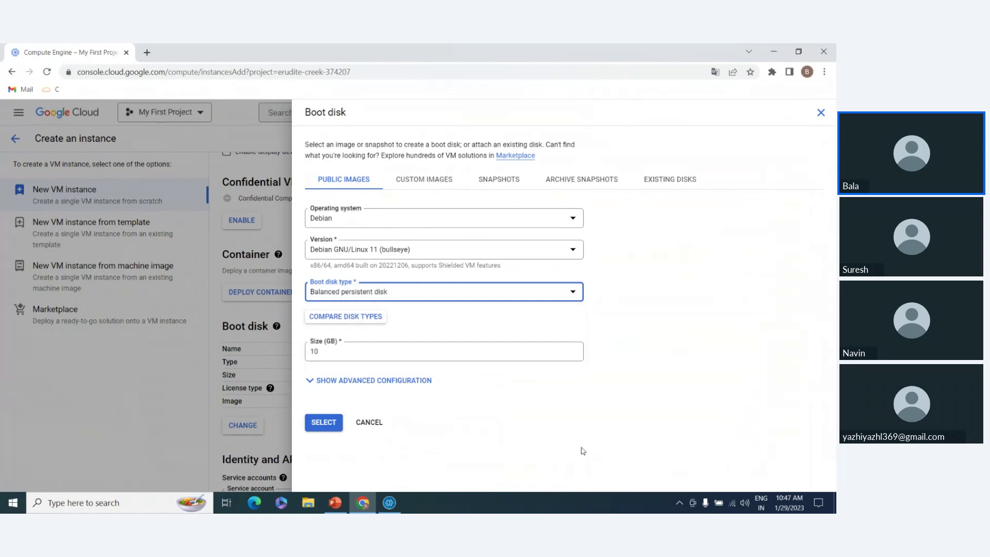
Cancel the boot disk configuration and leave instance creation for the VM instances list.
left_click(369, 422)
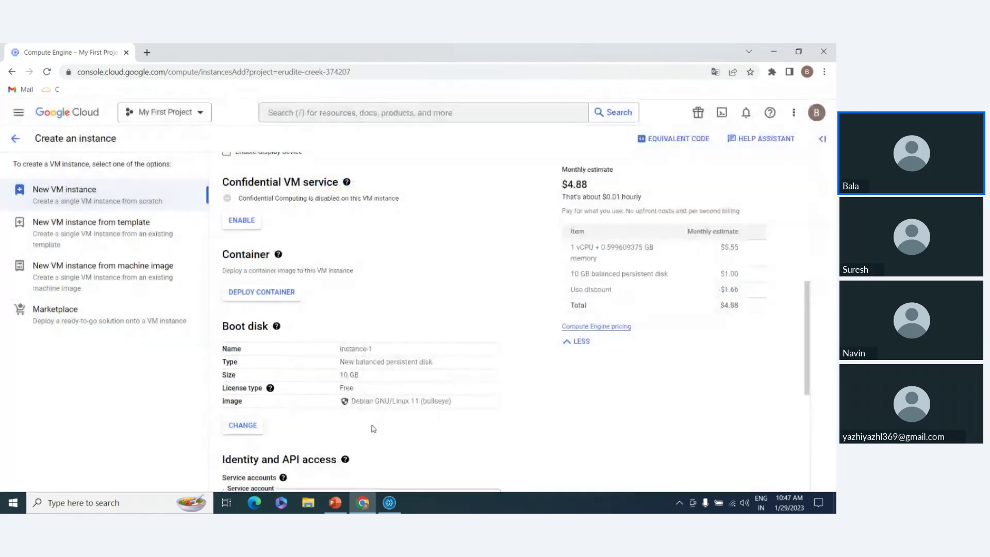
left_click(16, 138)
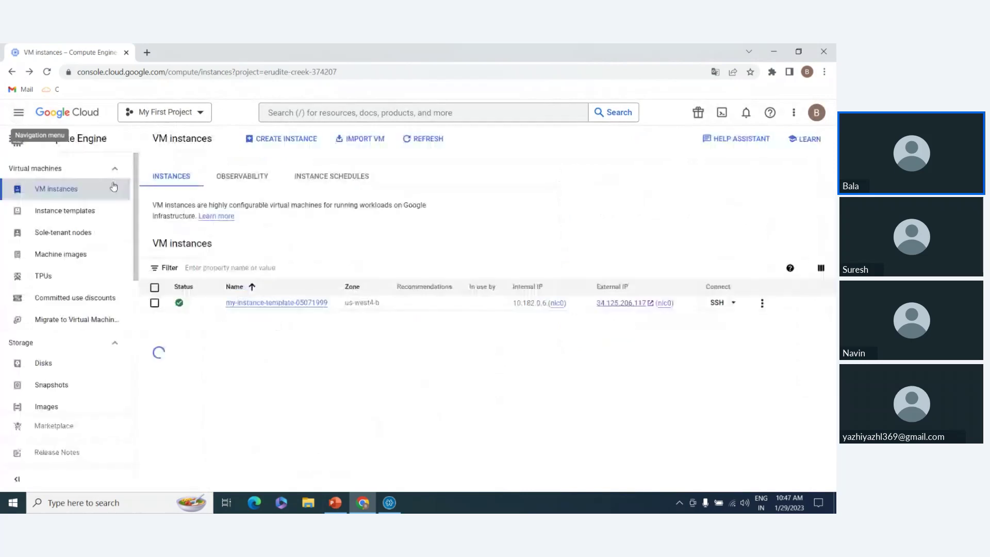
Search the web for "persitance disk in gcp" in an incognito window and open the Compute Engine storage options documentation.
key("ctrl+shift+n")
type("p")
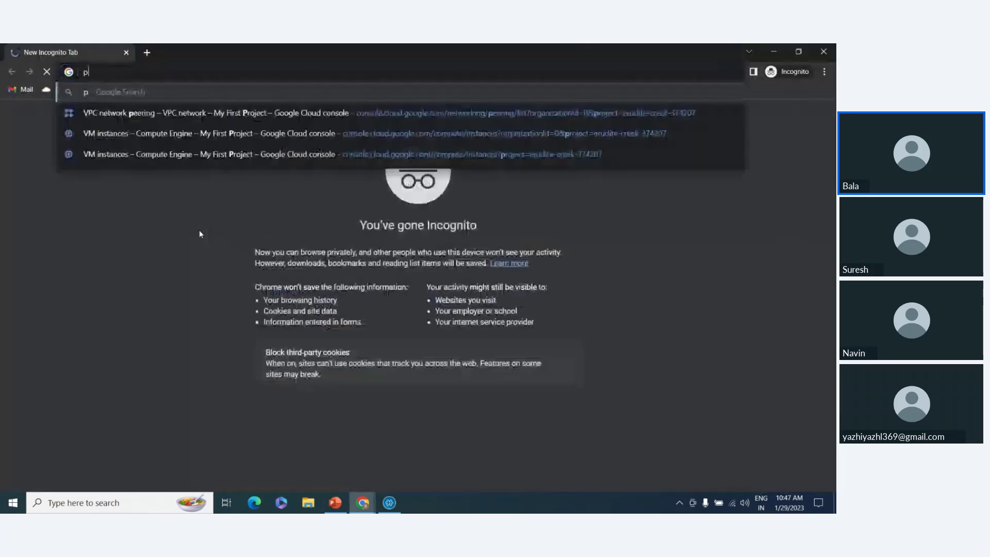
type("ersitance")
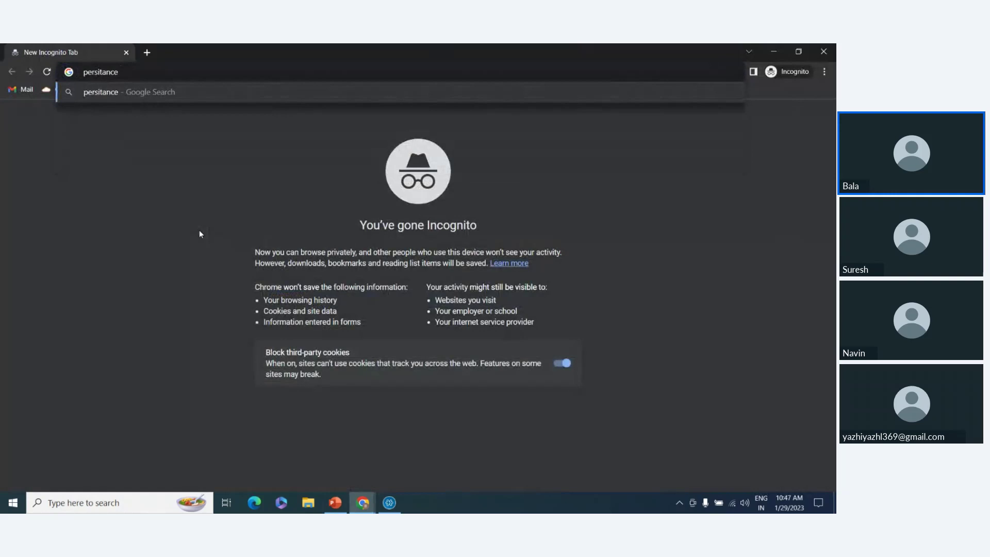
type(" disk in gcp")
key("Return")
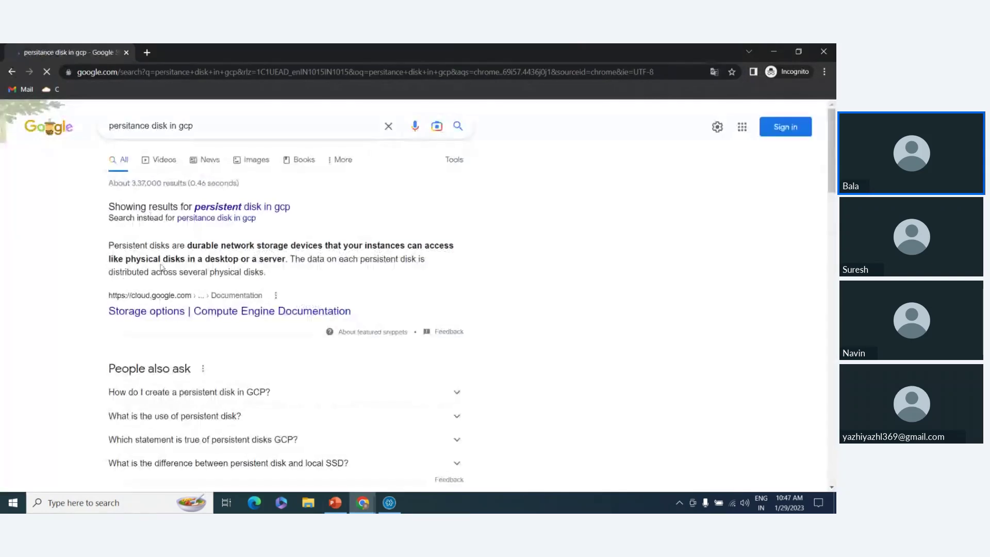
left_click(207, 317)
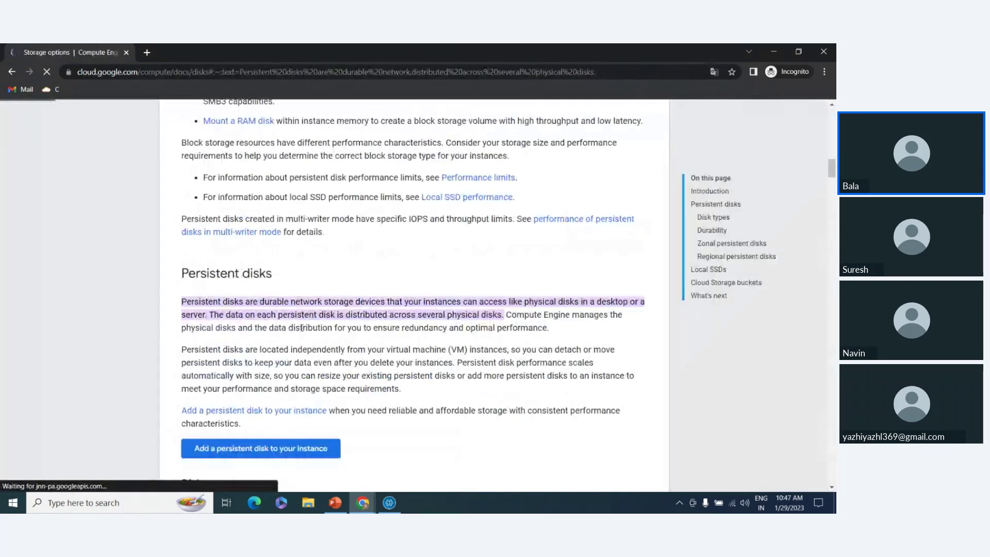
Examine the disk types section, highlighting the standard, balanced, performance (SSD) and extreme persistent disk names.
scroll(320, 340, "down", 4)
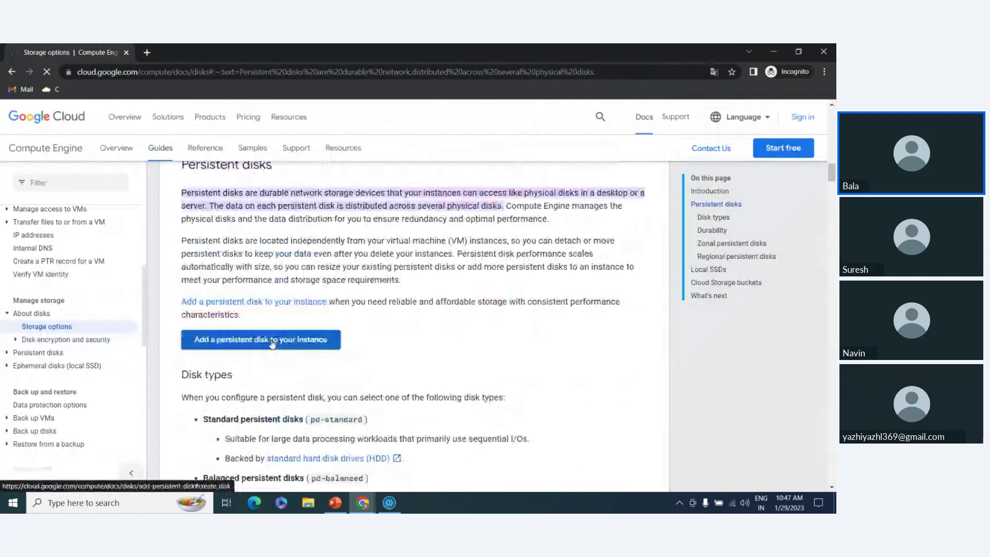
scroll(258, 361, "down", 3)
scroll(234, 367, "down", 4)
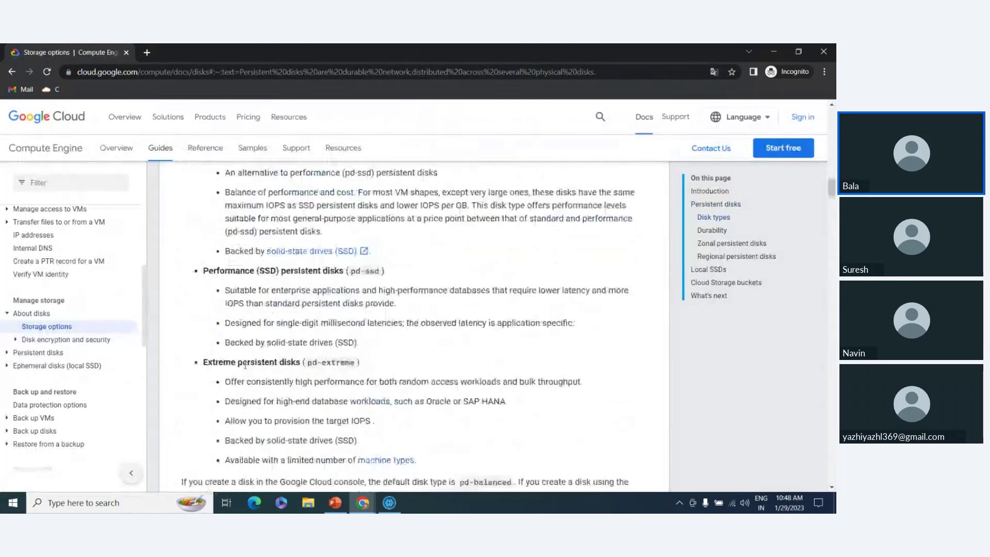
scroll(245, 365, "up", 3)
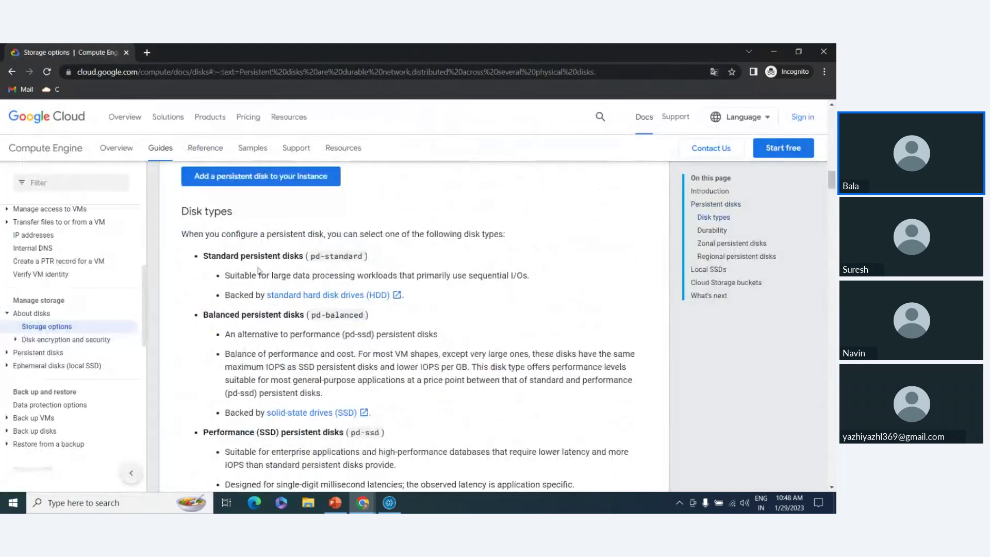
left_click_drag(203, 256, 304, 275)
left_click(209, 326)
left_click_drag(209, 319, 203, 317)
left_click_drag(308, 323, 303, 314)
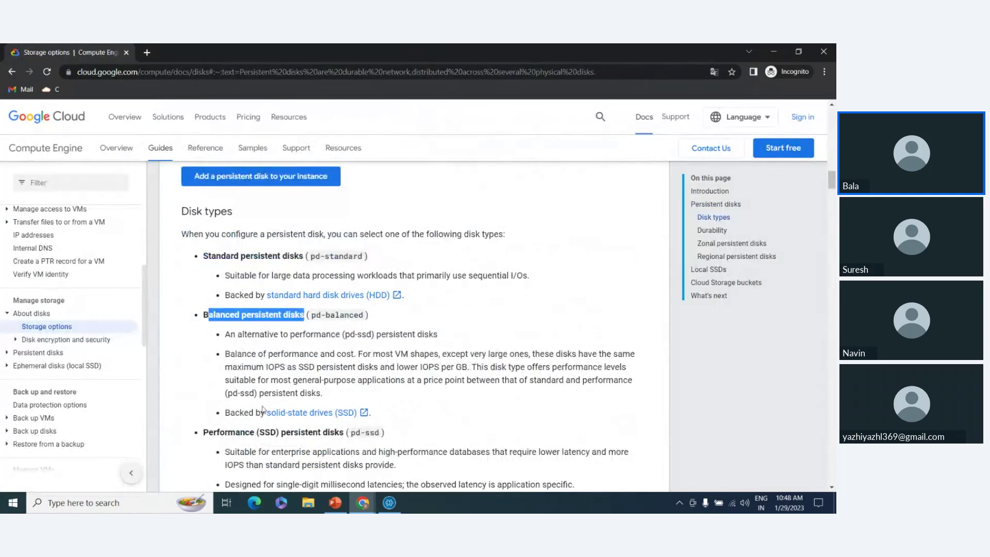
left_click_drag(214, 431, 313, 430)
scroll(233, 424, "down", 2)
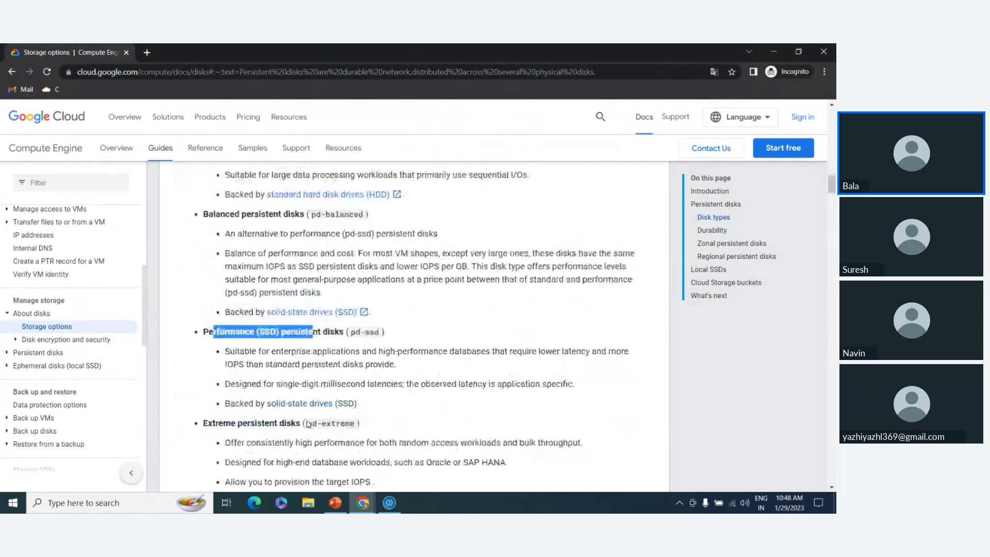
left_click_drag(204, 415, 309, 411)
scroll(286, 343, "up", 2)
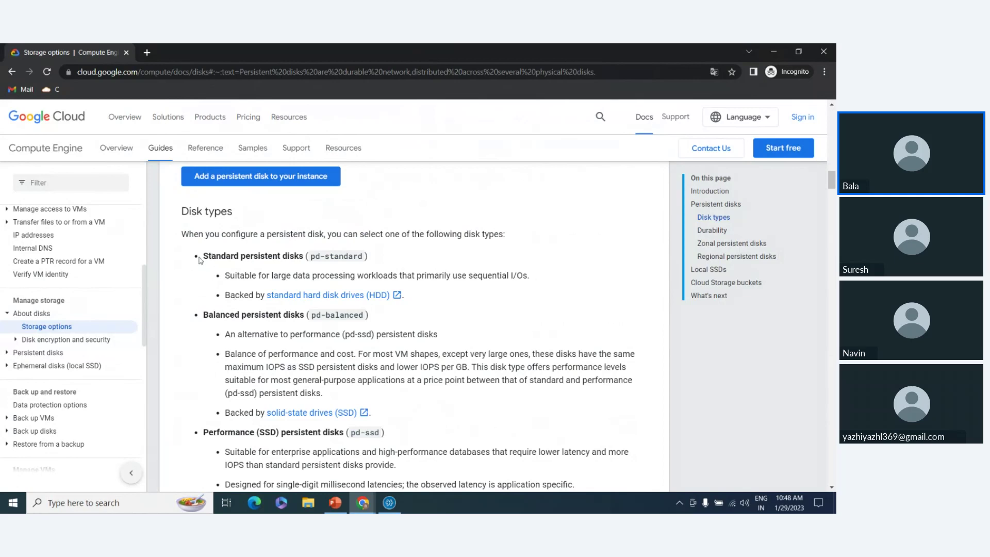
Read the descriptions of each persistent disk type, covering intended workloads, performance and backing drives.
left_click_drag(205, 256, 305, 256)
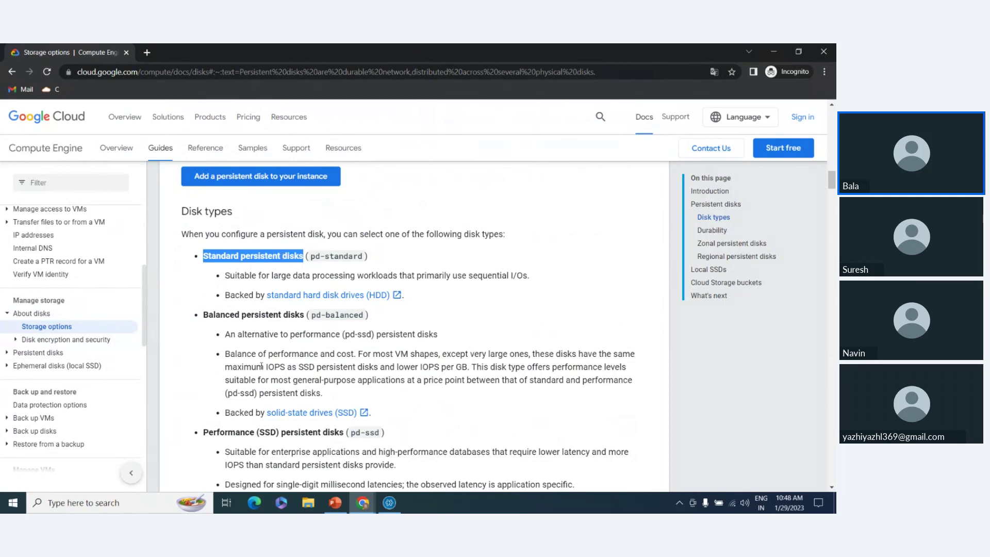
scroll(375, 409, "down", 5)
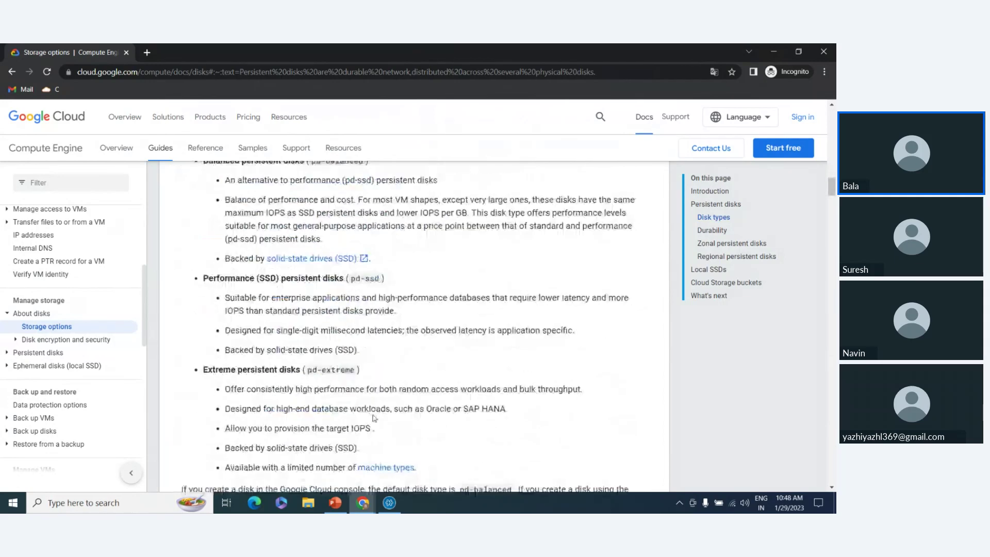
scroll(331, 422, "up", 4)
scroll(332, 422, "up", 1)
left_click(250, 316)
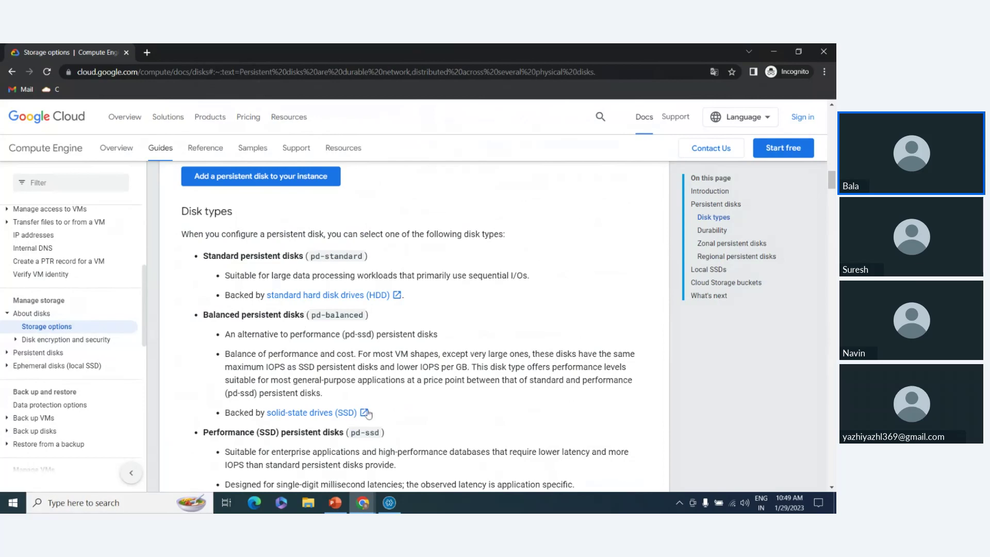
scroll(361, 378, "down", 2)
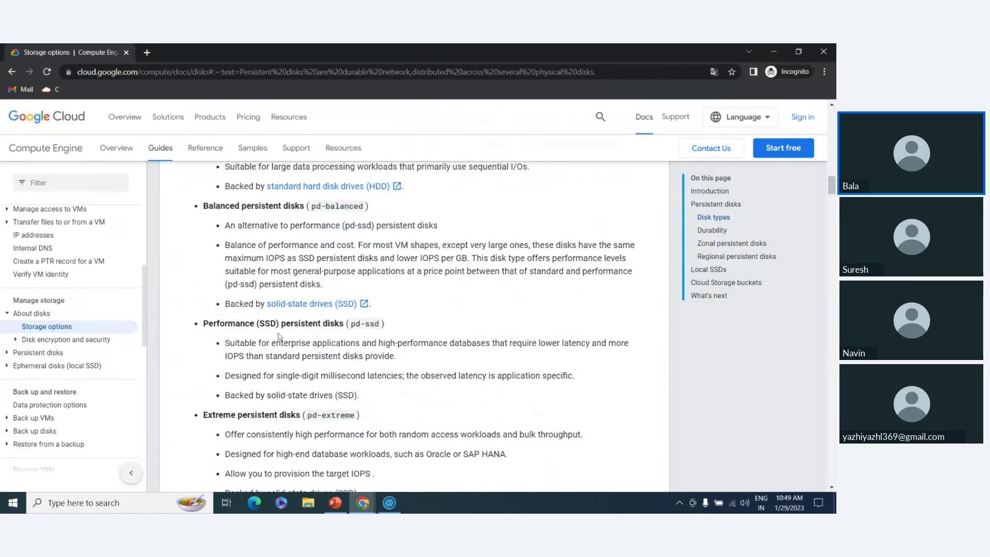
scroll(280, 342, "down", 1)
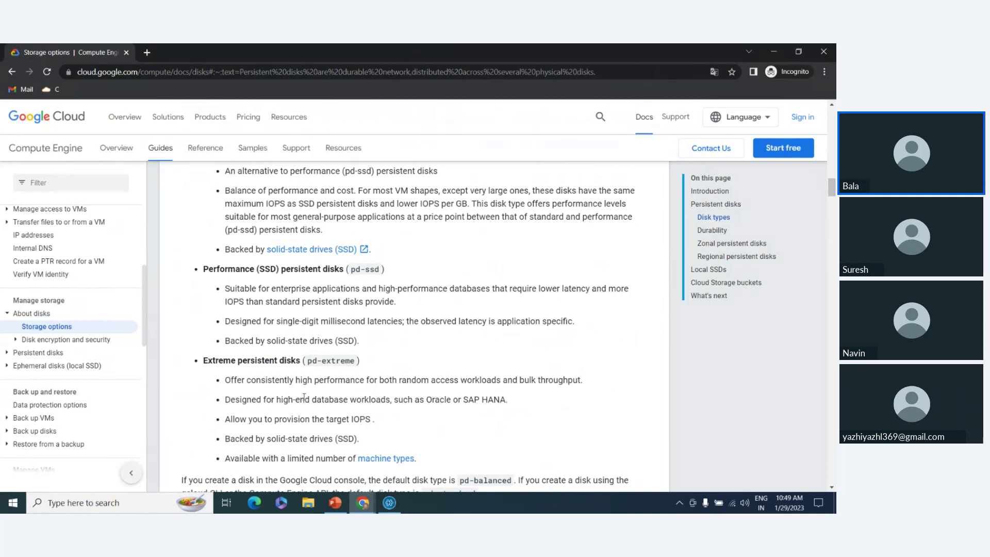
scroll(250, 373, "down", 2)
scroll(251, 373, "up", 4)
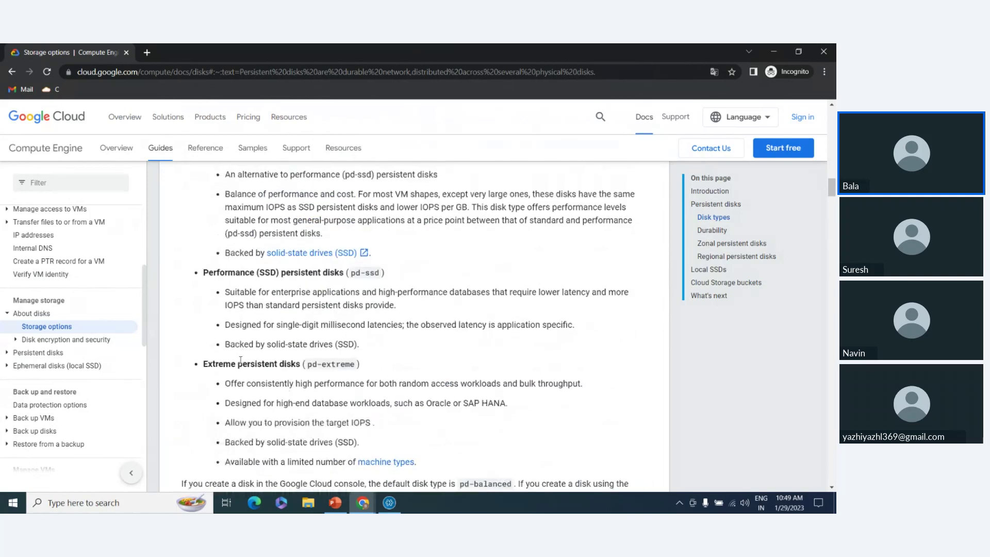
Switch back to the Google Cloud console window and open the Compute Engine Disks list.
key("alt+Tab")
scroll(57, 289, "down", 3)
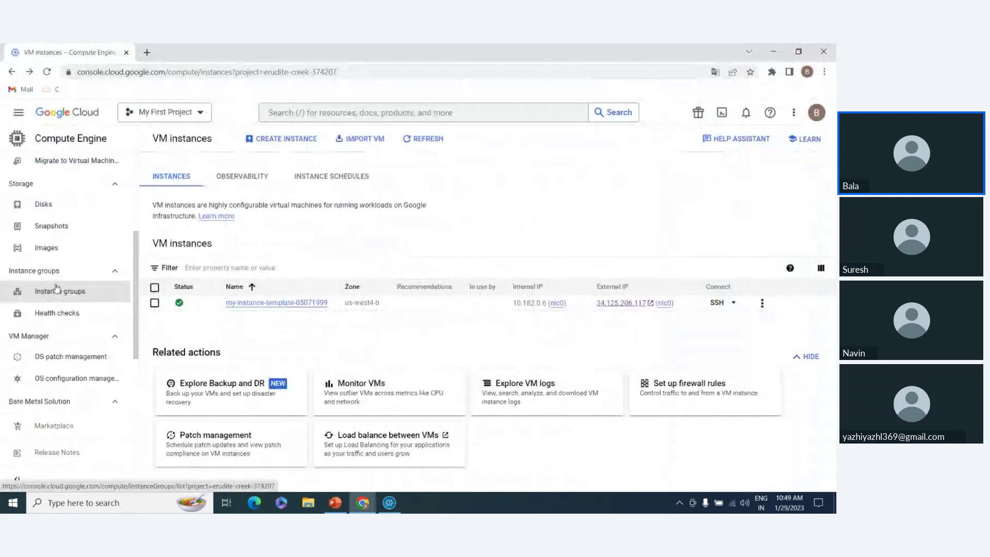
left_click(68, 202)
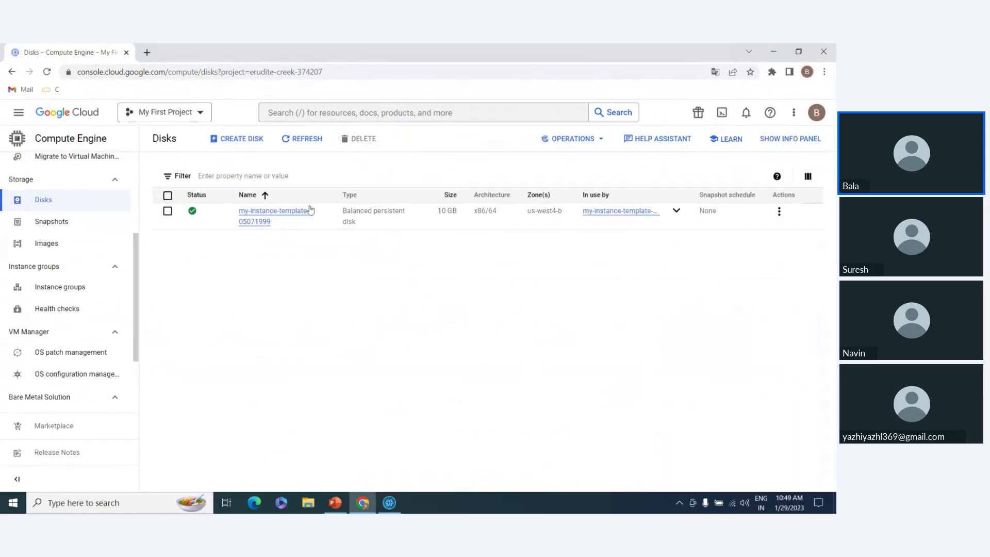
Check the VM instances list and return to the Disks list.
scroll(74, 287, "up", 3)
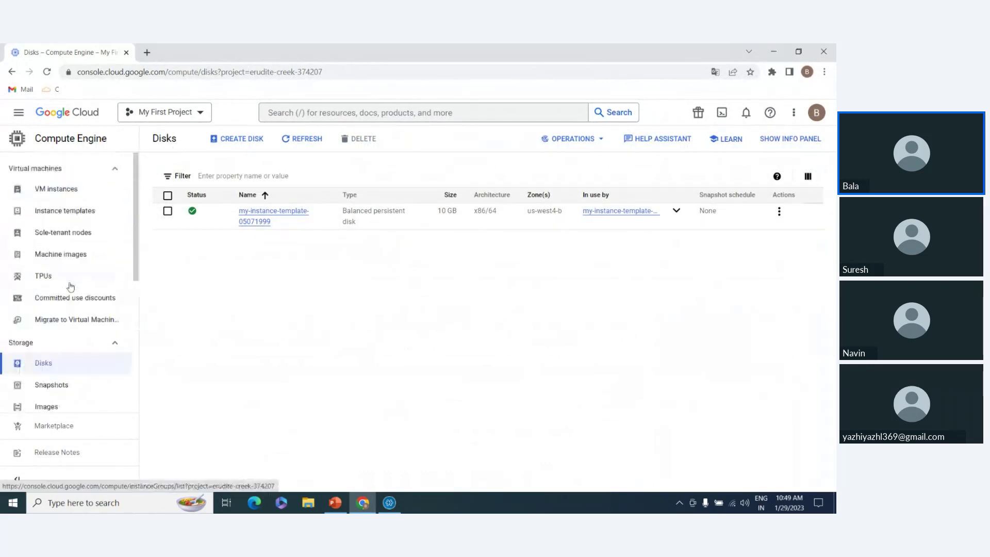
left_click(59, 192)
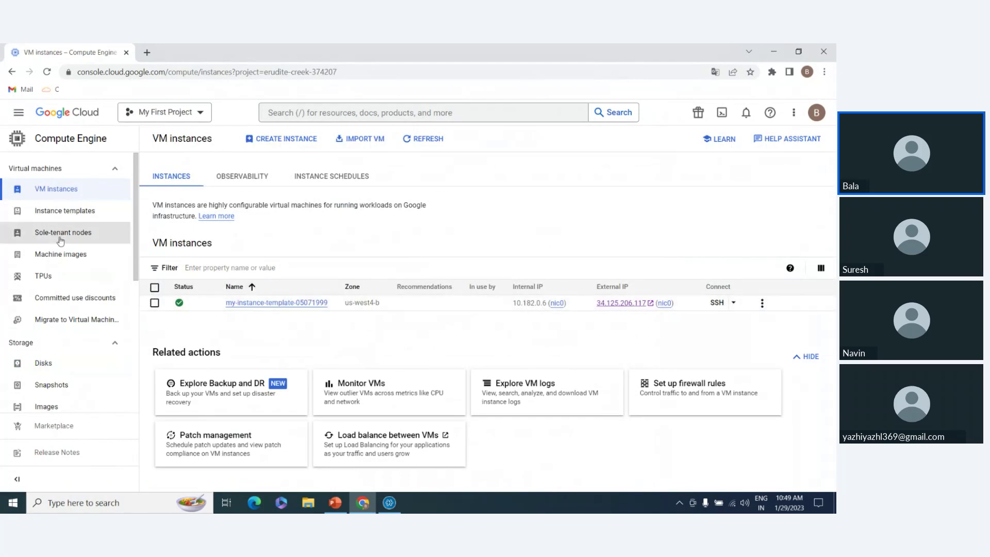
scroll(61, 194, "down", 2)
left_click(60, 261)
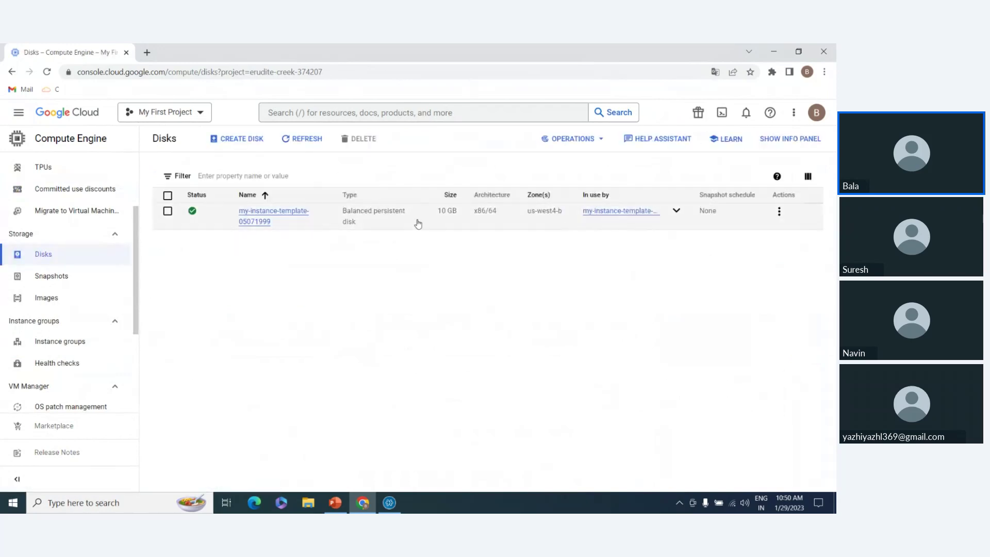
Start creating a new disk with a Regional location in us-central1 (Iowa), using zone us-central1-a.
left_click(239, 144)
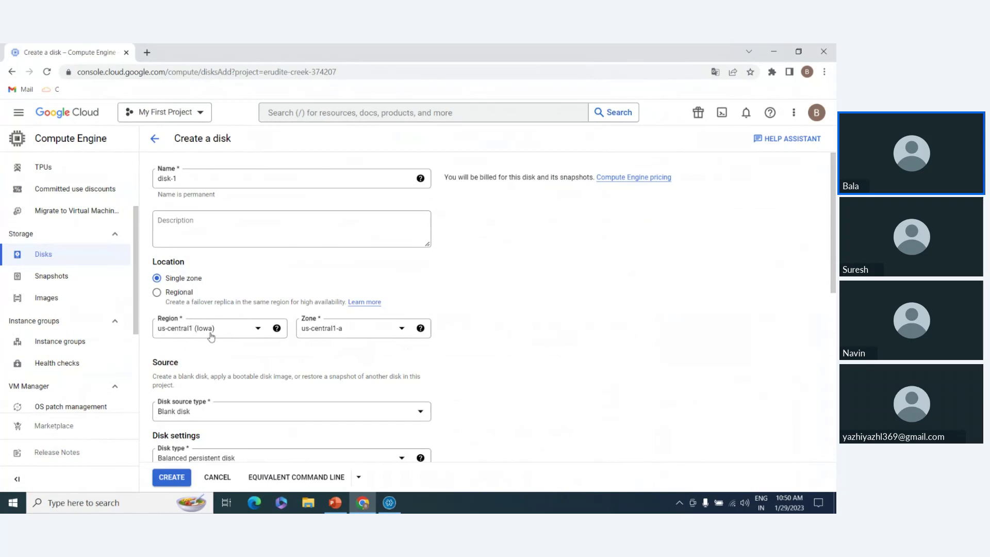
left_click(342, 328)
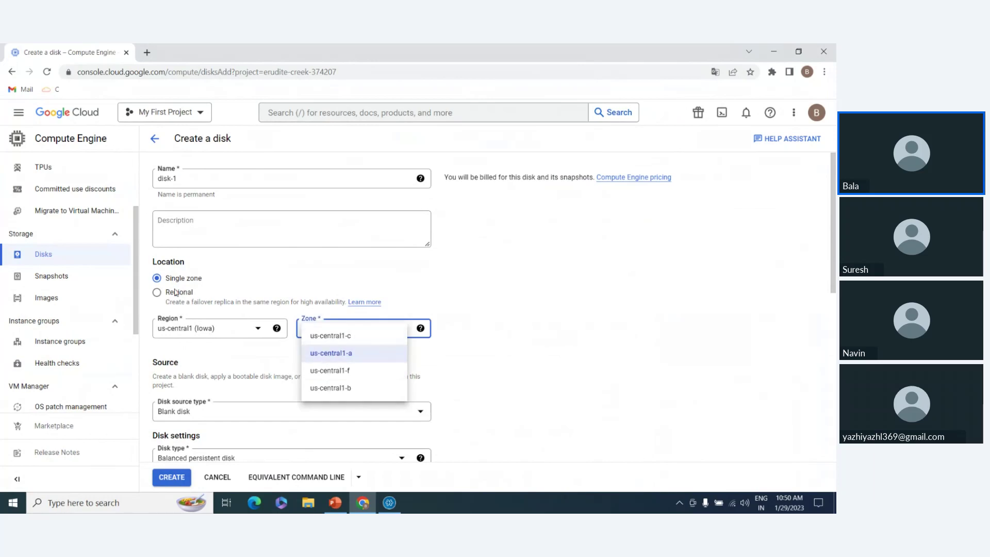
left_click(219, 343)
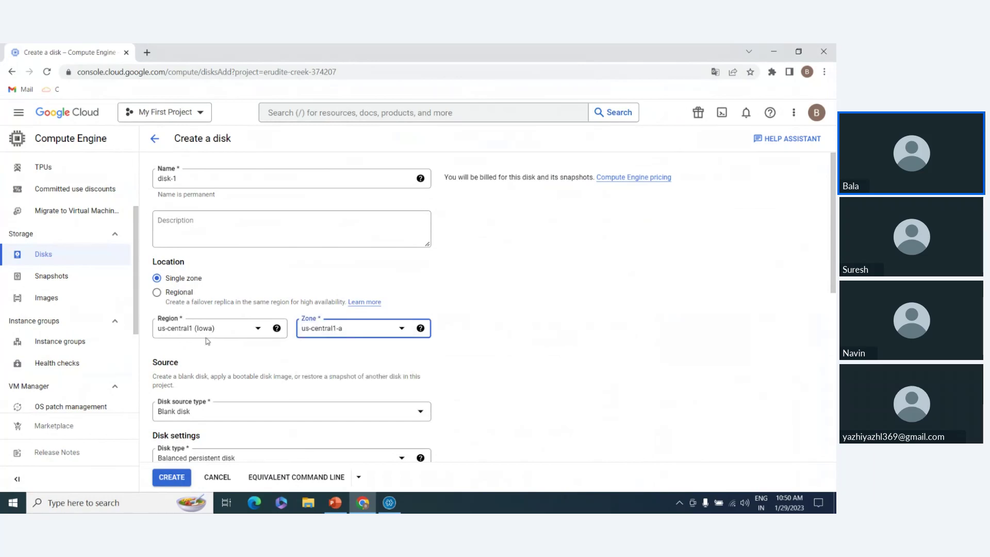
left_click(179, 292)
left_click(330, 335)
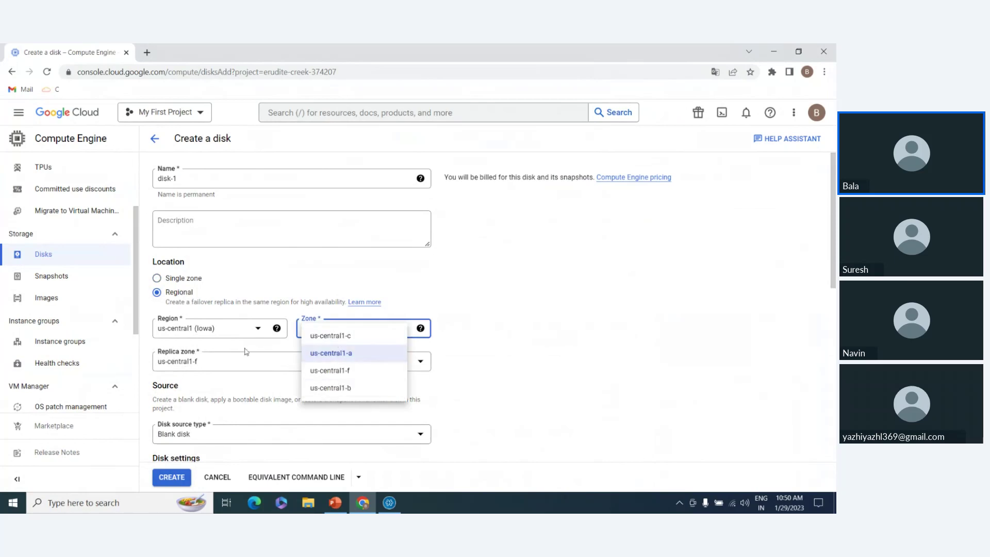
left_click(326, 352)
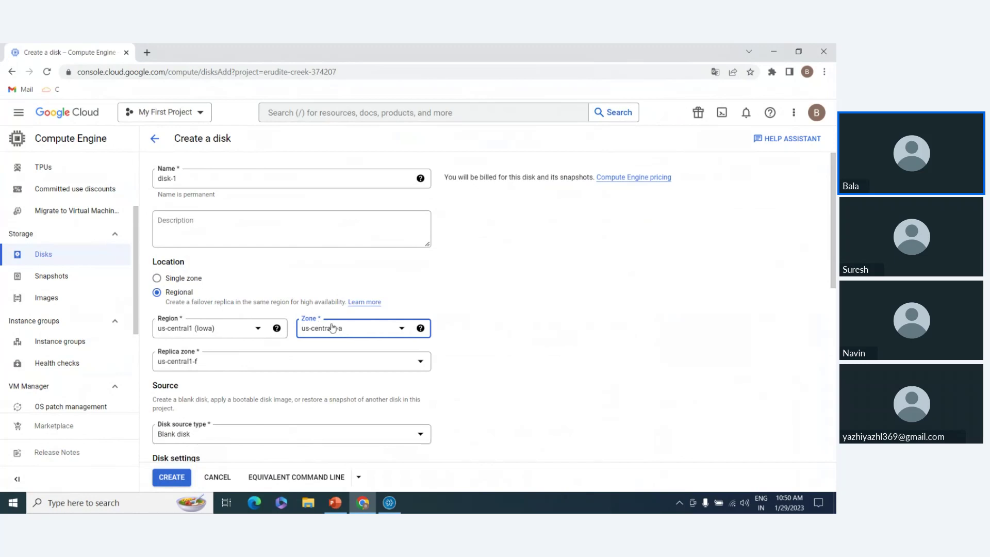
Choose us-central1-f as the replica zone and highlight the note about the failover replica.
left_click(206, 363)
left_click(203, 403)
left_click(209, 366)
left_click(195, 387)
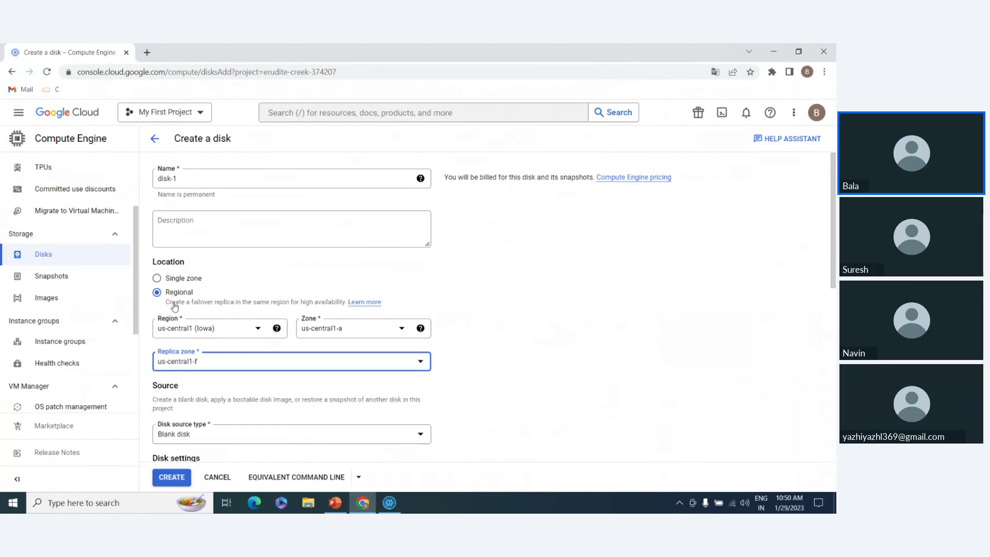
left_click_drag(166, 304, 347, 308)
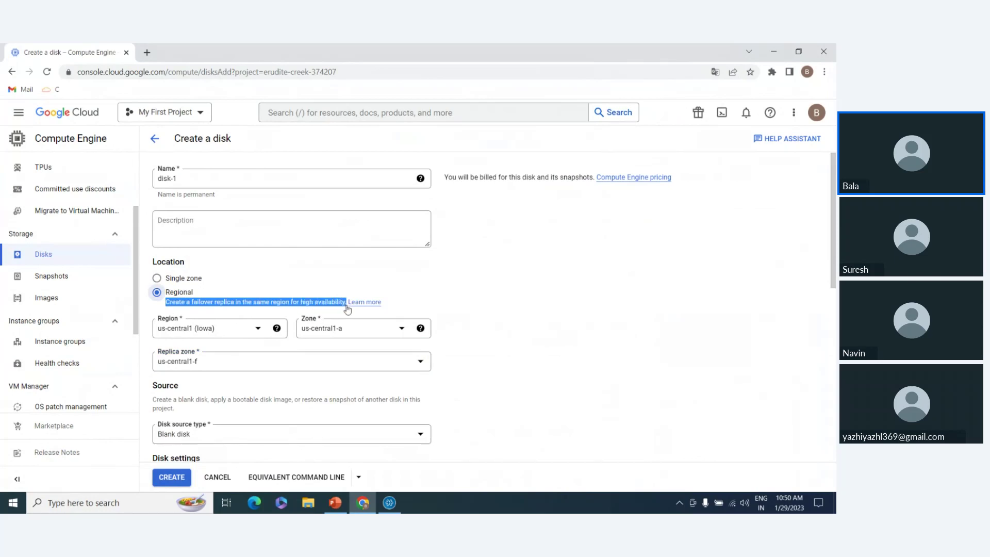
left_click(284, 272)
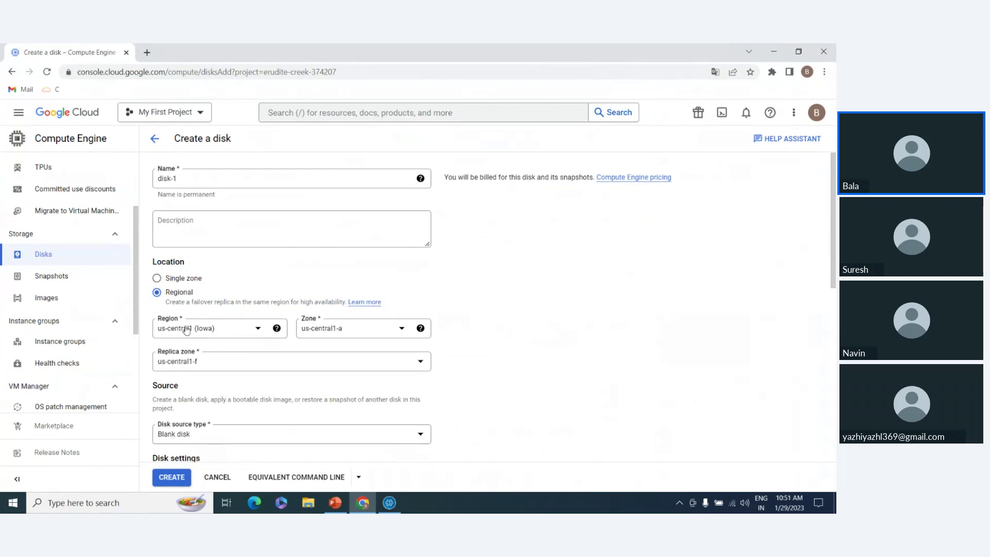
Review the disk source types and choose Blank disk as the new disk's source.
scroll(186, 281, "down", 1)
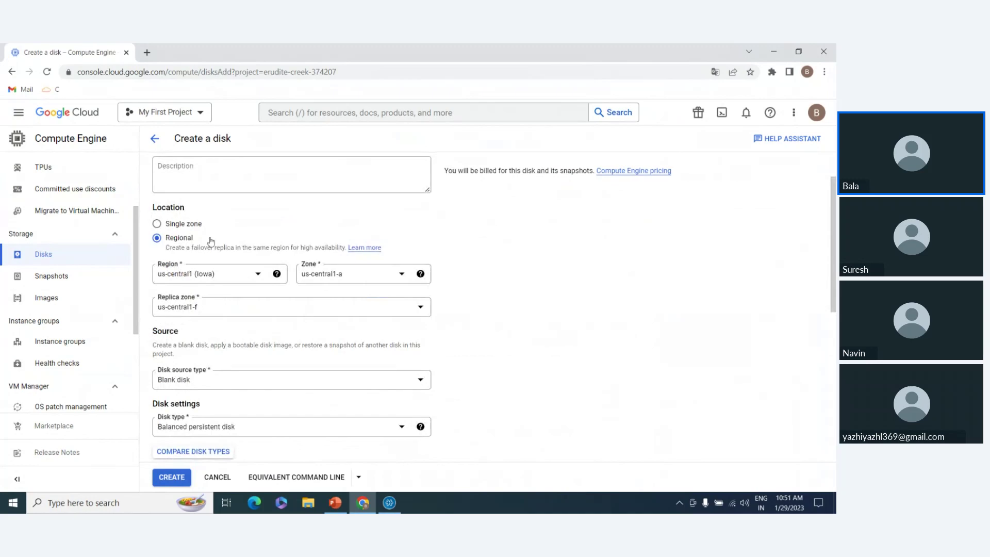
scroll(214, 390, "down", 1)
left_click(209, 325)
left_click(202, 334)
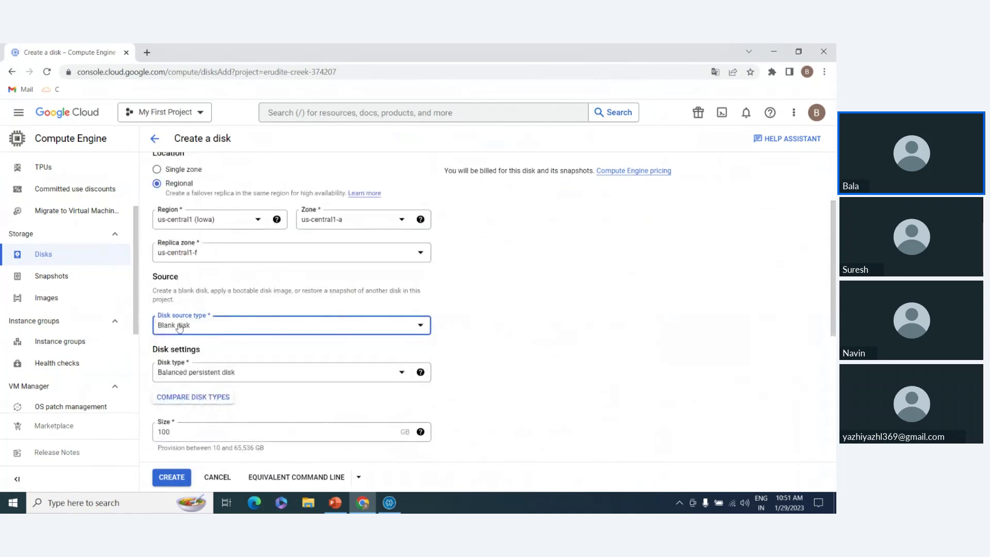
left_click(208, 330)
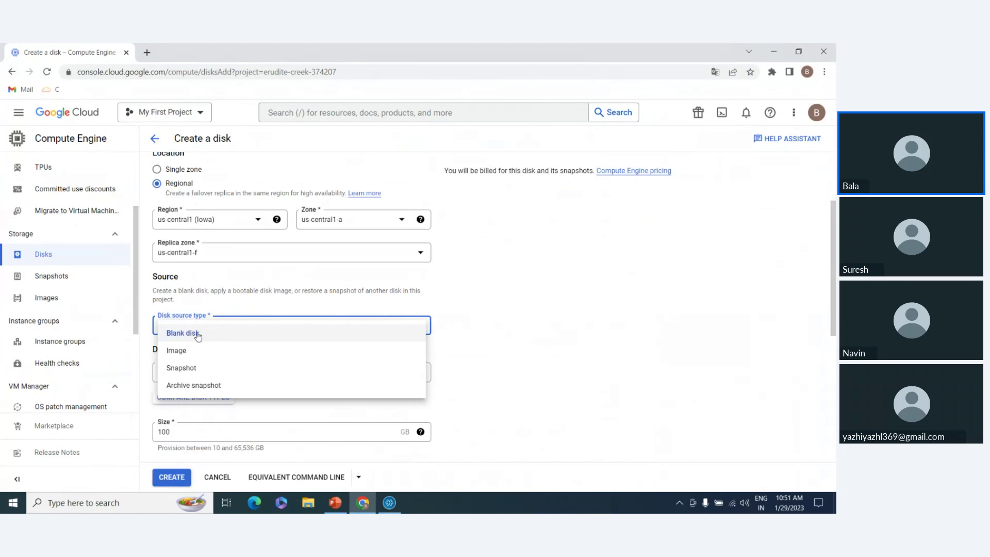
left_click(197, 336)
Review the disk types available for the regional disk and choose Balanced persistent disk.
left_click(211, 376)
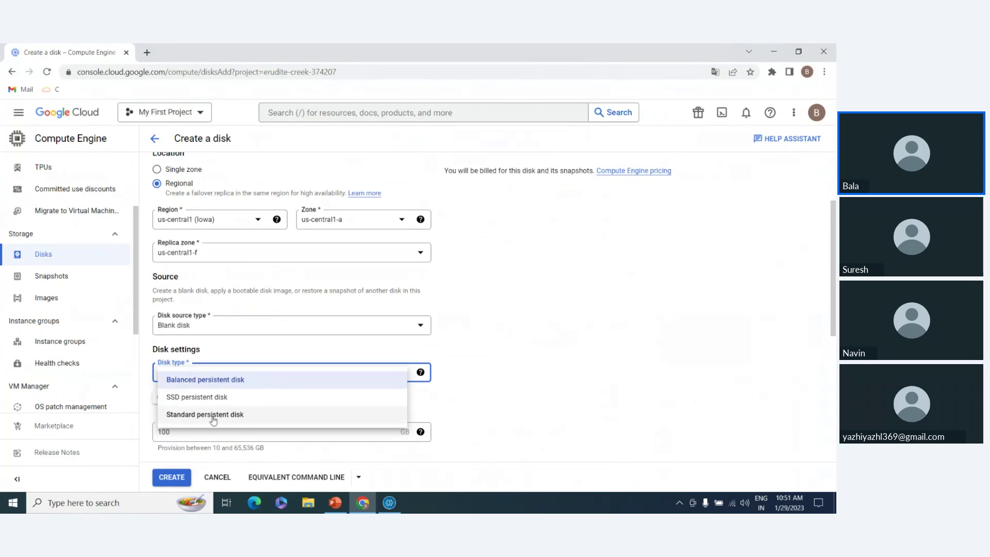
left_click(196, 381)
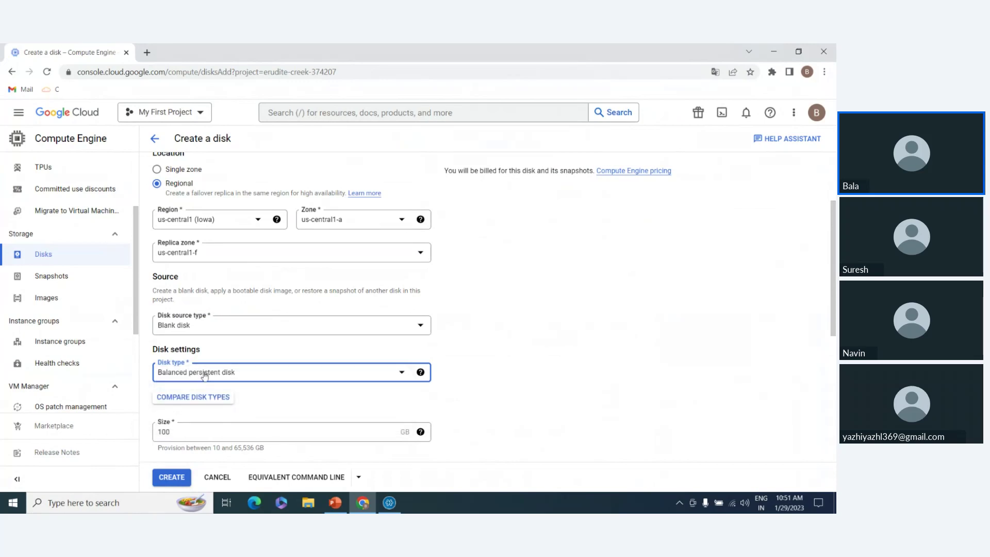
left_click(205, 375)
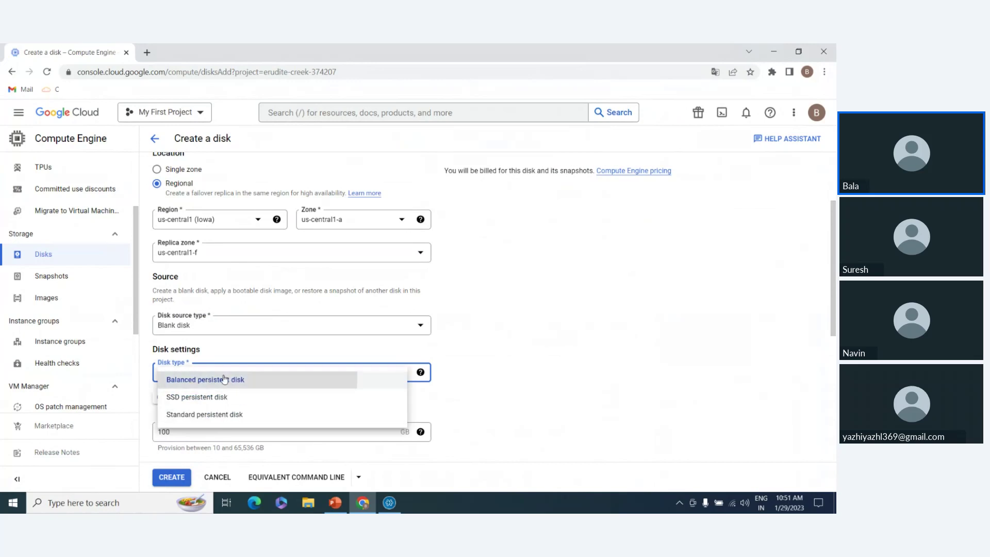
left_click(224, 379)
Switch the new disk's location to Single zone, review its disk types and choose Balanced persistent disk.
left_click(180, 171)
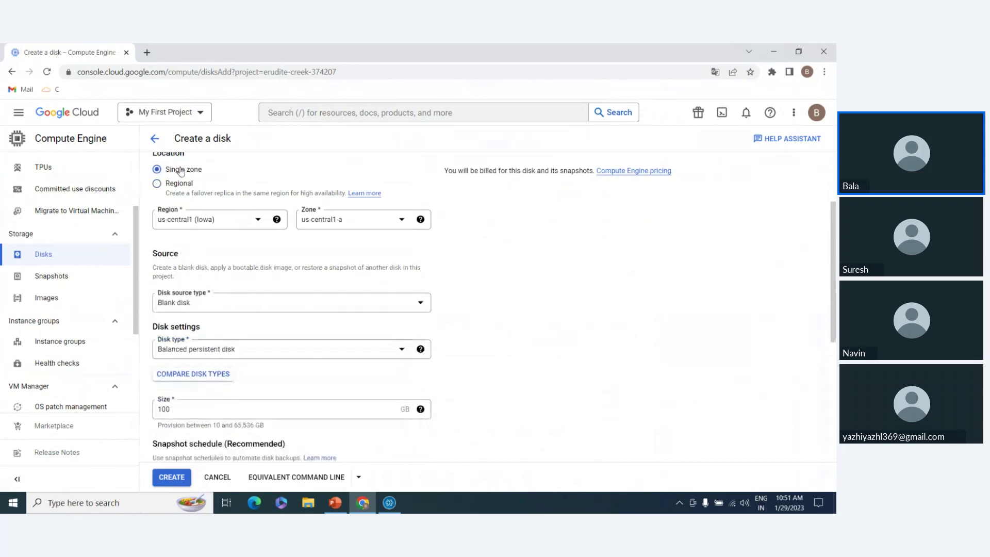
left_click(220, 351)
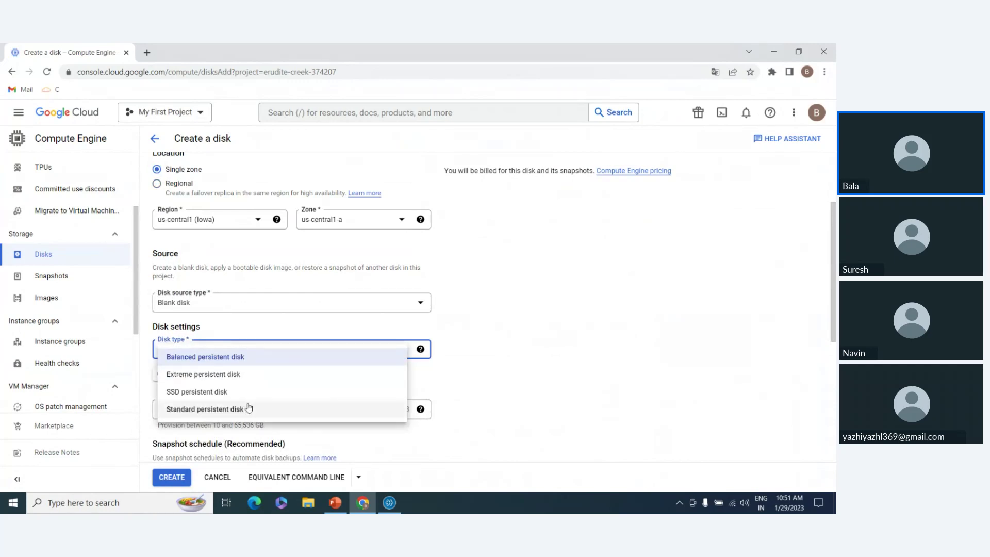
left_click(263, 357)
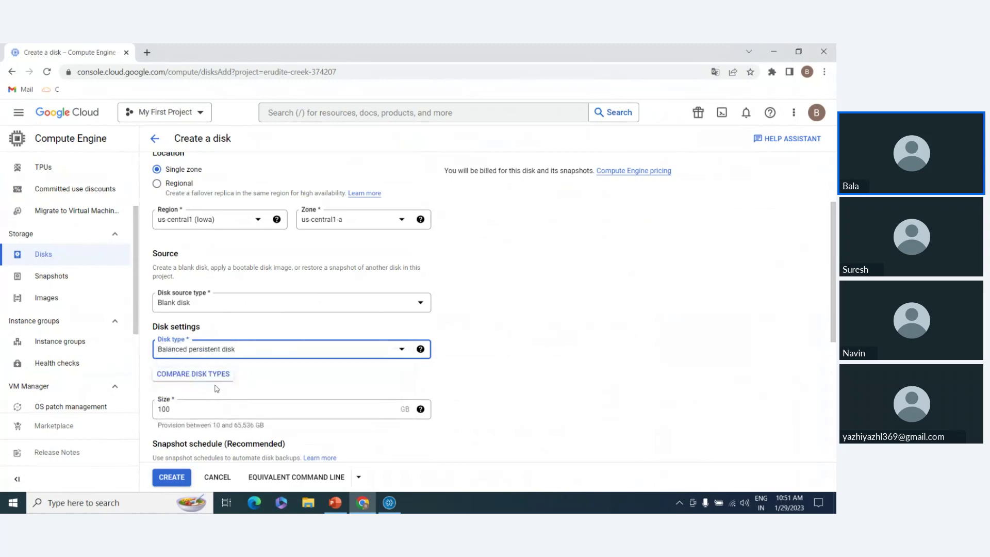
Check the new disk's size setting and highlight the daily start window of its snapshot schedule.
scroll(240, 401, "down", 2)
left_click(178, 299)
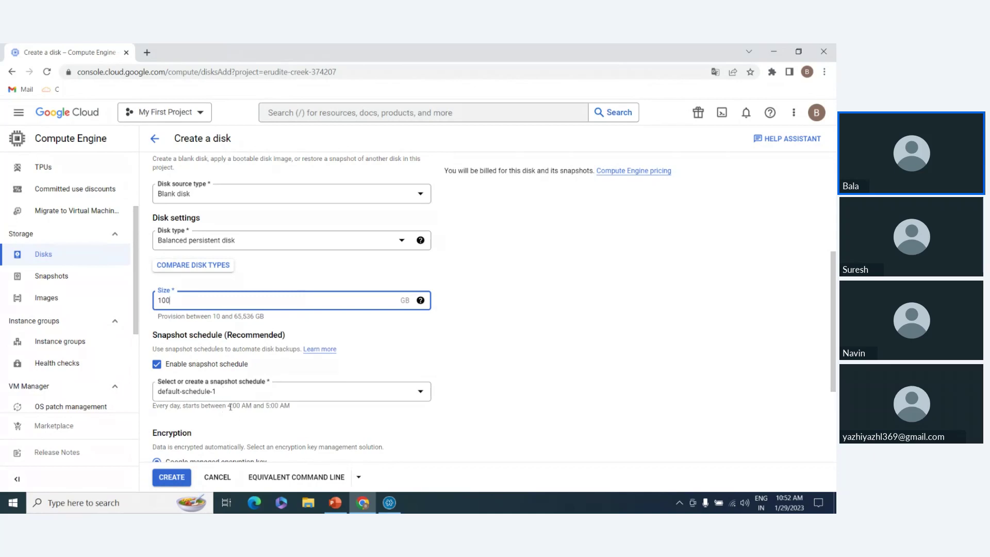
left_click_drag(226, 406, 288, 406)
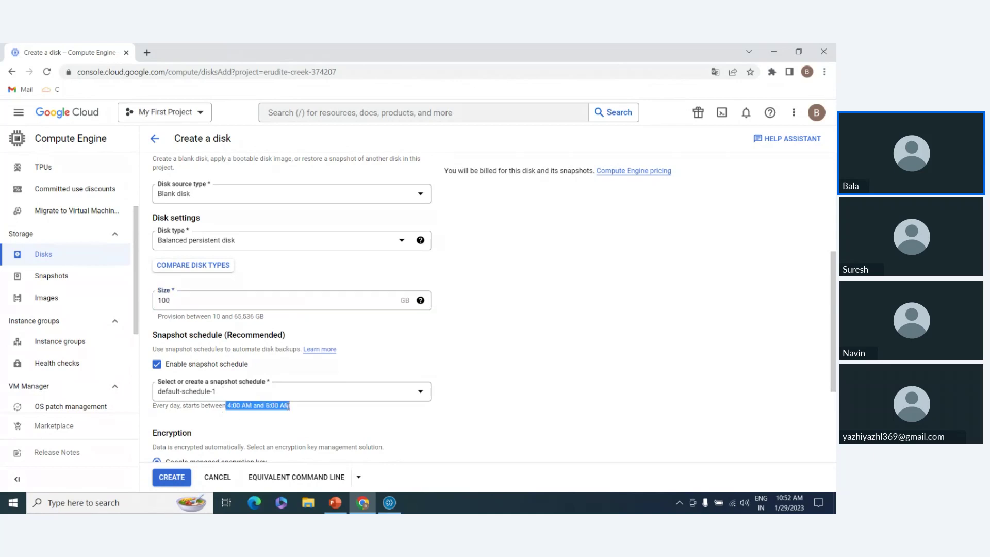
left_click(310, 413)
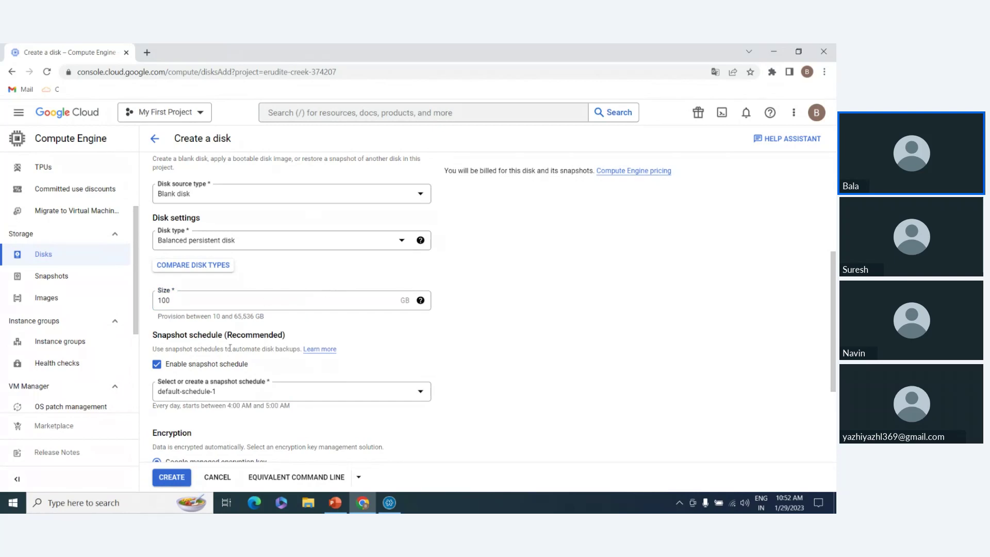
Compare the encryption options by trying Customer-managed encryption key (CMEK) and Customer-supplied encryption key (CSEK) with its key field.
scroll(230, 348, "down", 3)
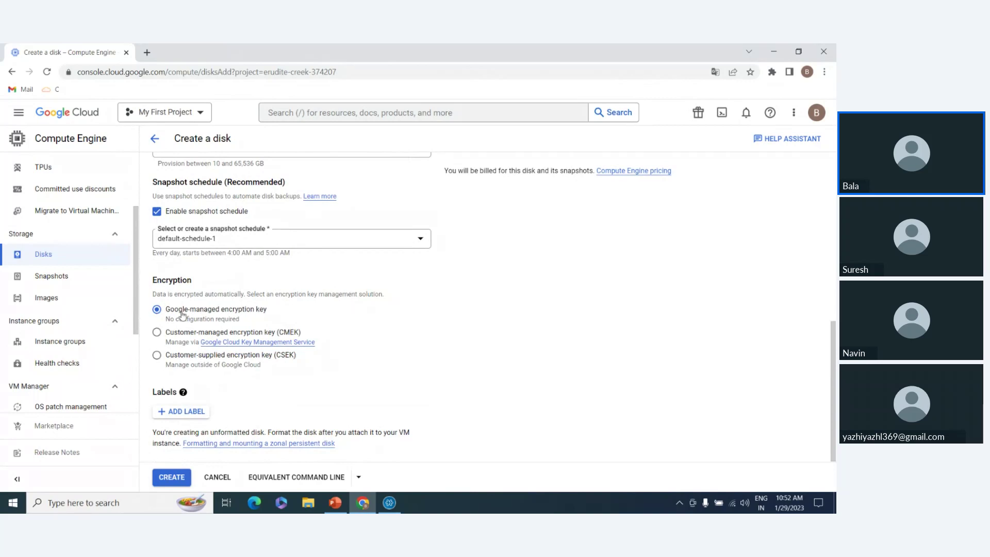
left_click_drag(166, 310, 221, 310)
left_click(327, 310)
left_click(195, 337)
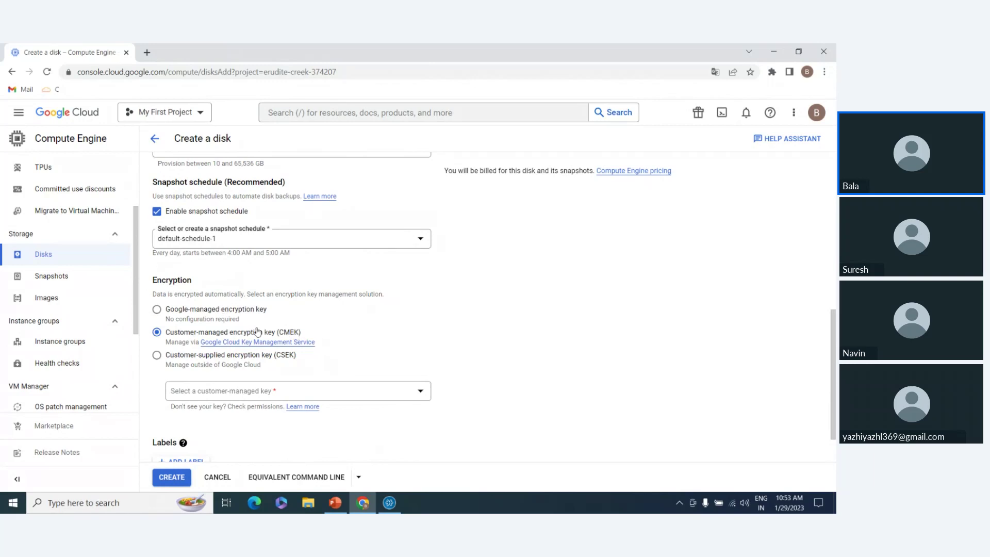
left_click(177, 356)
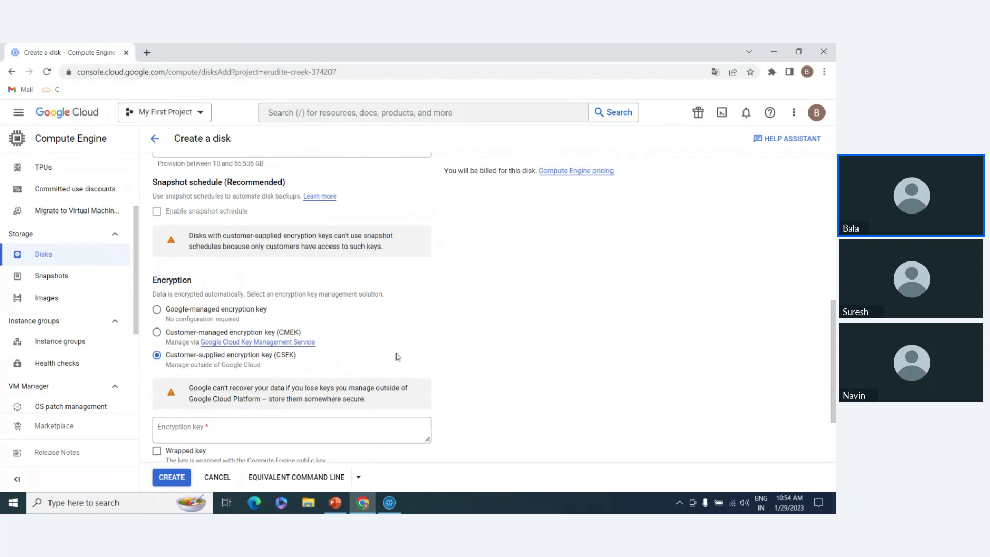
left_click(290, 423)
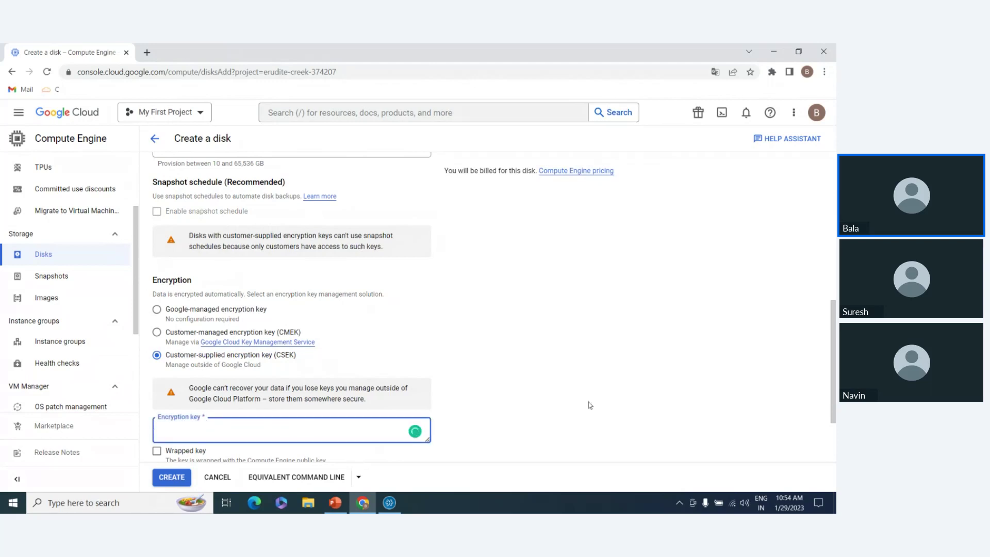
Review the new disk's source, type, size, snapshot schedule and customer-supplied encryption settings.
scroll(612, 376, "down", 1)
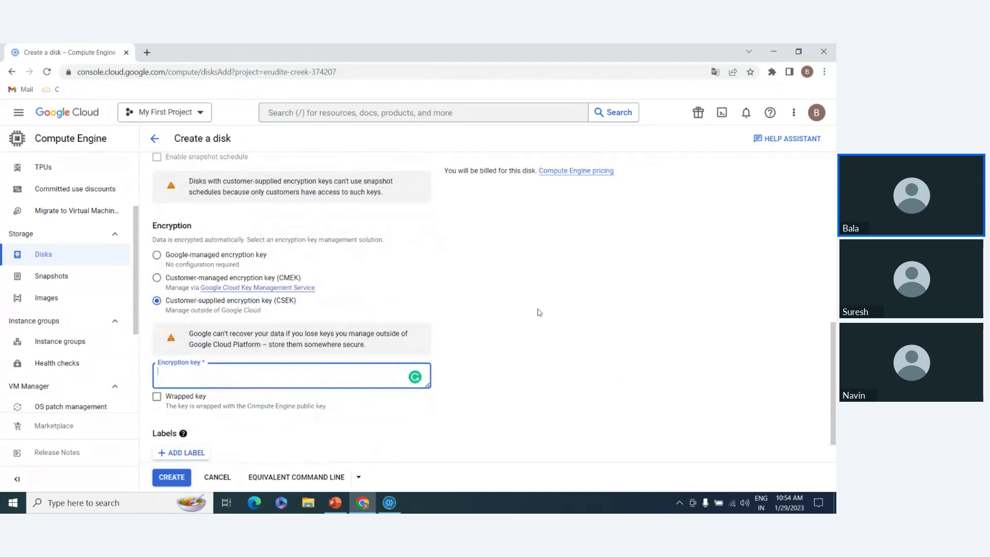
scroll(518, 346, "down", 1)
scroll(377, 352, "up", 6)
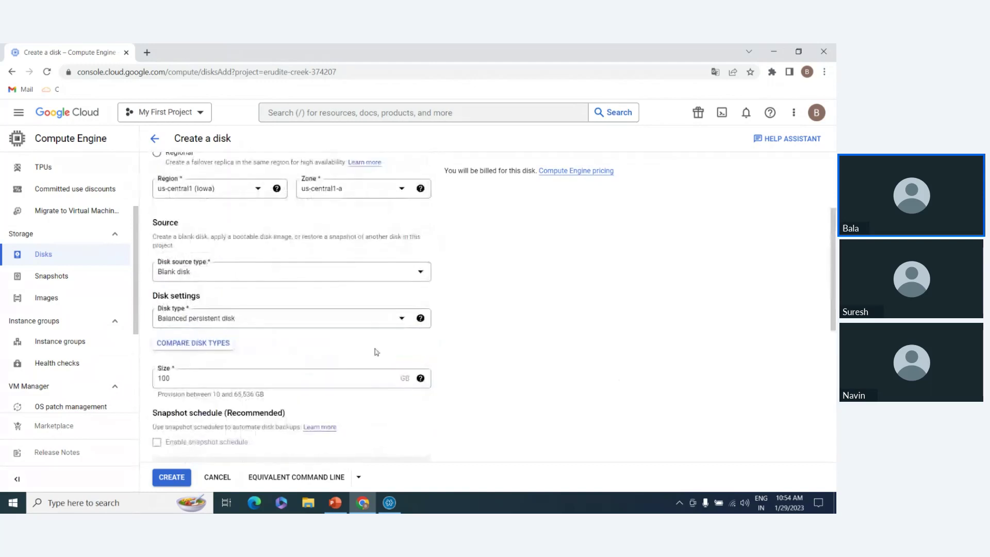
scroll(459, 360, "down", 4)
scroll(462, 361, "up", 3)
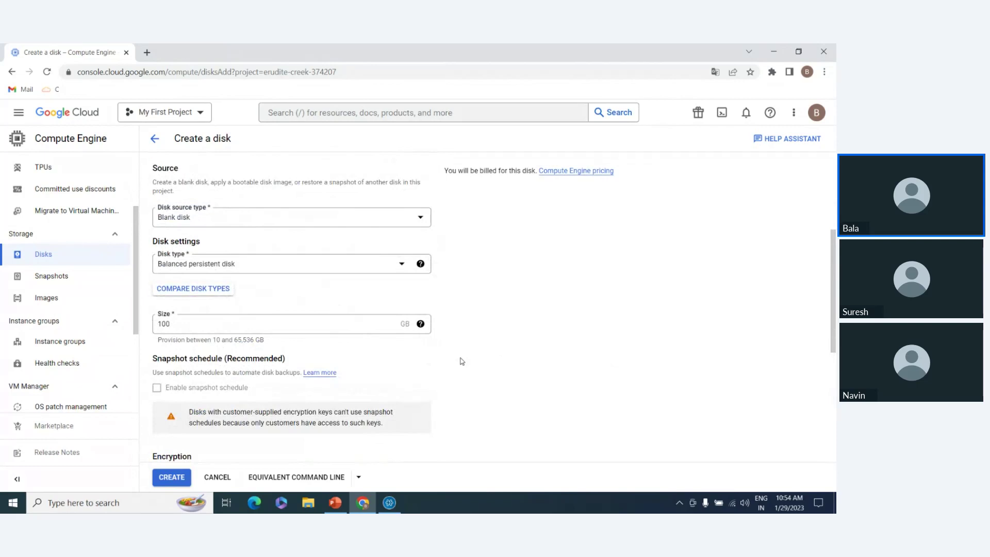
scroll(514, 409, "down", 5)
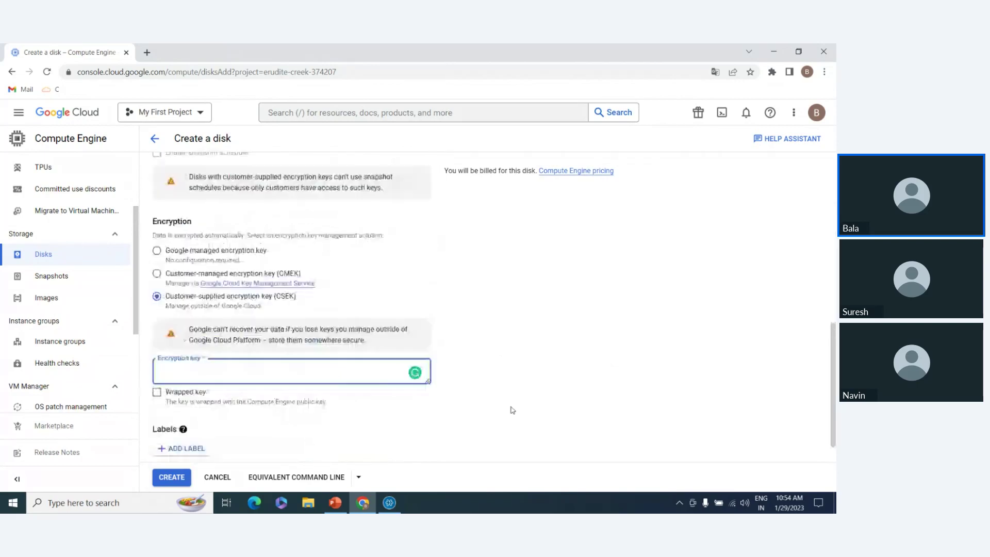
scroll(302, 360, "up", 6)
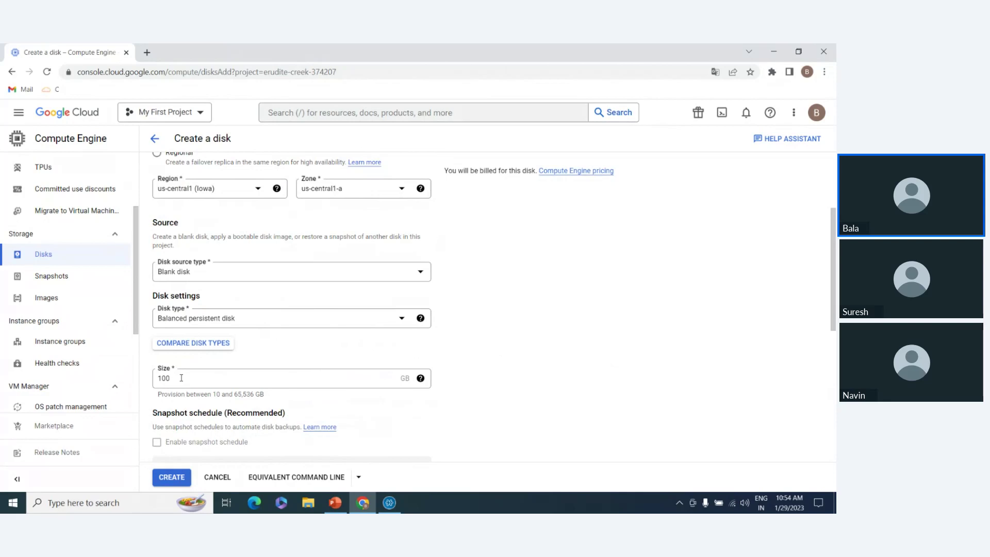
Leave the disk form without creating the disk and switch to the Persistence Disk slide in PowerPoint.
mouse_move(388, 510)
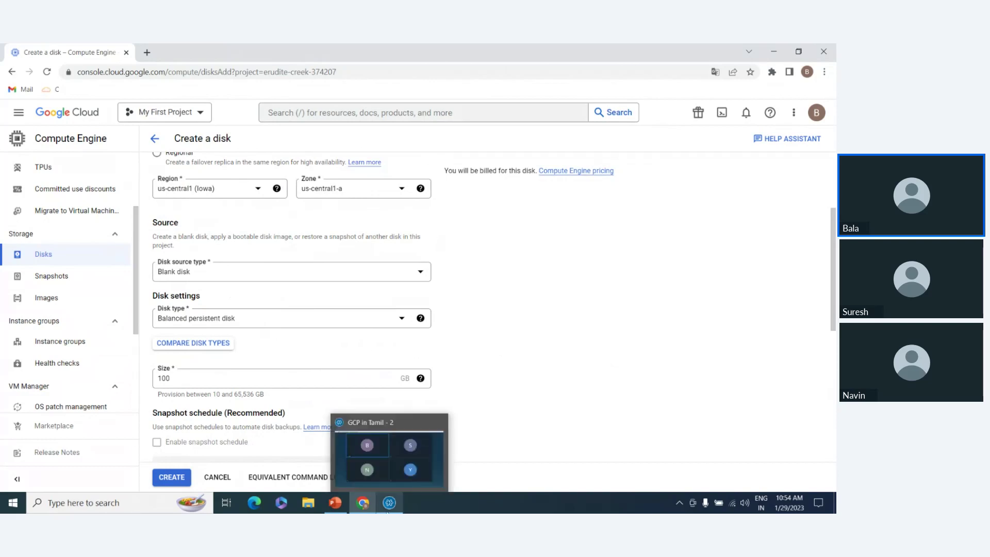
left_click(155, 138)
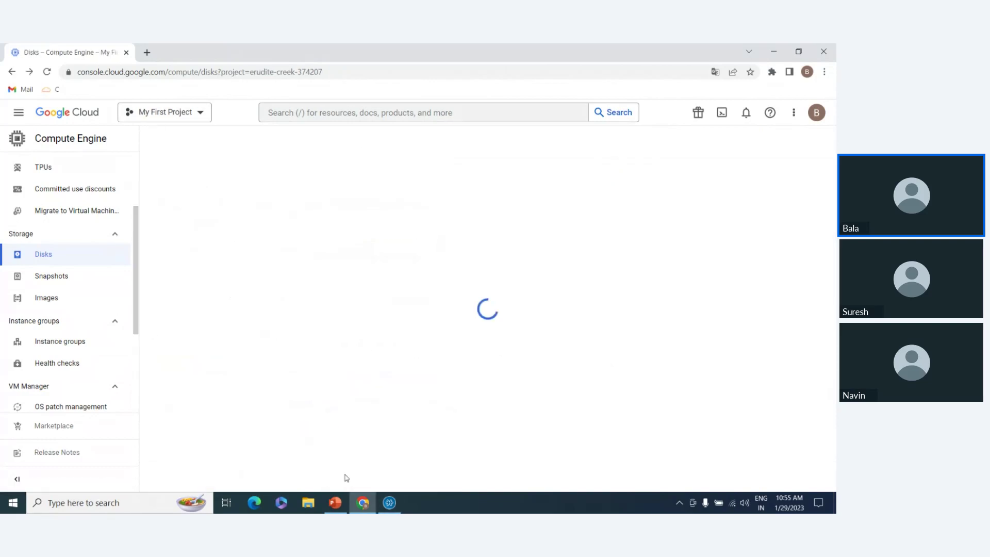
left_click(389, 503)
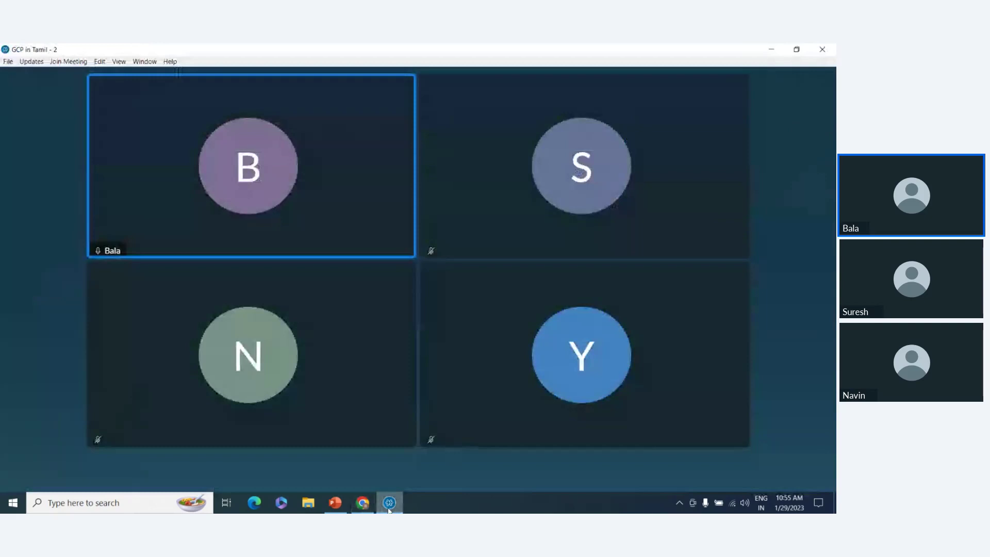
left_click(354, 508)
left_click(335, 503)
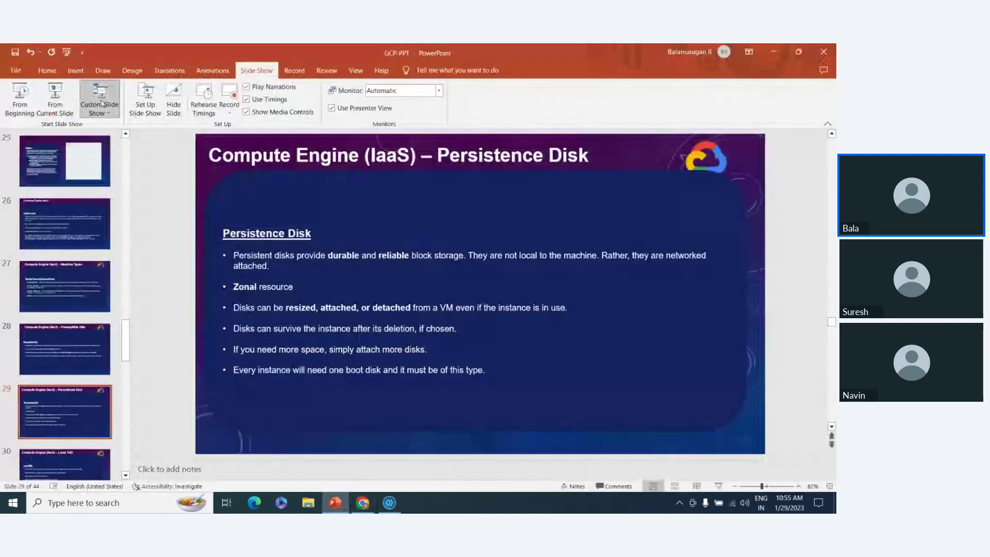
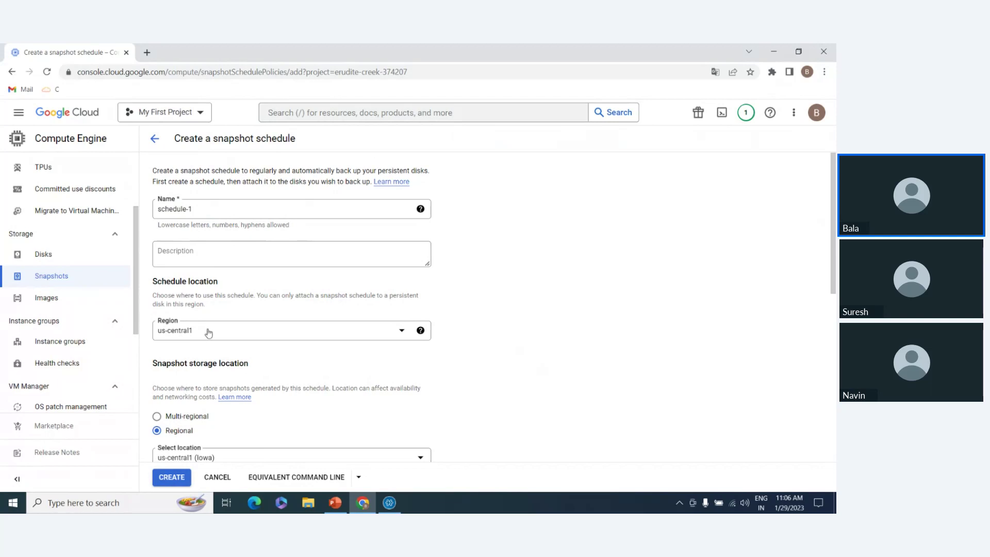
Try Multi-regional storage for the scheduled snapshots, with us (multiple regions in United States) as the location.
scroll(237, 348, "down", 2)
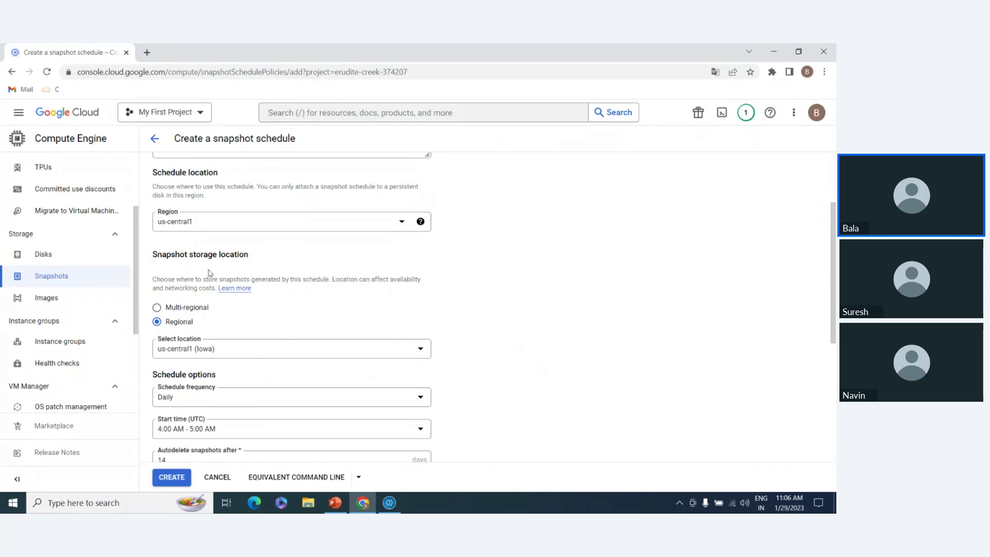
left_click(184, 309)
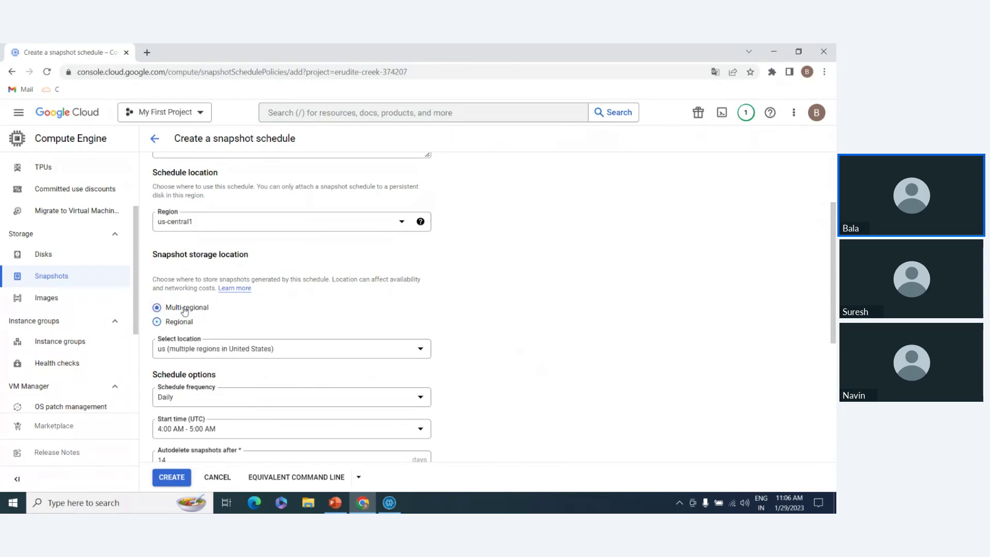
left_click(215, 354)
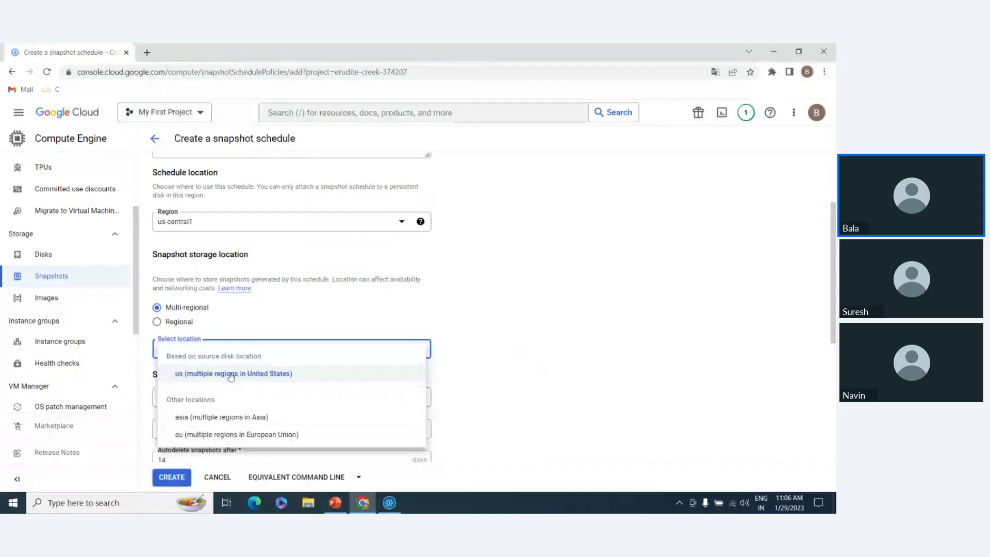
left_click(230, 373)
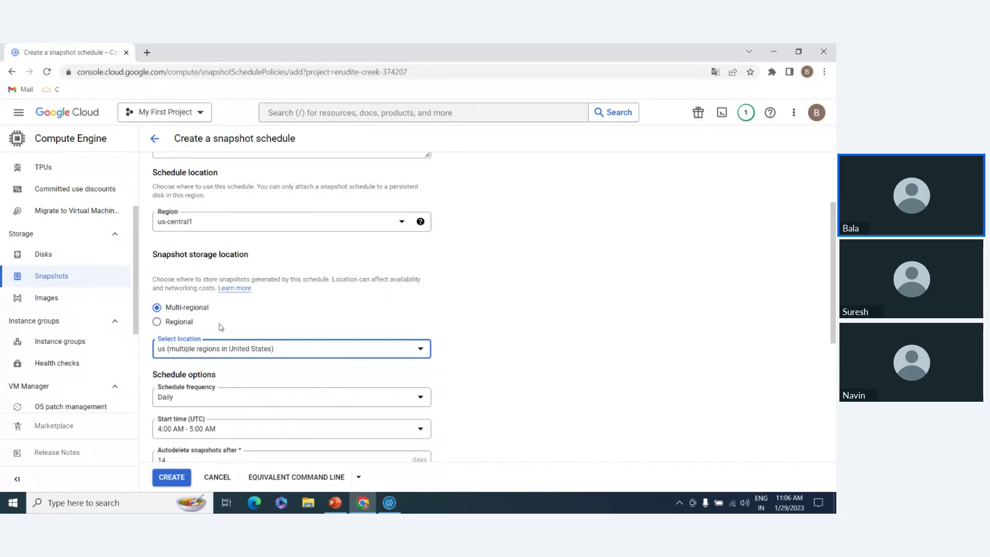
Set the snapshot storage location to Regional in us-central1 (Iowa) and choose Daily as the schedule frequency.
left_click(184, 323)
left_click(184, 322)
scroll(287, 367, "down", 1)
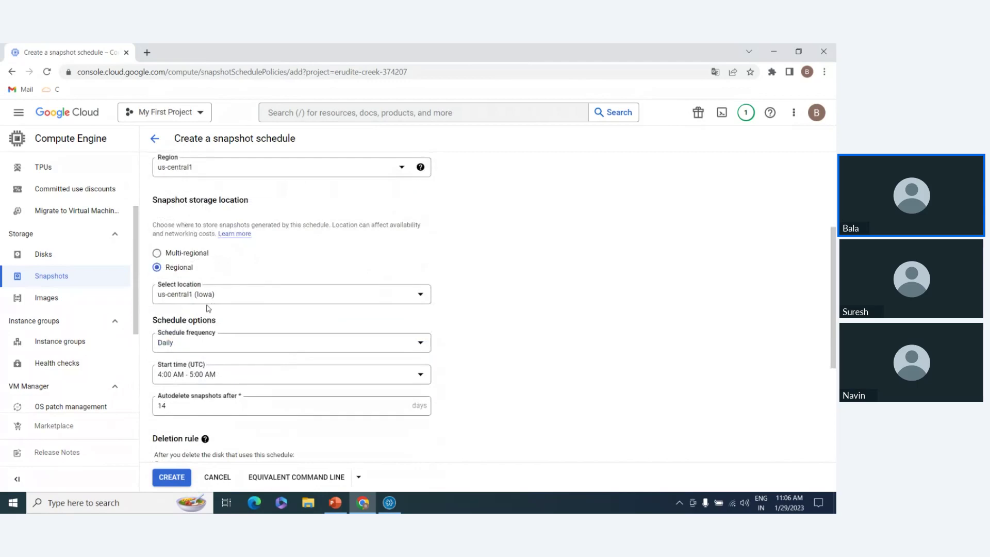
left_click(194, 344)
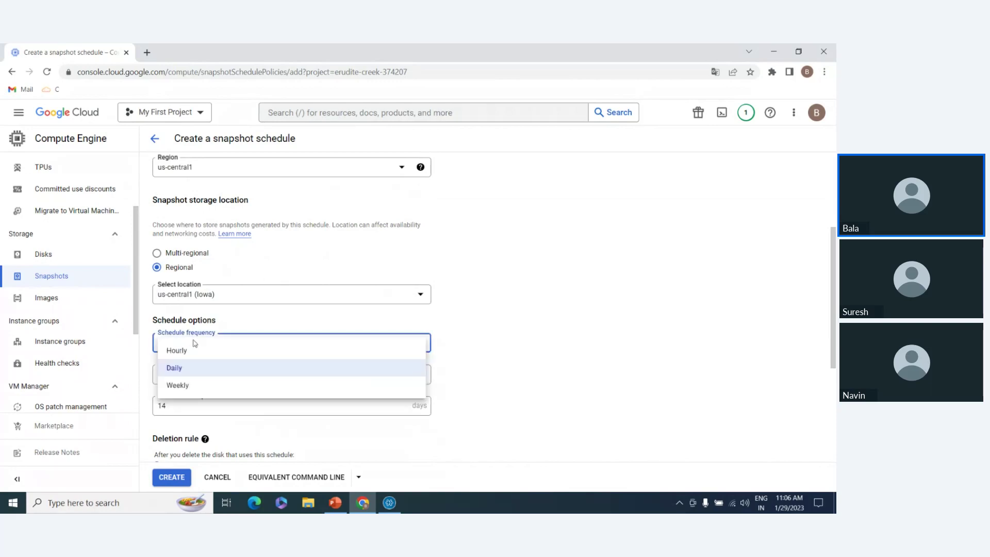
left_click(207, 368)
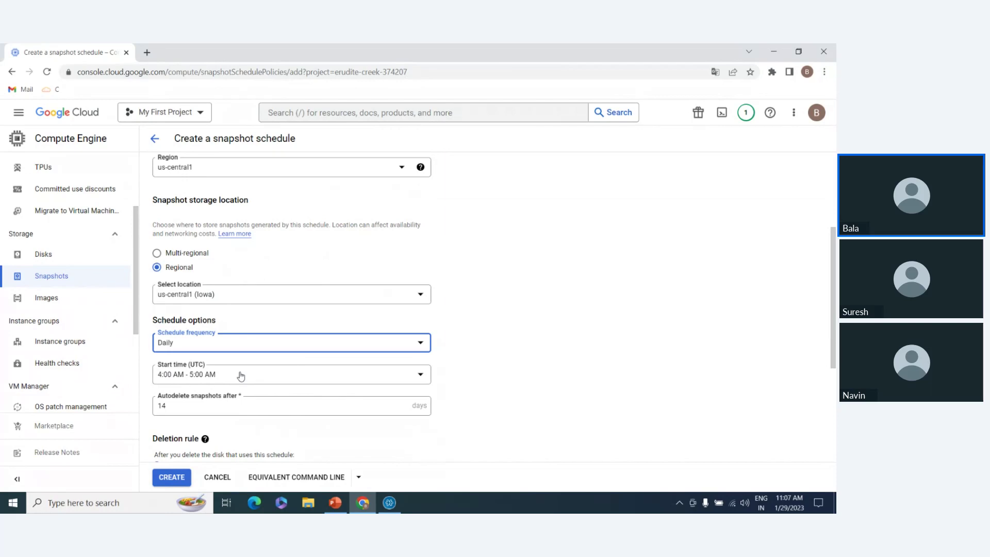
Set snapshots to autodelete after 30 days and choose the deletion rule that deletes snapshots older than 30 days.
scroll(292, 356, "down", 2)
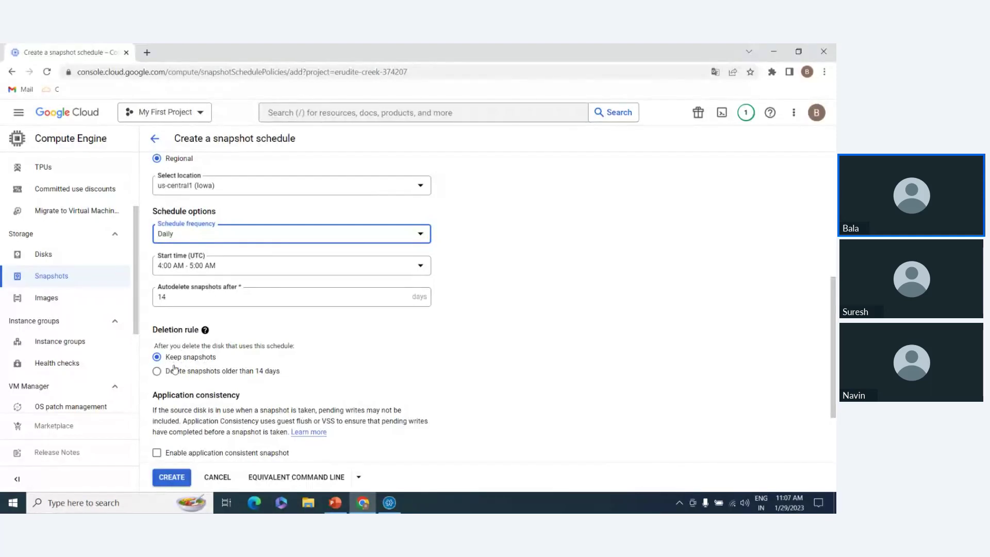
left_click(173, 295)
key("BackSpace")
key("BackSpace")
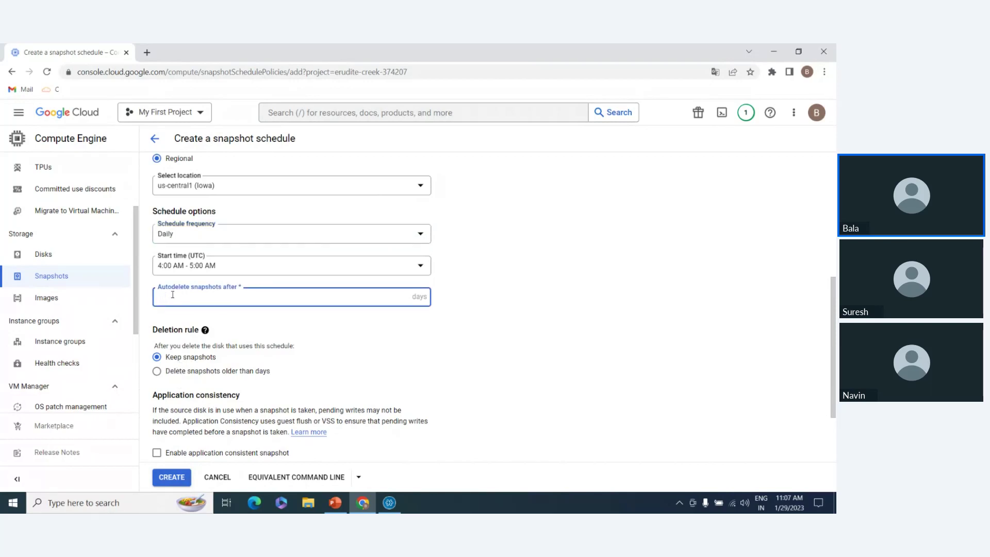
type("30")
left_click(204, 373)
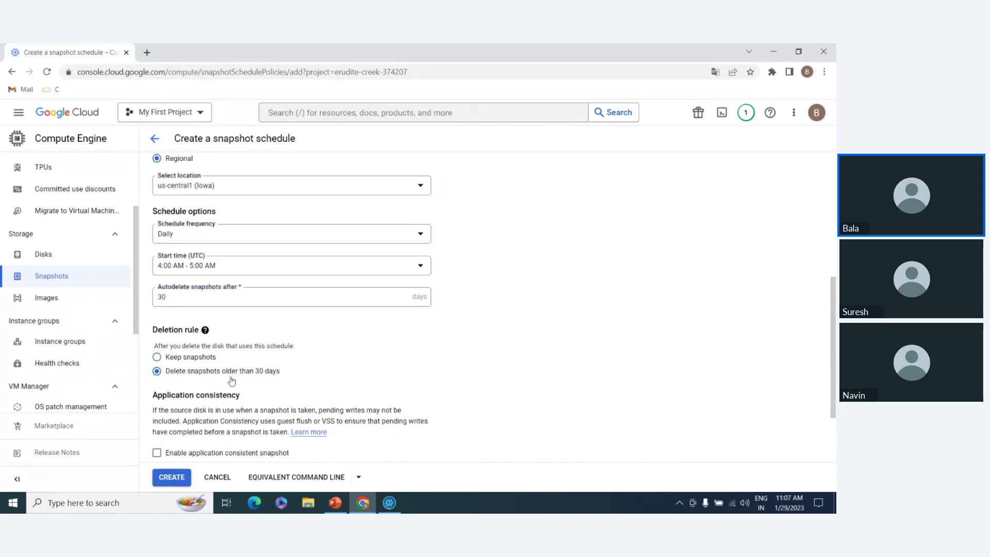
scroll(268, 371, "down", 1)
scroll(268, 372, "down", 2)
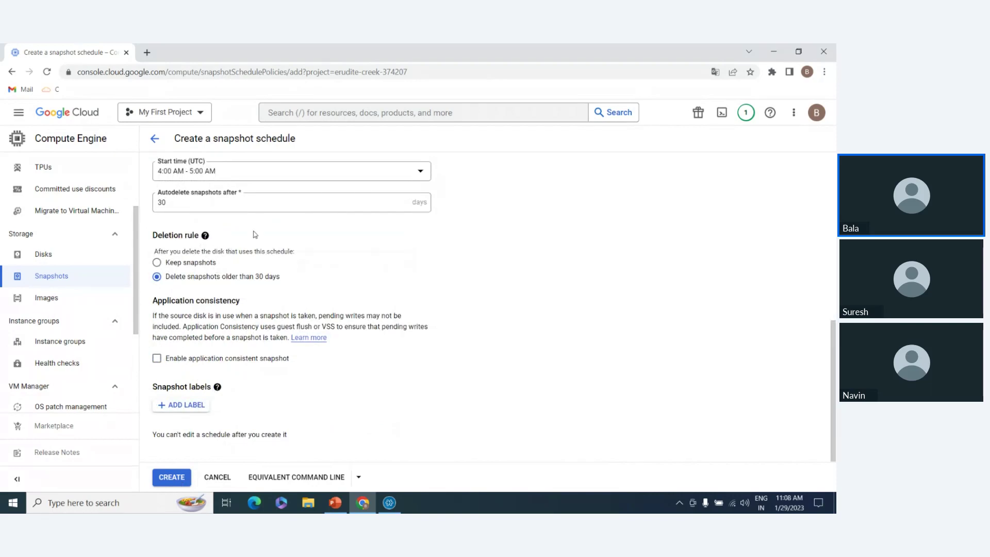
scroll(284, 255, "up", 3)
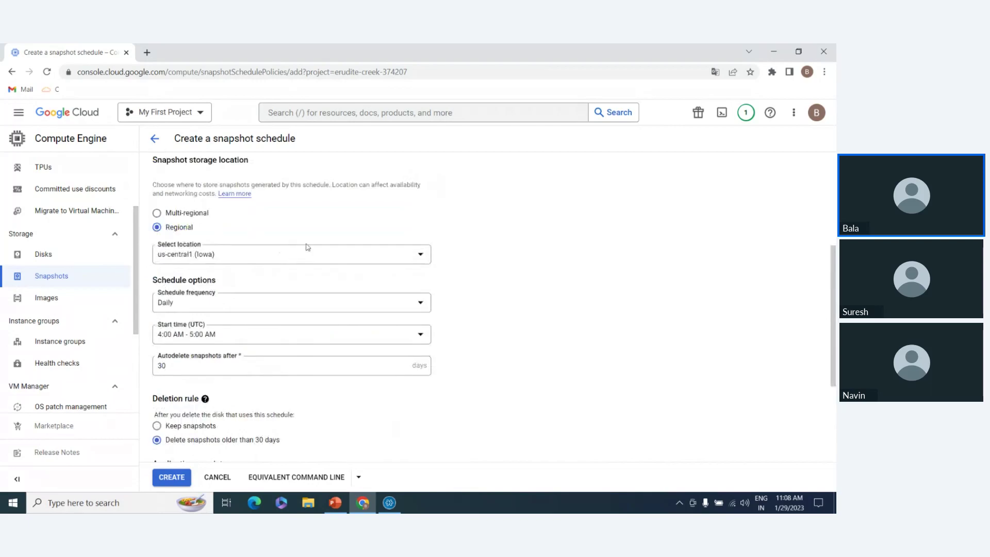
Leave the snapshot schedule form without creating it and start a new snapshot with instance-1 as the source disk.
left_click(153, 138)
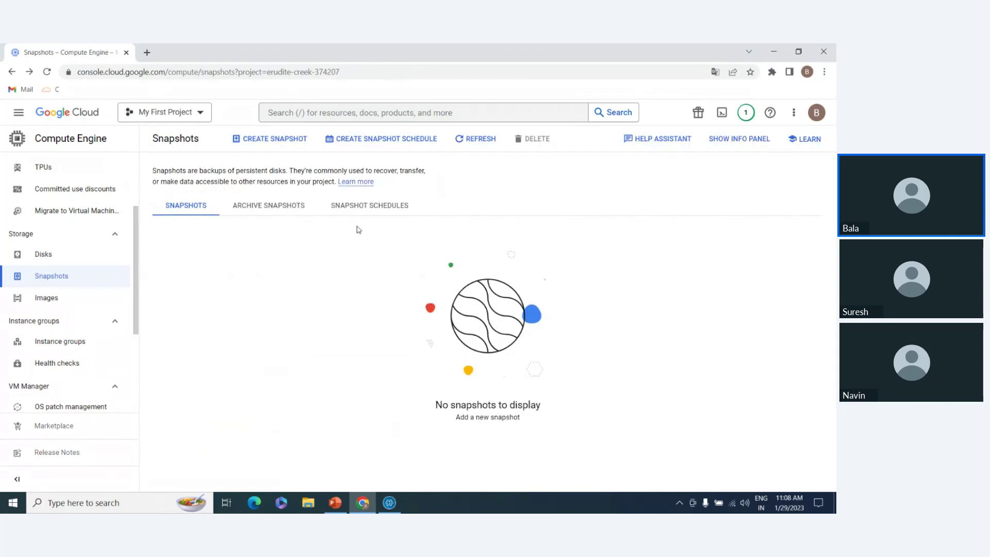
left_click(292, 149)
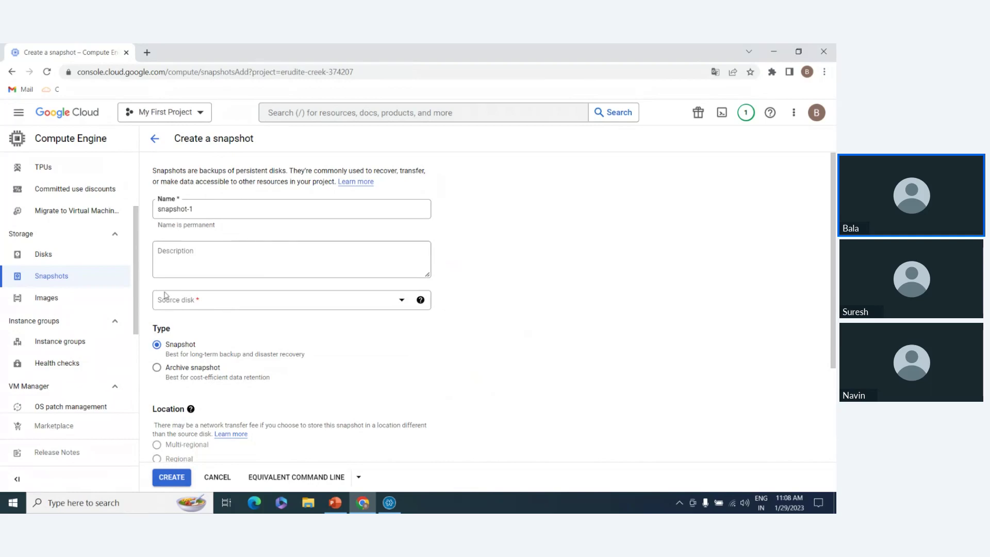
left_click(233, 306)
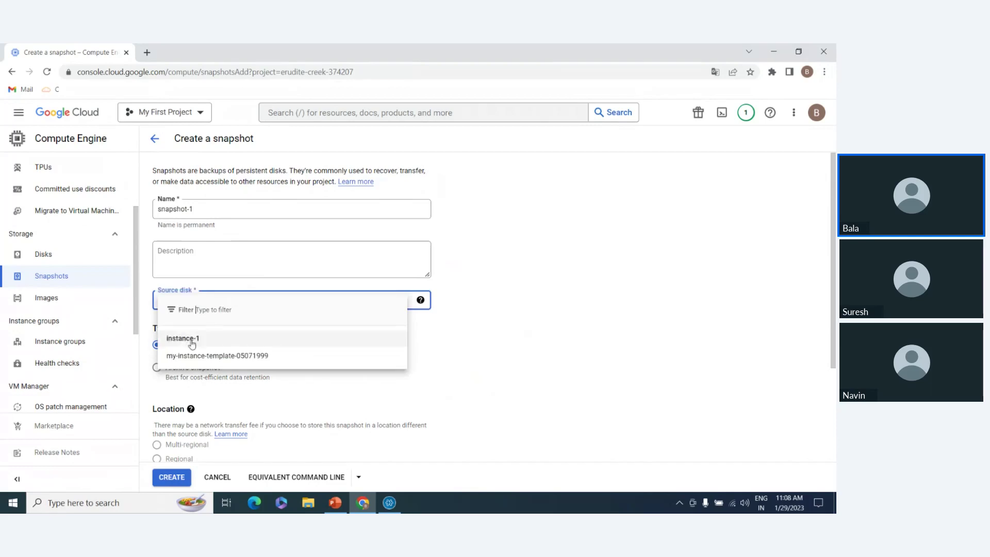
left_click(192, 343)
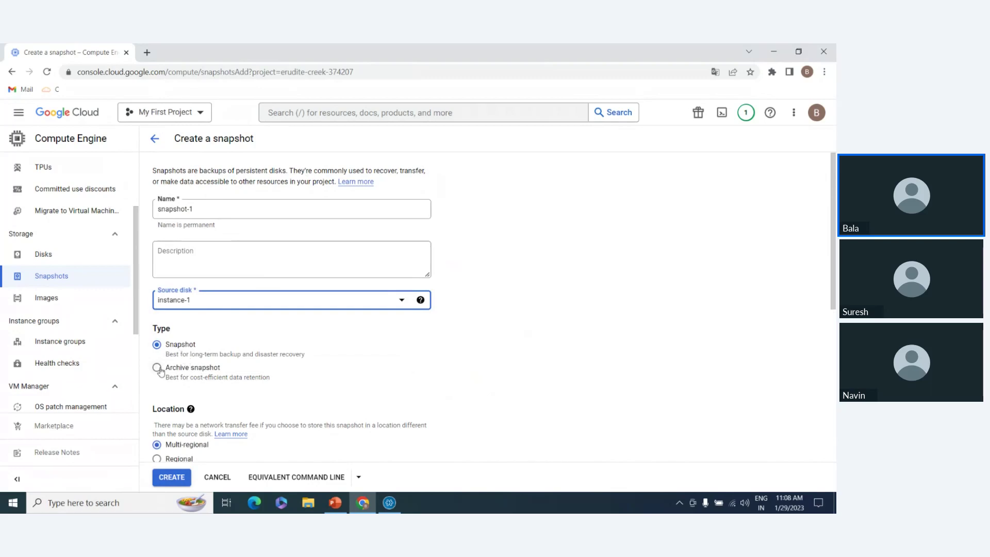
Compare the descriptions of the Snapshot and Archive snapshot types.
left_click_drag(190, 356, 311, 361)
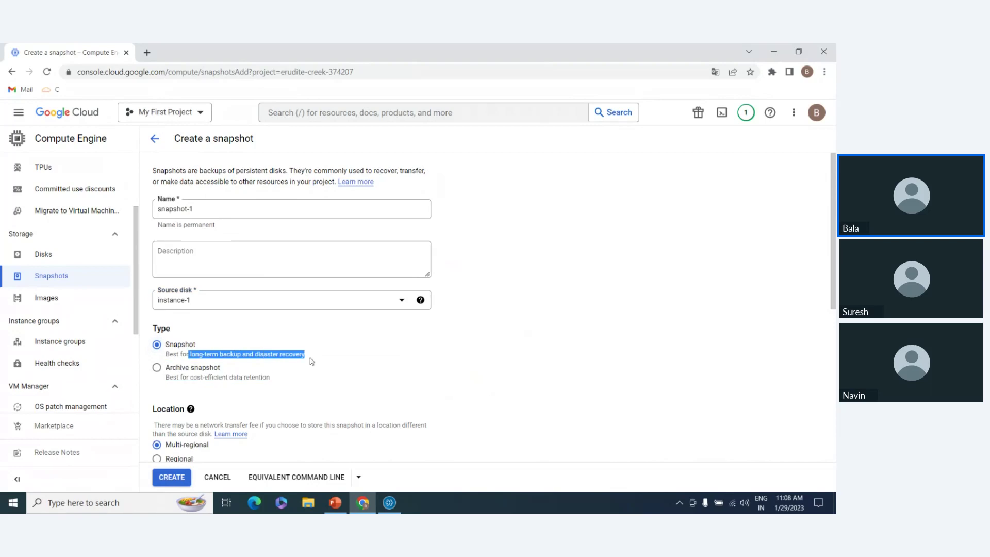
left_click(350, 360)
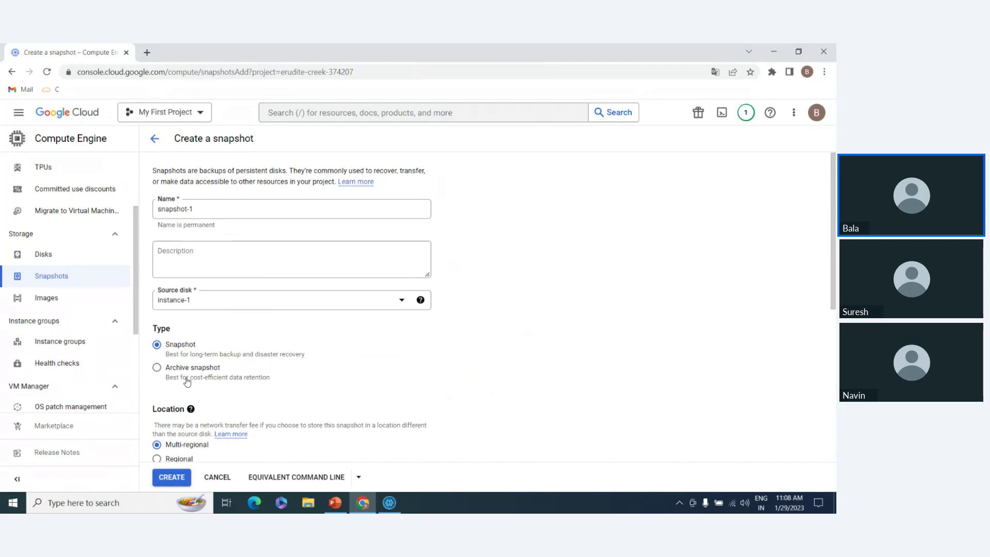
left_click_drag(189, 380, 269, 382)
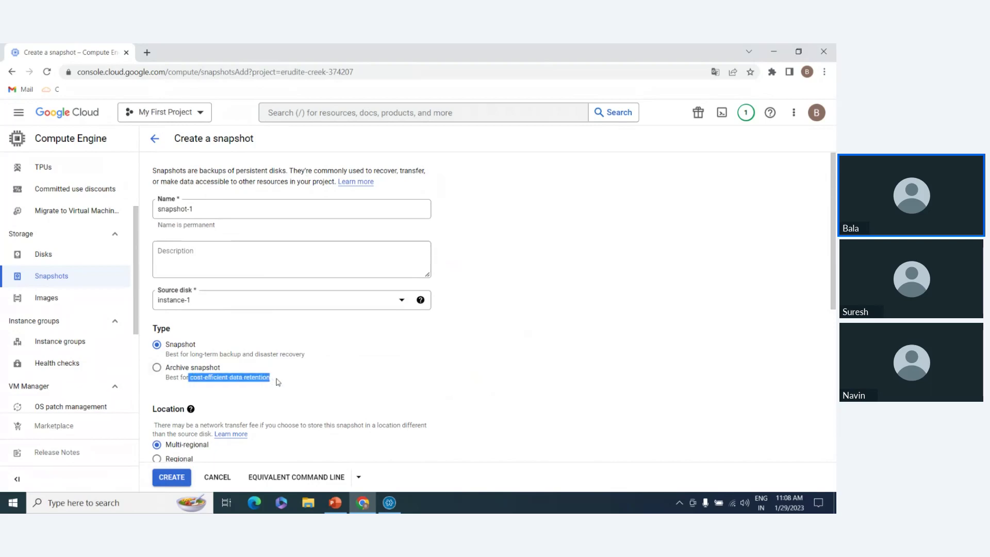
left_click(346, 384)
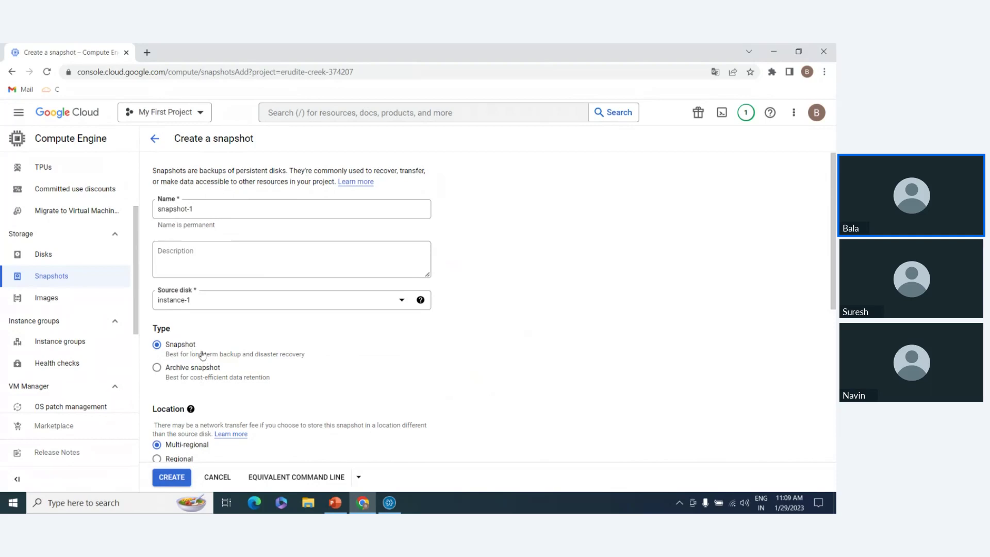
Create the snapshot of instance-1, keeping the Snapshot type and the Multi-regional location us (multiple regions in United States).
scroll(196, 361, "down", 2)
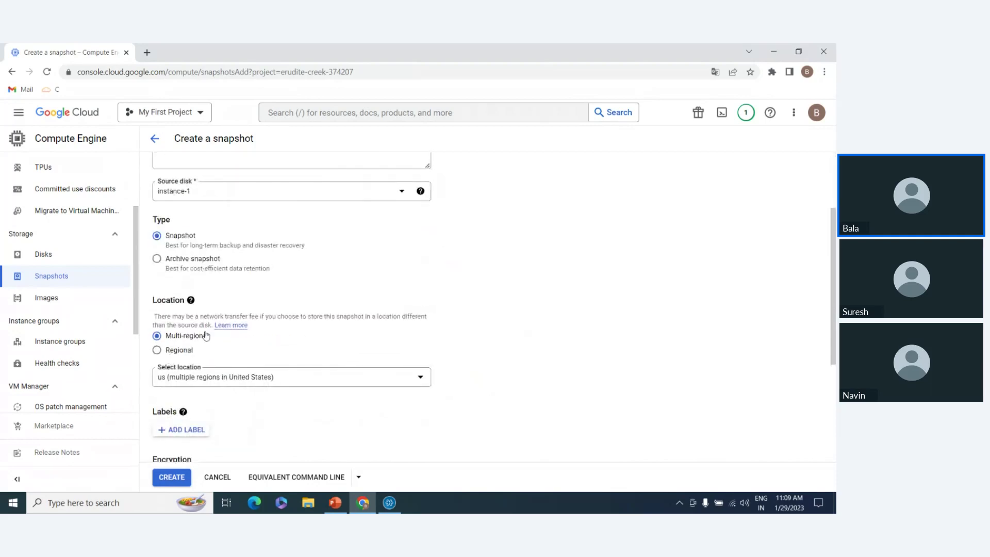
scroll(243, 385, "down", 1)
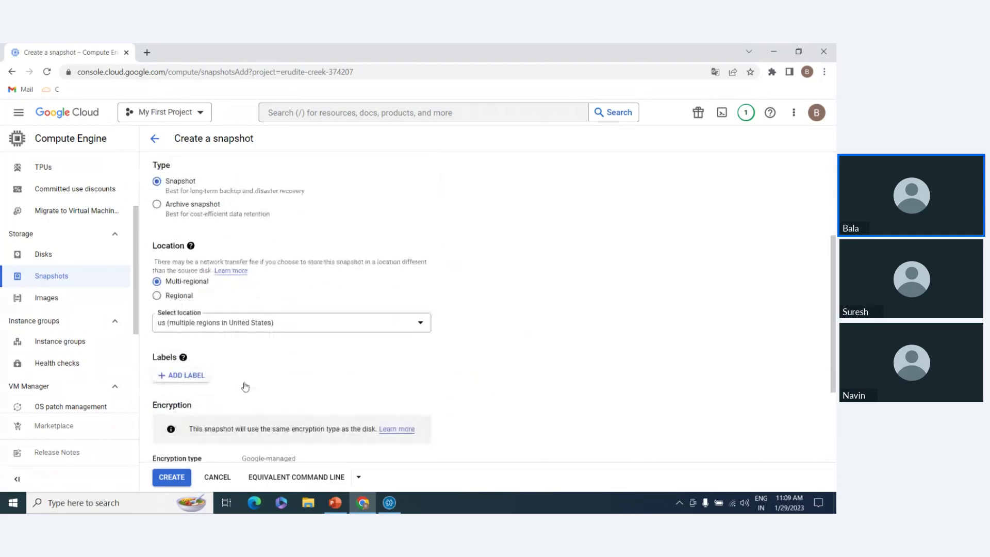
scroll(208, 322, "down", 2)
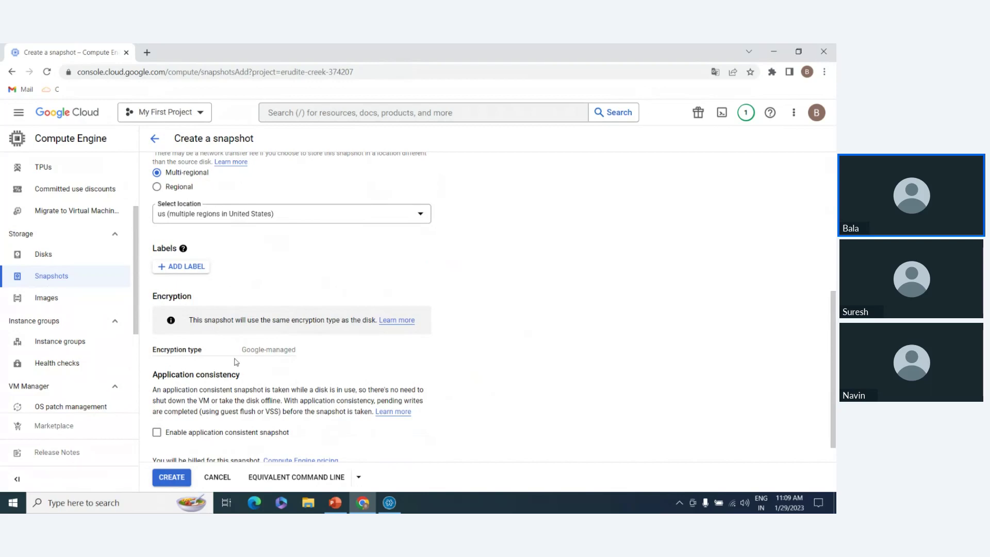
scroll(272, 352, "down", 1)
left_click(172, 478)
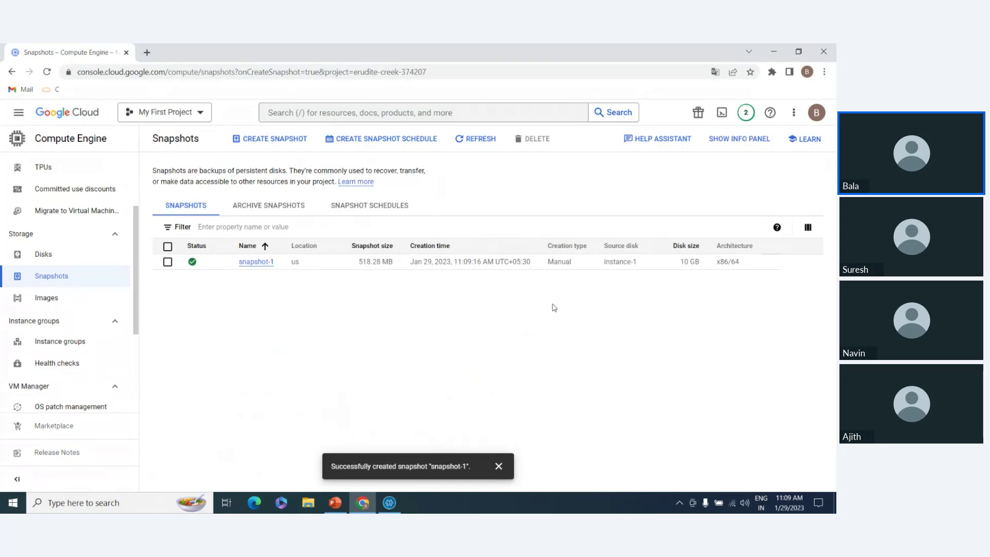
Check the status and size of snapshot-1 in the snapshots list.
mouse_move(192, 265)
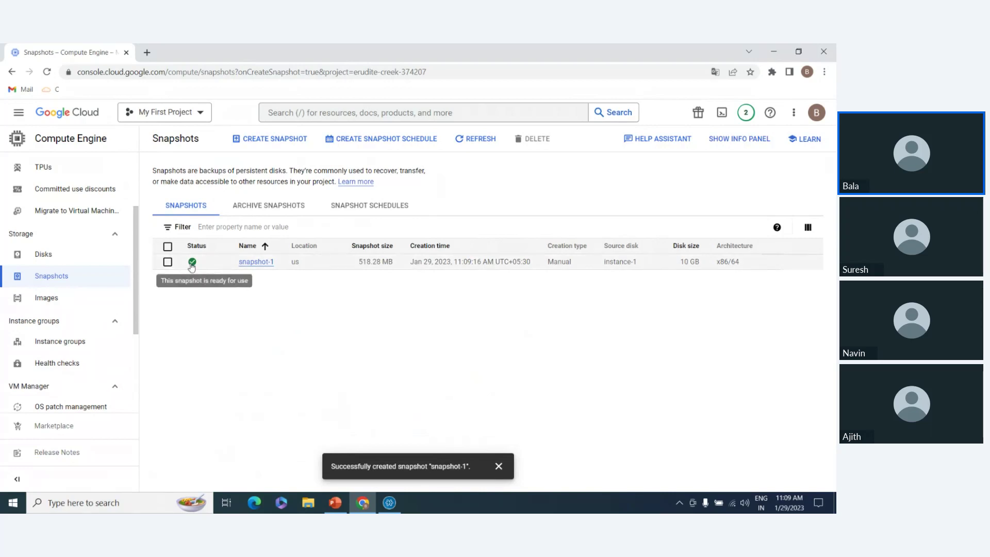
left_click_drag(359, 263, 393, 265)
left_click(336, 290)
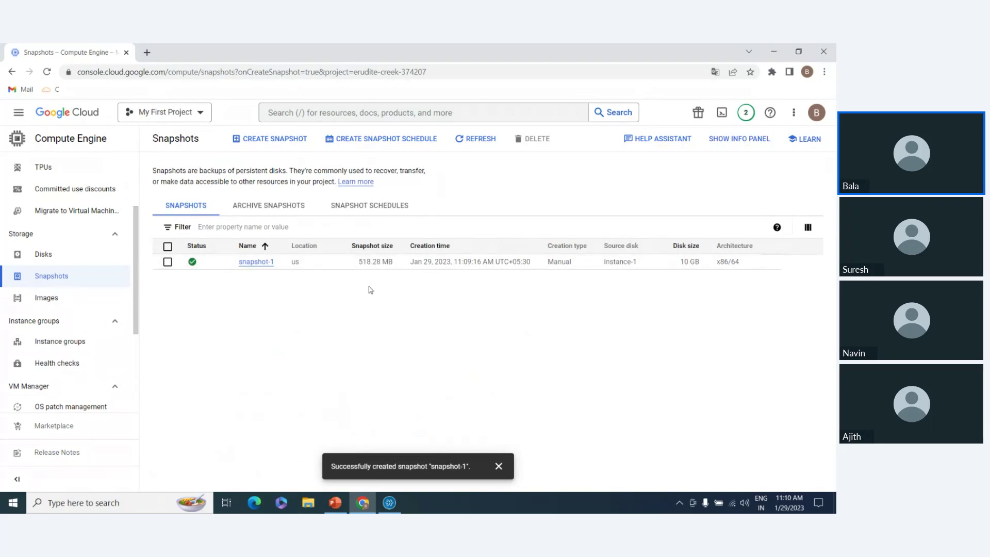
Start a new VM instance with a boot disk created from snapshot-1 and allow HTTP traffic in its firewall settings.
scroll(65, 203, "up", 2)
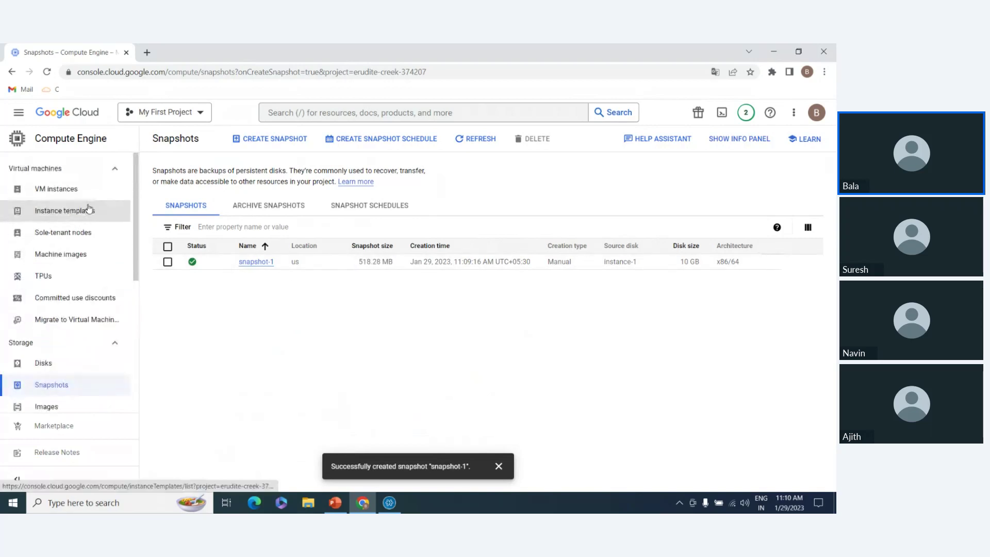
left_click(61, 189)
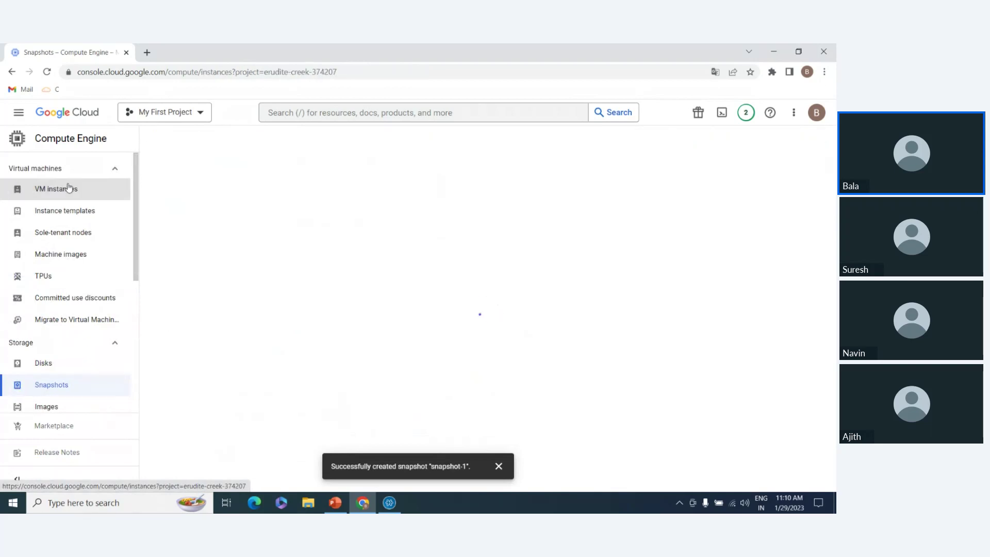
left_click(289, 143)
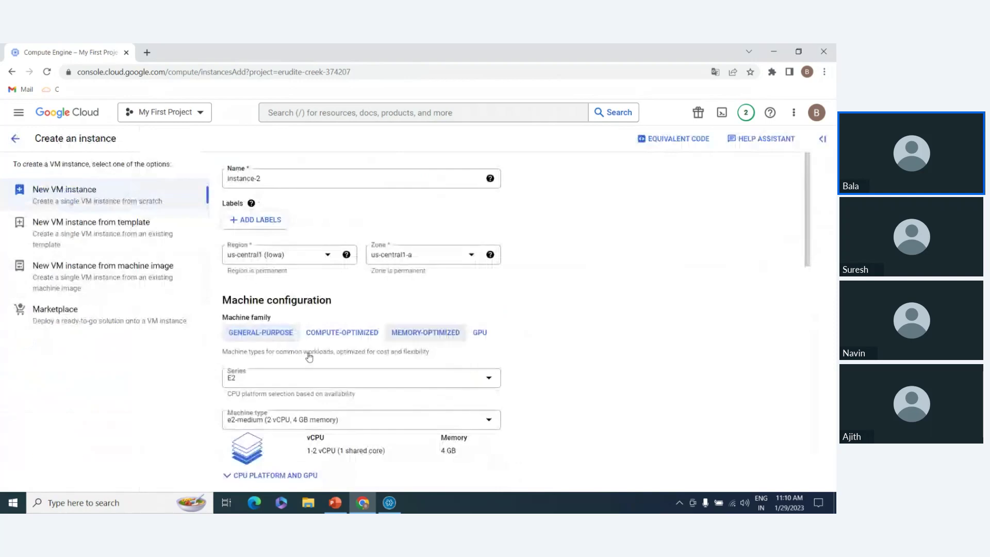
scroll(309, 357, "down", 15)
left_click(243, 321)
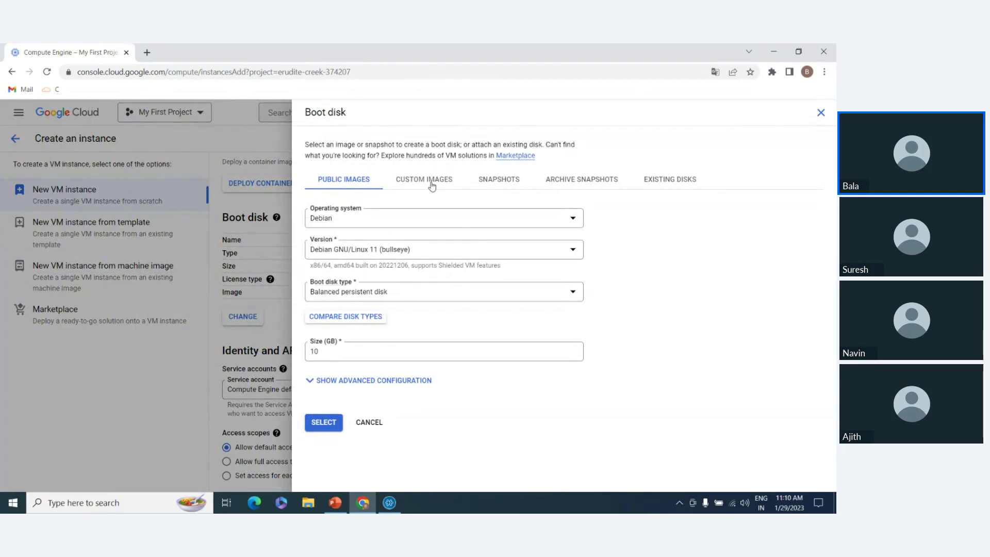
left_click(503, 182)
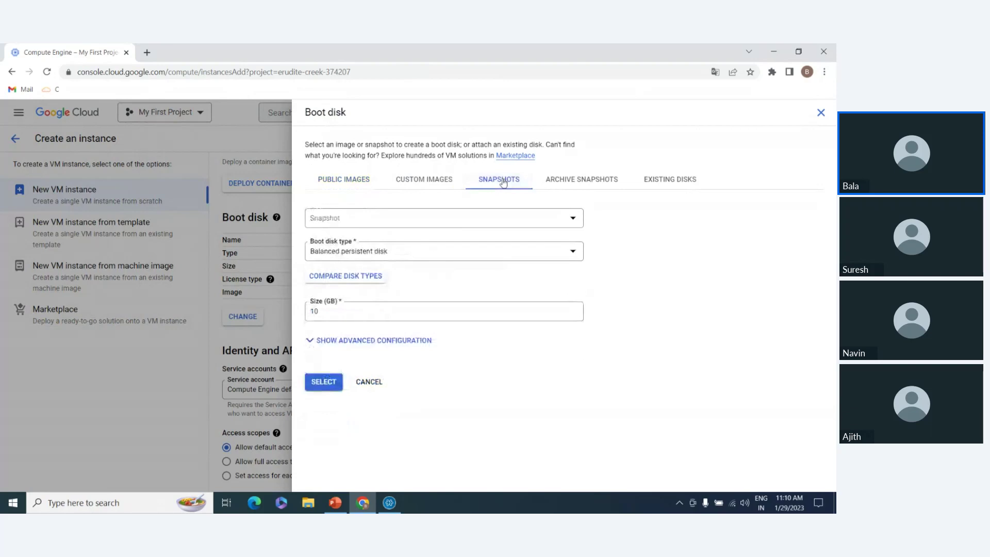
left_click(360, 222)
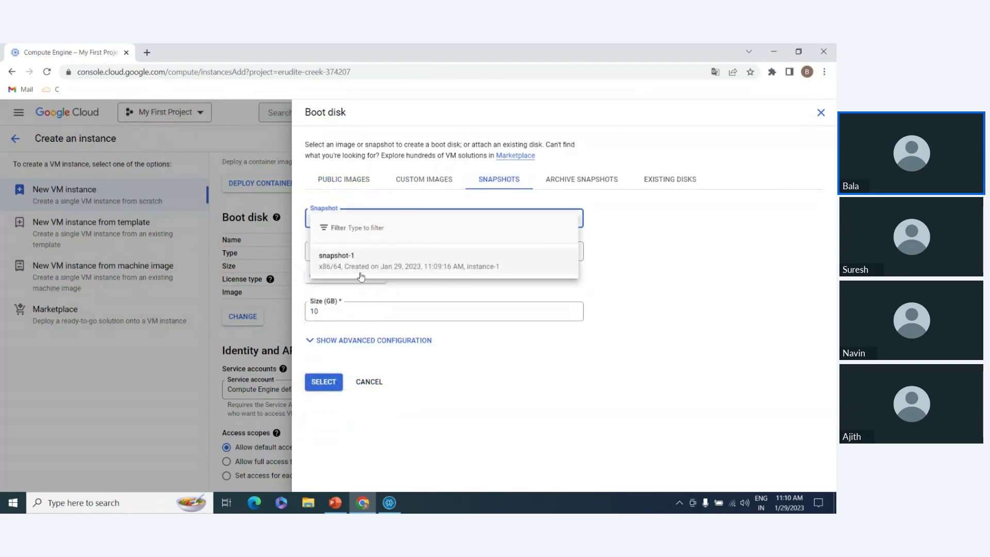
left_click(391, 268)
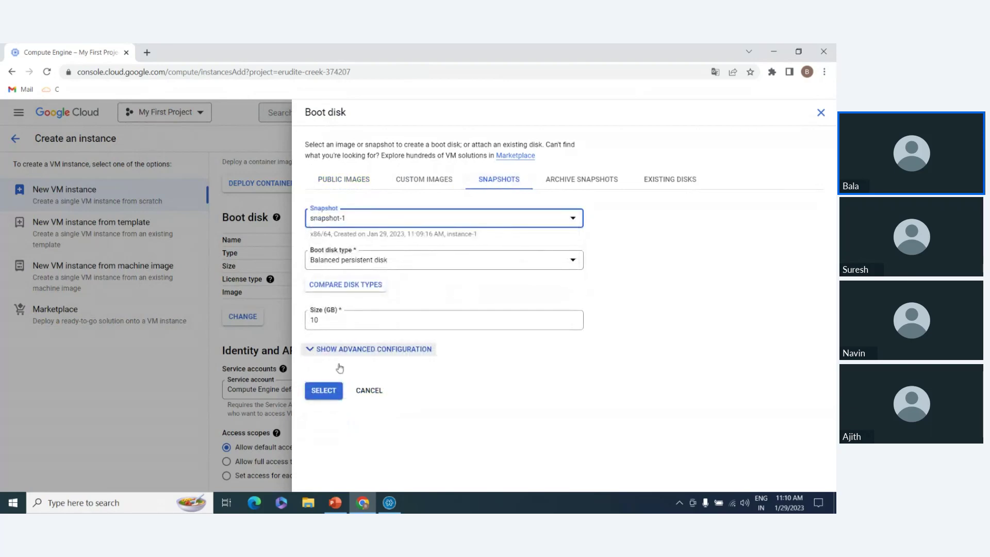
left_click(324, 392)
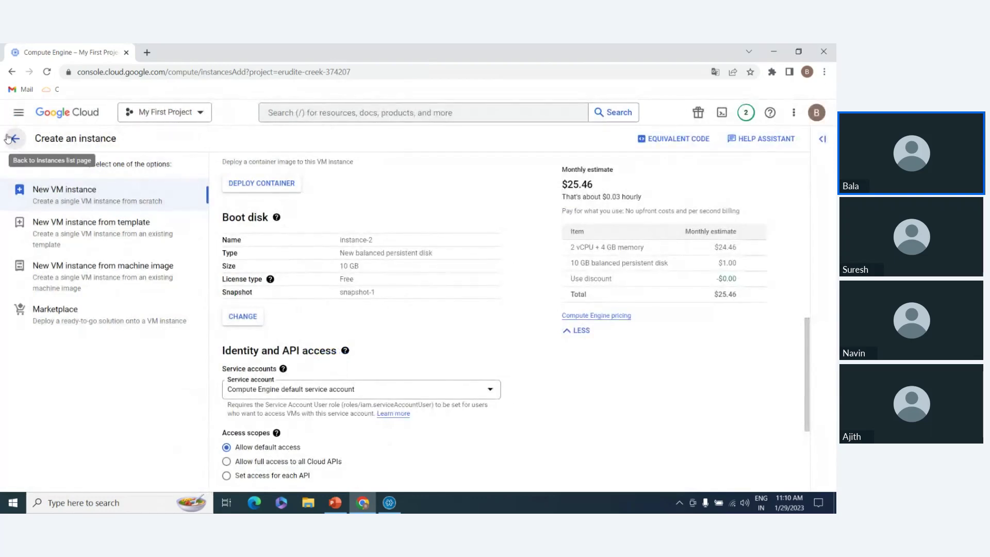
scroll(288, 433, "down", 3)
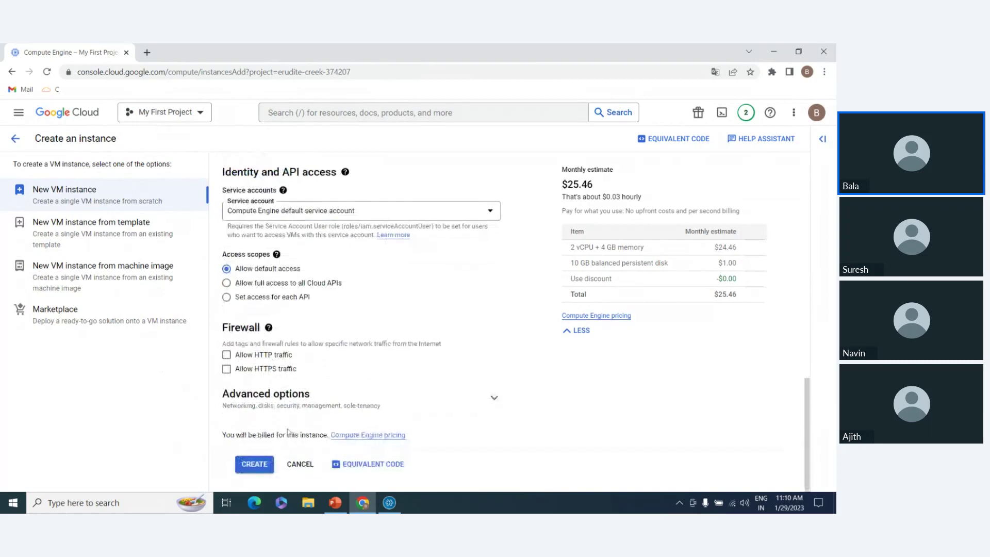
left_click(259, 355)
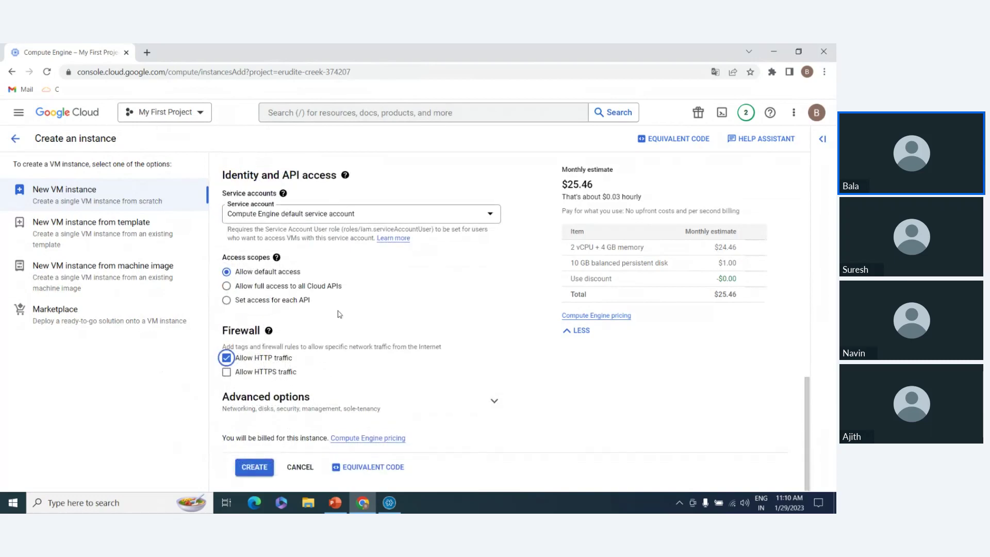
Set the new instance's machine configuration to the N1 series with the f1-micro type and create the instance.
scroll(339, 314, "up", 10)
scroll(289, 315, "up", 2)
left_click(260, 310)
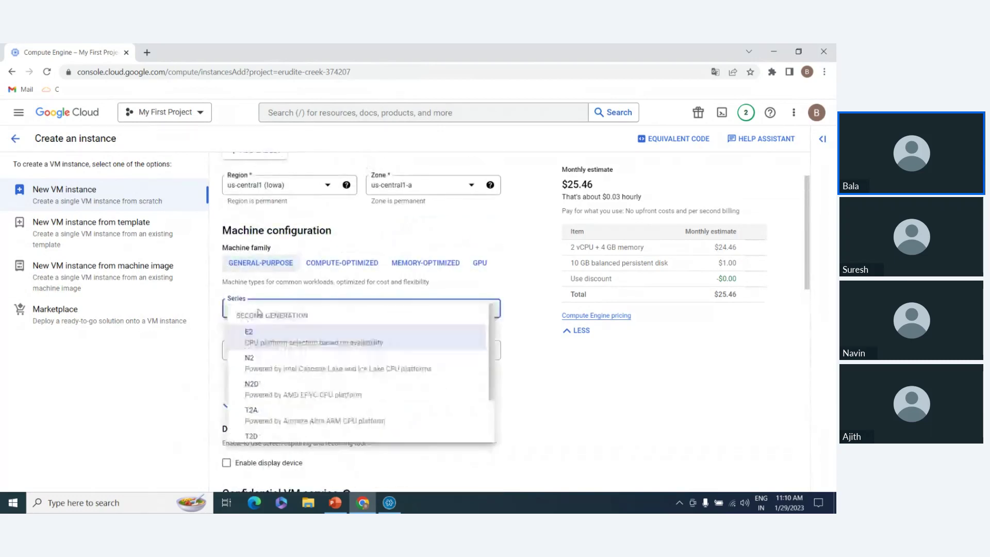
scroll(279, 397, "down", 2)
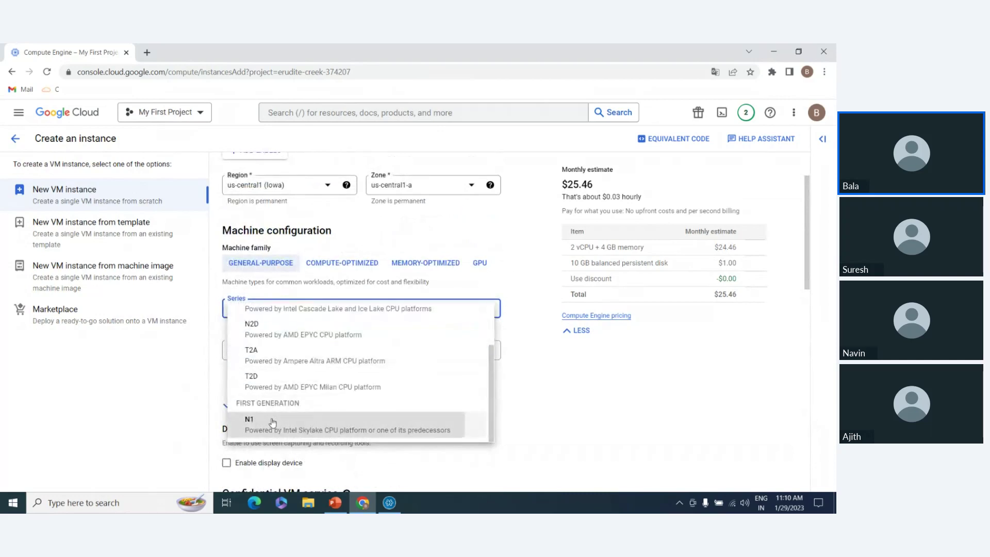
left_click(272, 423)
left_click(268, 350)
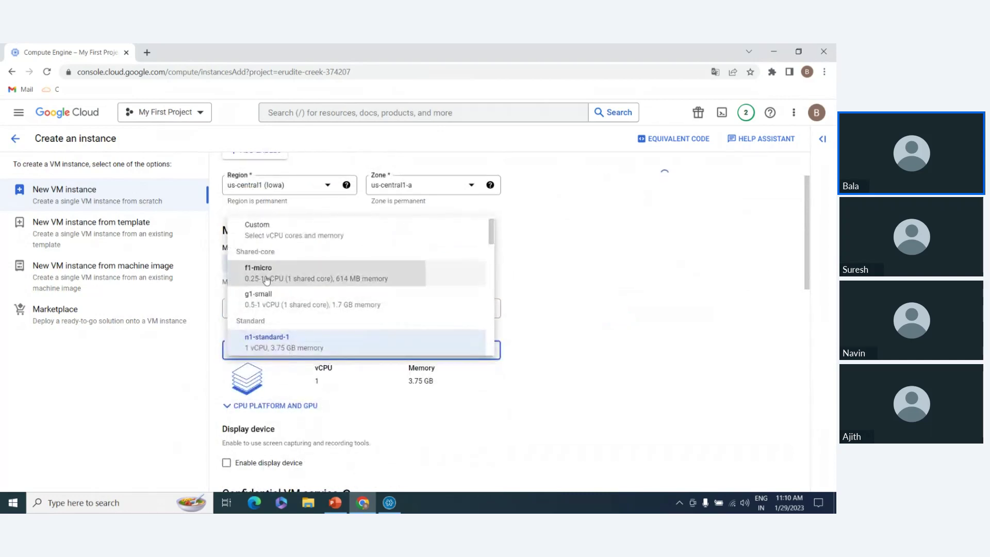
left_click(266, 280)
scroll(354, 366, "down", 10)
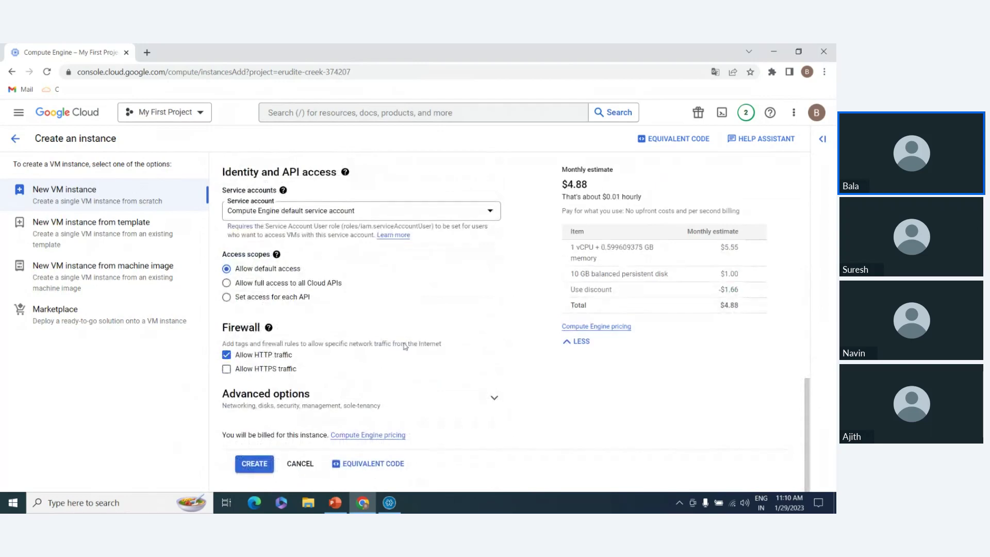
left_click(254, 464)
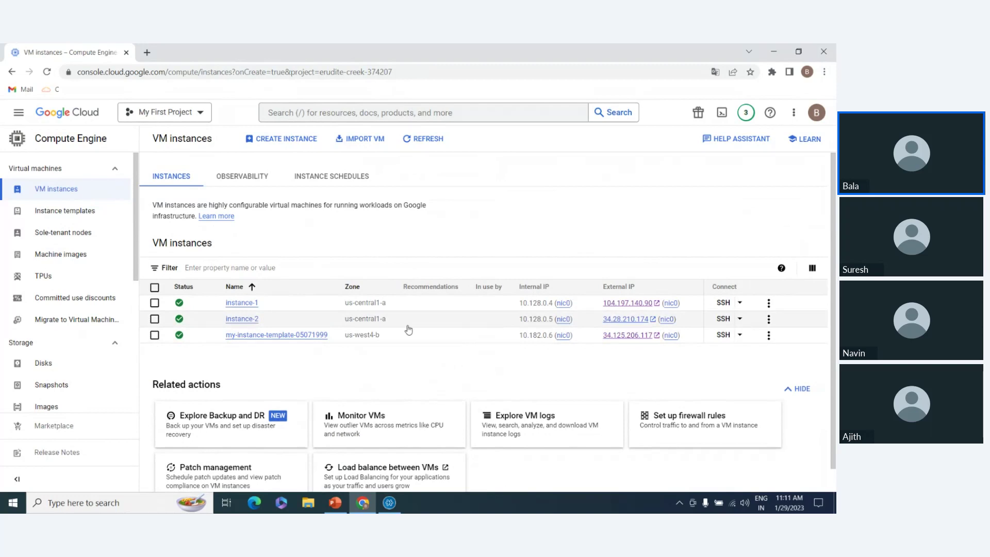
View the web page served at instance-2's external IP, then close it.
left_click(638, 322)
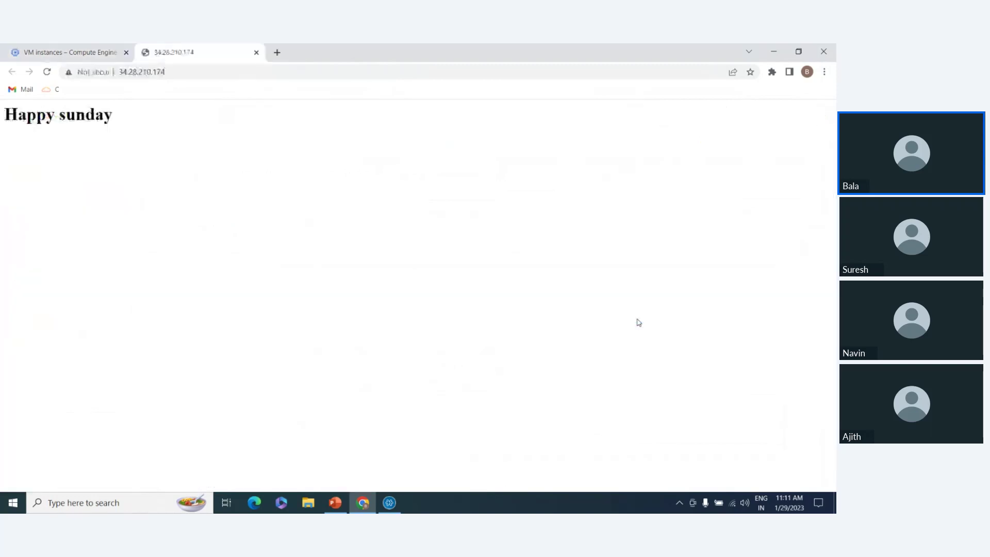
triple_click(94, 124)
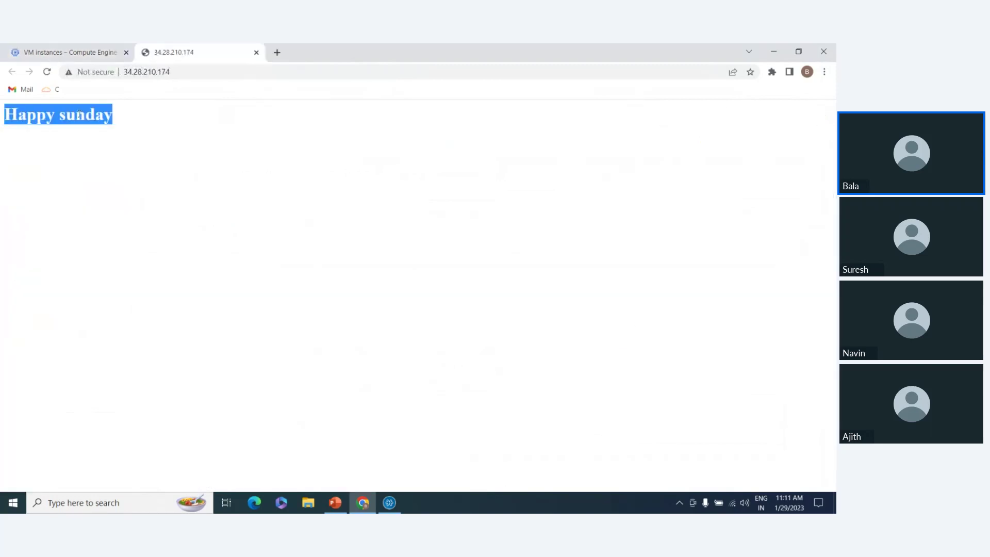
left_click(172, 125)
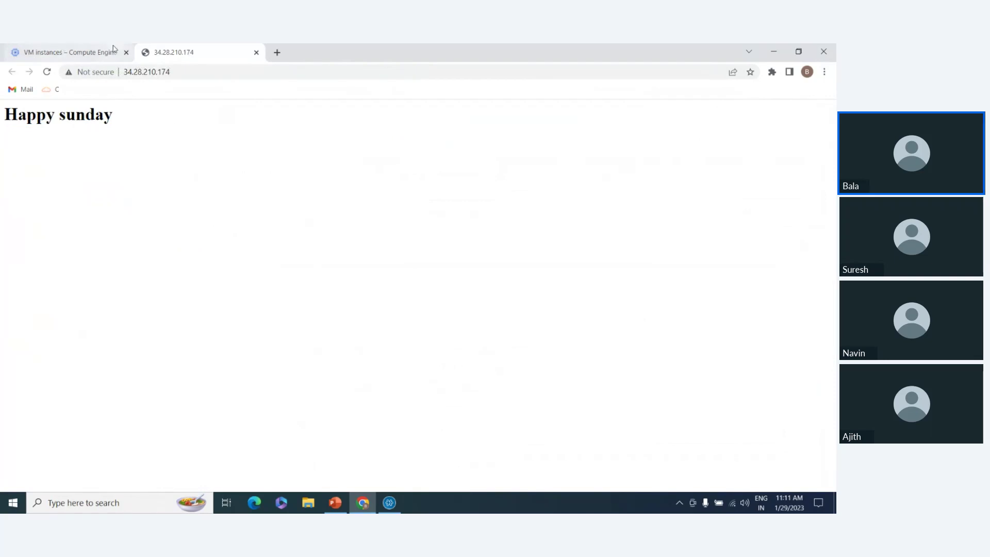
left_click(260, 55)
View the web page served at instance-1's external IP for comparison and close it.
left_click(624, 302)
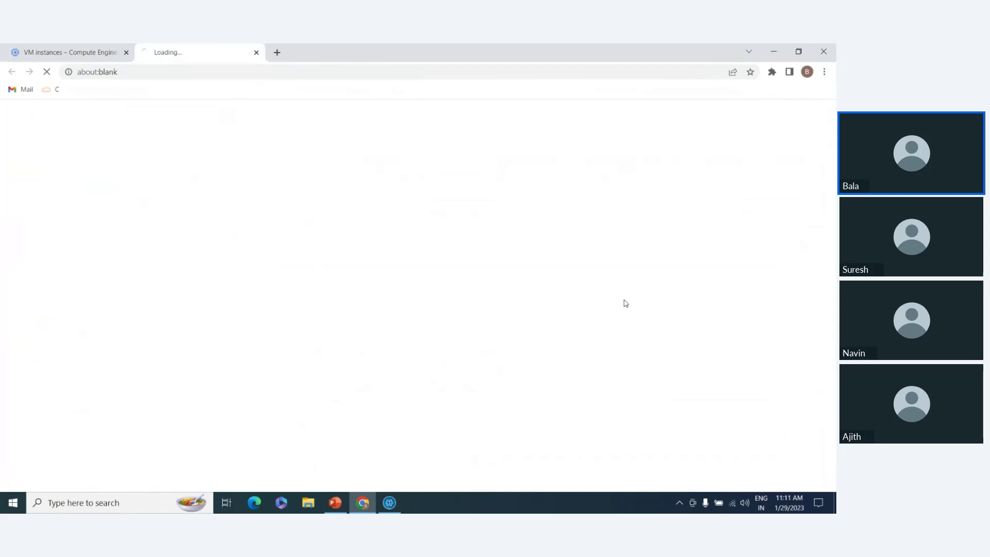
left_click_drag(106, 116, 4, 116)
left_click(230, 128)
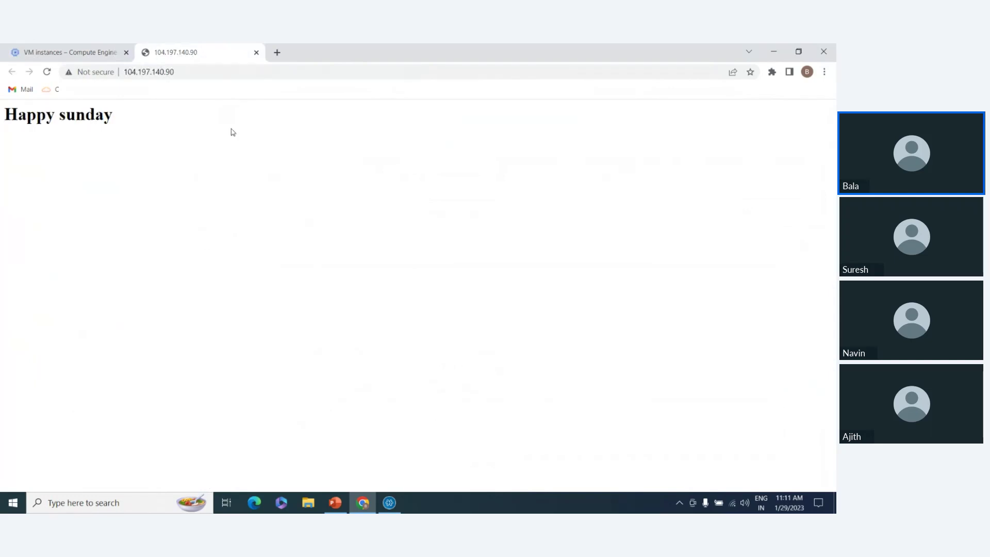
left_click(256, 53)
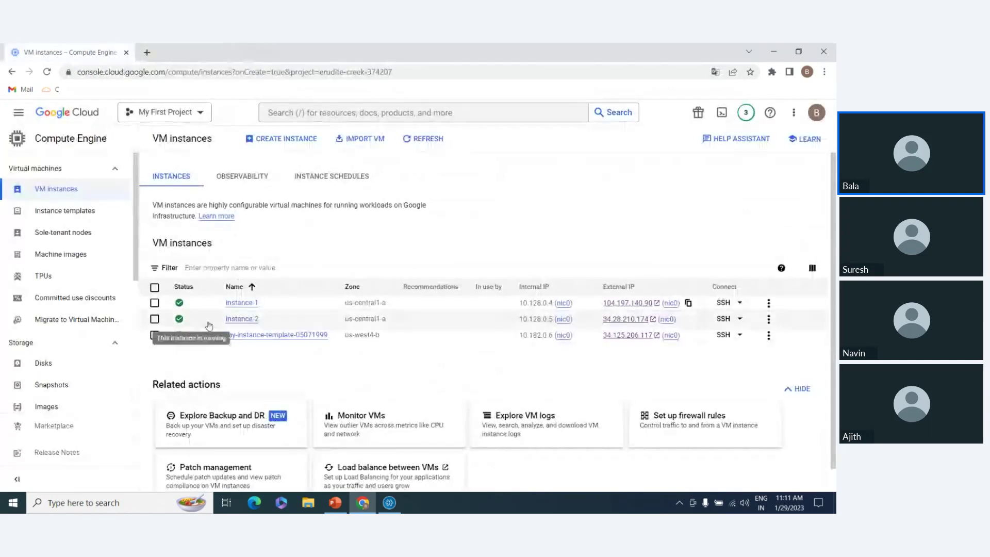
Delete the instance-2 VM together with its boot disk.
left_click(155, 319)
left_click(769, 319)
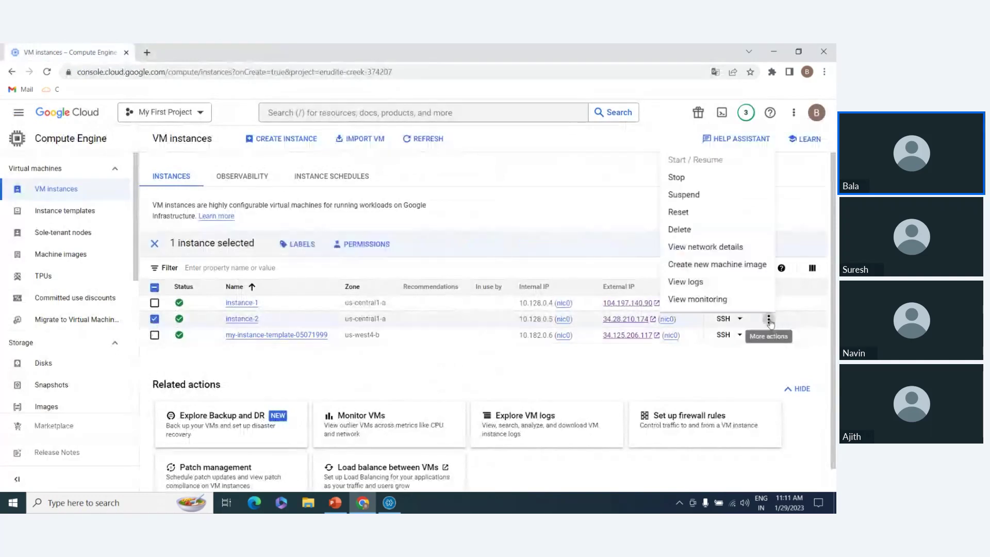
left_click(681, 229)
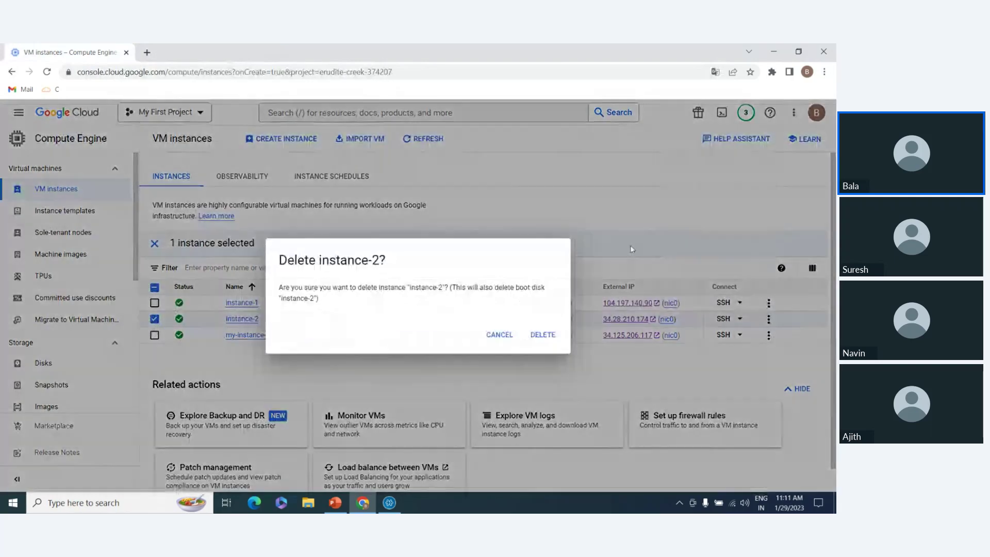
left_click(549, 338)
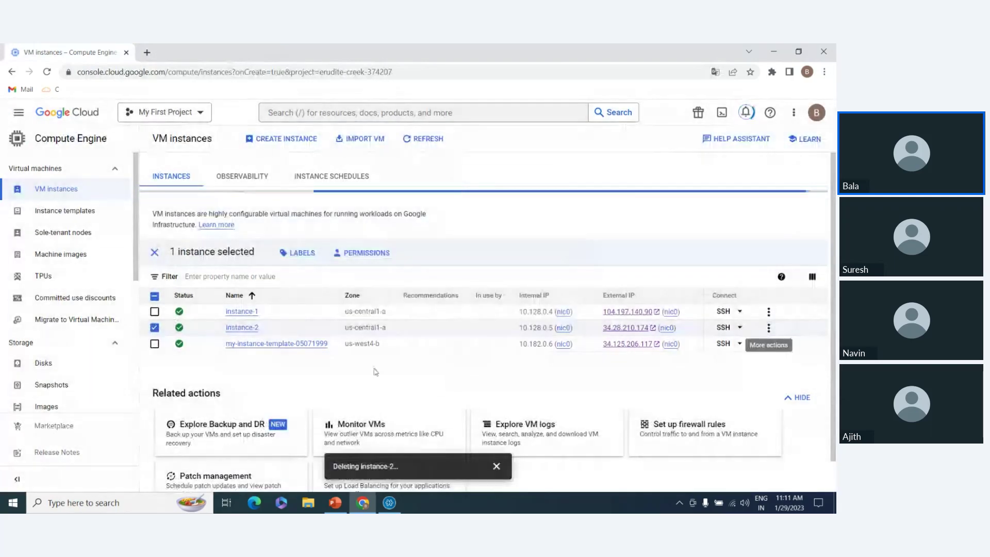
Create snapshot-2 with instance-1 as the source disk, keeping the default type, location and encryption settings.
scroll(51, 290, "down", 2)
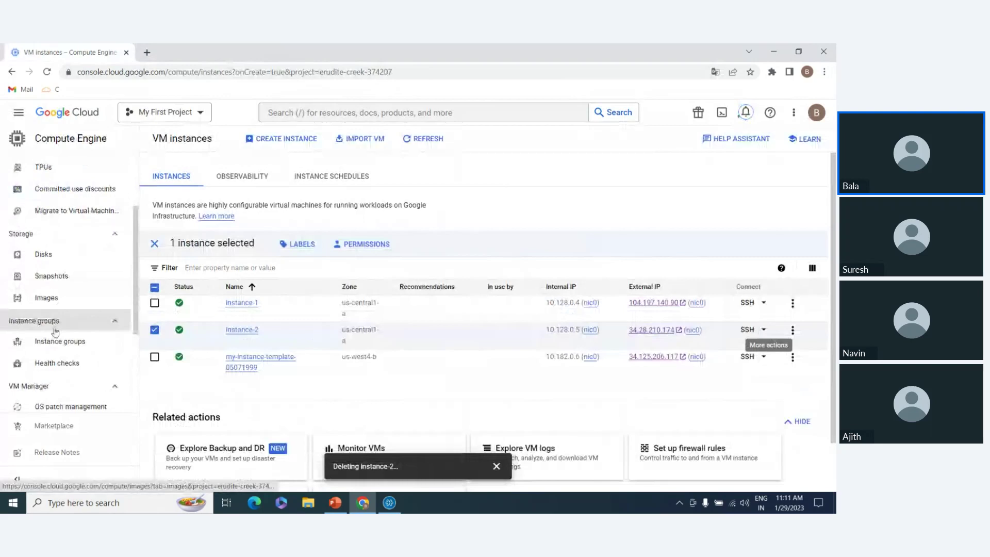
left_click(69, 282)
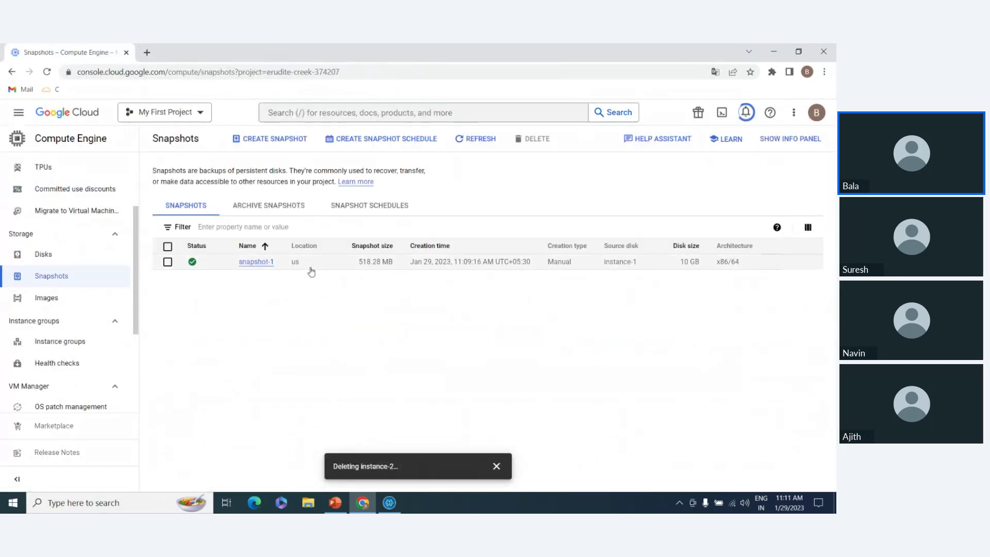
left_click(260, 139)
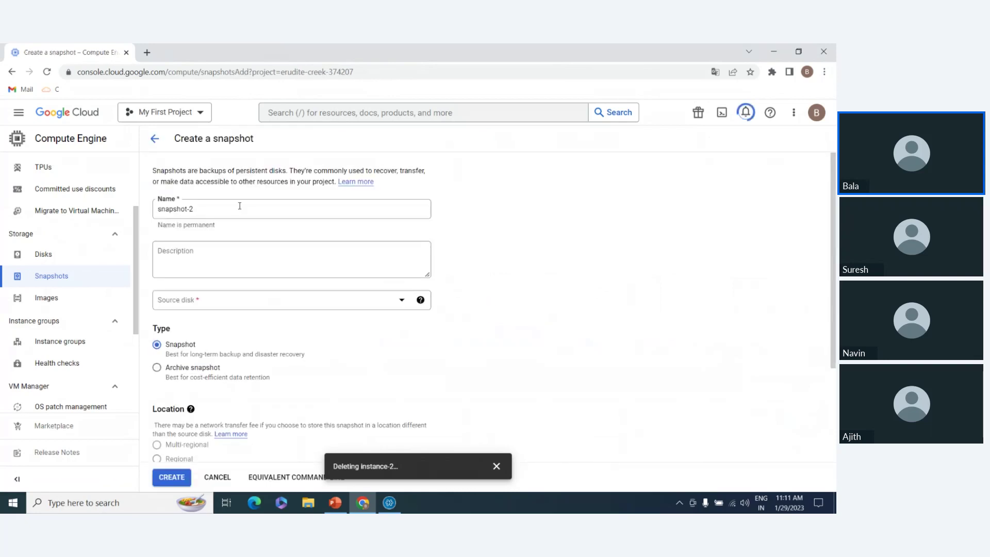
left_click(230, 301)
left_click(209, 338)
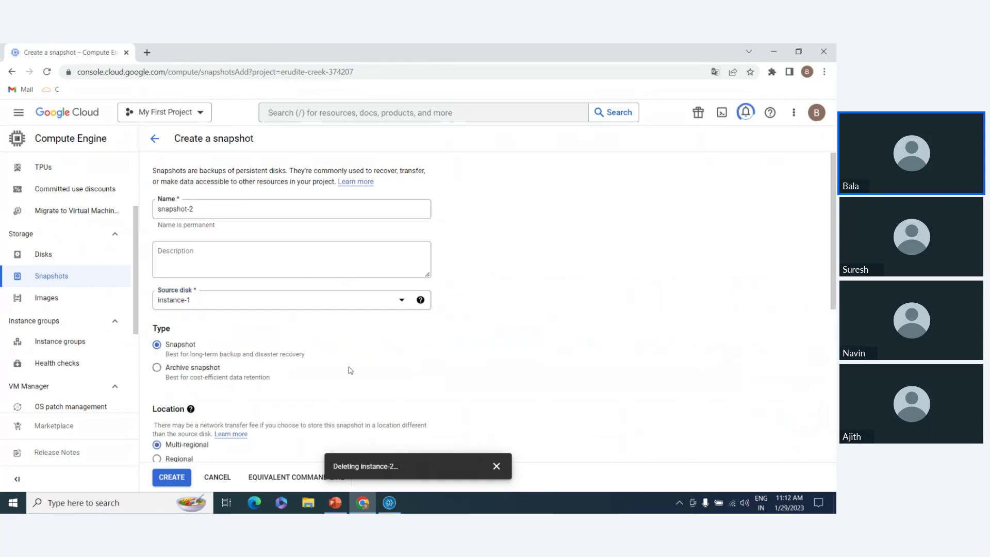
scroll(352, 364, "down", 2)
scroll(352, 364, "down", 4)
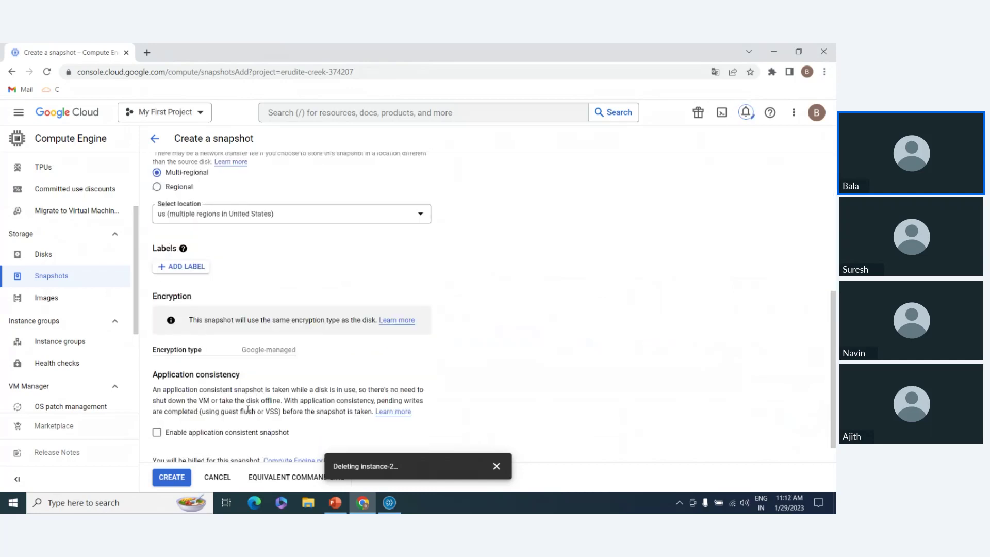
scroll(273, 338, "up", 4)
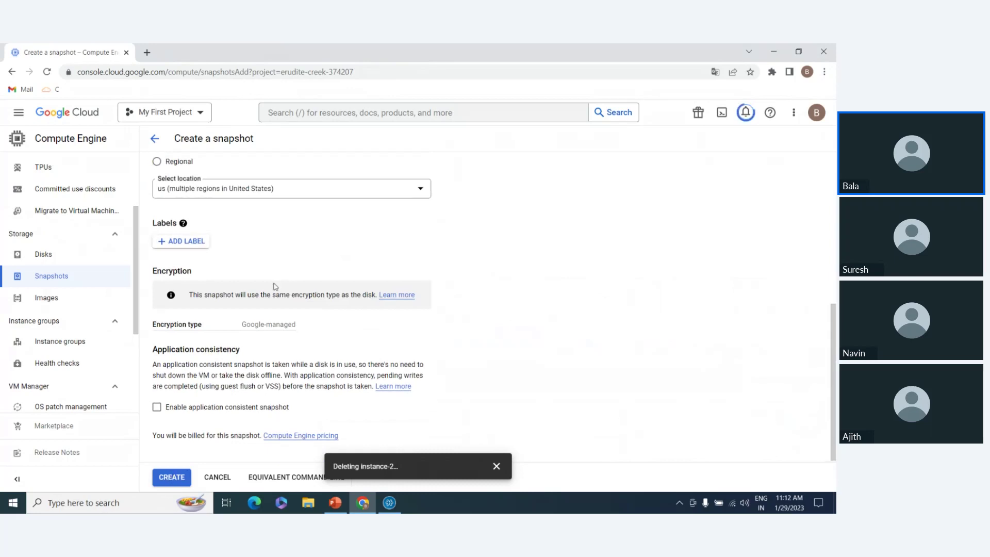
scroll(349, 347, "down", 1)
scroll(348, 344, "down", 3)
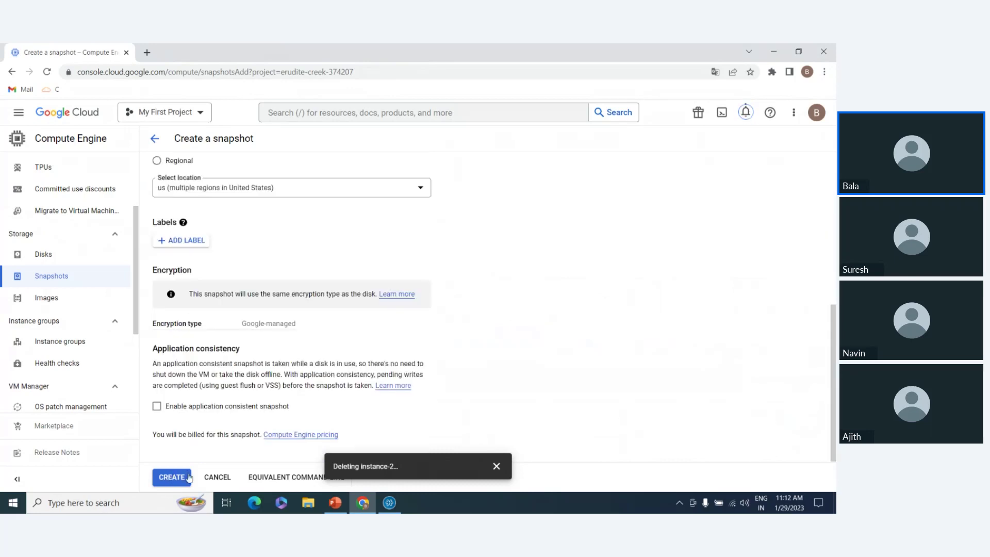
left_click(172, 476)
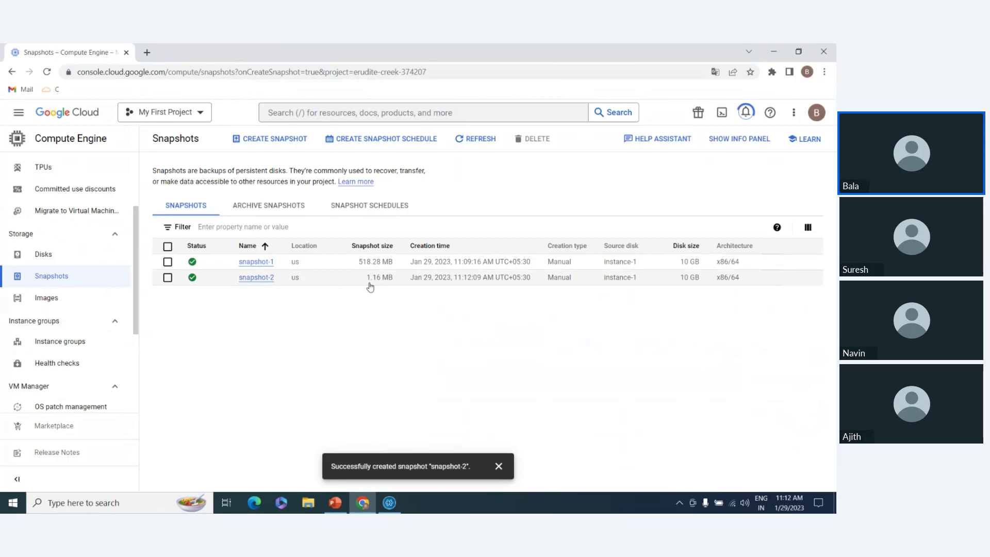
Examine the snapshot size of snapshot-2 in the snapshots list and dismiss the notification.
left_click_drag(366, 278, 398, 283)
left_click(496, 466)
left_click(503, 349)
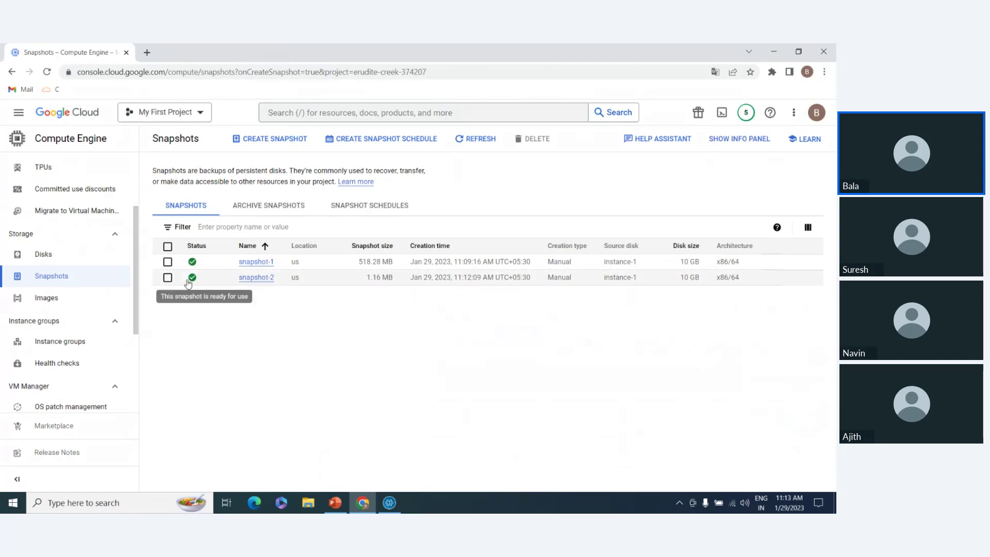
Delete snapshot-1 and check the snapshot size of the remaining snapshot-2.
left_click(168, 262)
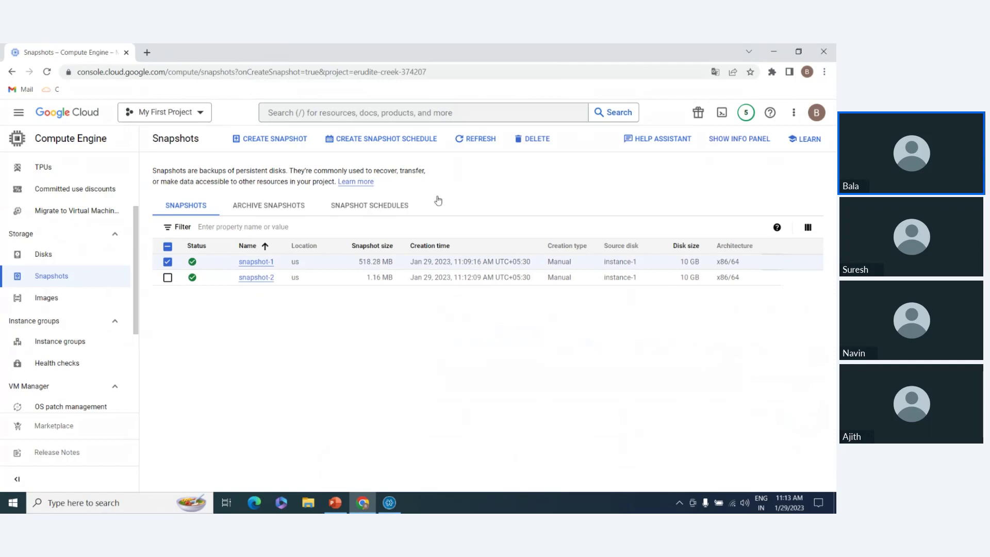
left_click(539, 141)
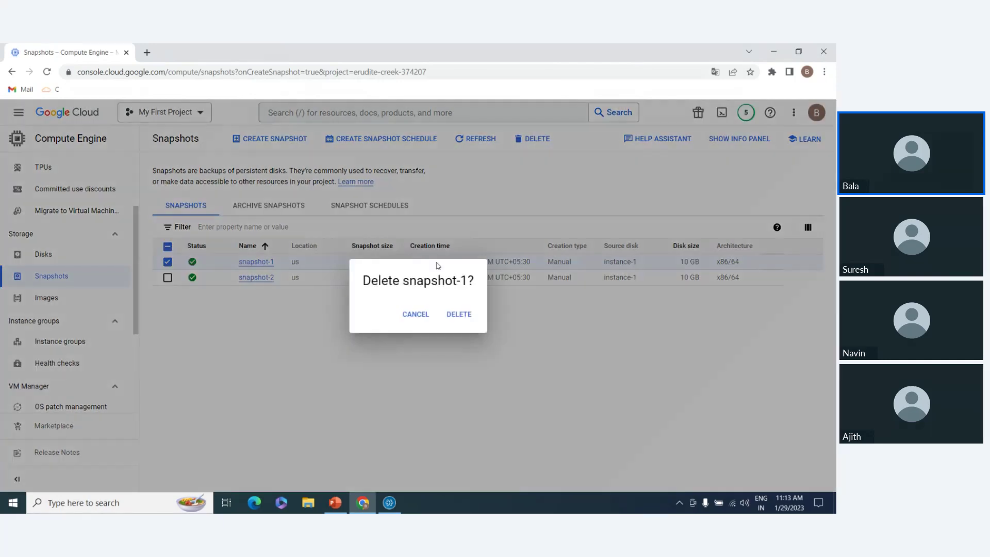
left_click(459, 314)
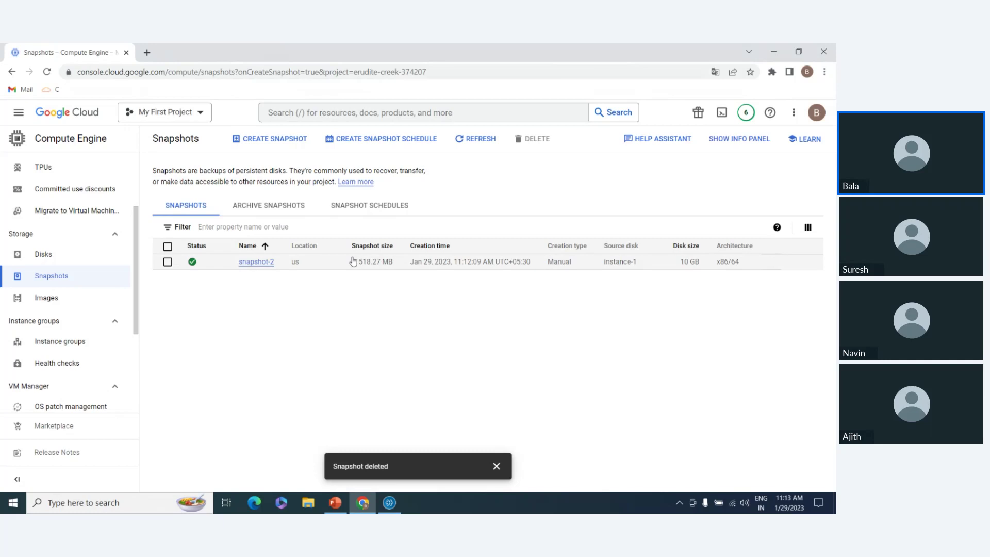
left_click_drag(355, 262, 394, 262)
left_click(322, 281)
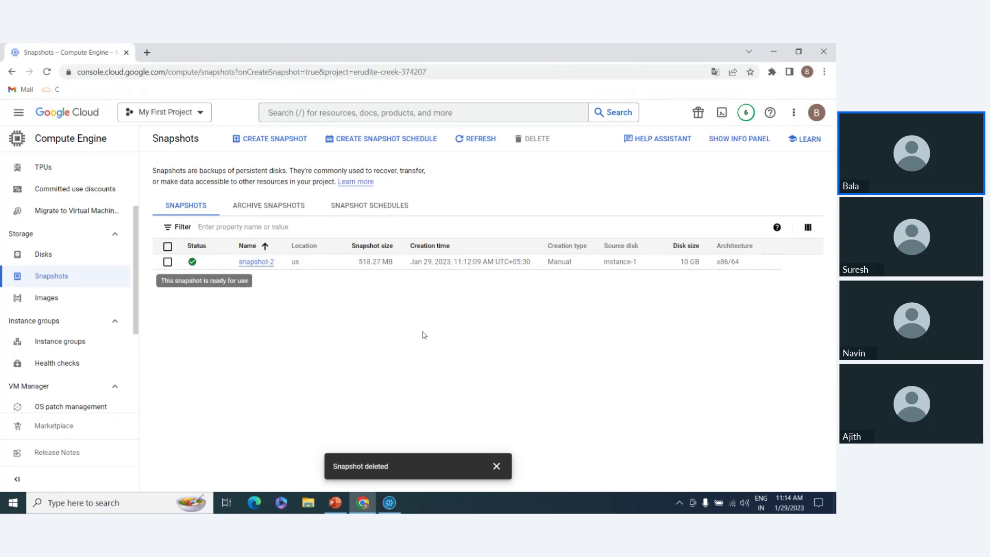
Switch to the PowerPoint presentation and present the Disk Images slide following the Disk Snapshots slide.
left_click(336, 503)
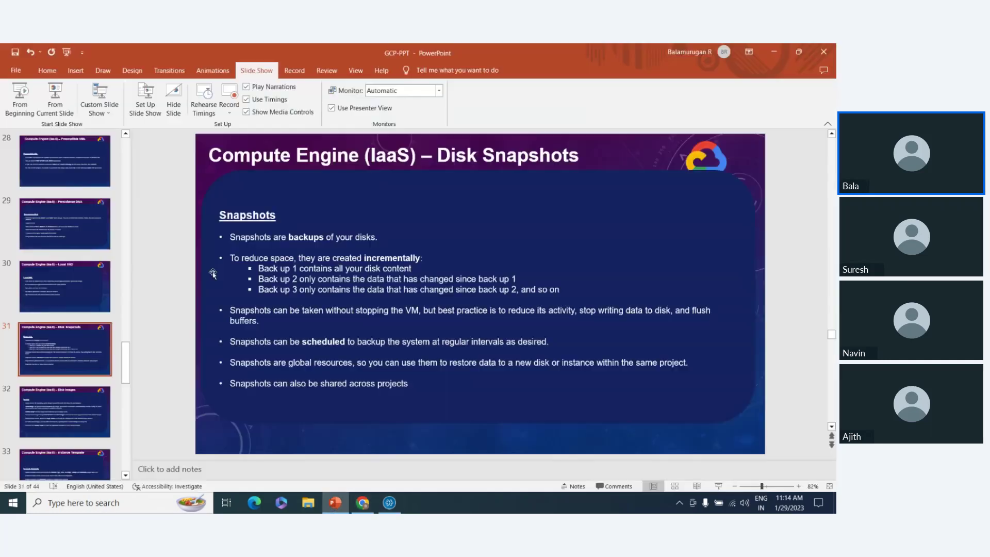
left_click(55, 96)
key("Right")
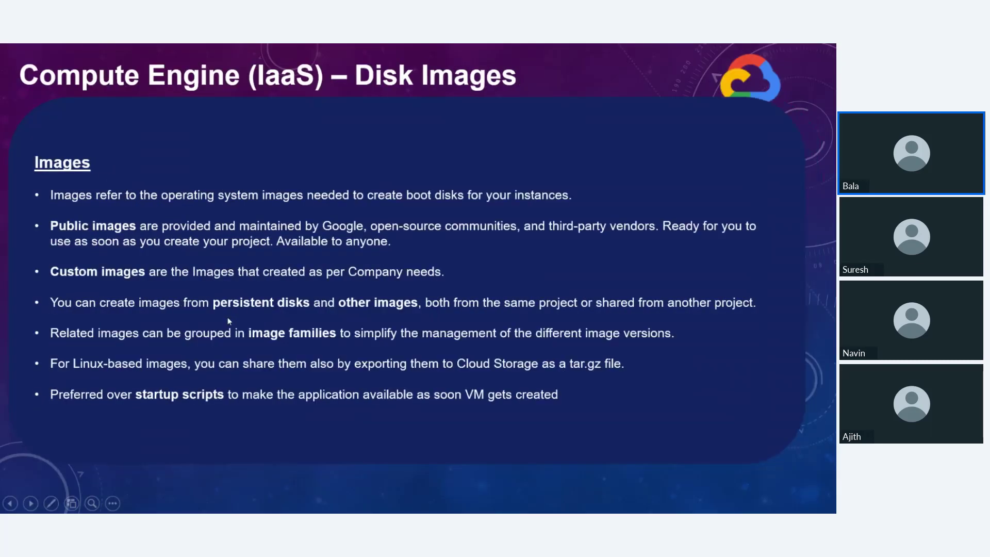
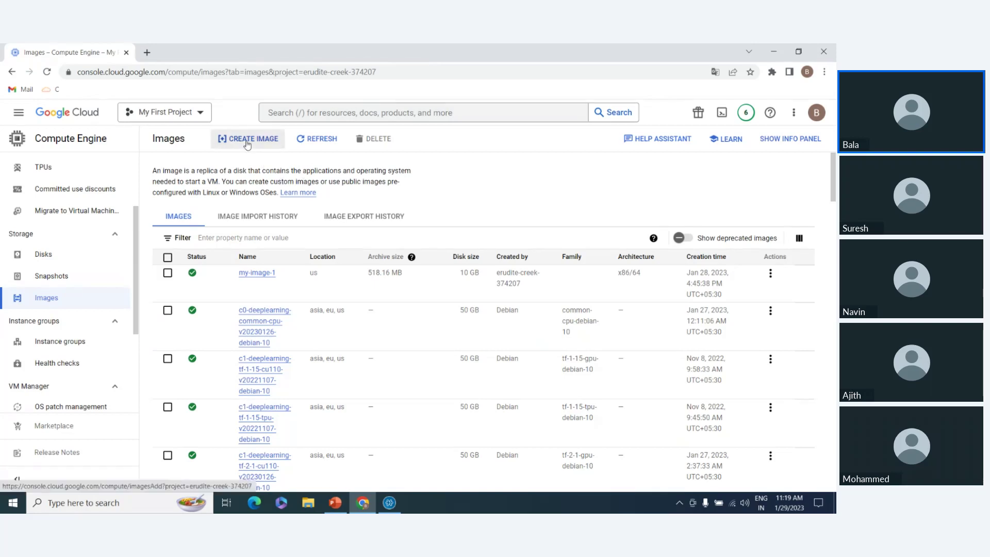
Look through the available images, then start a new custom image with Disk as the source and instance-1 as the source disk.
scroll(343, 387, "down", 6)
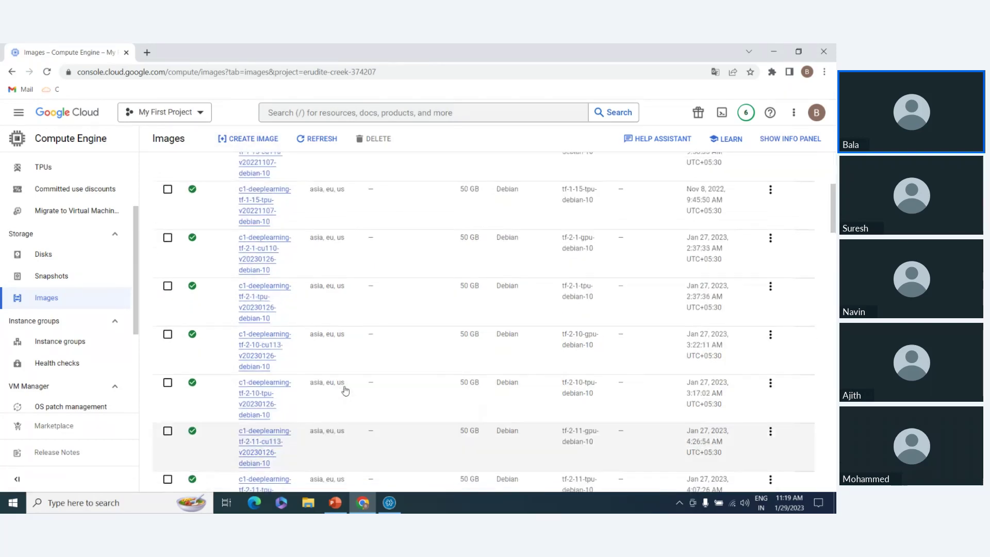
scroll(310, 334, "down", 1)
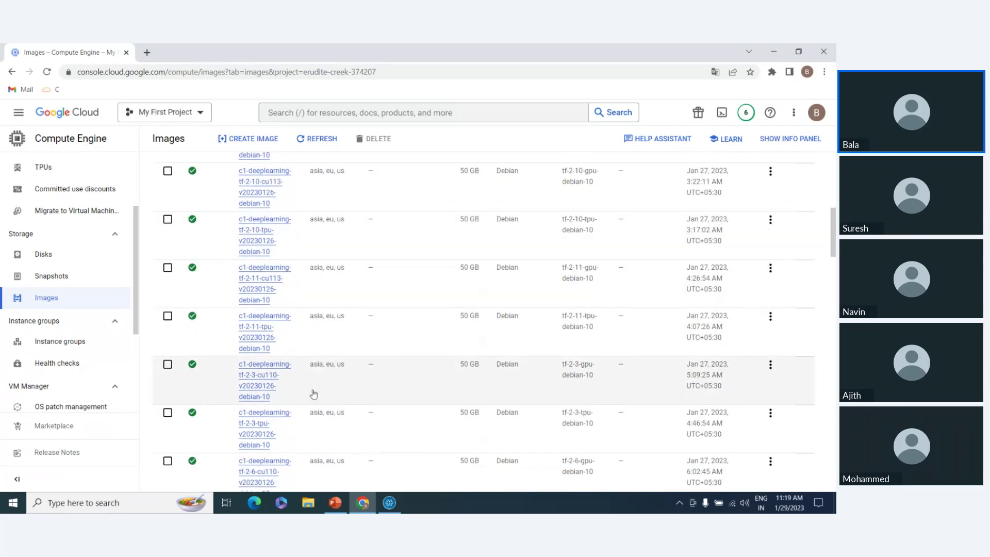
scroll(321, 390, "down", 5)
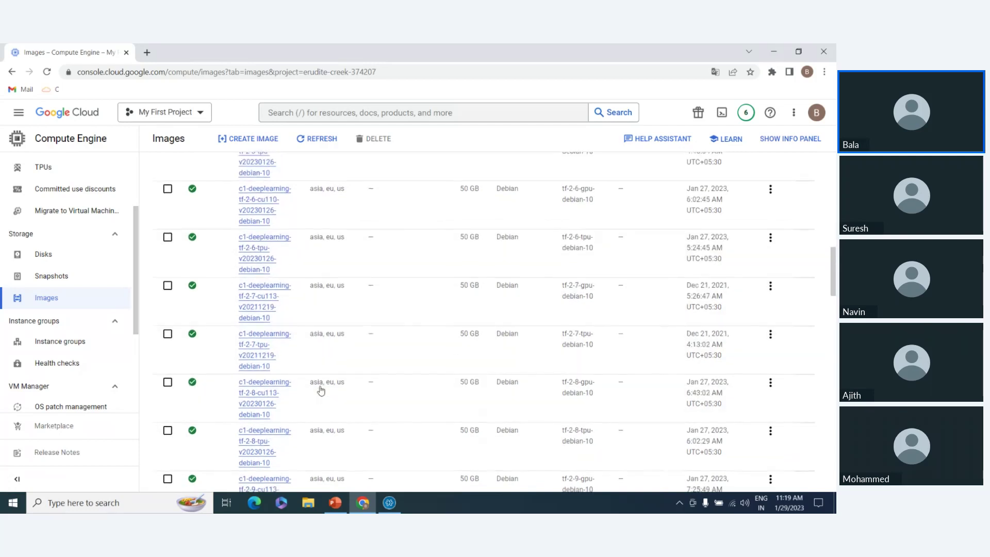
scroll(321, 390, "up", 5)
left_click_drag(833, 311, 836, 138)
left_click(252, 139)
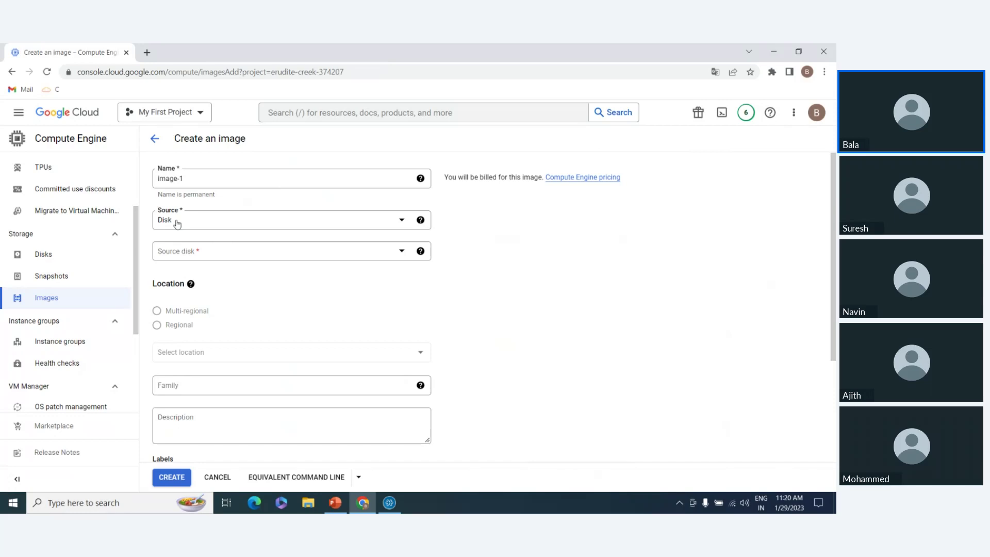
left_click(176, 222)
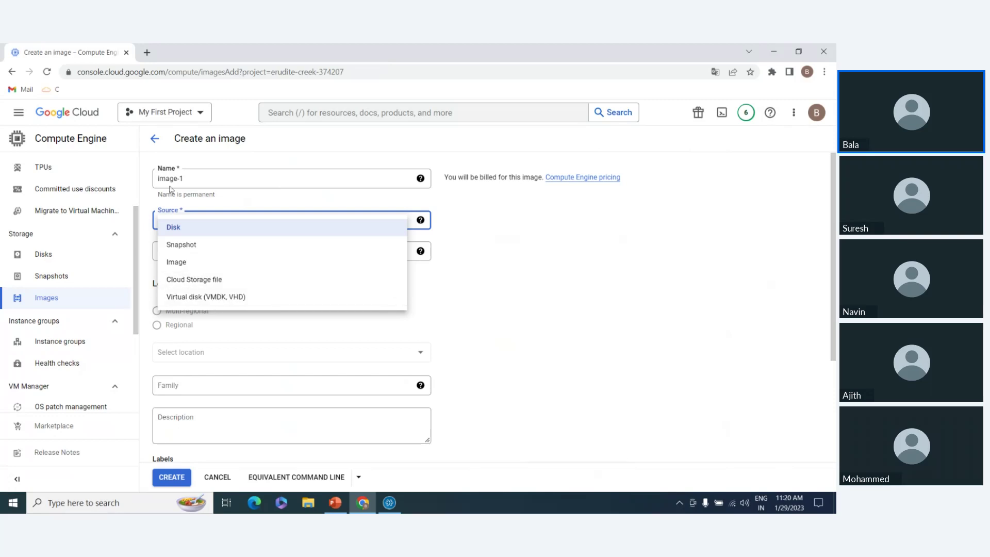
left_click(195, 227)
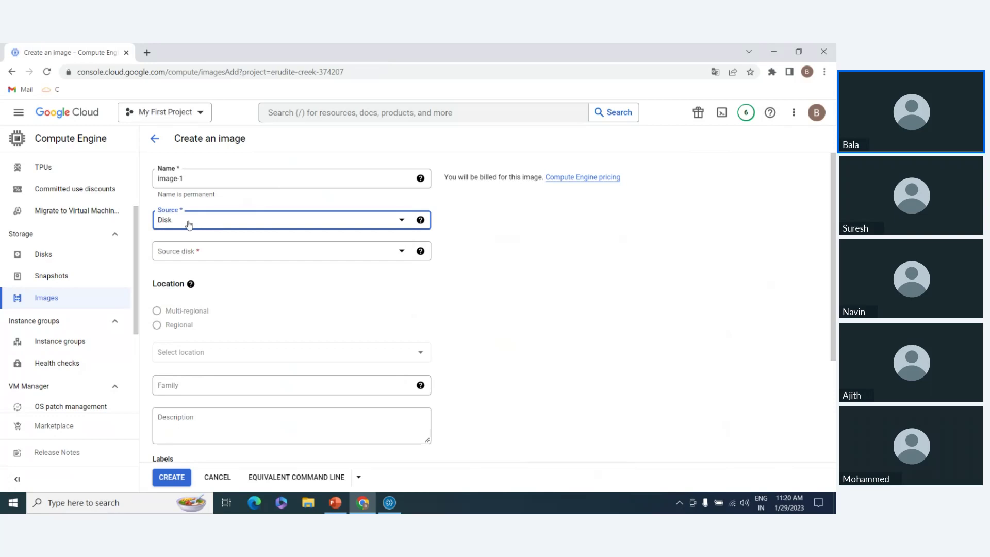
left_click(200, 256)
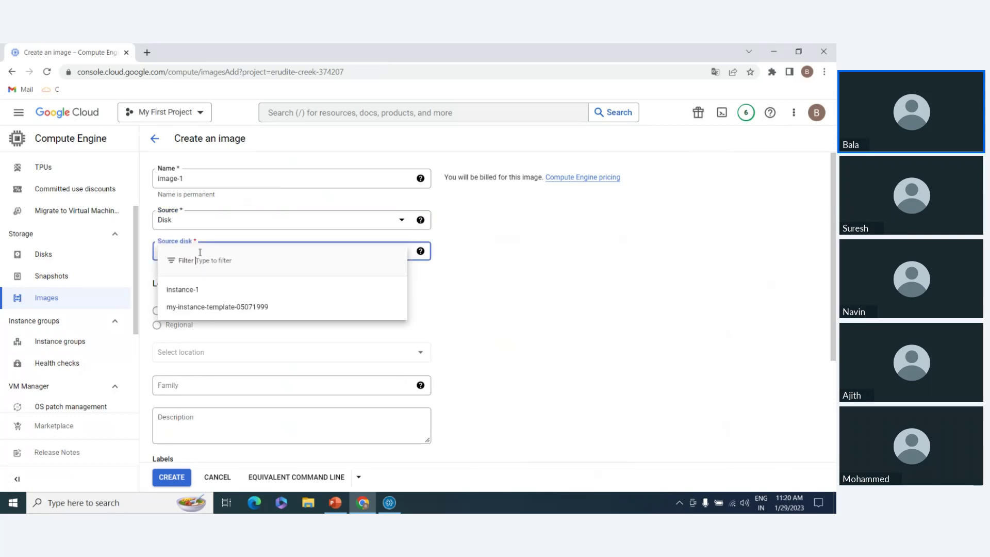
left_click(193, 292)
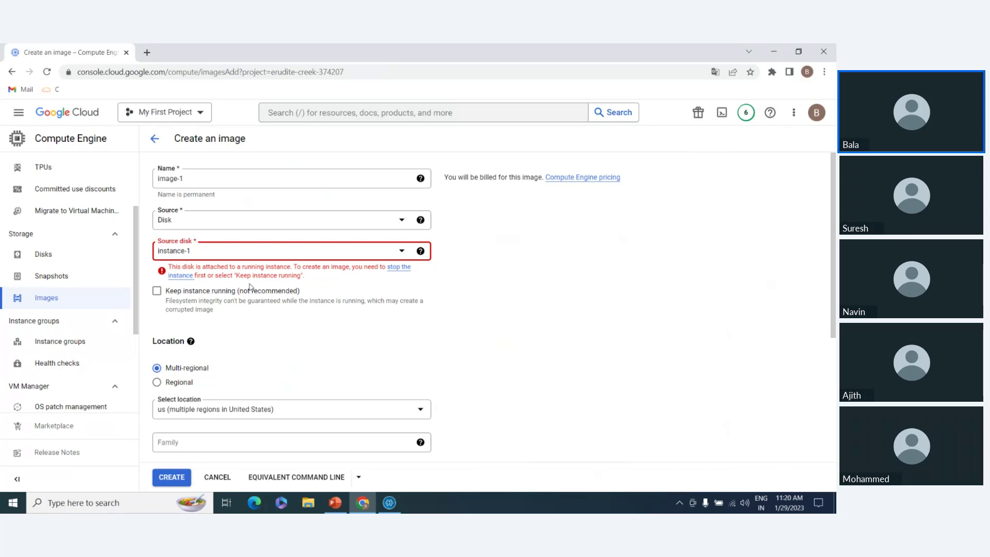
Allow the instance to keep running during imaging and create the image, leaving family, description and encryption at their defaults.
left_click(212, 291)
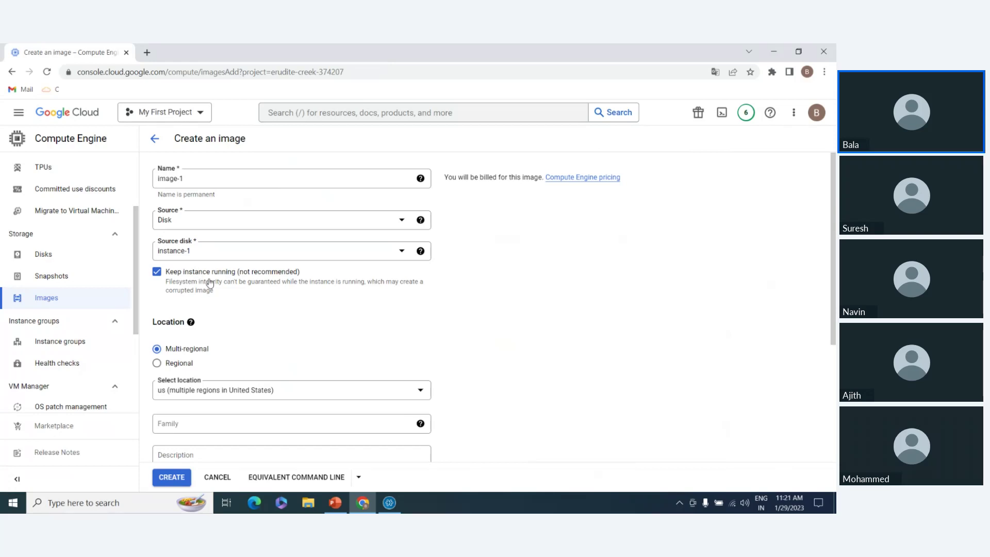
scroll(181, 336, "down", 2)
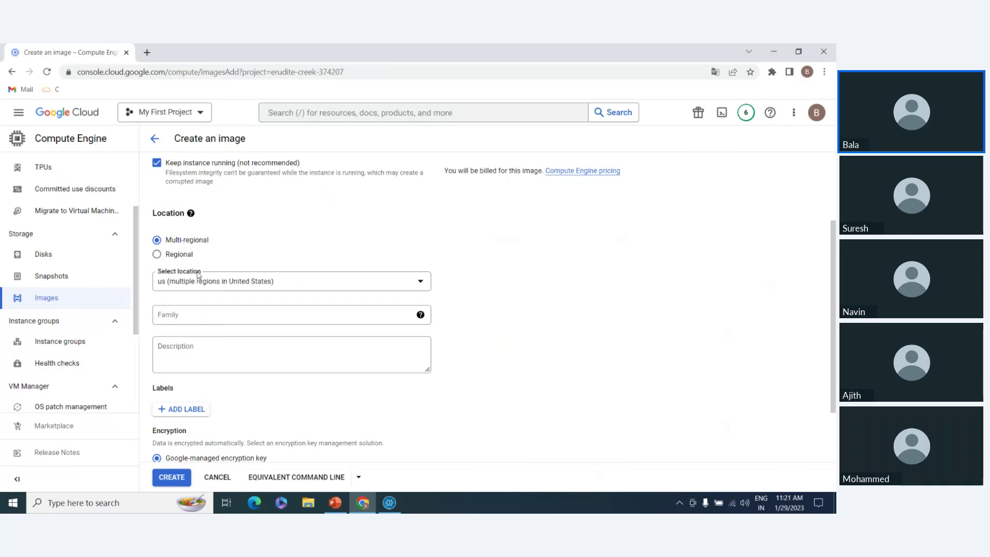
left_click(197, 316)
left_click(310, 392)
scroll(248, 382, "down", 2)
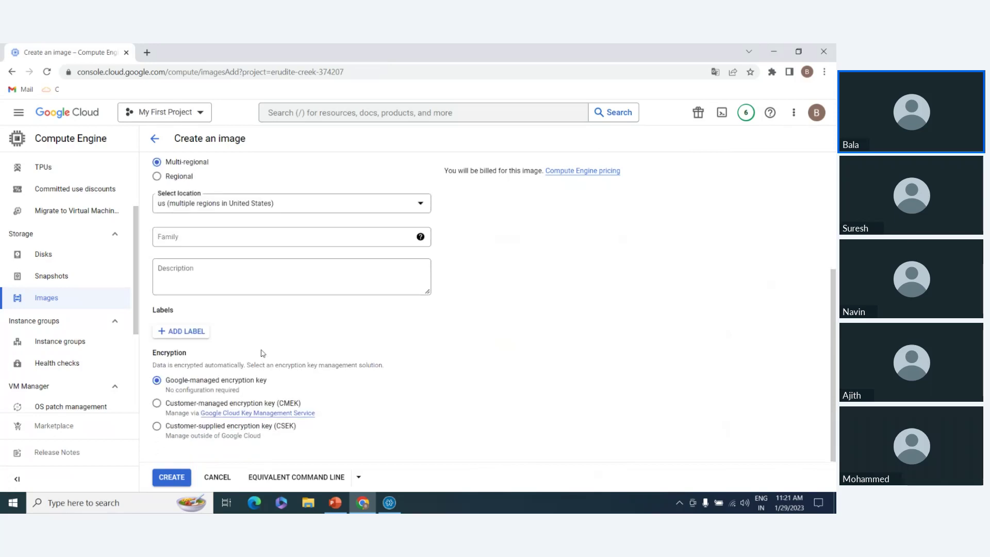
left_click(171, 479)
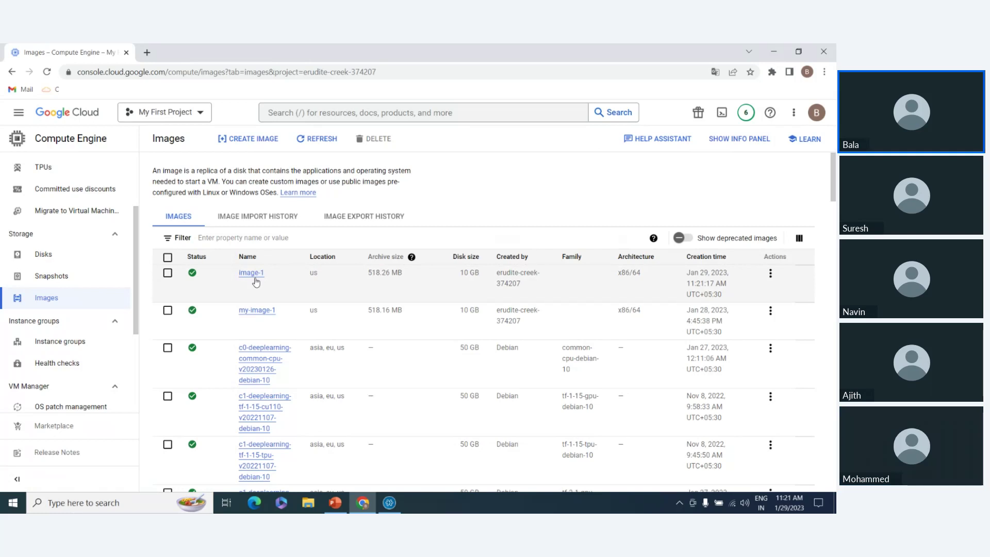
Start a new VM instance with the N1 series and the f1-micro machine type.
scroll(62, 207, "up", 2)
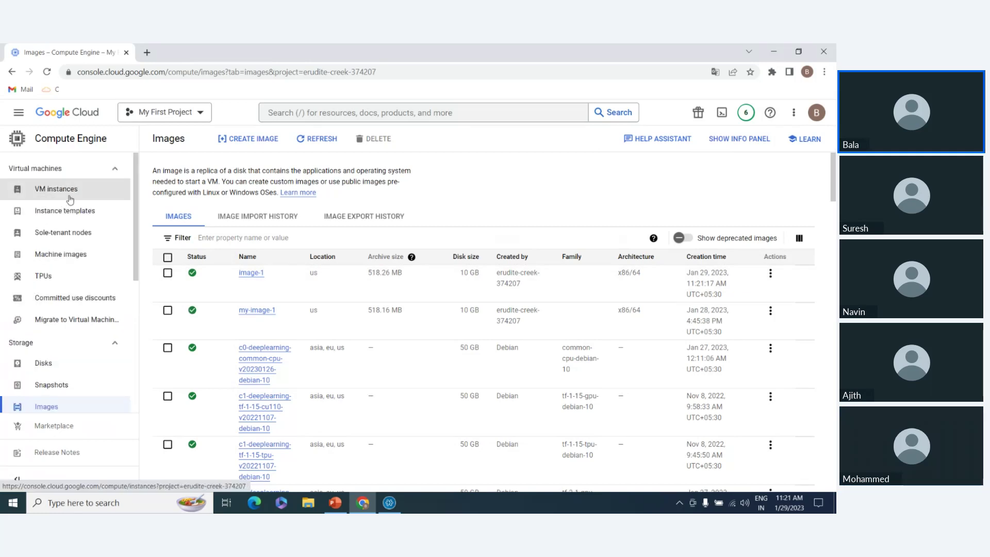
left_click(72, 192)
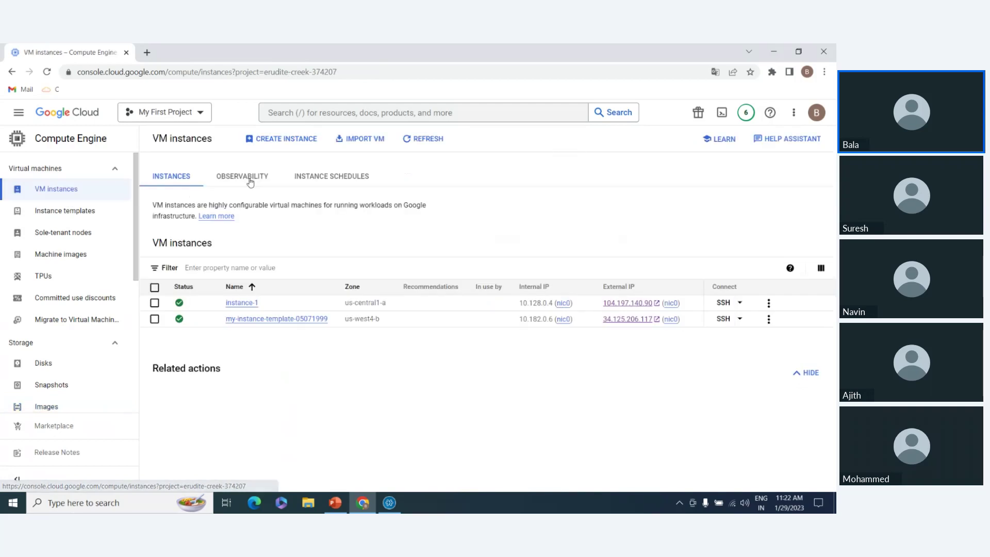
left_click(281, 139)
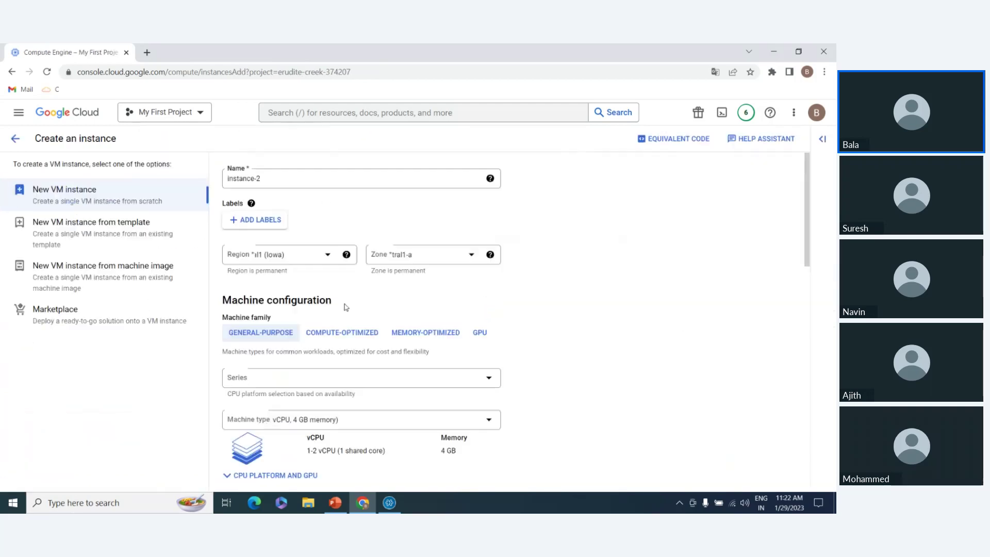
left_click(288, 384)
scroll(288, 381, "down", 3)
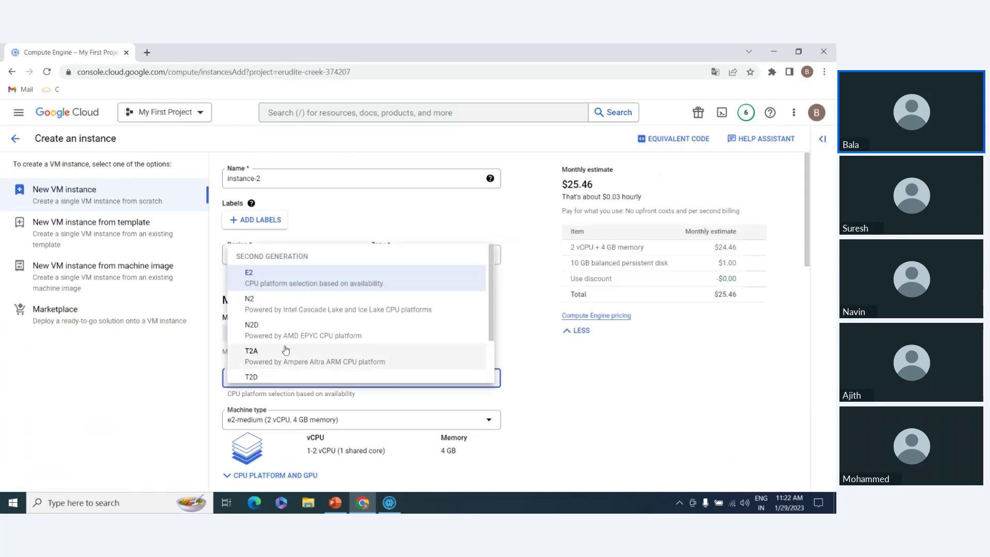
left_click(286, 373)
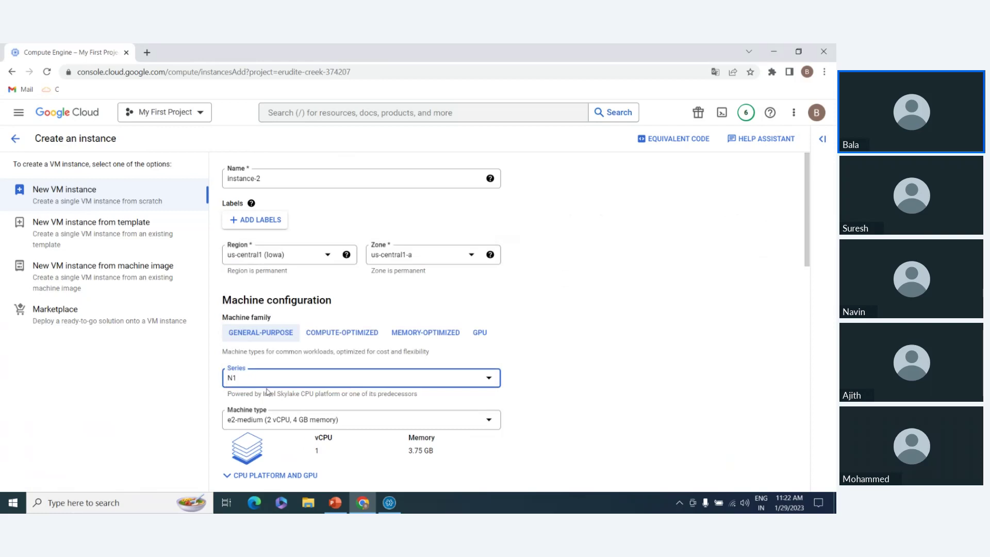
left_click(303, 420)
left_click(285, 337)
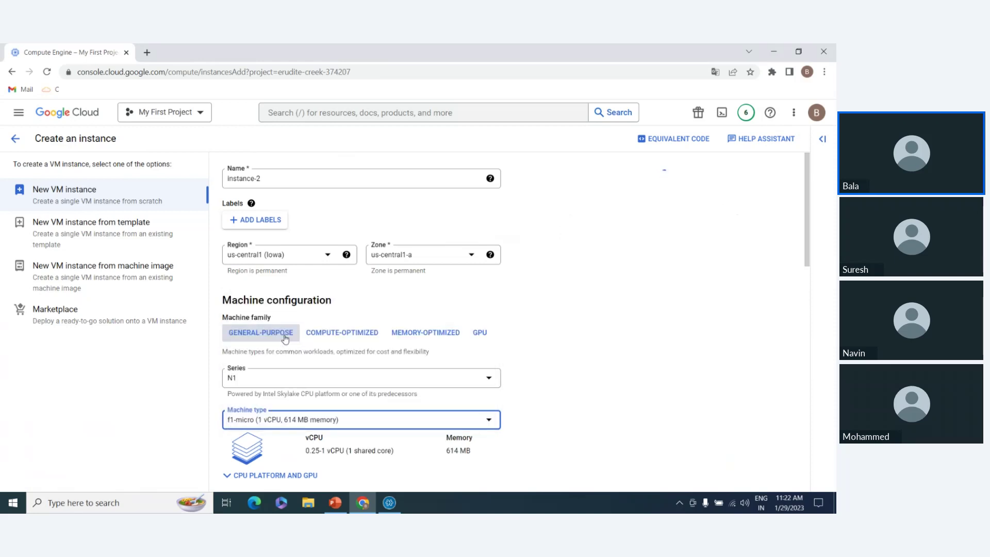
Try choosing the custom image image-1 for the boot disk, then cancel and abandon the new instance.
scroll(339, 380, "down", 10)
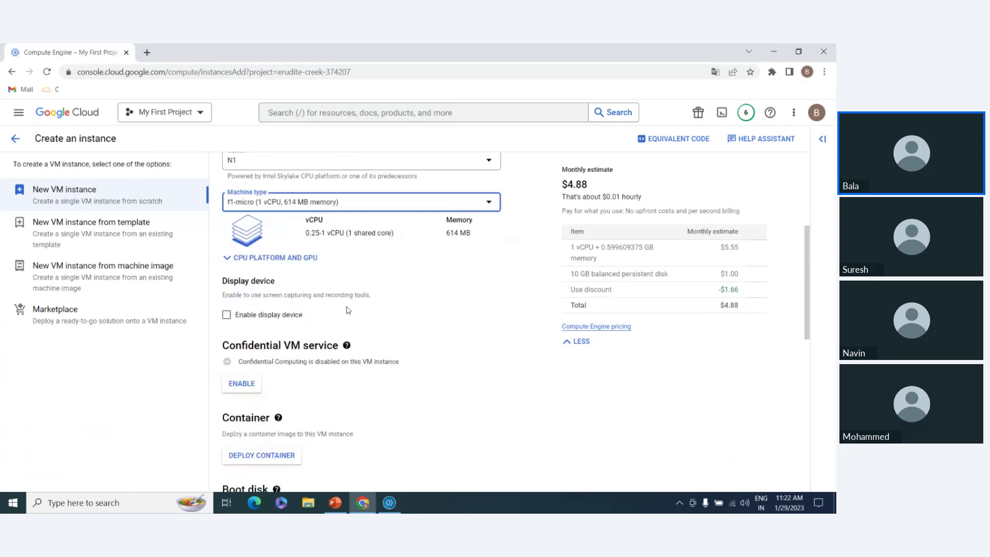
scroll(310, 361, "up", 3)
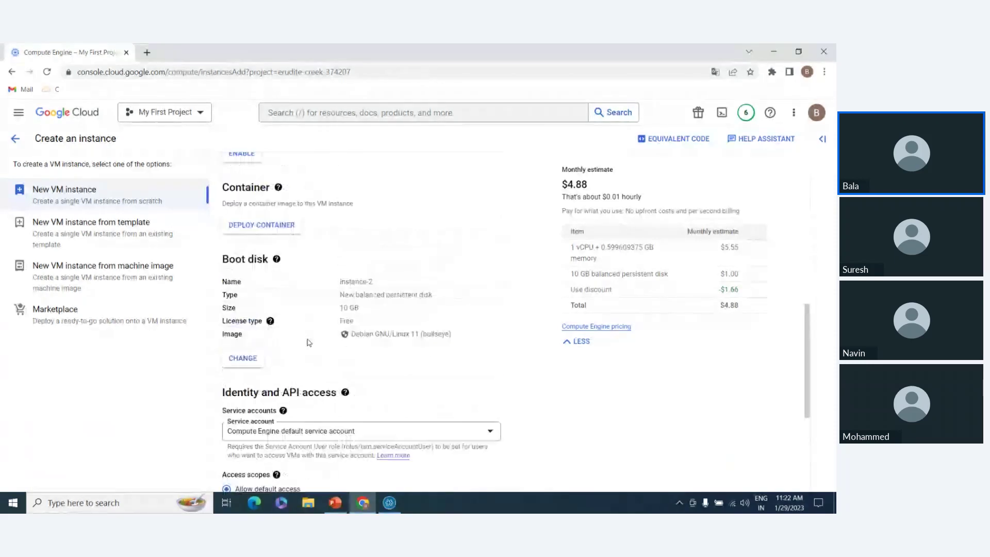
mouse_move(258, 410)
scroll(214, 397, "down", 2)
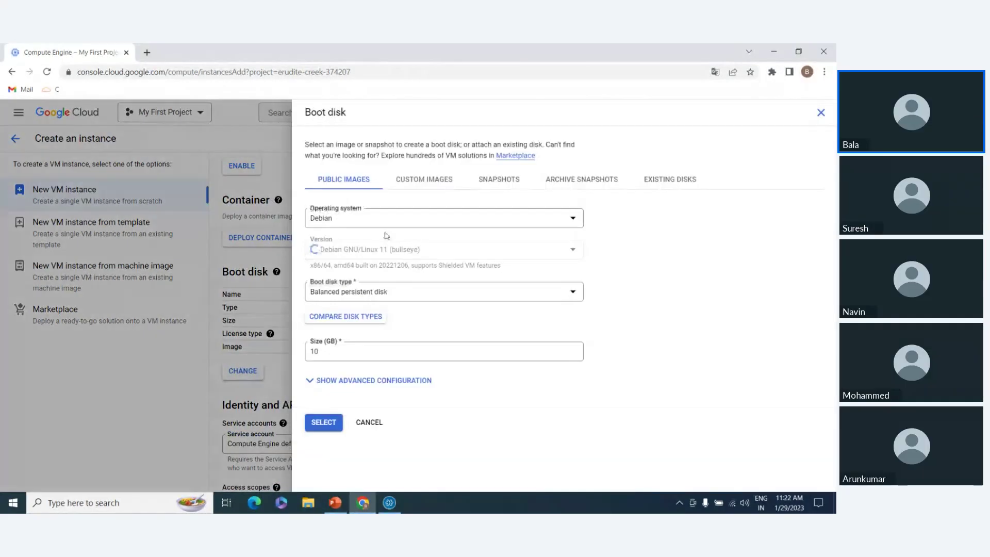
left_click(435, 186)
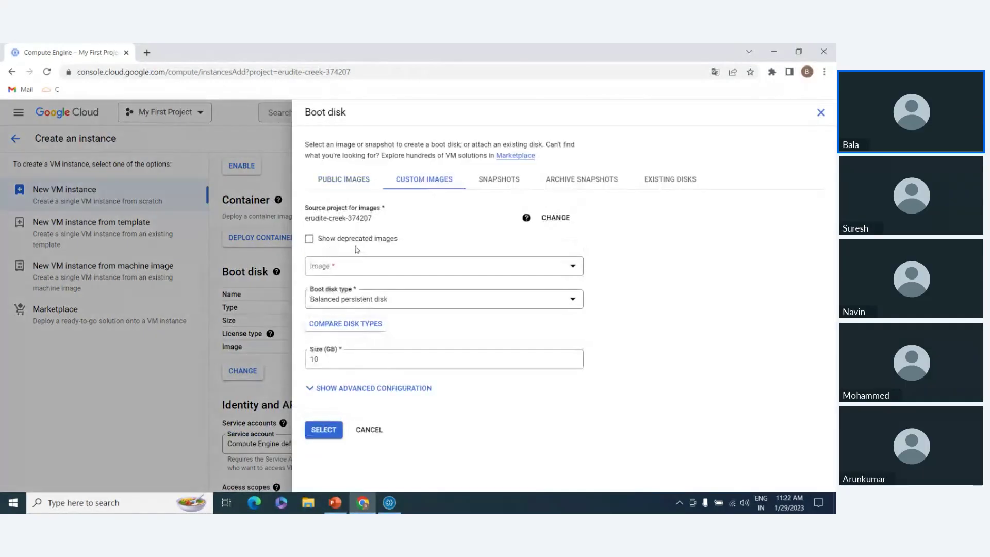
left_click(353, 264)
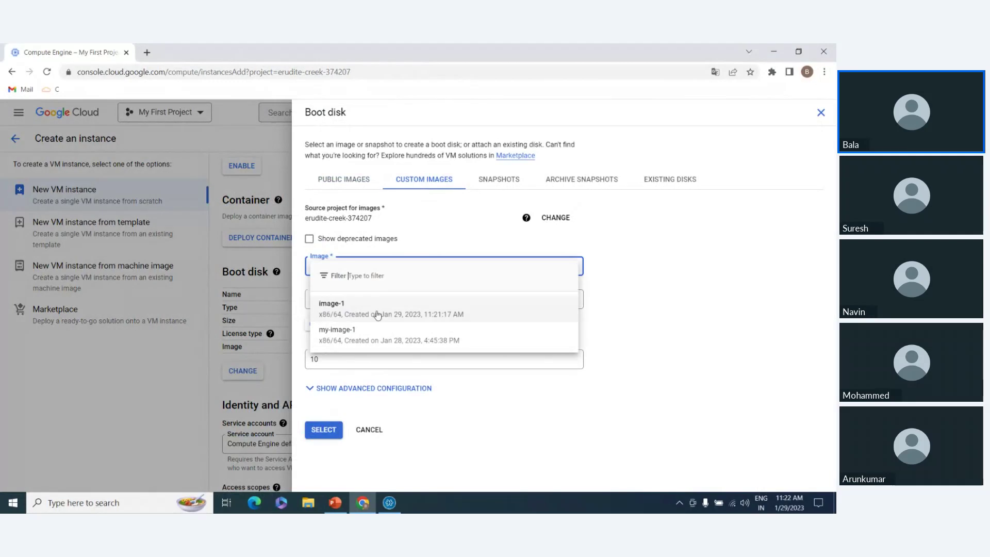
left_click(379, 318)
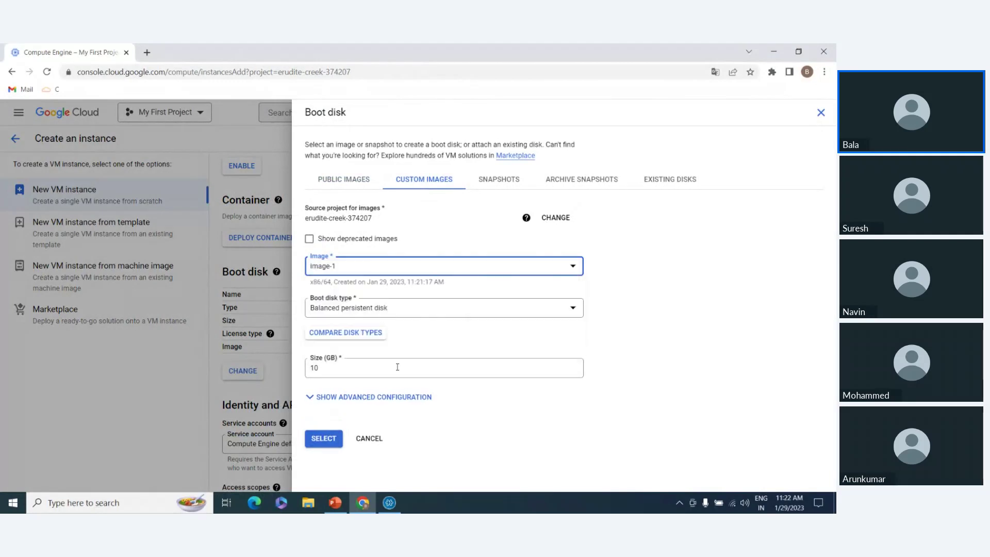
left_click(367, 444)
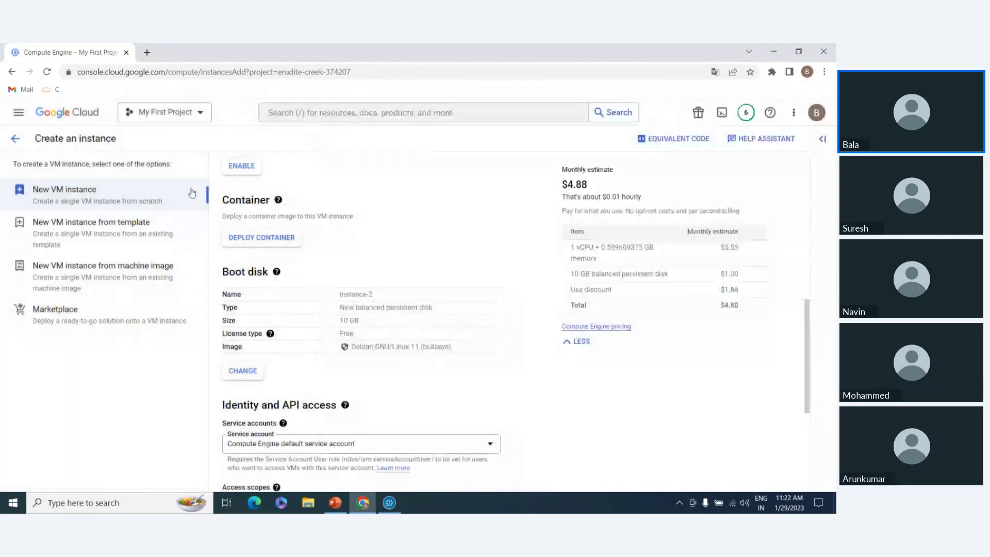
left_click(16, 138)
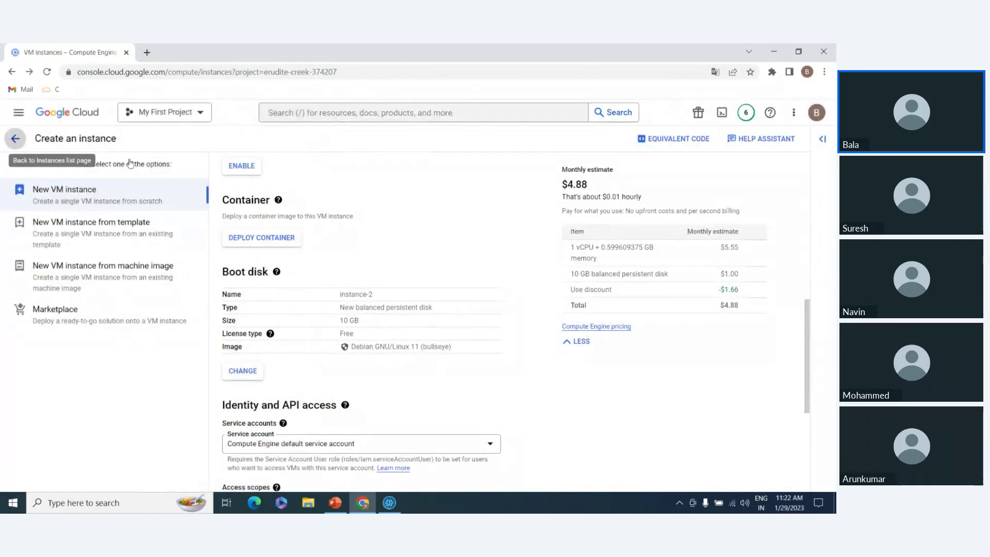
Create another custom image, image-2, from the instance-1 disk, keeping the instance running and the other settings at their defaults.
scroll(49, 320, "down", 3)
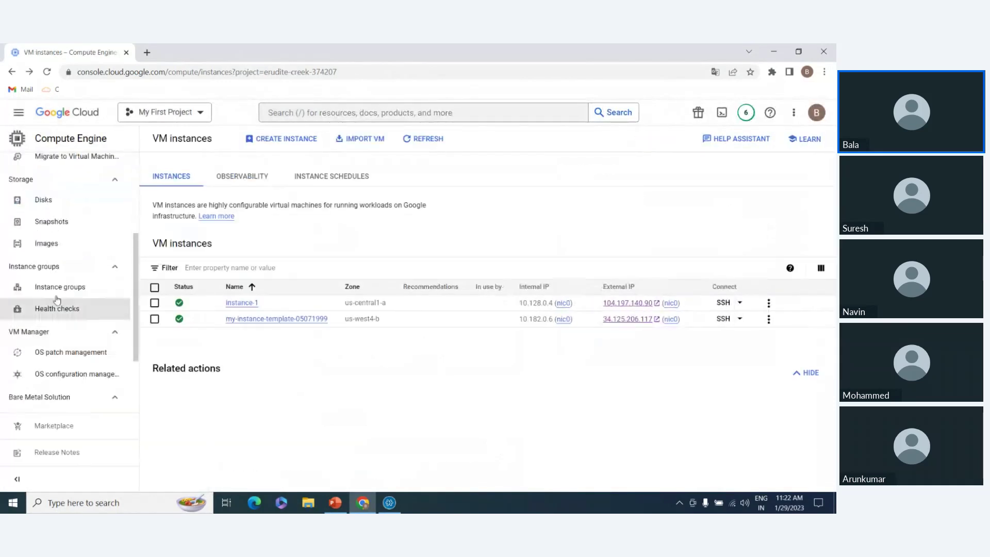
left_click(66, 239)
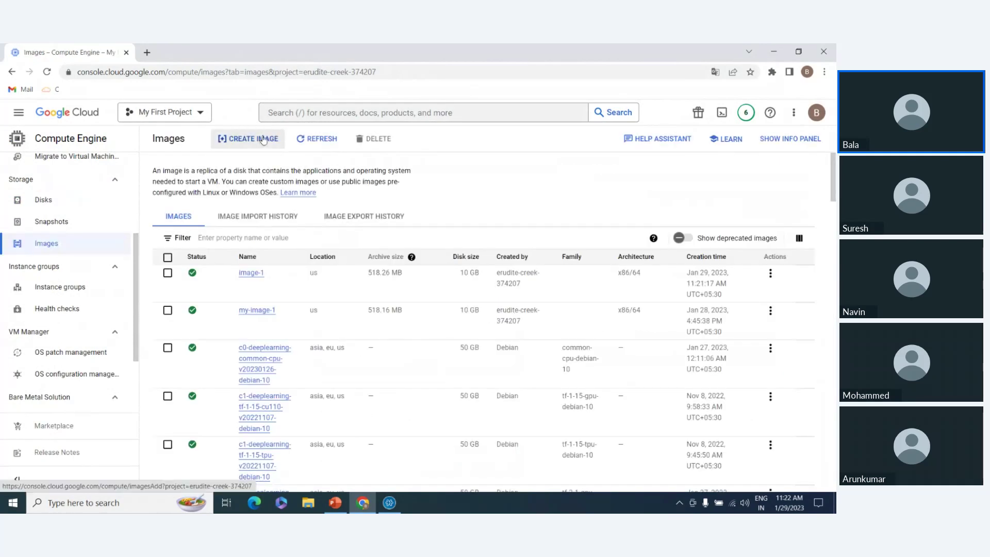
left_click(244, 137)
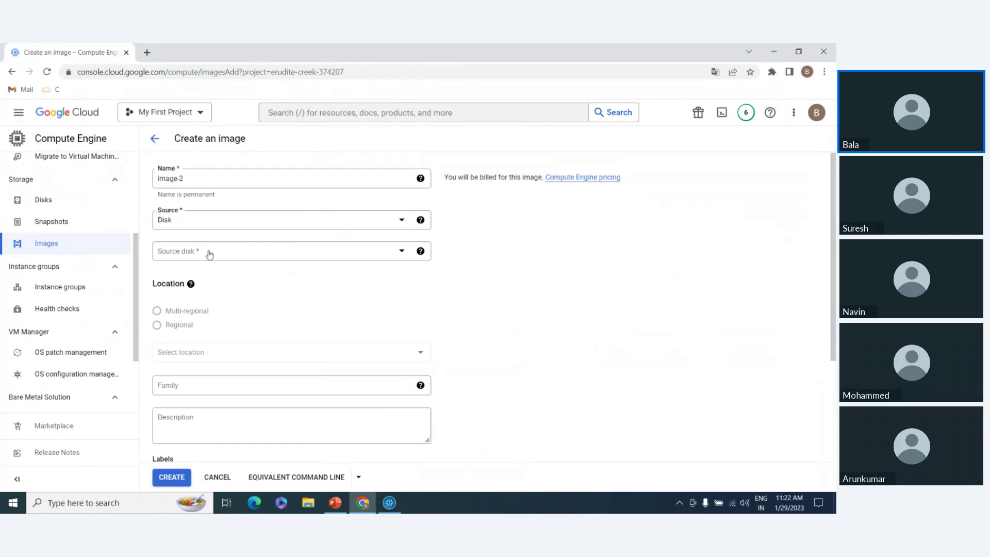
left_click(213, 250)
left_click(202, 292)
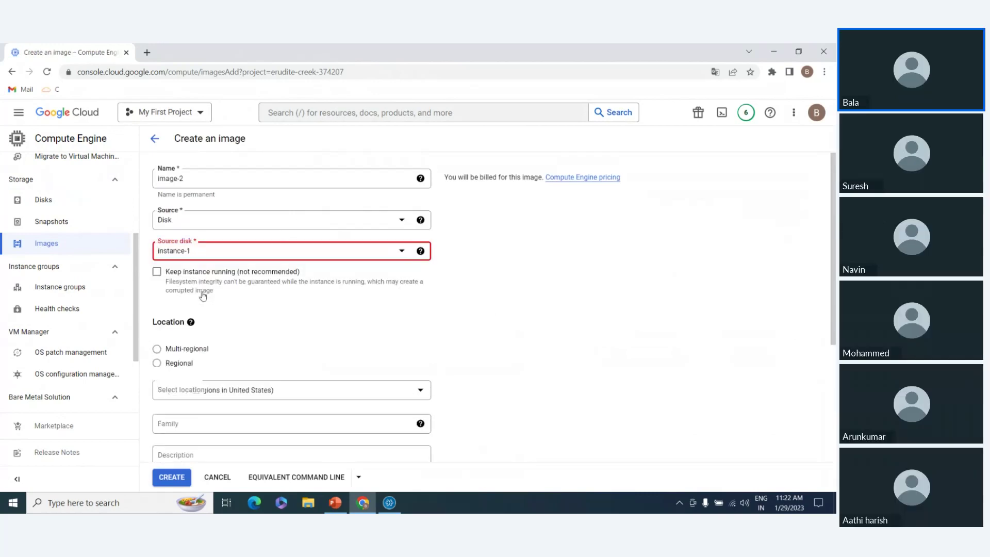
left_click(157, 292)
scroll(236, 319, "down", 3)
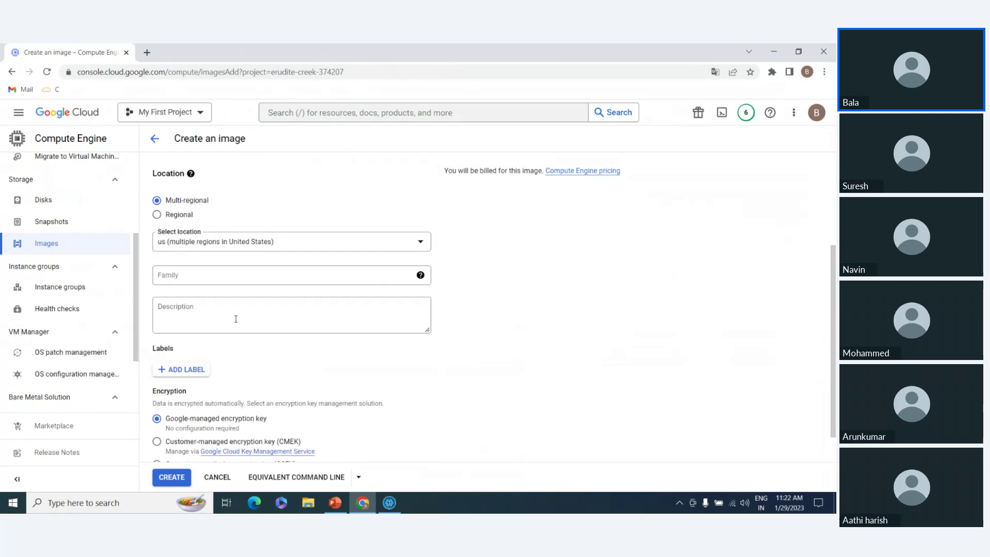
scroll(235, 318, "down", 1)
key("Return")
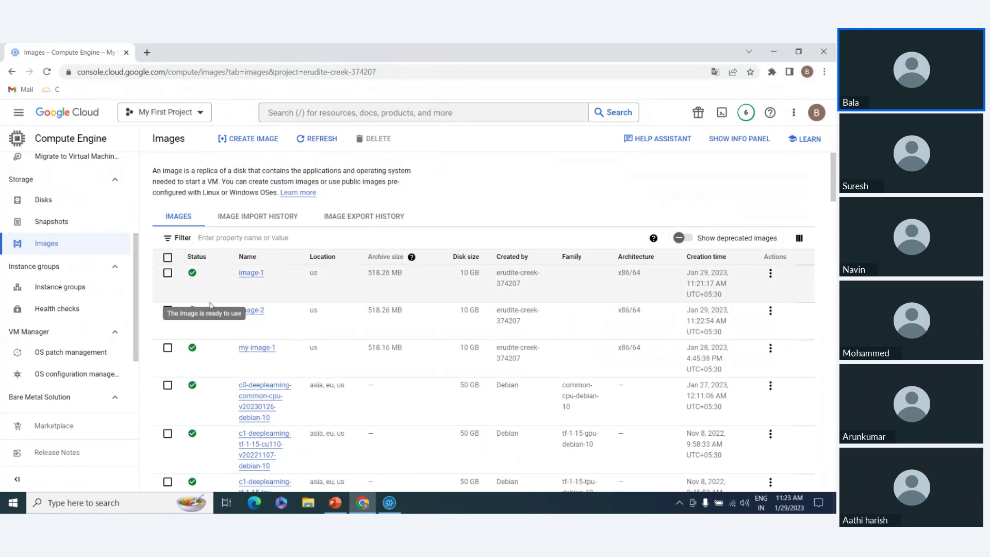
Delete the custom images image-1 and image-2.
left_click(167, 273)
left_click(168, 311)
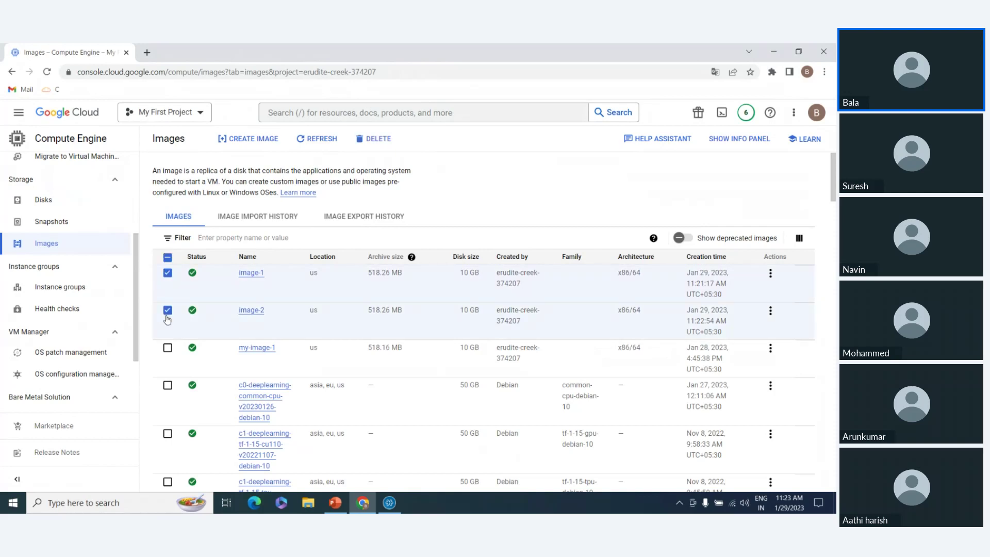
left_click(375, 138)
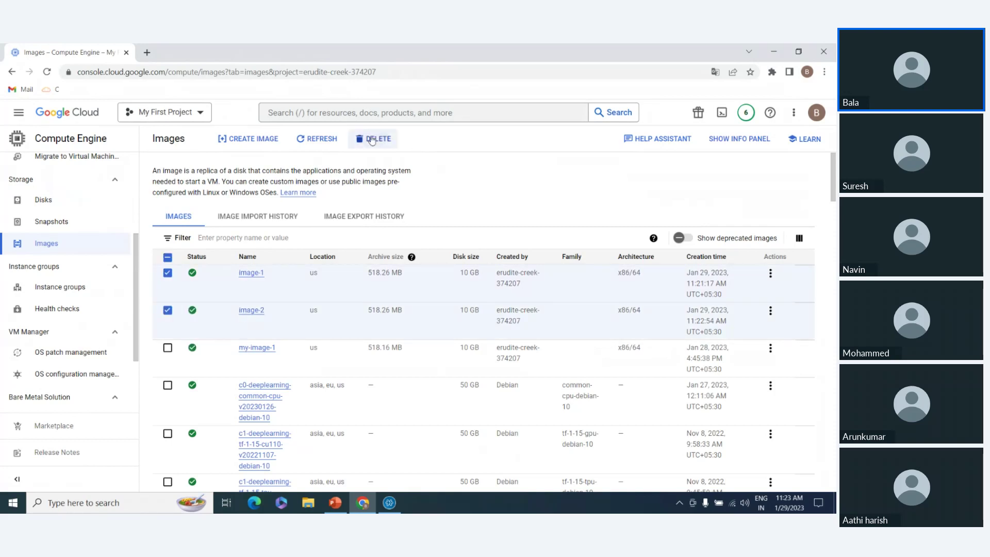
left_click(466, 329)
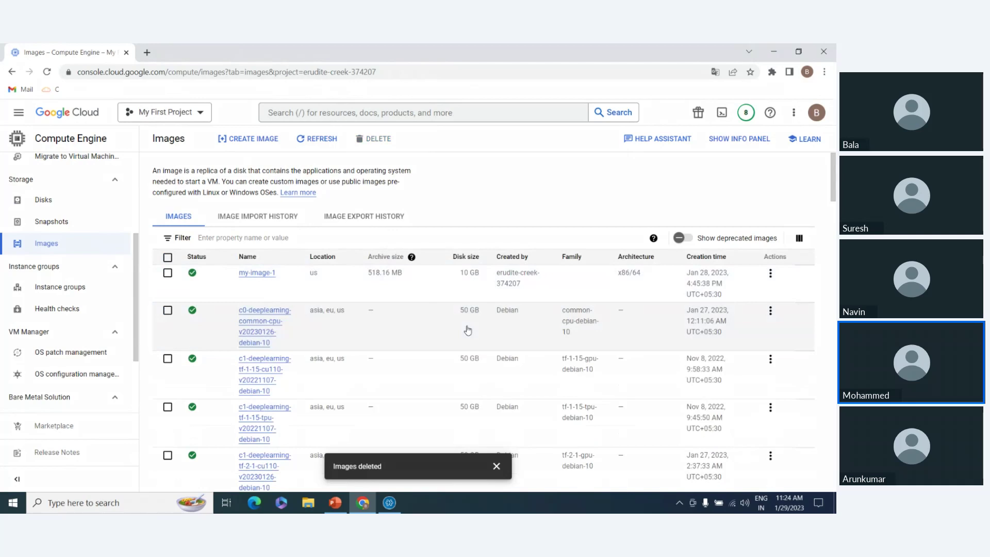
Delete snapshot-2 from the disk snapshots.
left_click(48, 222)
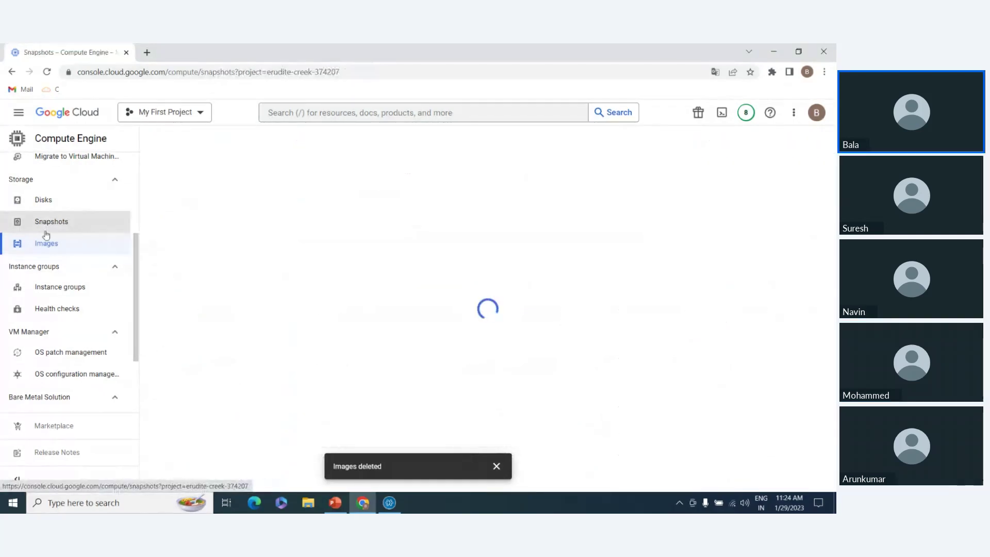
left_click(167, 262)
left_click(533, 139)
left_click(459, 314)
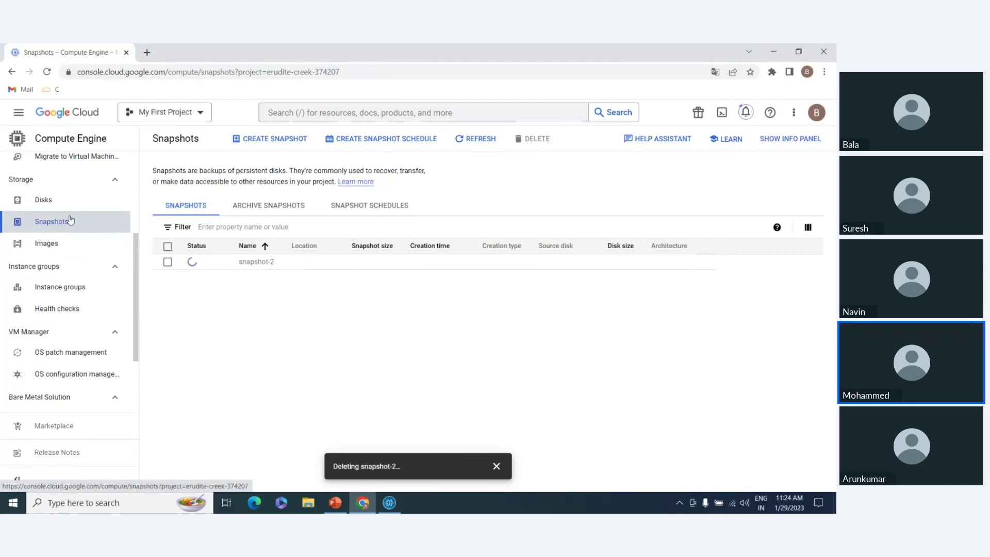
Create a custom image image-1 from the instance-1 disk, keeping the instance running and the multi-regional US location.
left_click(74, 251)
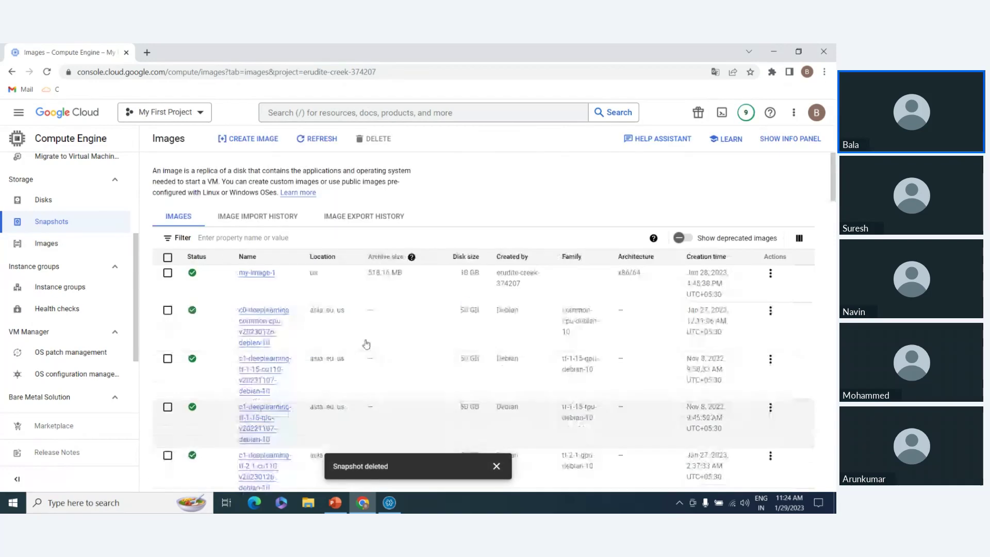
left_click(248, 139)
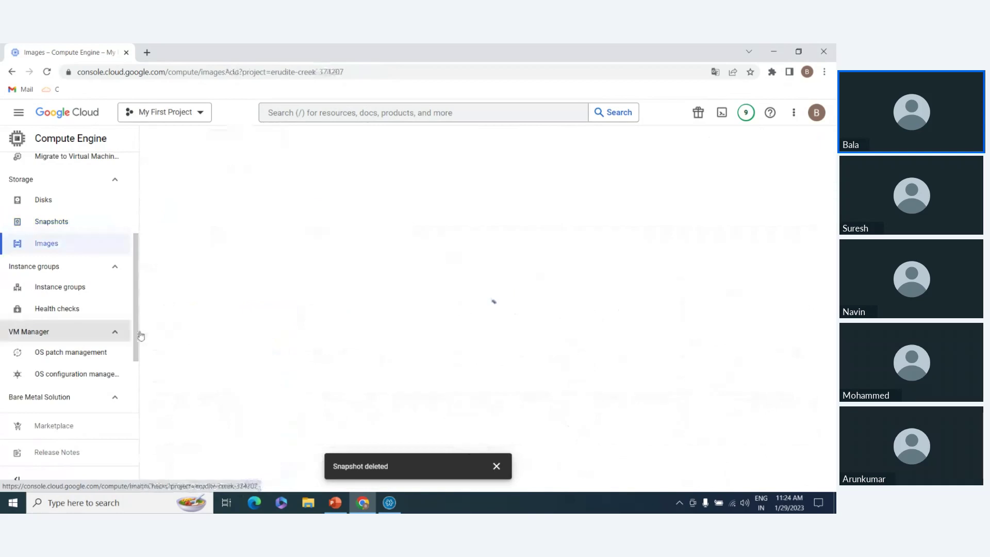
left_click(206, 248)
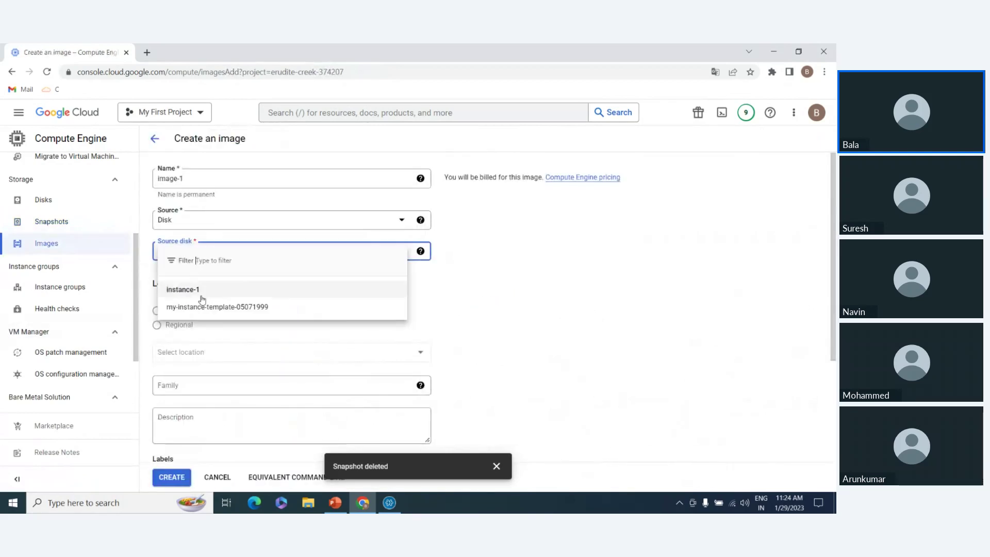
left_click(198, 289)
left_click(181, 236)
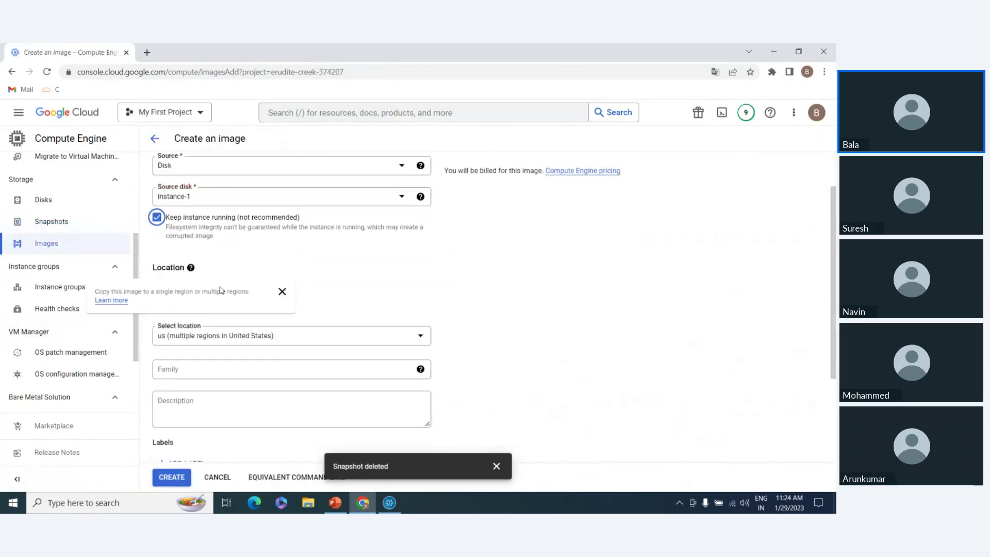
scroll(207, 443, "down", 3)
left_click(174, 473)
left_click(496, 466)
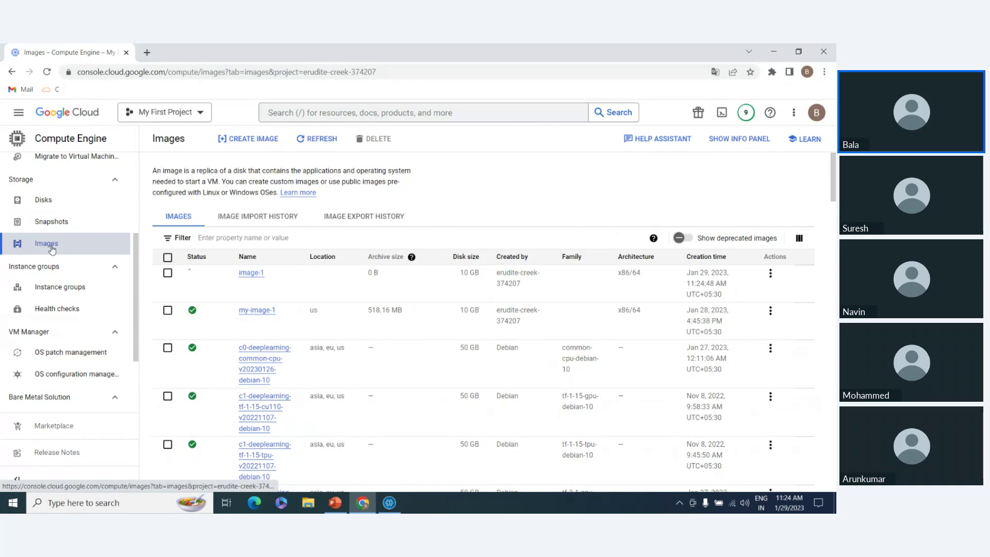
Switch to the PowerPoint presentation and present the Instance Template slide following the Disk Images slide.
left_click(336, 502)
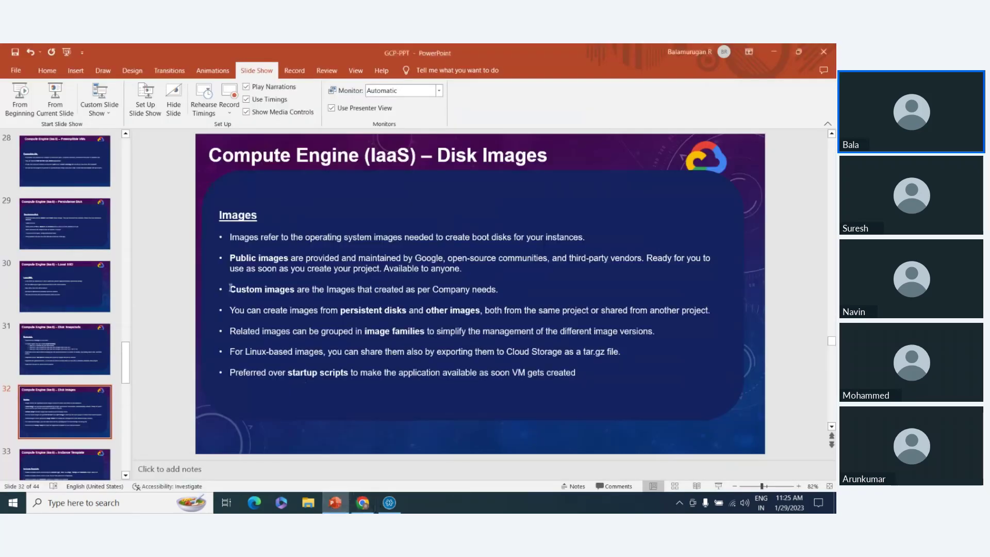
left_click(55, 98)
left_click(254, 304)
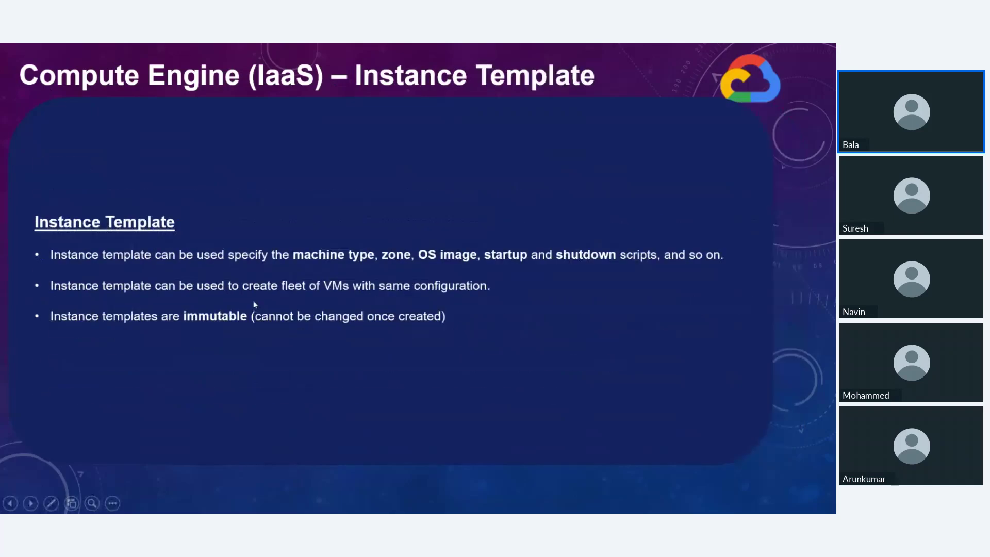
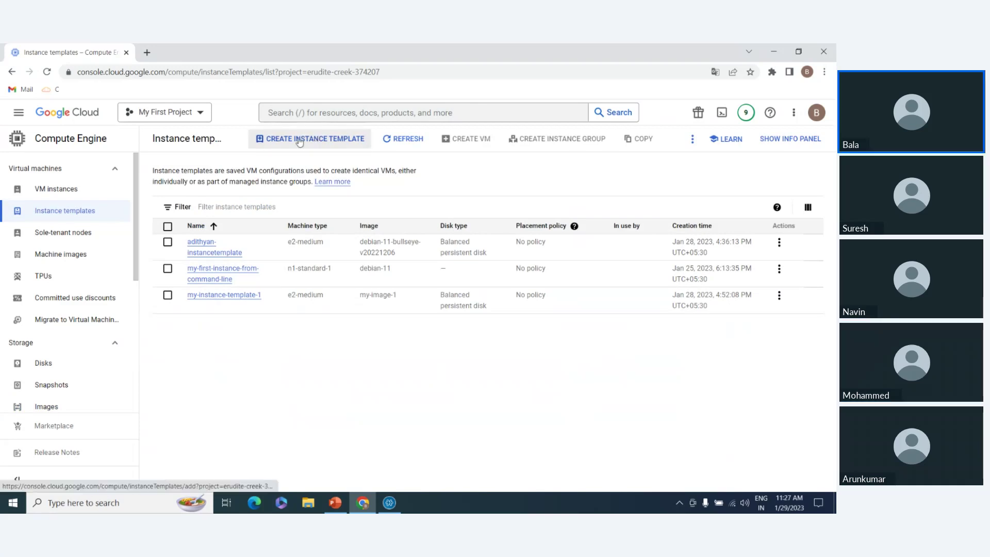
Start a new instance template and name it today-temp.
left_click(316, 143)
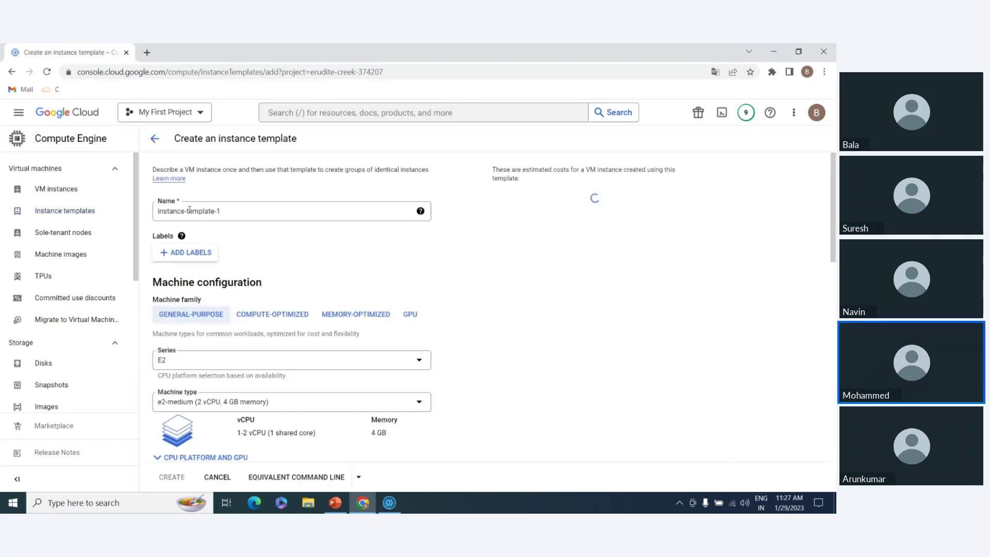
type("today")
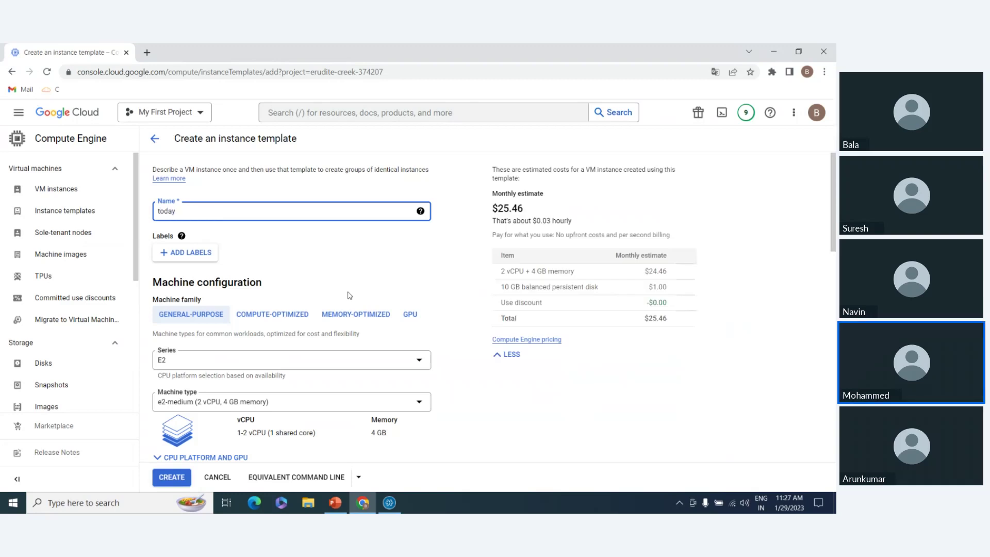
type("'s-tep")
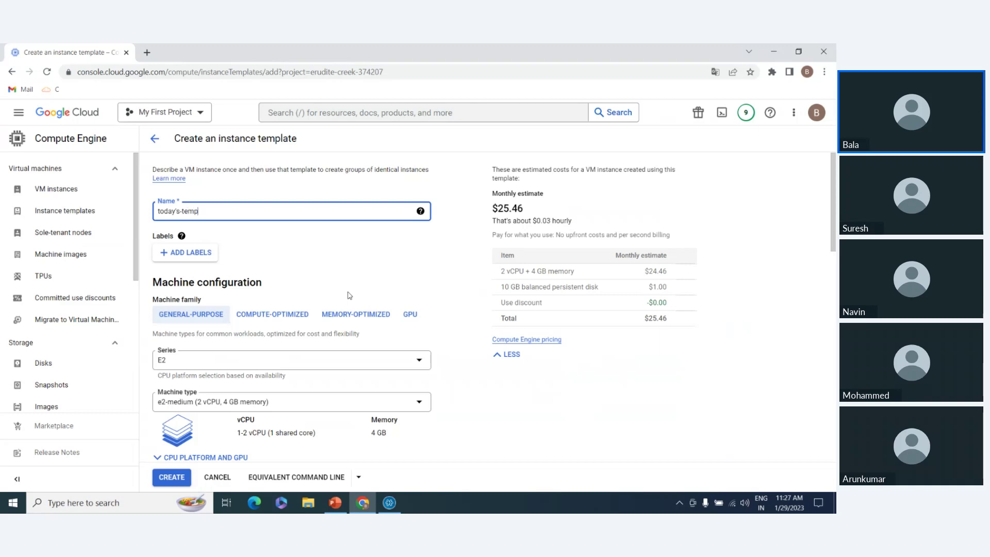
left_click(355, 272)
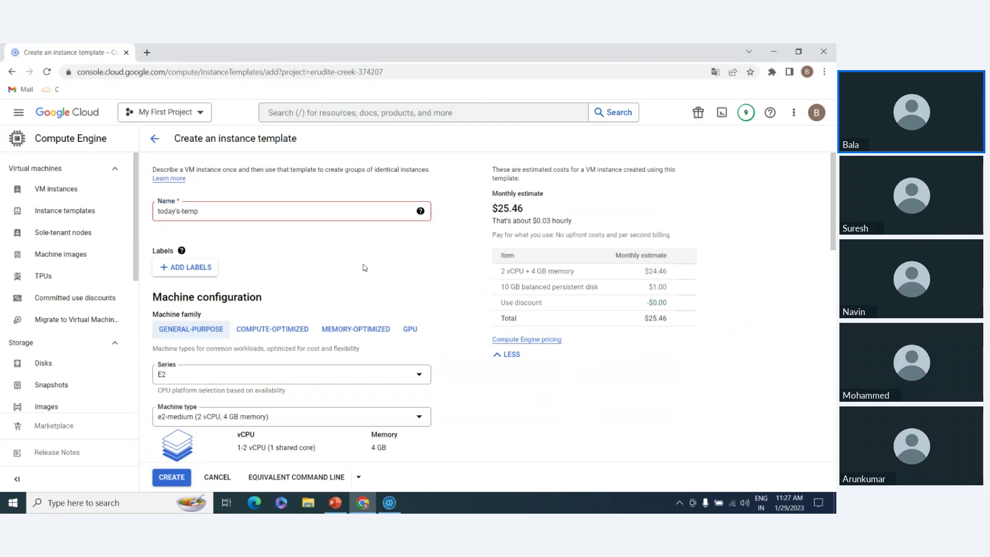
left_click(179, 212)
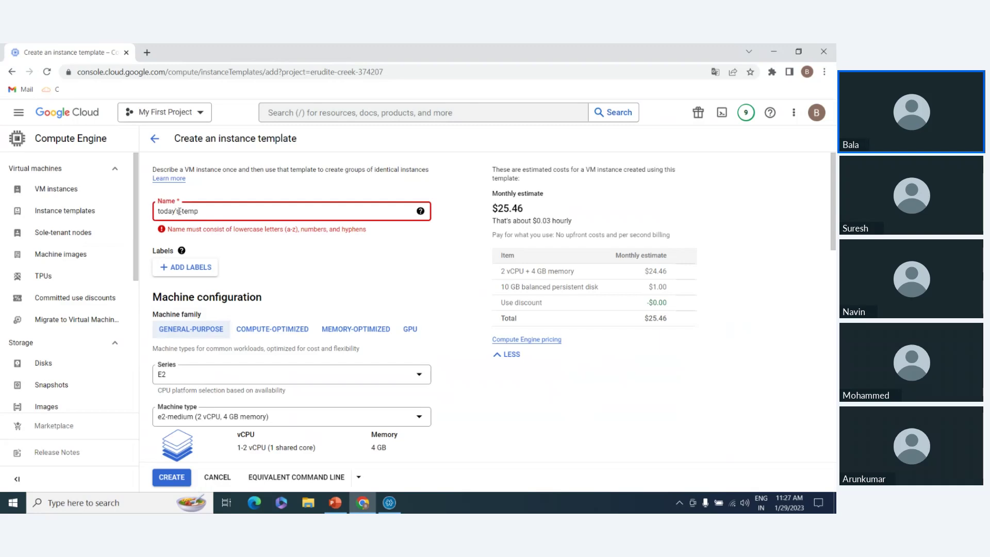
key("BackSpace")
type("-")
left_click(234, 235)
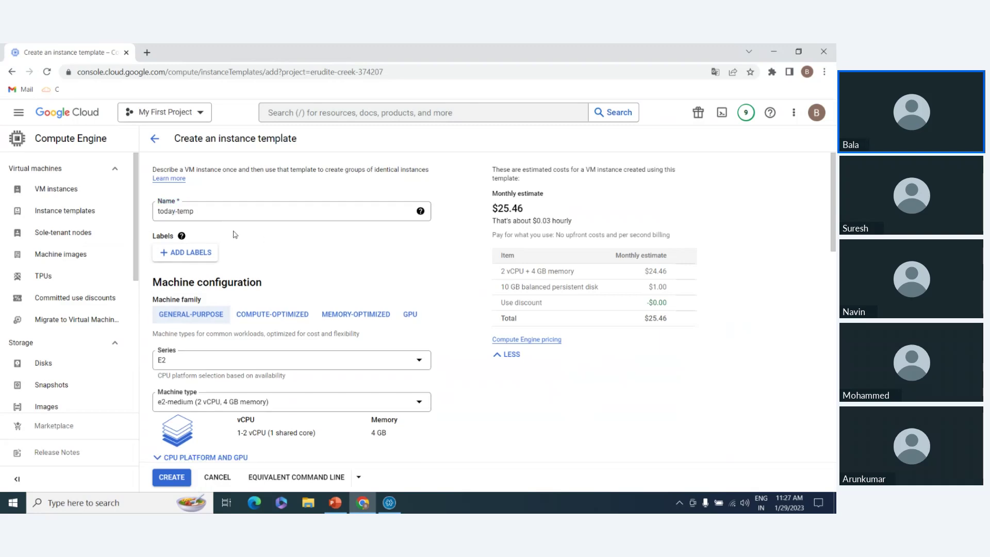
Set the template's machine series to N1 and its machine type to f1-micro.
left_click(187, 363)
scroll(206, 343, "down", 3)
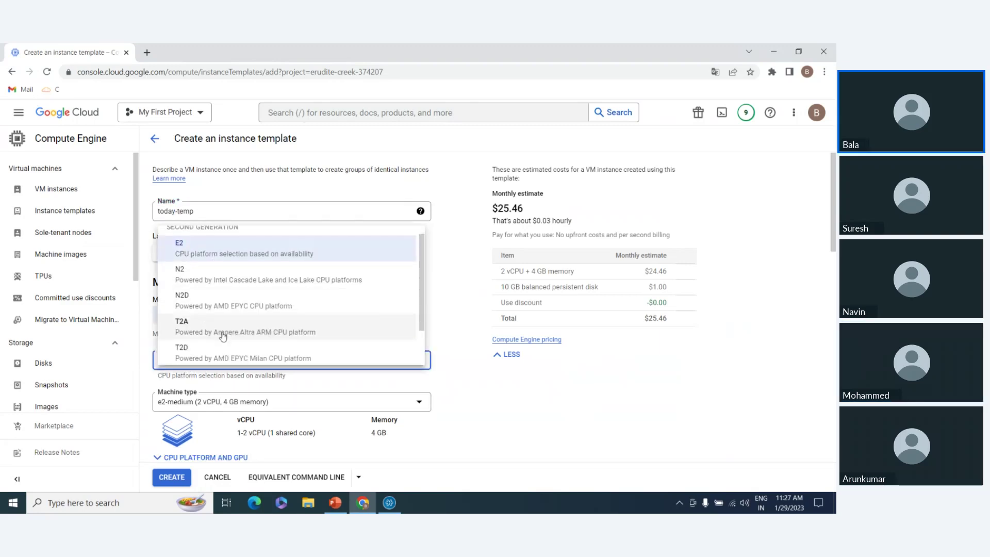
left_click(204, 350)
left_click(214, 402)
left_click(228, 323)
Allow HTTP traffic in the template's firewall settings.
scroll(218, 341, "down", 4)
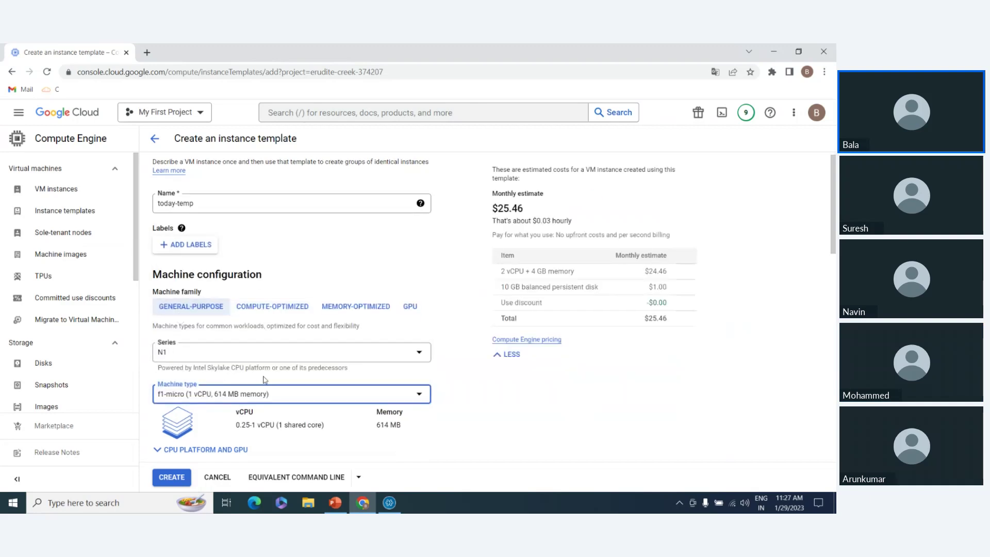
scroll(219, 340, "down", 5)
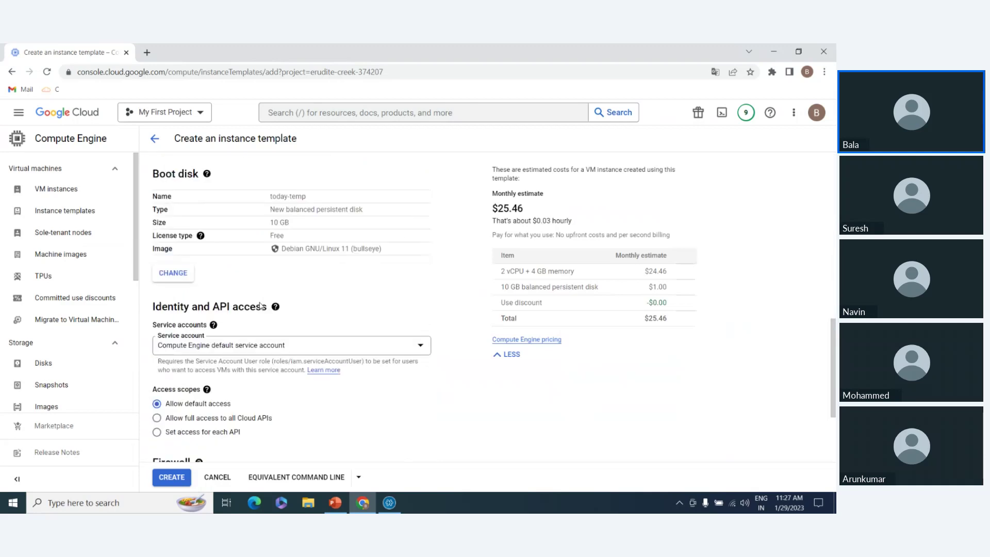
scroll(262, 383, "down", 2)
left_click(197, 355)
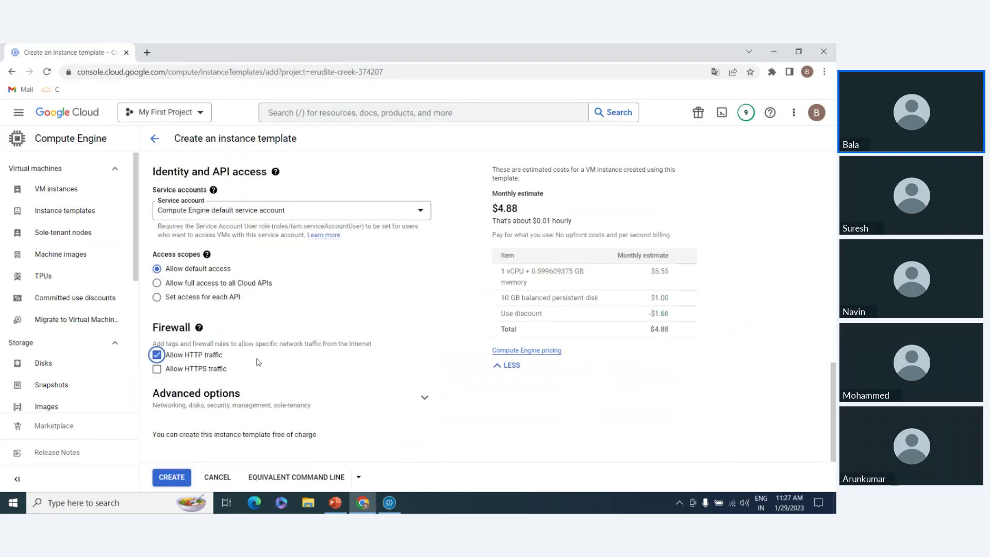
Expand the default network interface in the advanced networking options and view the available subnetworks, keeping Auto subnet.
left_click(338, 399)
scroll(284, 370, "down", 3)
left_click(315, 259)
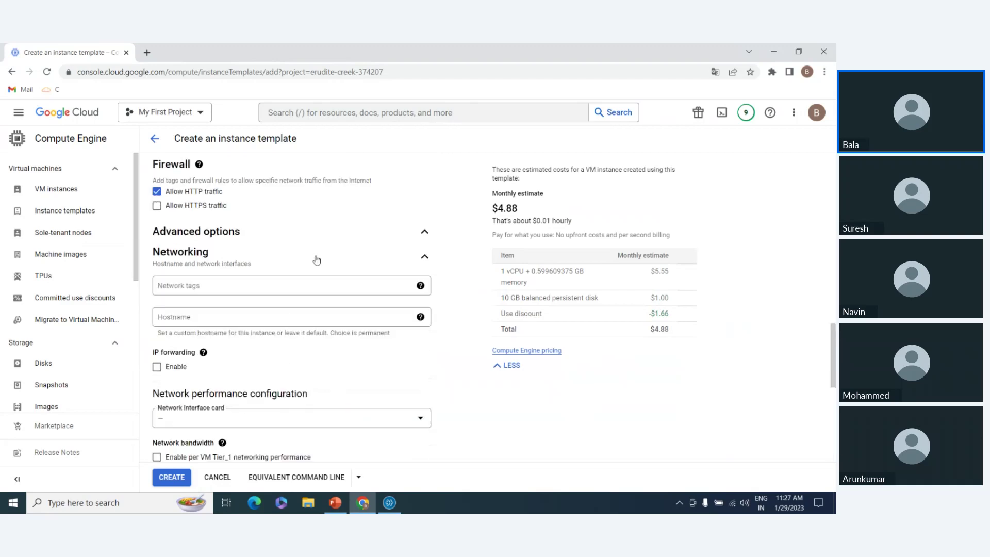
scroll(222, 315, "down", 4)
left_click(283, 335)
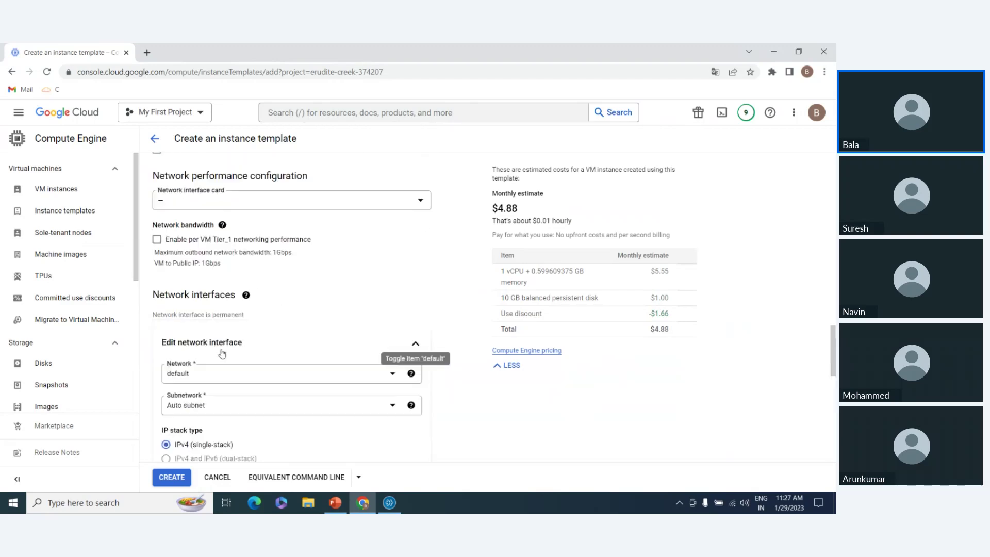
scroll(188, 376, "down", 1)
left_click(239, 357)
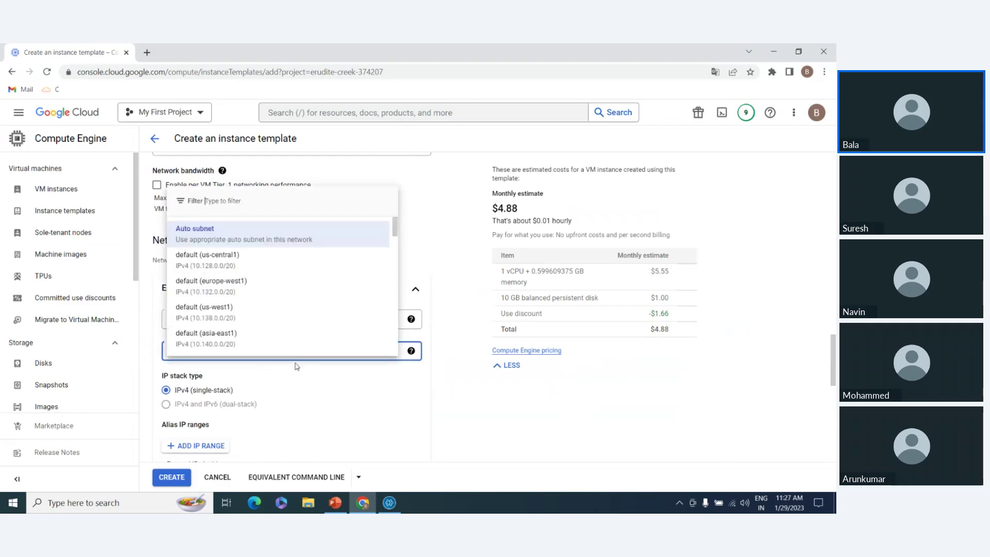
left_click(344, 387)
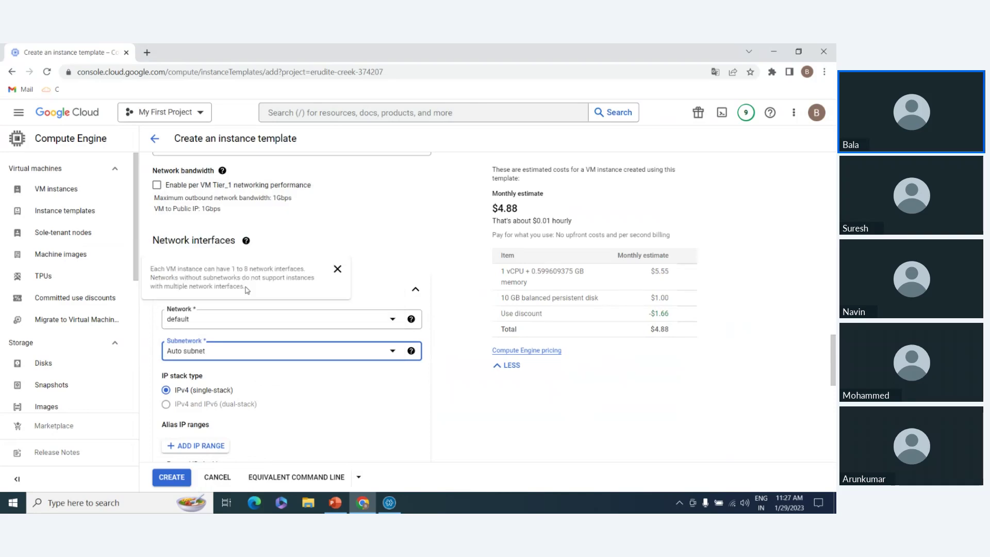
Accept the default network interface settings with an ephemeral external IPv4 address and create the instance template.
scroll(278, 361, "down", 3)
scroll(268, 366, "down", 1)
scroll(276, 299, "up", 3)
scroll(258, 310, "down", 3)
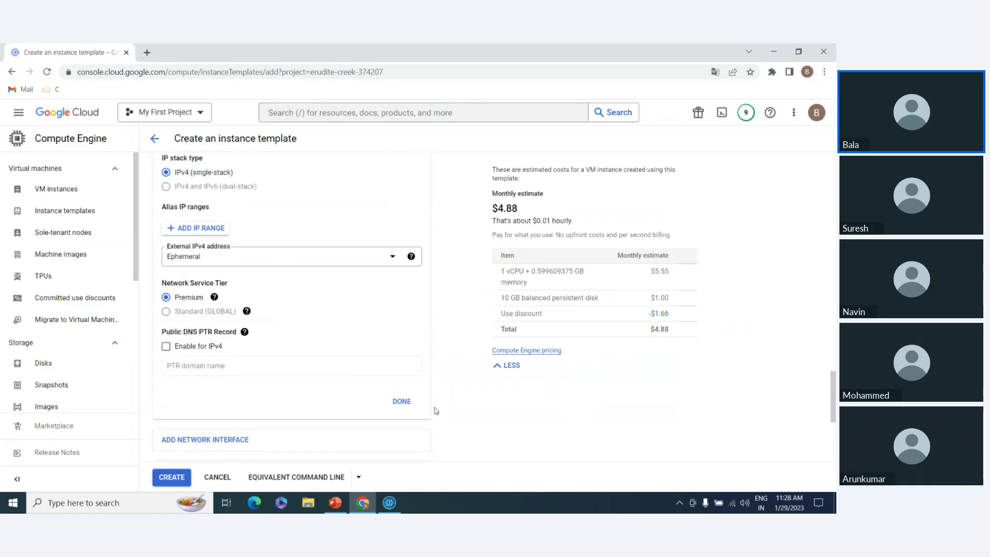
left_click(407, 403)
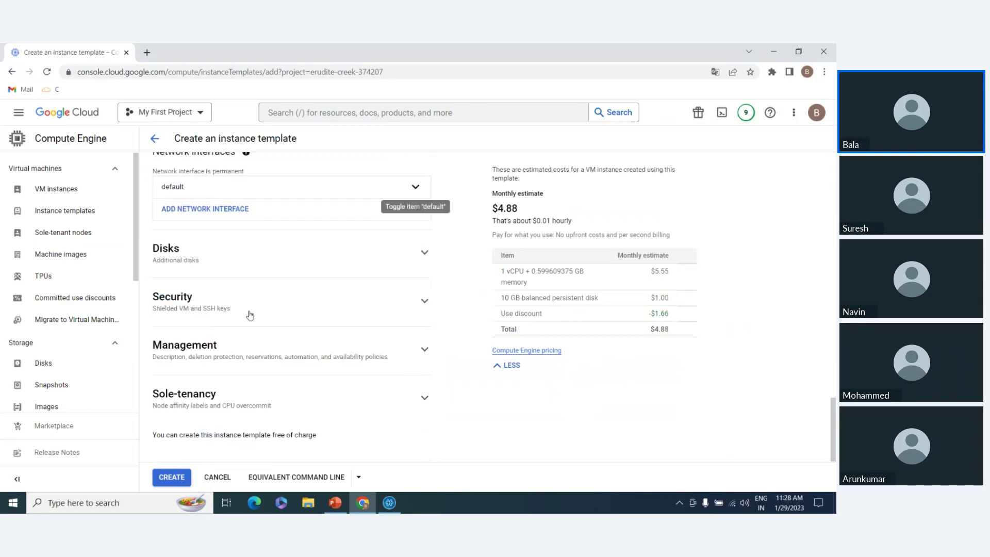
left_click(175, 479)
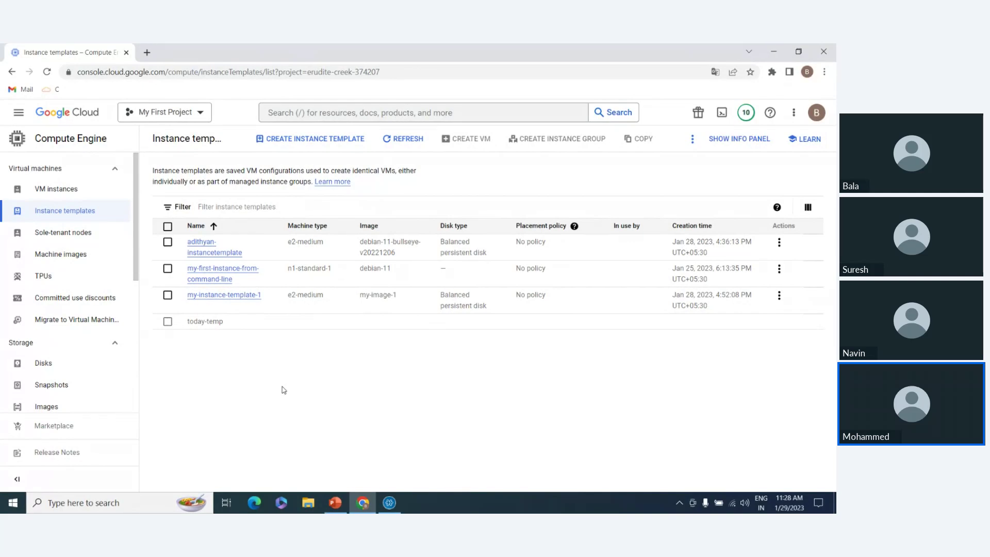
Check the console notifications for the status of the today-temp template's creation.
left_click(747, 112)
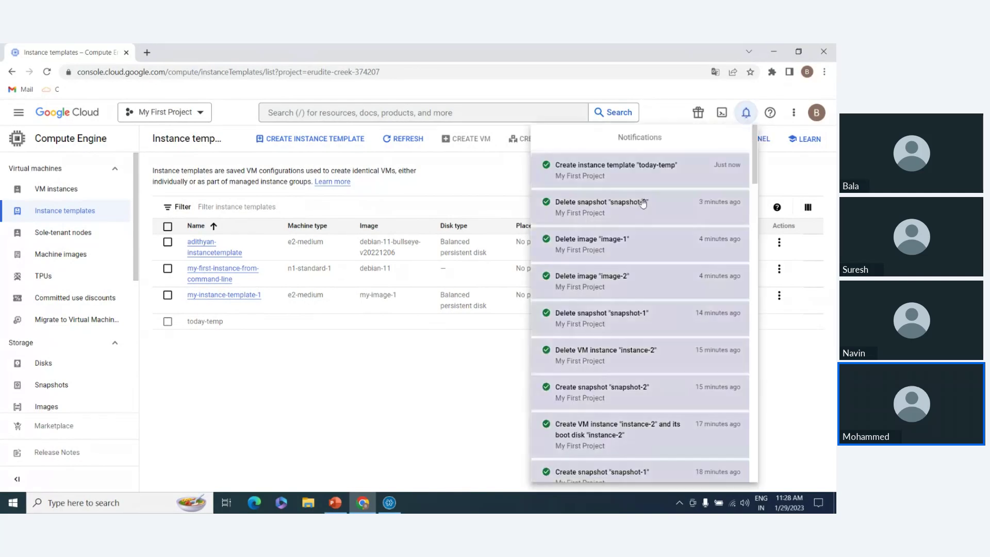
left_click(356, 438)
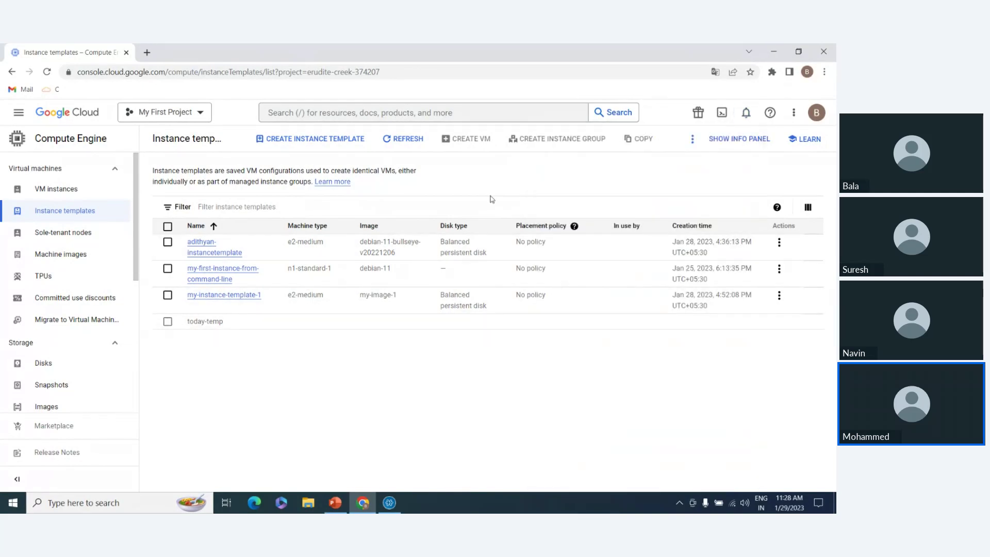
left_click(747, 112)
left_click(393, 425)
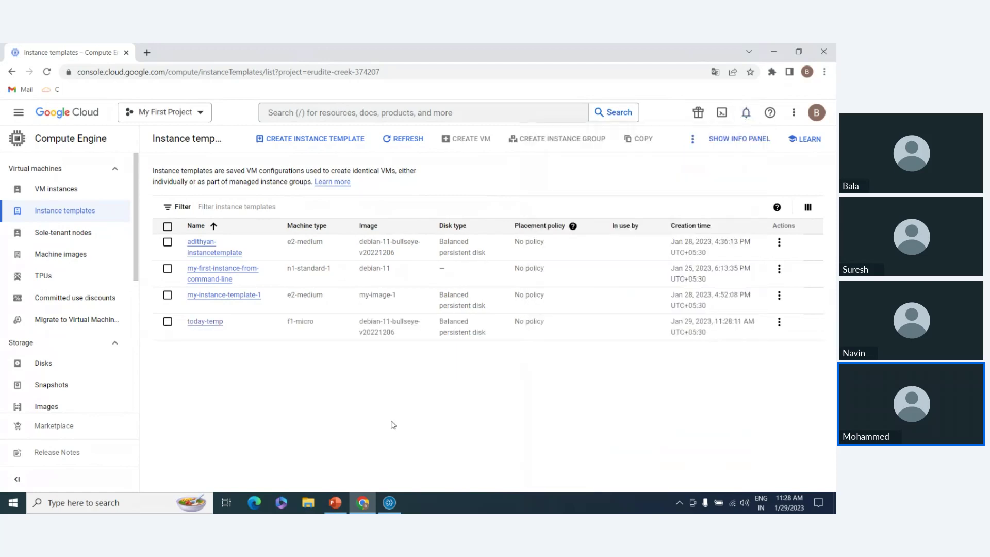
Open the today-temp template and examine its machine configuration, networking, firewall and storage details.
left_click(205, 321)
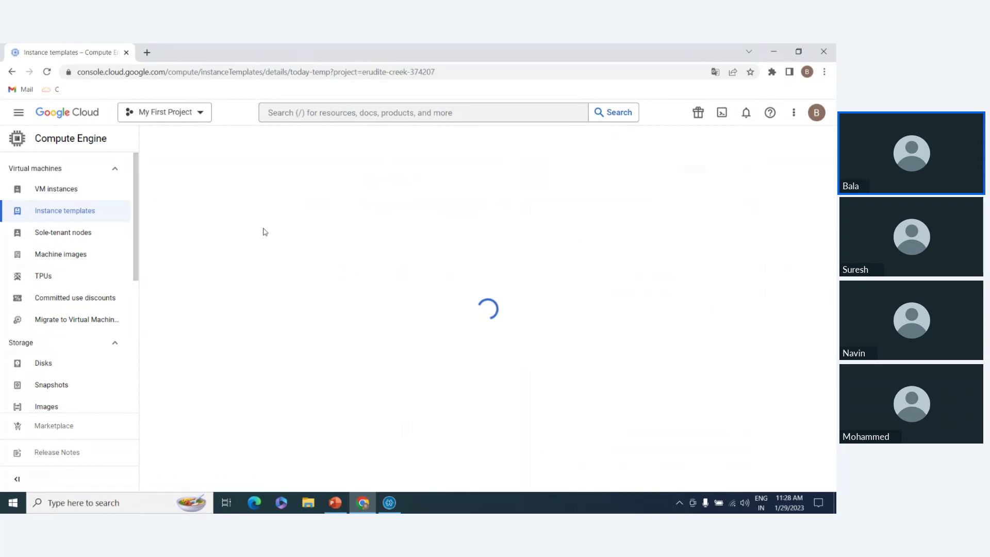
triple_click(332, 387)
triple_click(329, 445)
left_click_drag(329, 445, 327, 469)
scroll(303, 428, "down", 4)
left_click(349, 424)
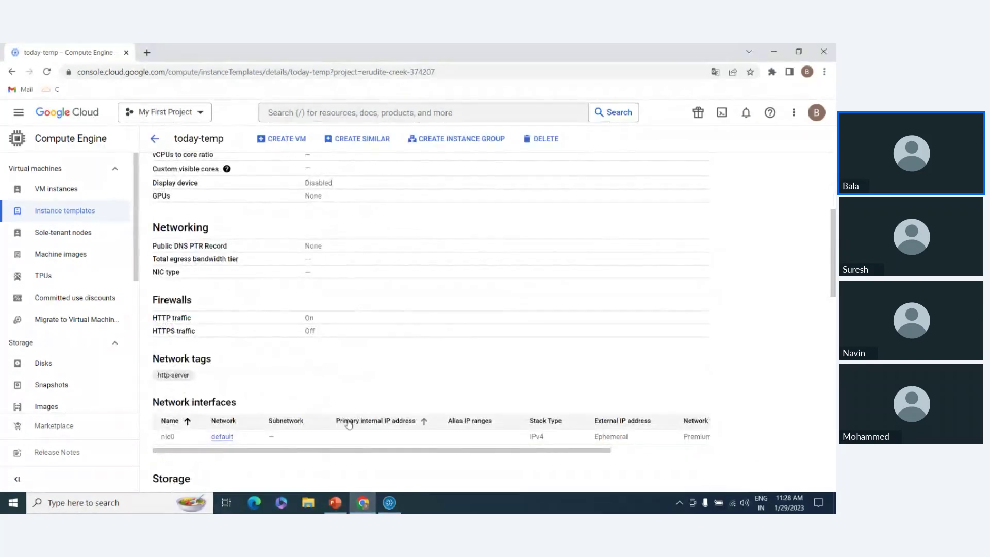
scroll(347, 420, "down", 10)
scroll(314, 416, "up", 11)
scroll(315, 417, "up", 4)
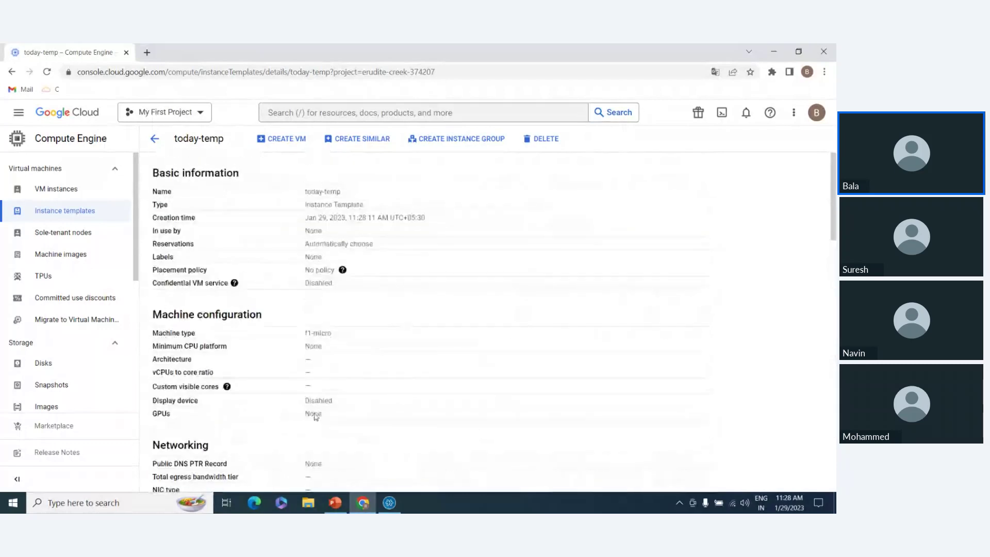
Open VM creation from the today-temp template, review the prefilled instance settings, and return to the template without creating the VM.
left_click(278, 146)
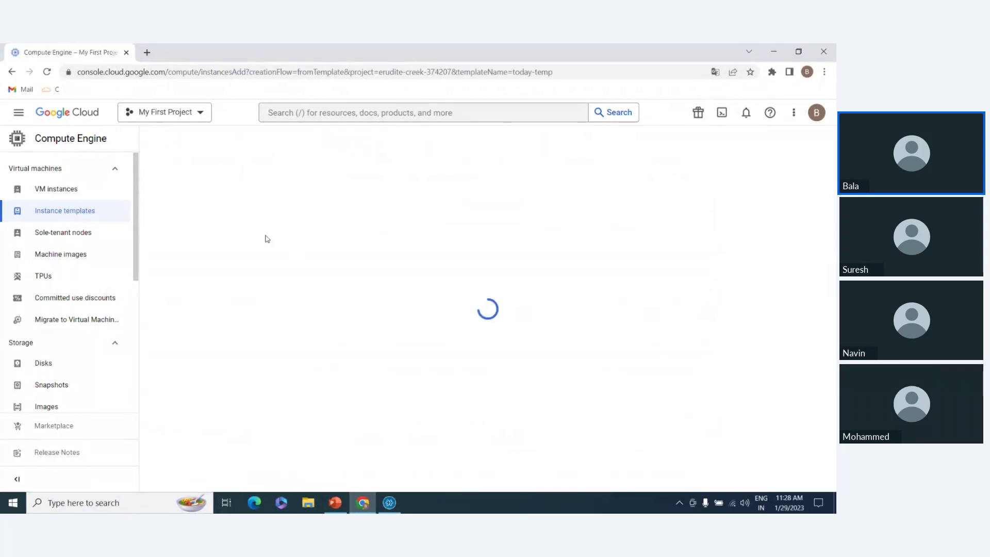
mouse_move(254, 289)
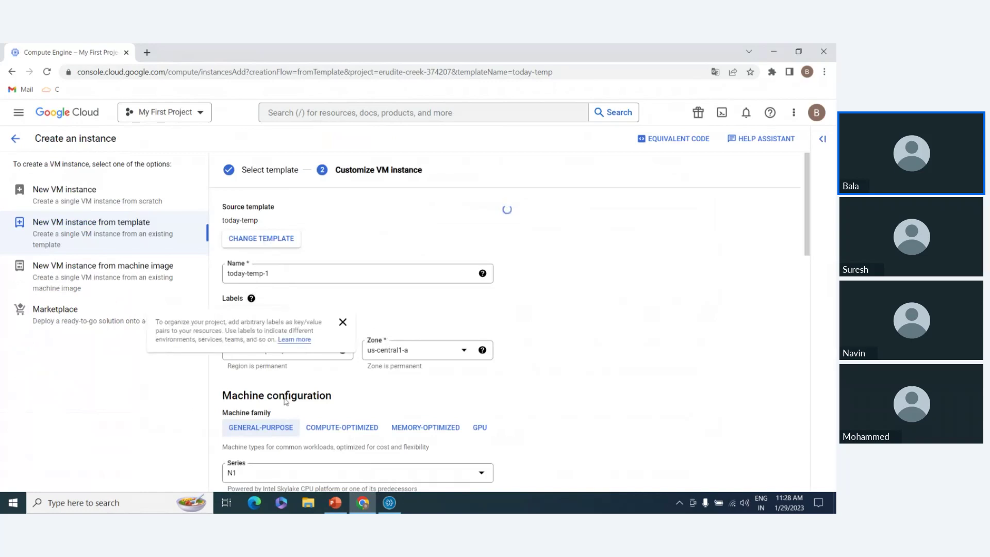
scroll(331, 412, "down", 4)
scroll(330, 412, "up", 4)
scroll(329, 413, "down", 15)
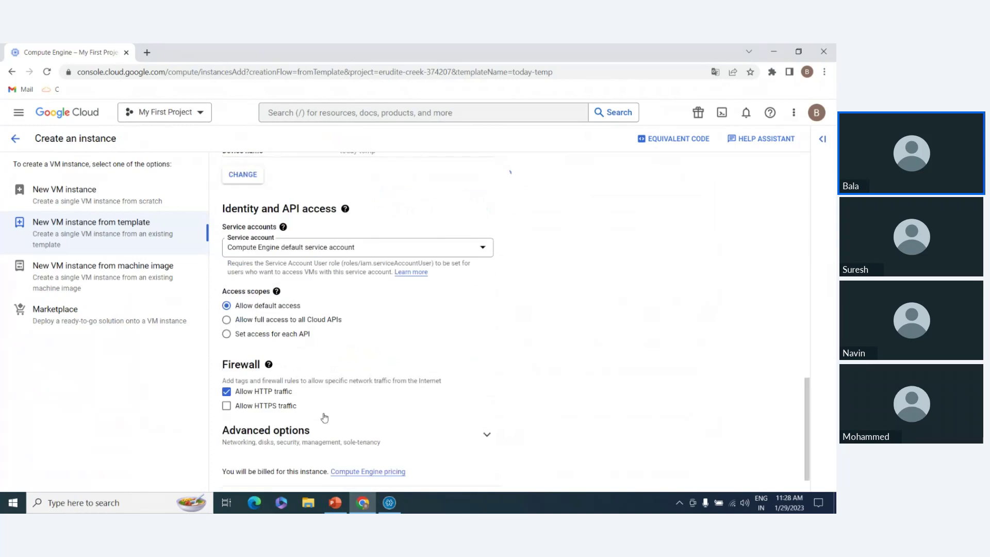
scroll(268, 262, "up", 10)
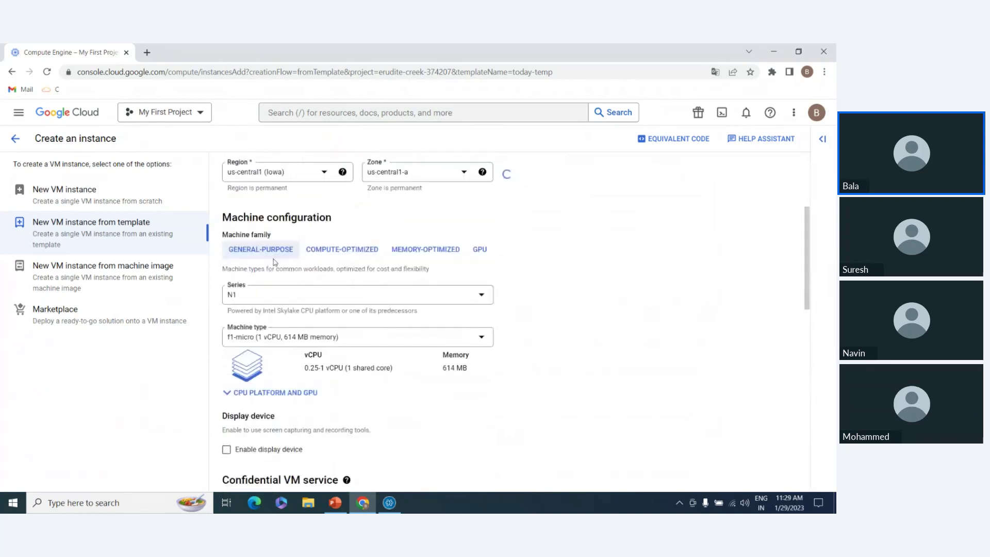
scroll(285, 349, "down", 10)
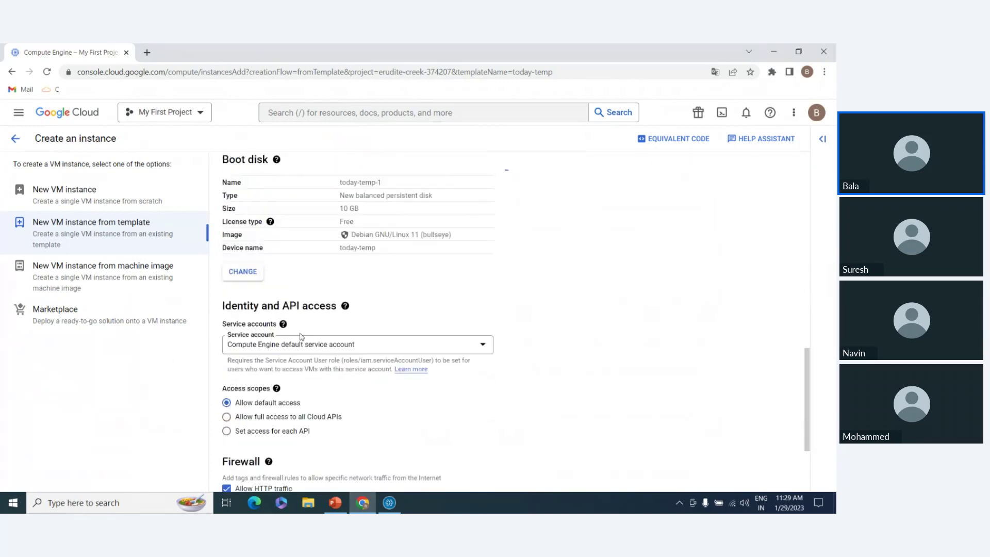
scroll(281, 408, "down", 1)
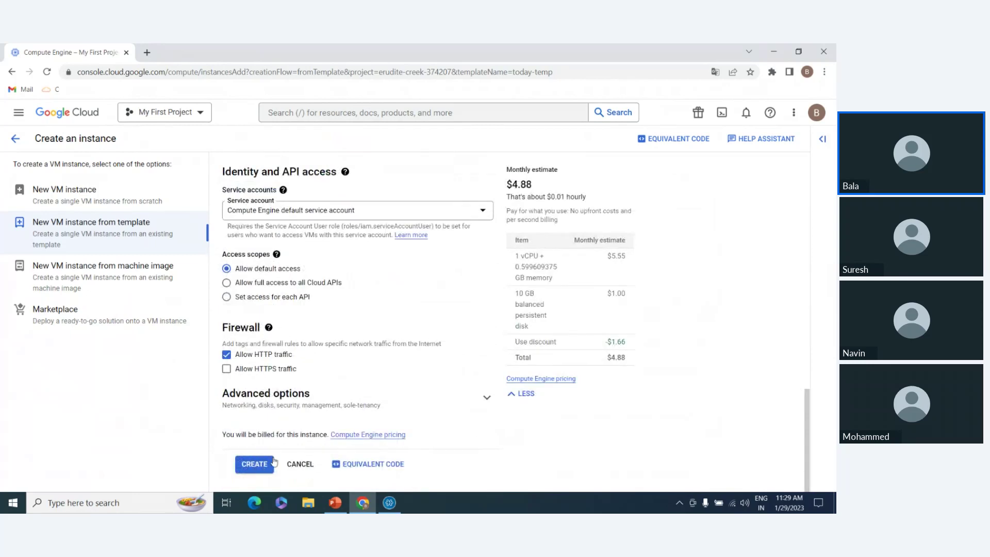
scroll(337, 303, "up", 10)
scroll(337, 303, "up", 2)
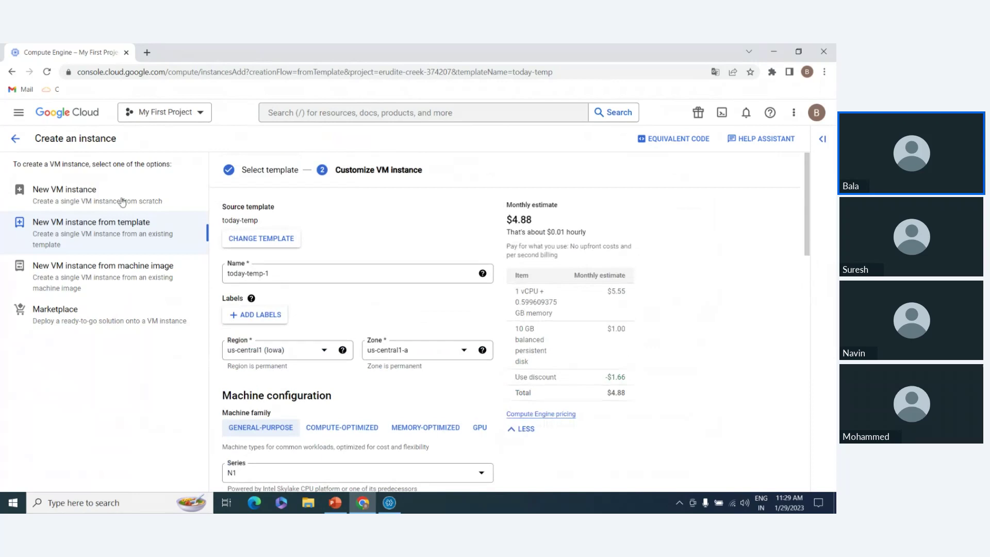
left_click(15, 138)
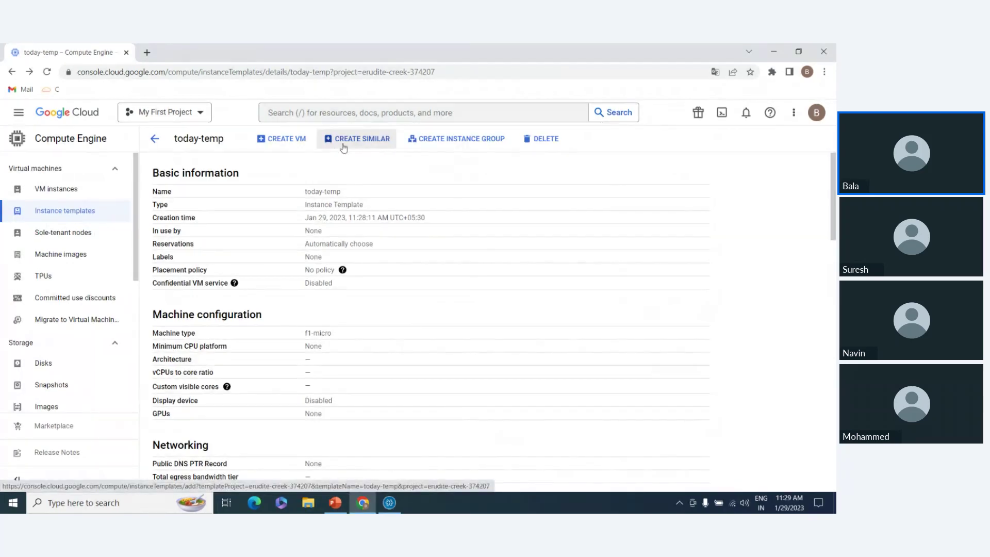
Start a similar instance template based on today-temp and review its prefilled machine configuration, container and boot disk settings.
left_click(366, 146)
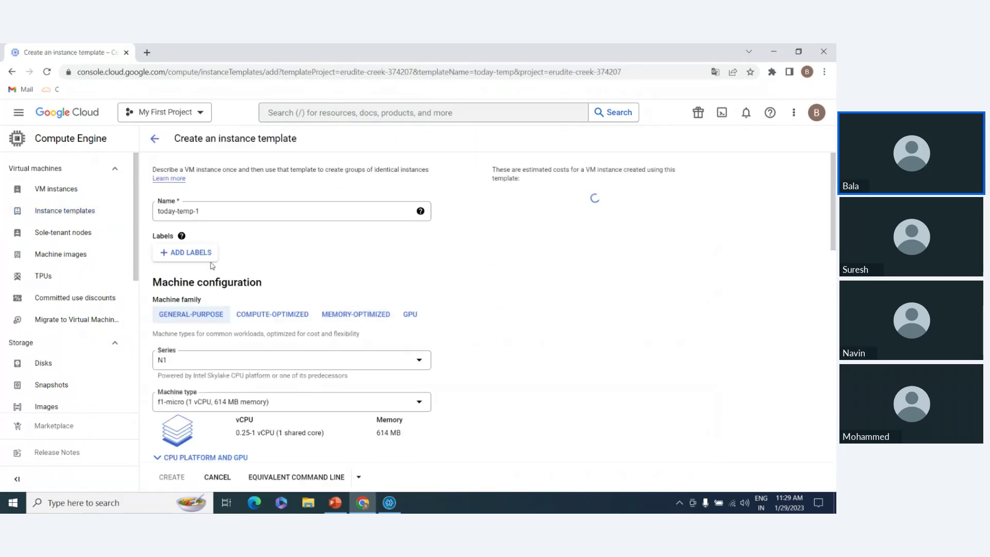
scroll(181, 217, "down", 2)
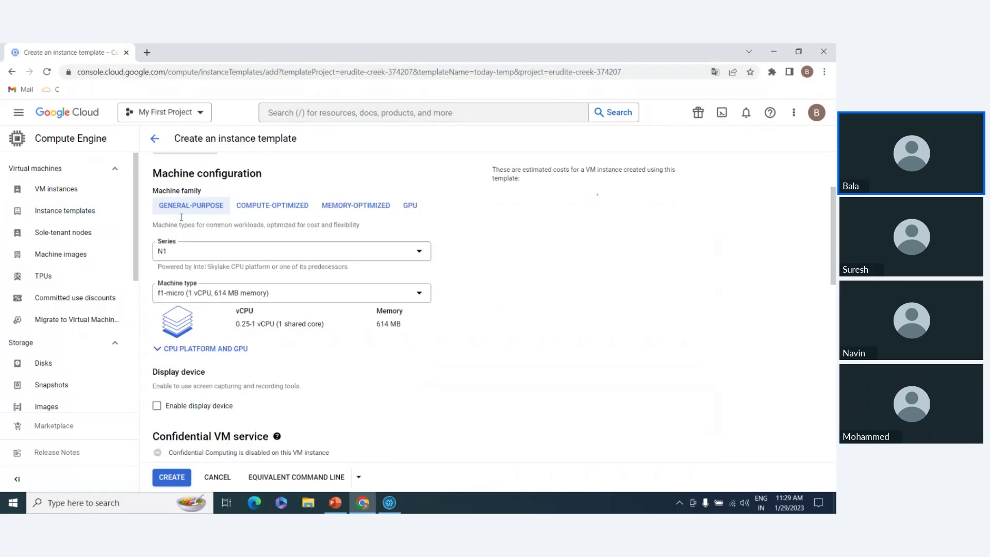
scroll(254, 365, "down", 3)
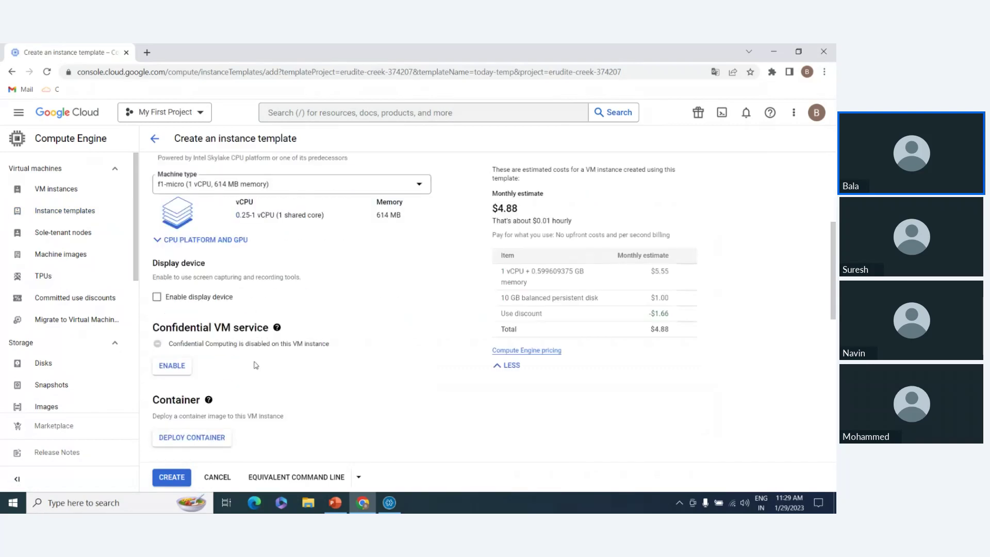
scroll(262, 374, "down", 1)
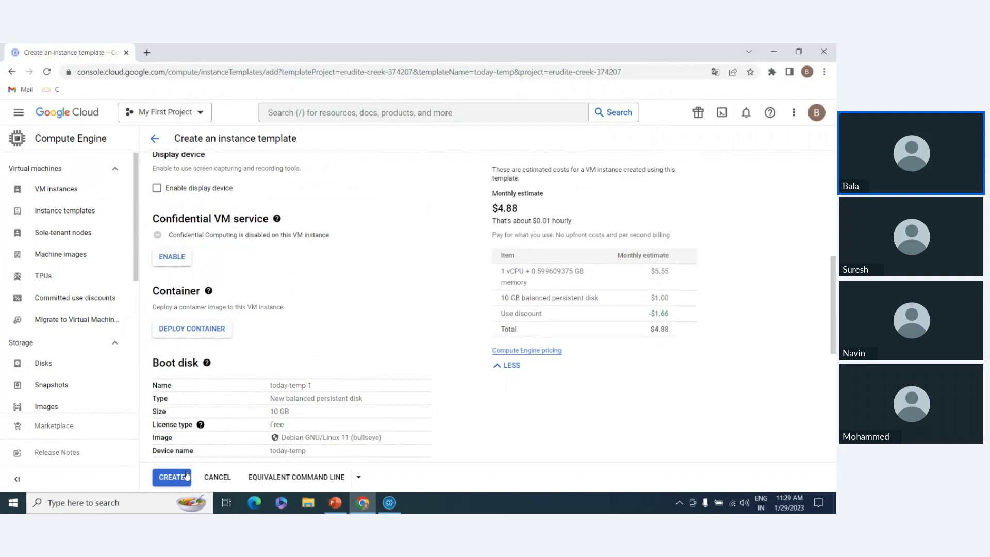
scroll(275, 306, "down", 3)
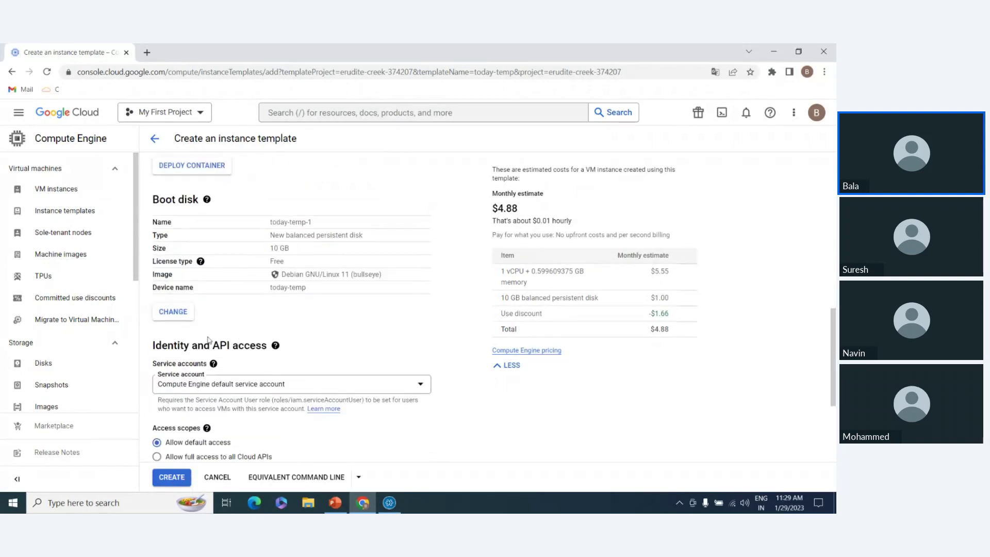
Change the new template's boot disk to the custom image image-1, keeping a 10 GB balanced persistent disk.
left_click(177, 312)
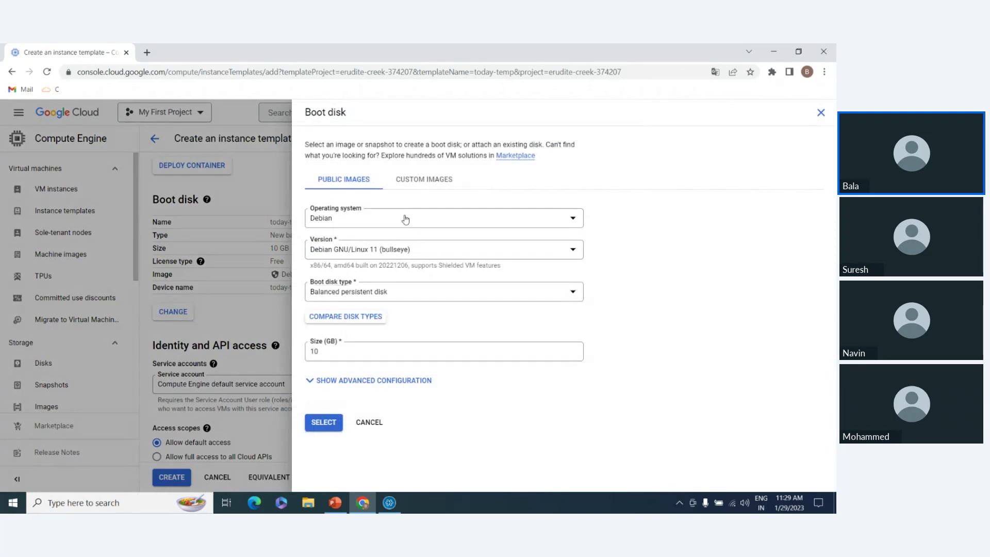
left_click(419, 181)
left_click(376, 266)
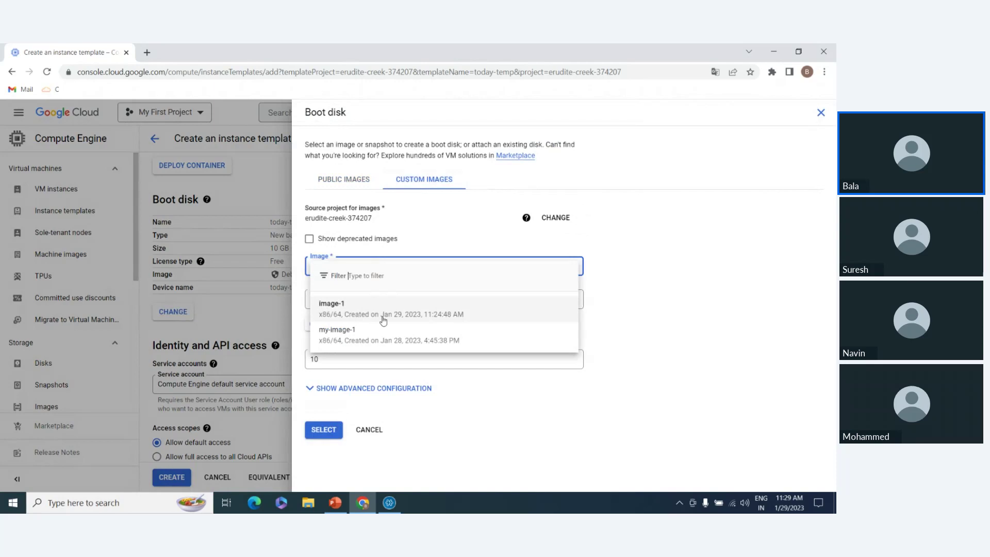
left_click(448, 314)
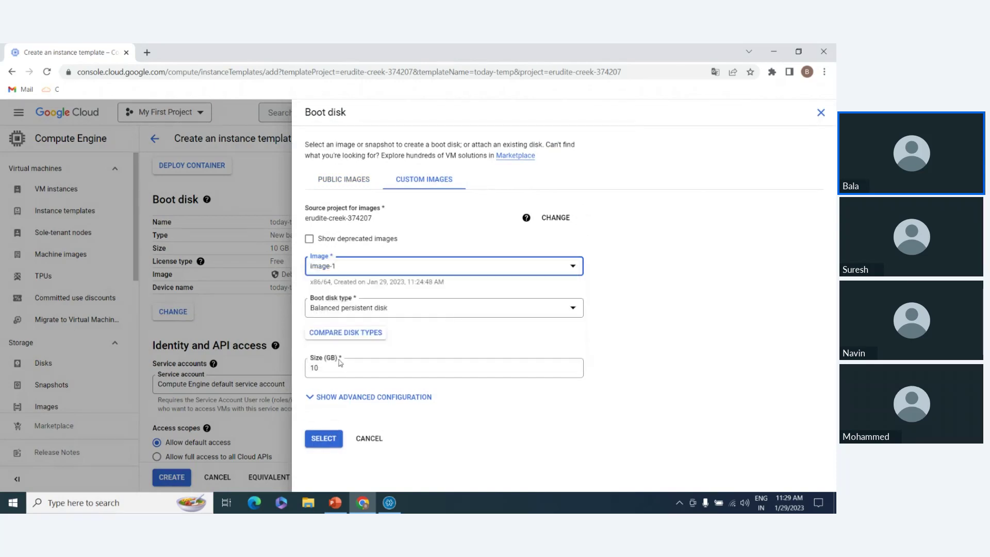
left_click(322, 439)
Name the template today-temp-v1, create it with the remaining settings as prefilled, and check the console notifications.
scroll(289, 326, "down", 3)
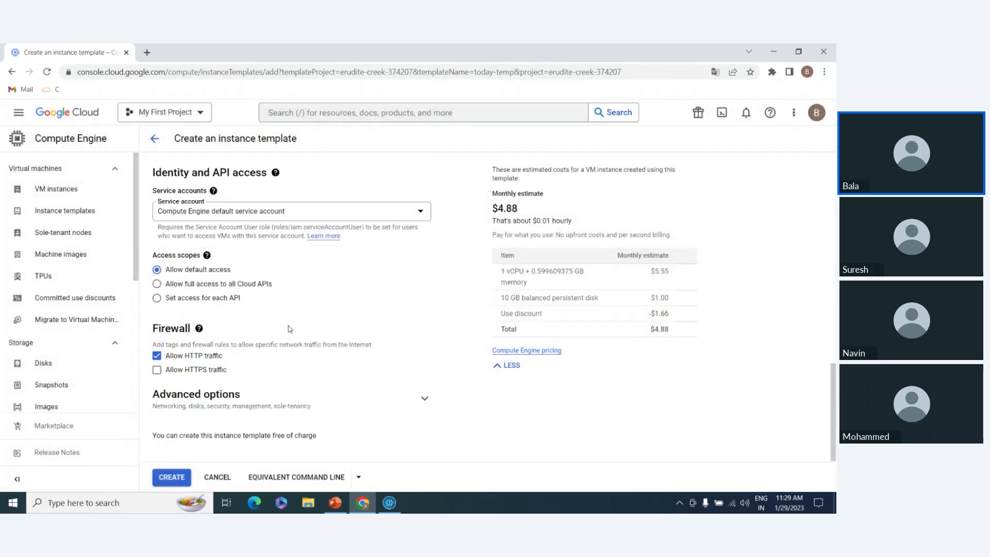
left_click(166, 477)
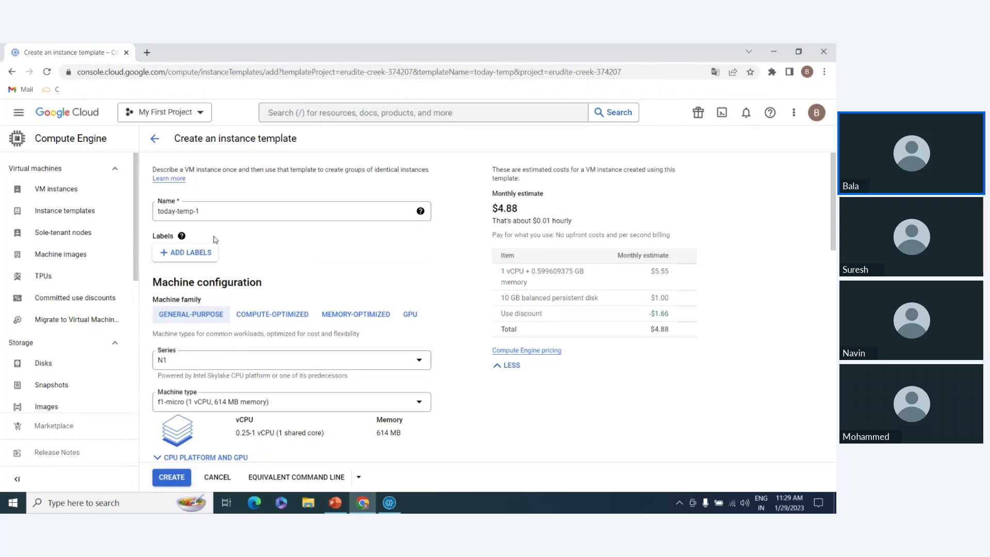
left_click(200, 210)
key("BackSpace")
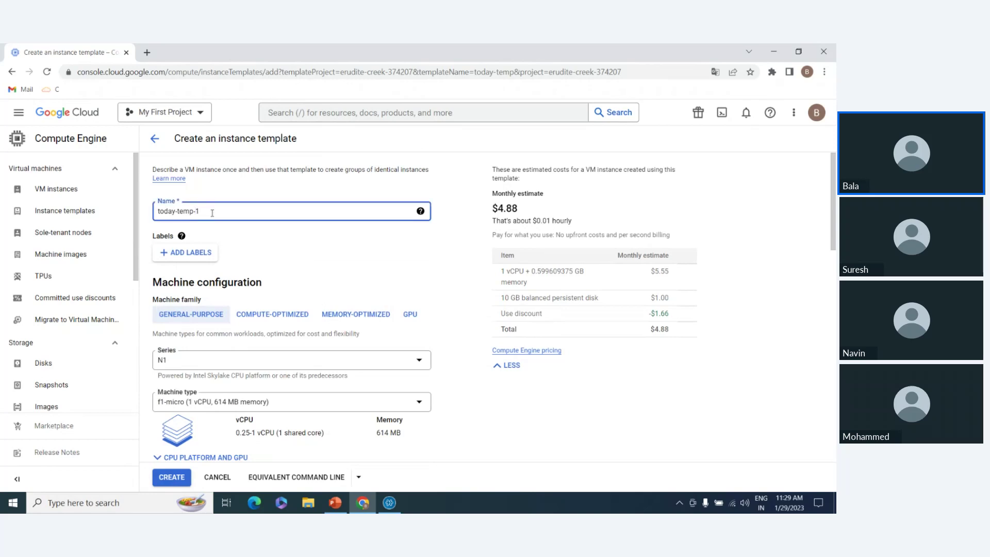
type("v")
left_click(362, 268)
scroll(335, 289, "down", 10)
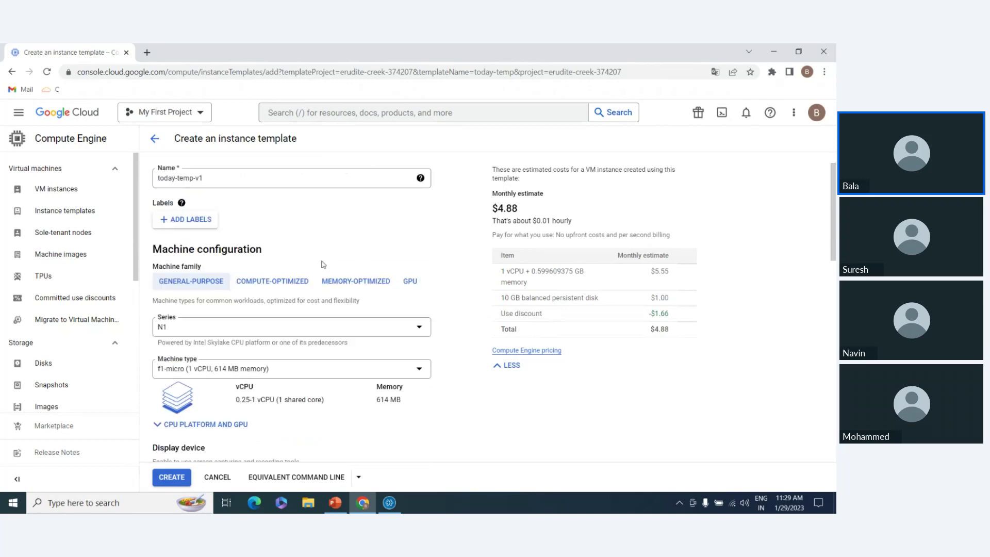
left_click(182, 476)
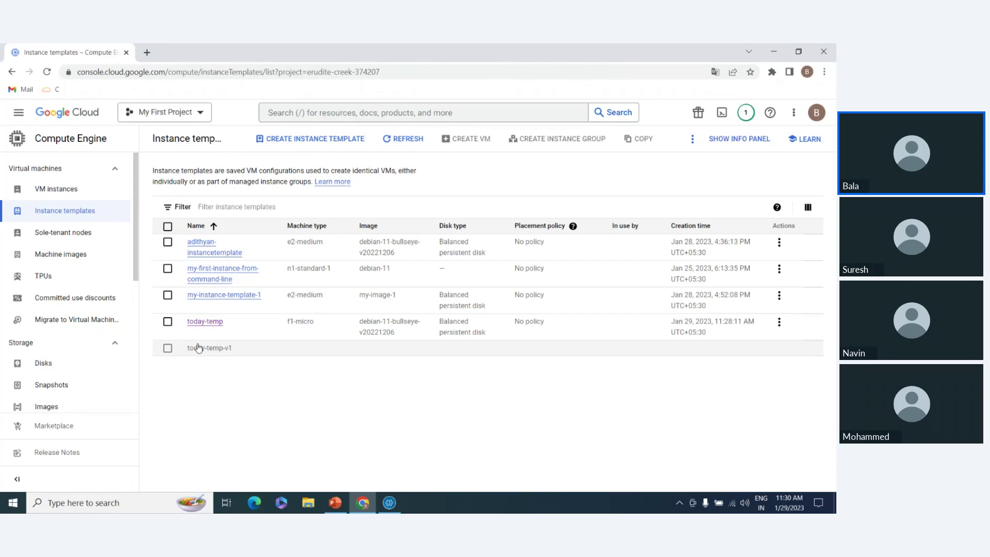
left_click(746, 112)
left_click(446, 415)
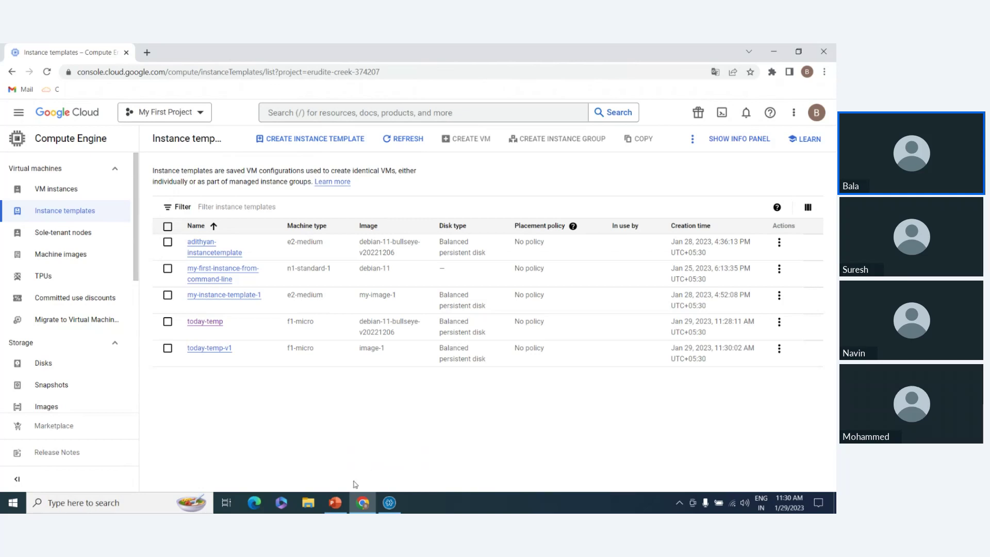
Switch to the GCP-PPT presentation in PowerPoint, present from the Instance Template slide and advance to the Unmanaged Instance Group slide.
left_click(337, 502)
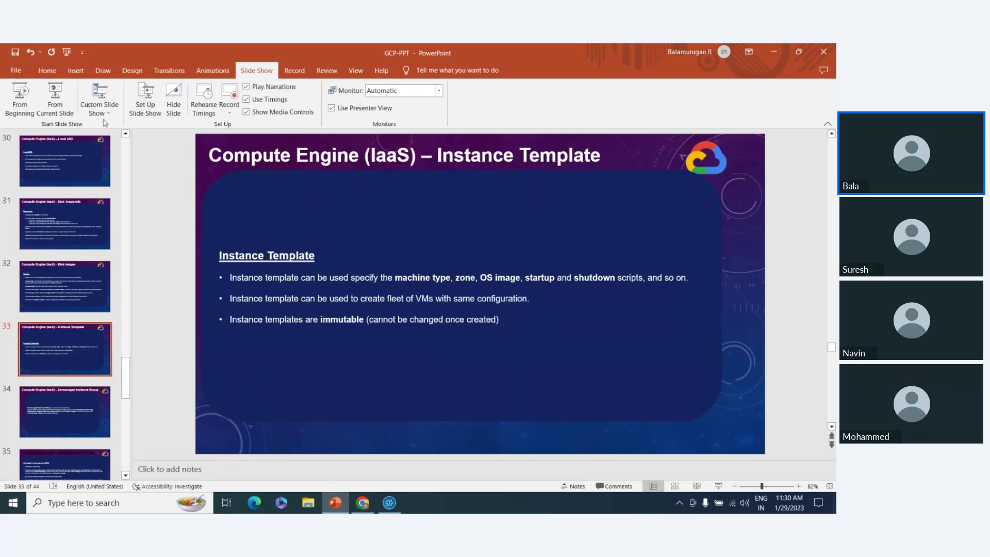
left_click(54, 96)
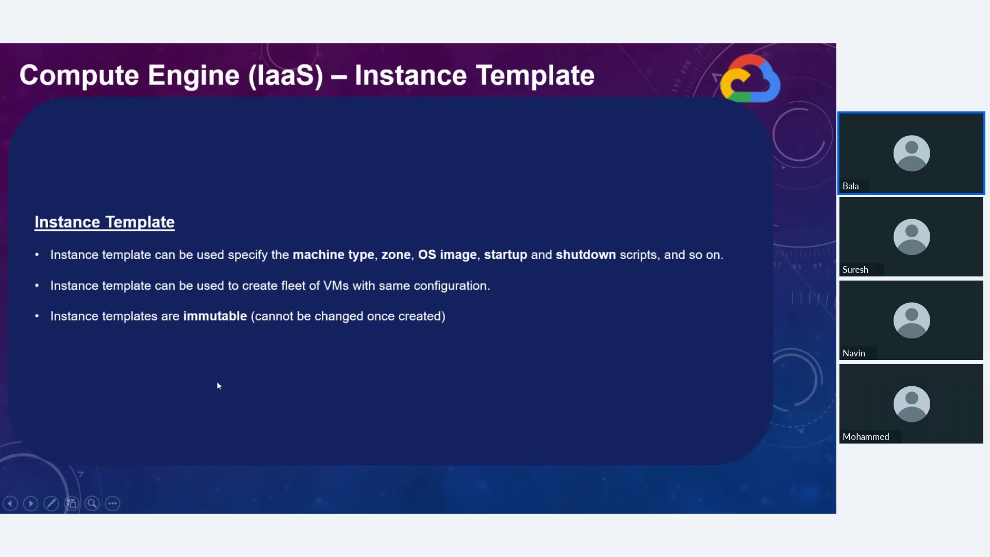
key("Right")
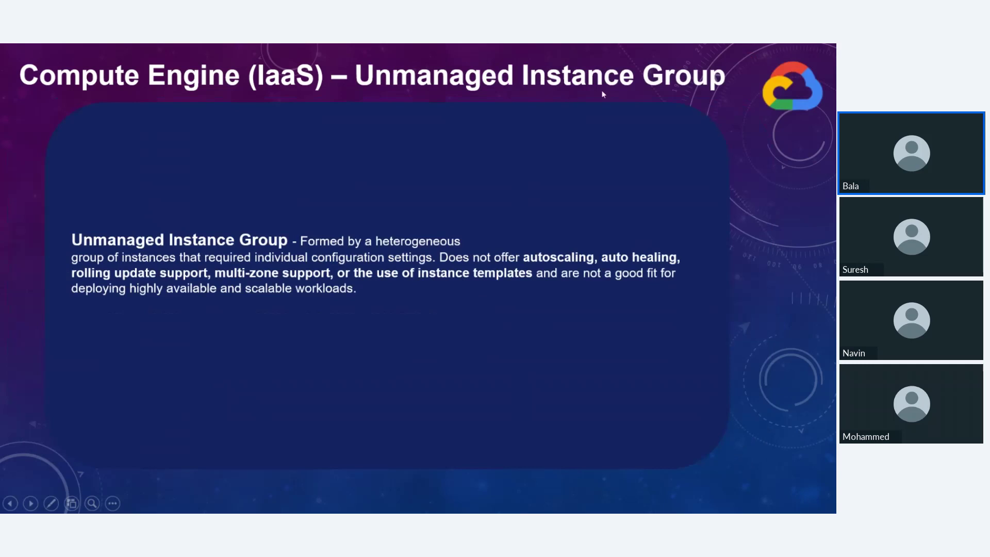
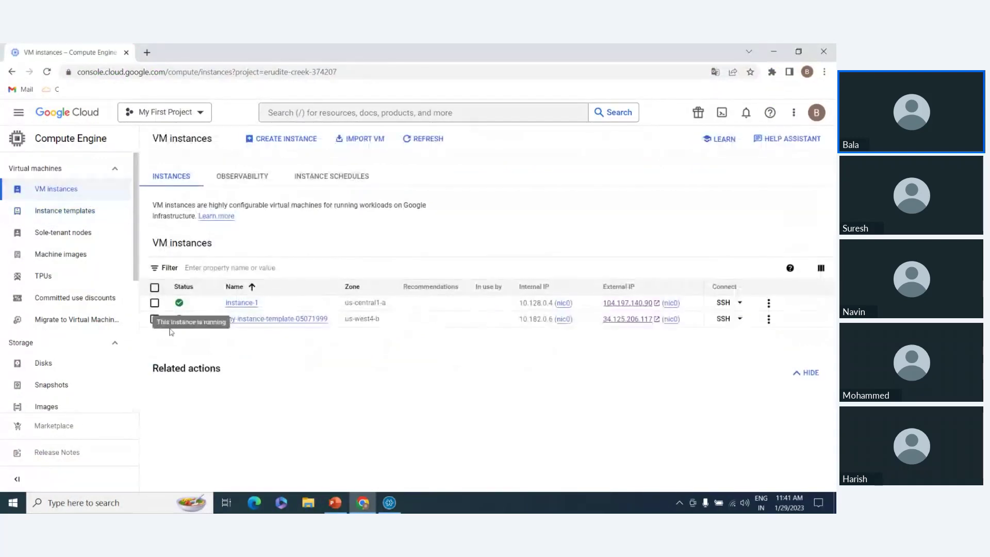
Delete both VM instances in the Compute Engine list and check the console notifications for the deletion's progress.
left_click(154, 287)
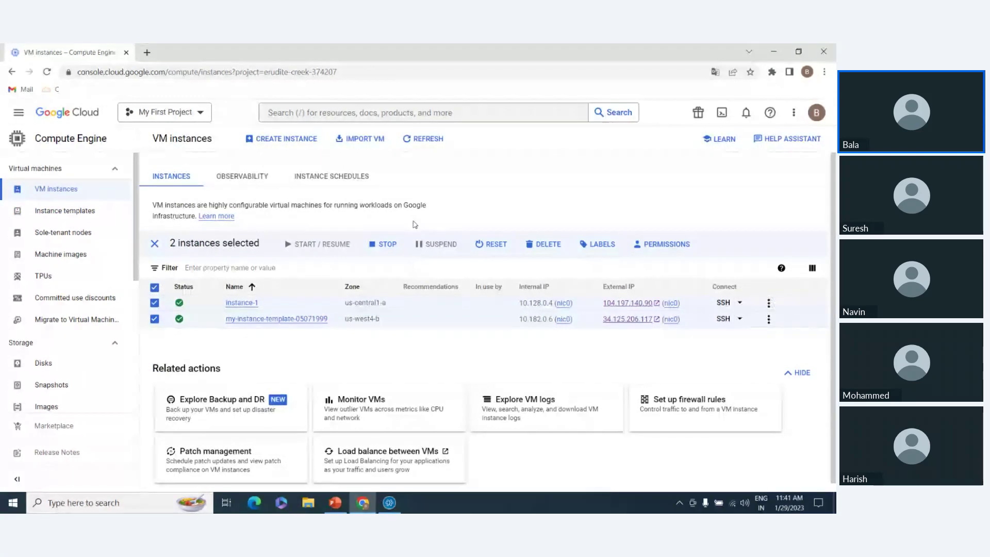
mouse_move(416, 238)
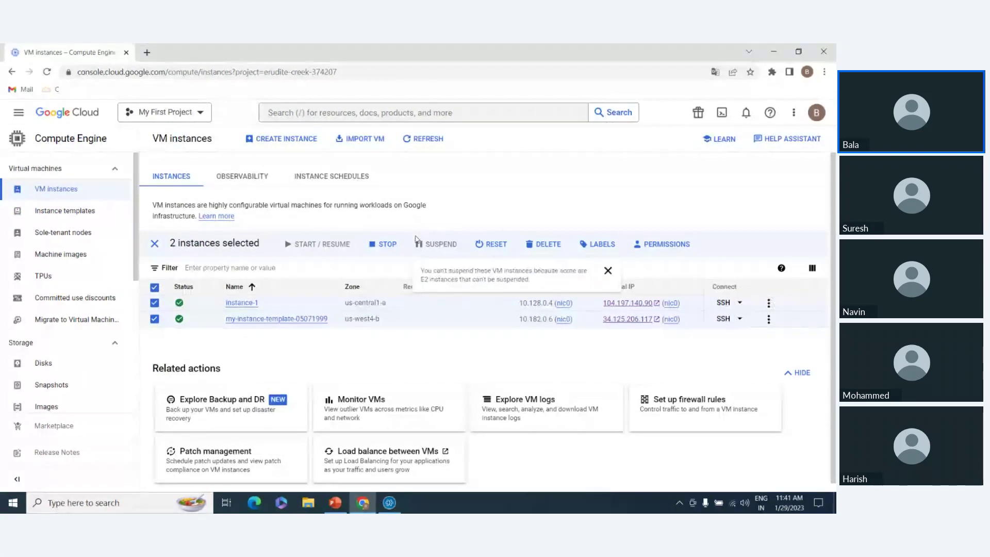
left_click(566, 248)
left_click(522, 332)
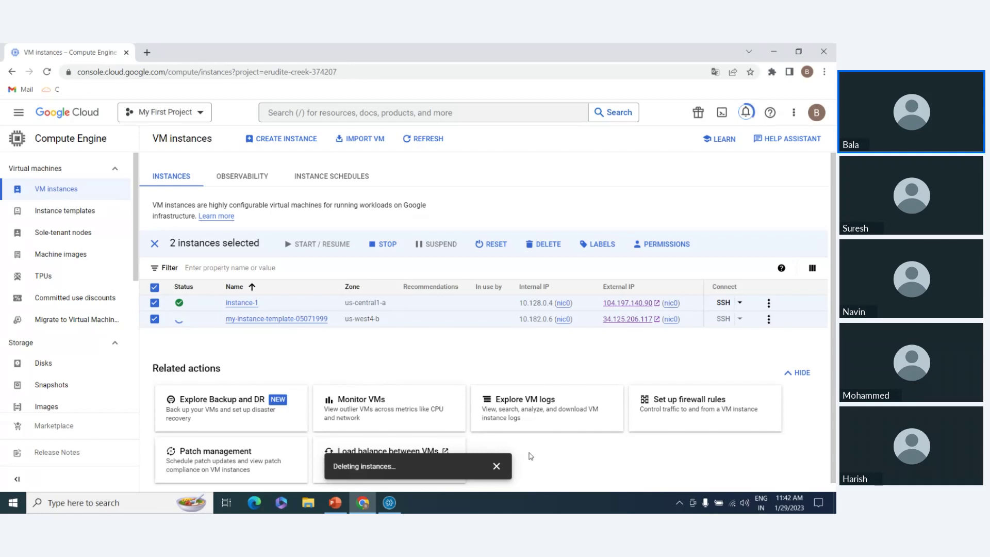
left_click(746, 112)
left_click(415, 354)
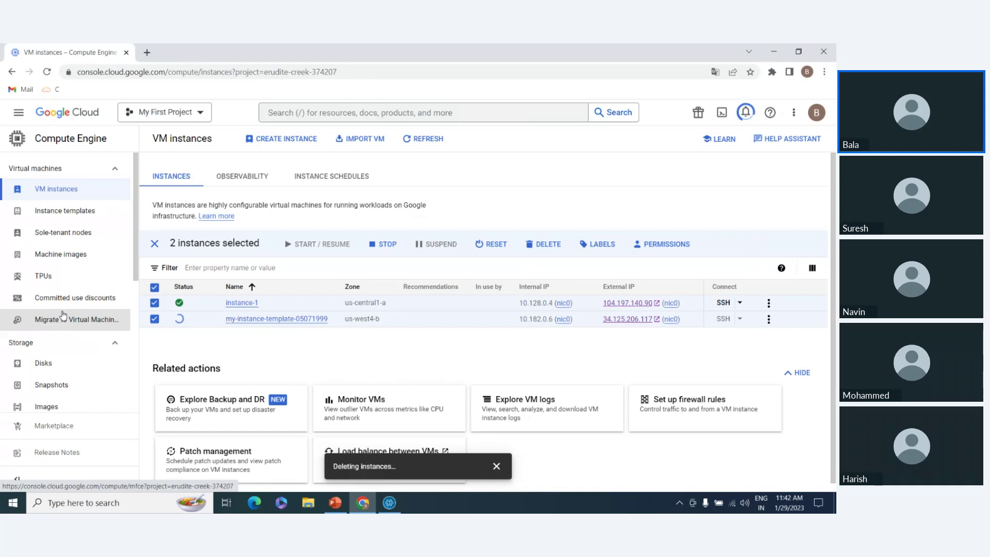
Find OneNote through the Windows search and open it at the sample notebook's untitled page.
left_click(73, 504)
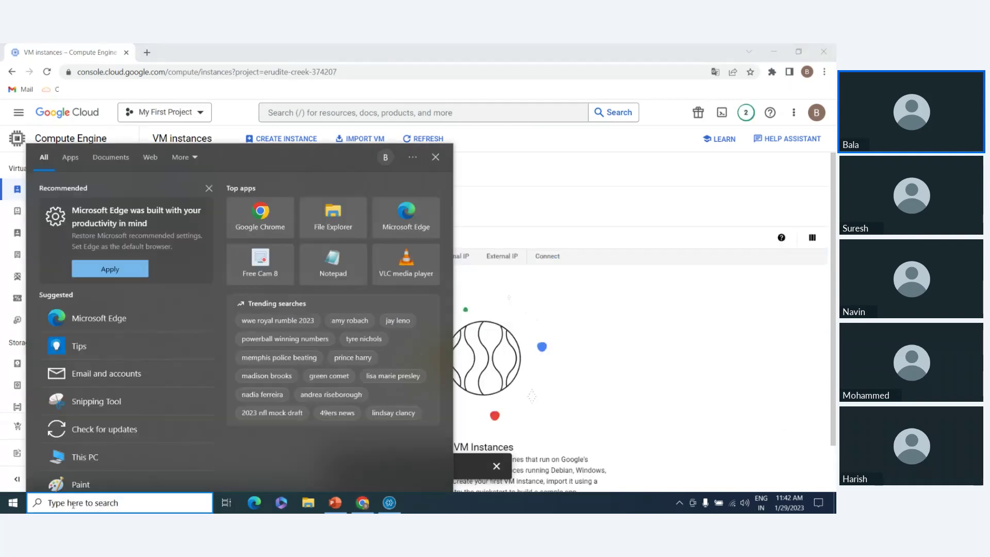
left_click(13, 503)
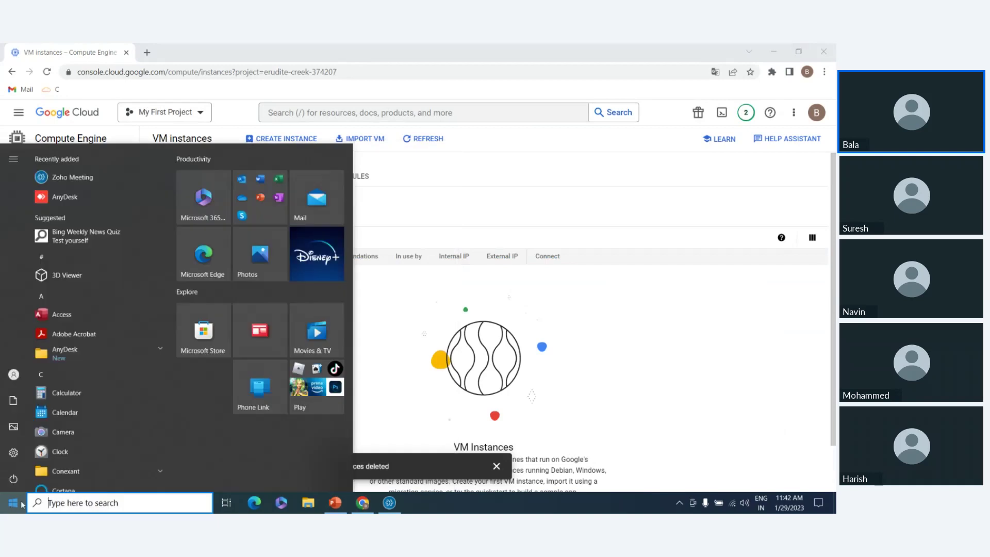
left_click(60, 501)
type("one")
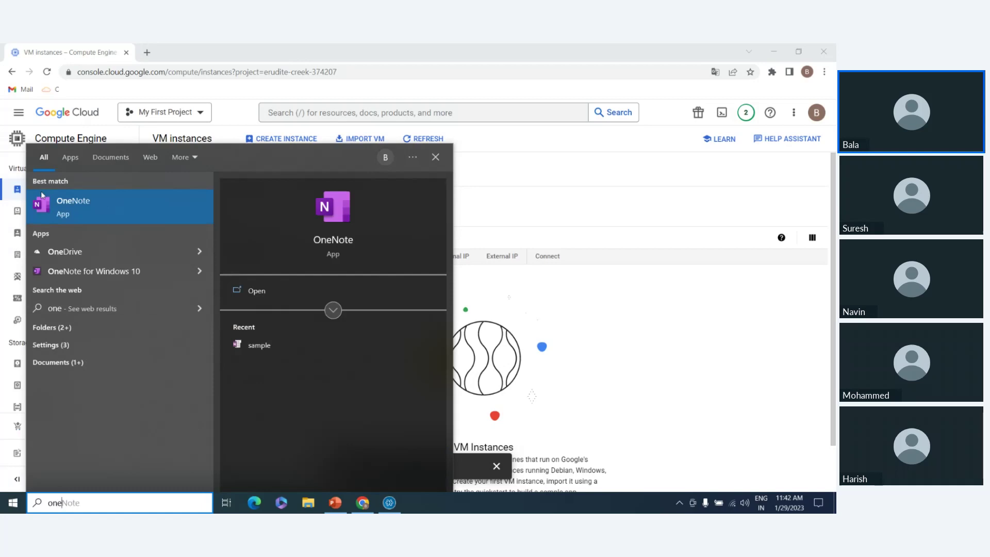
left_click(154, 117)
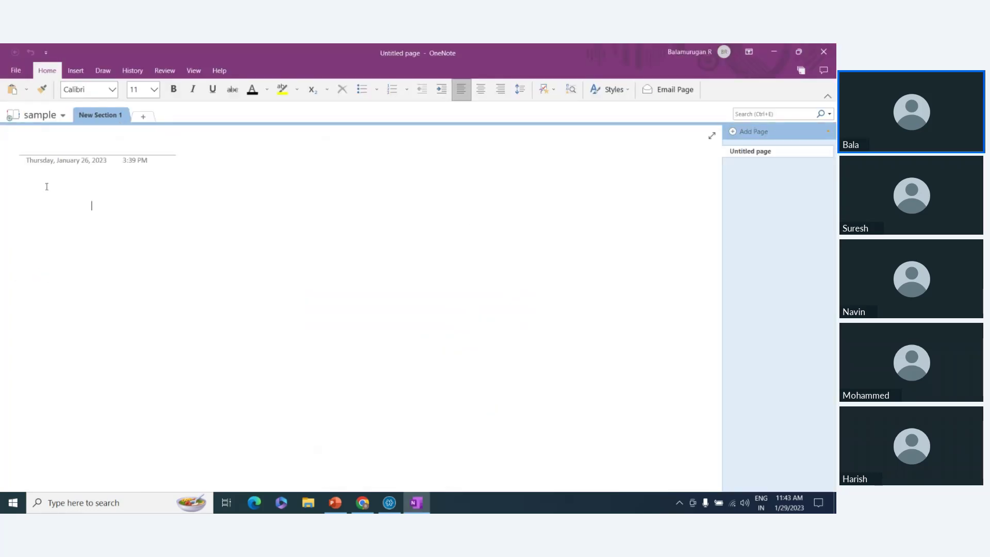
Write the note "Instance template -> Managed instance group" on the blank page.
left_click(54, 181)
type("Instance")
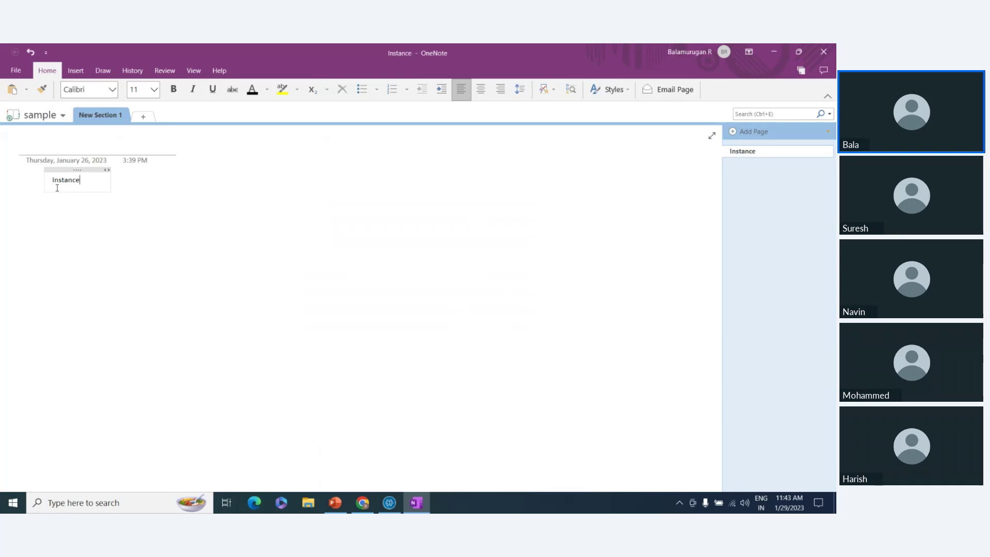
type(" template -> Managed instance group")
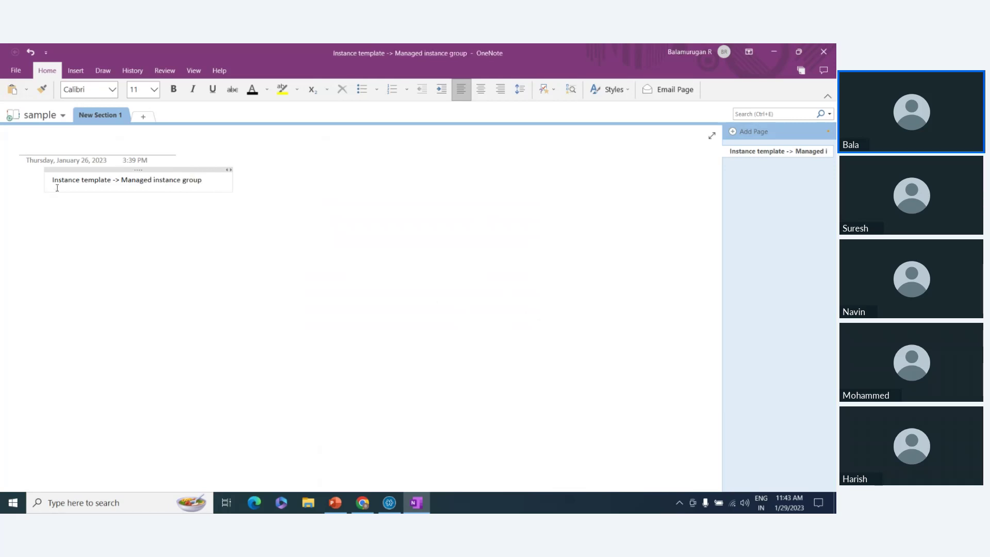
Switch back to the Google Cloud console in Chrome, look through the instance templates, disks and images, and return to instance templates.
key("alt+Tab")
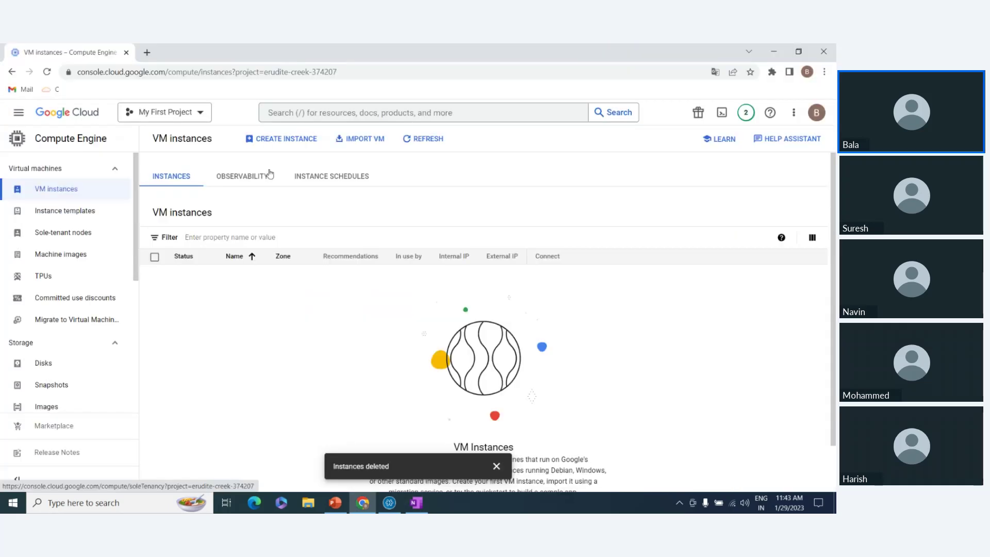
scroll(77, 268, "up", 1)
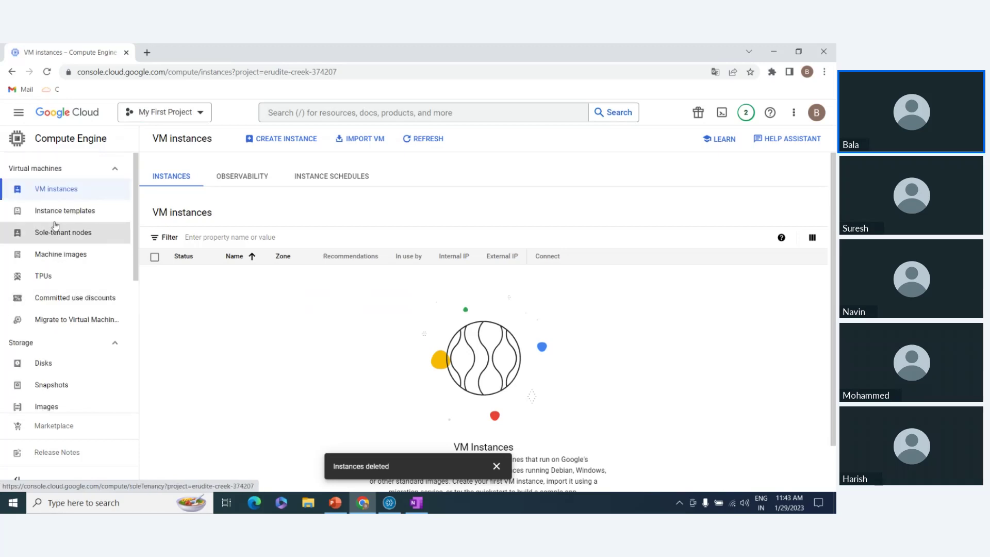
left_click(82, 215)
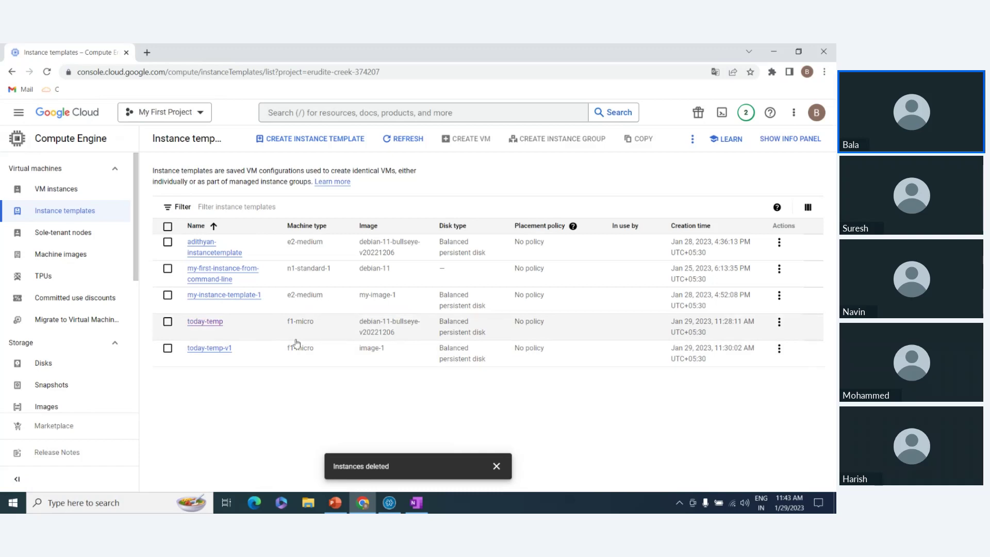
left_click(75, 365)
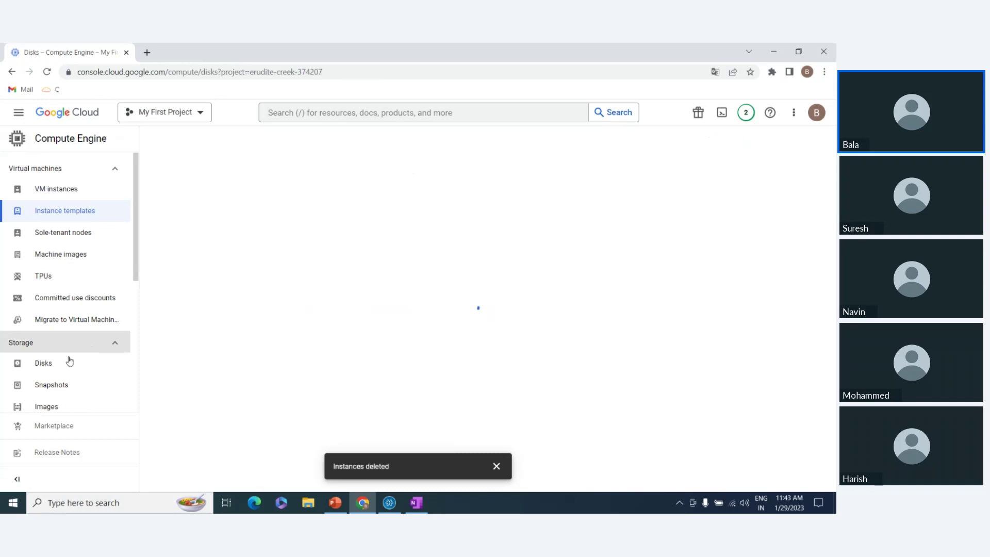
scroll(67, 340, "down", 4)
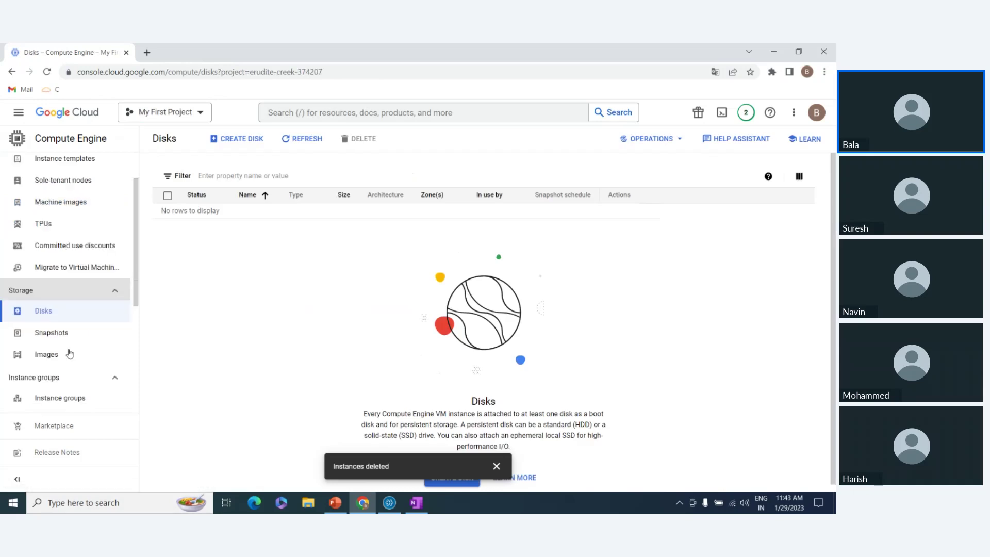
scroll(66, 279, "up", 3)
left_click(62, 353)
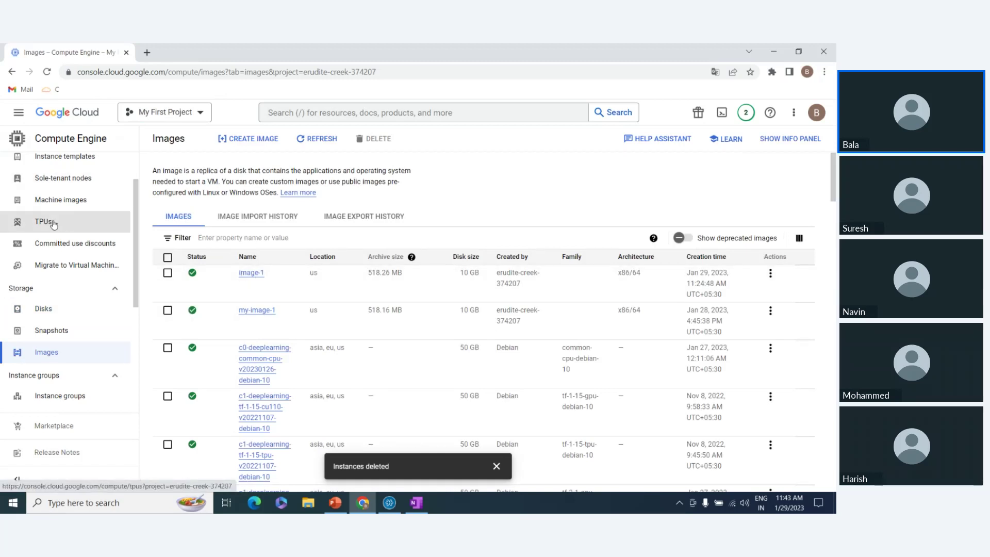
scroll(66, 216, "up", 1)
left_click(70, 211)
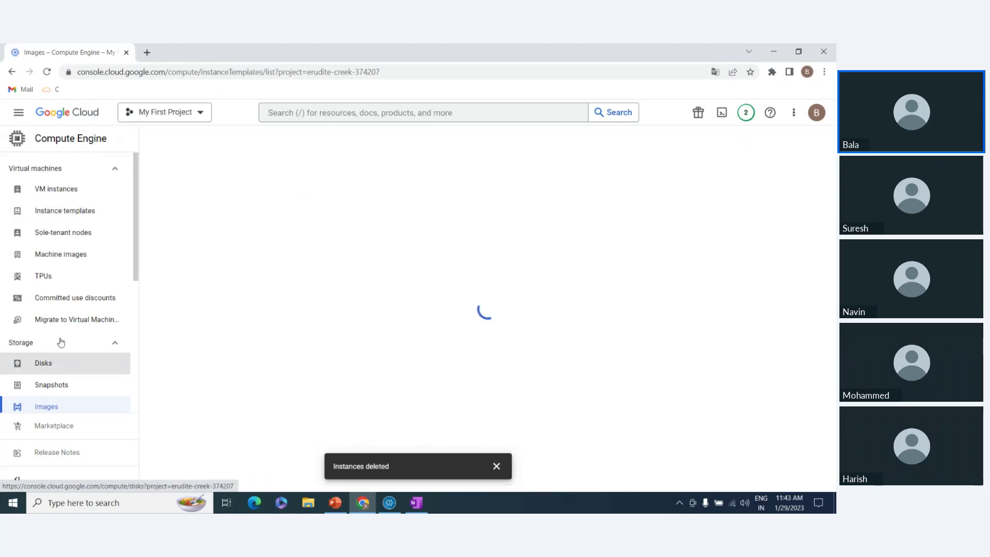
Open the Compute Engine health checks page by way of instance groups and read how a health check judges an instance.
scroll(42, 247, "down", 5)
scroll(39, 242, "up", 1)
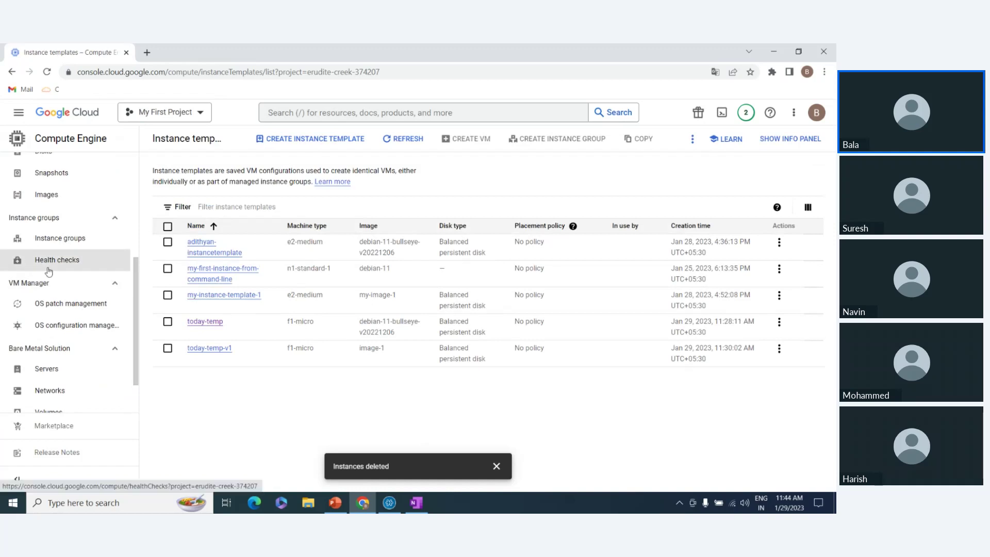
left_click(60, 247)
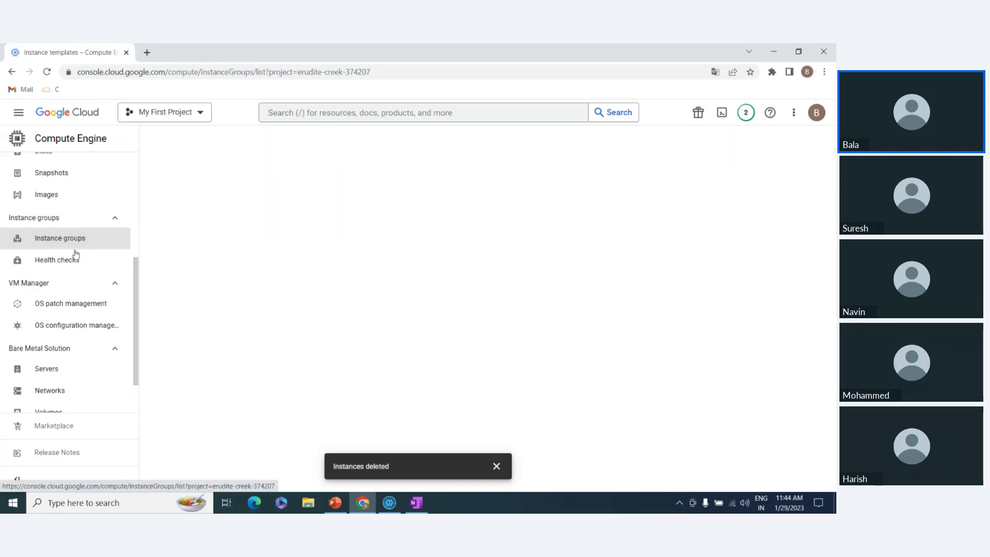
left_click(57, 262)
left_click(61, 264)
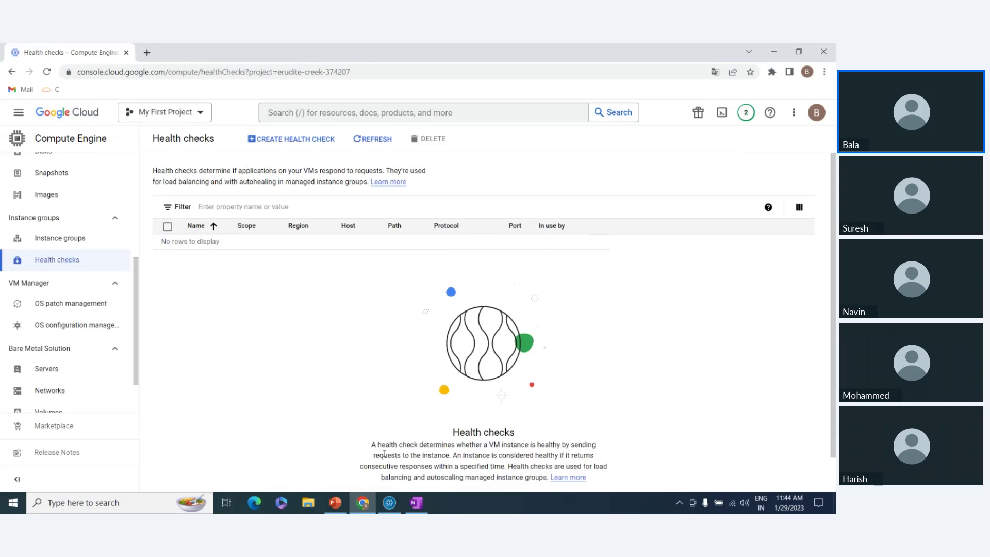
left_click_drag(372, 444, 446, 459)
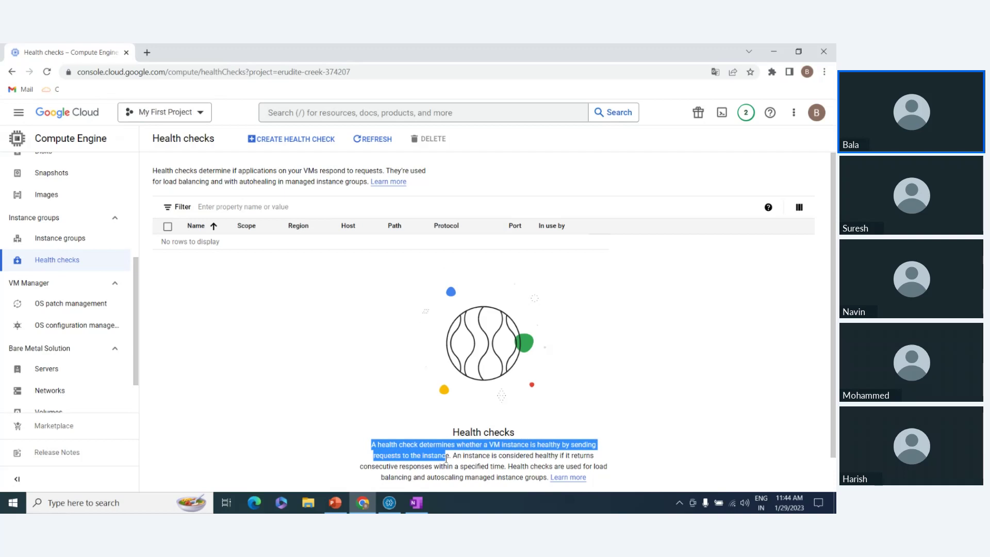
left_click(548, 457)
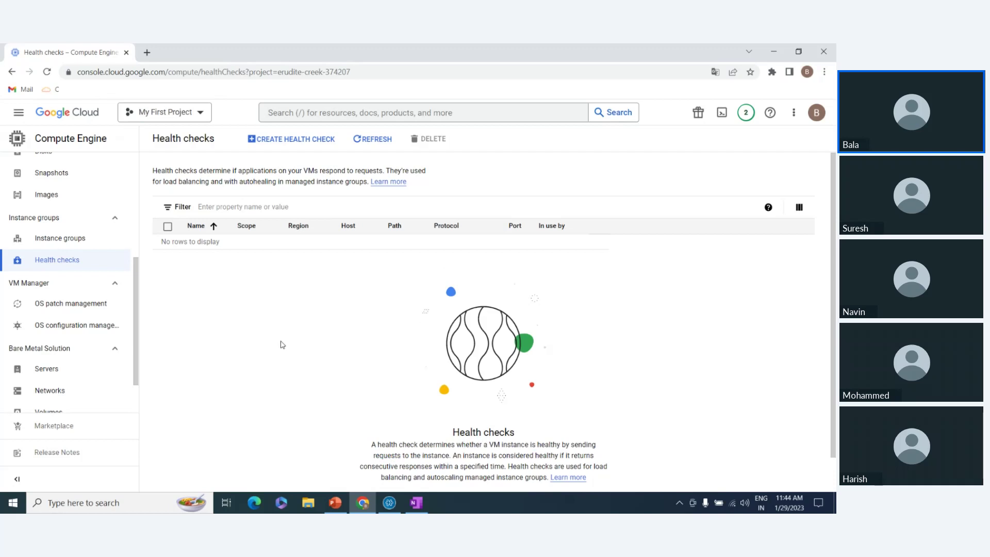
Start a new health check named health-check-1 and go over its scope, protocol and port settings.
left_click(262, 139)
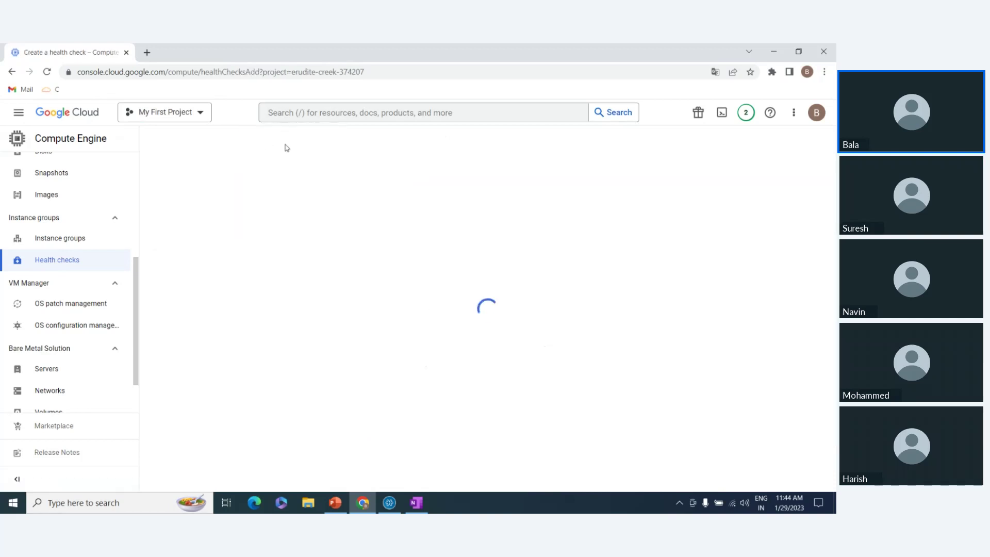
left_click(216, 218)
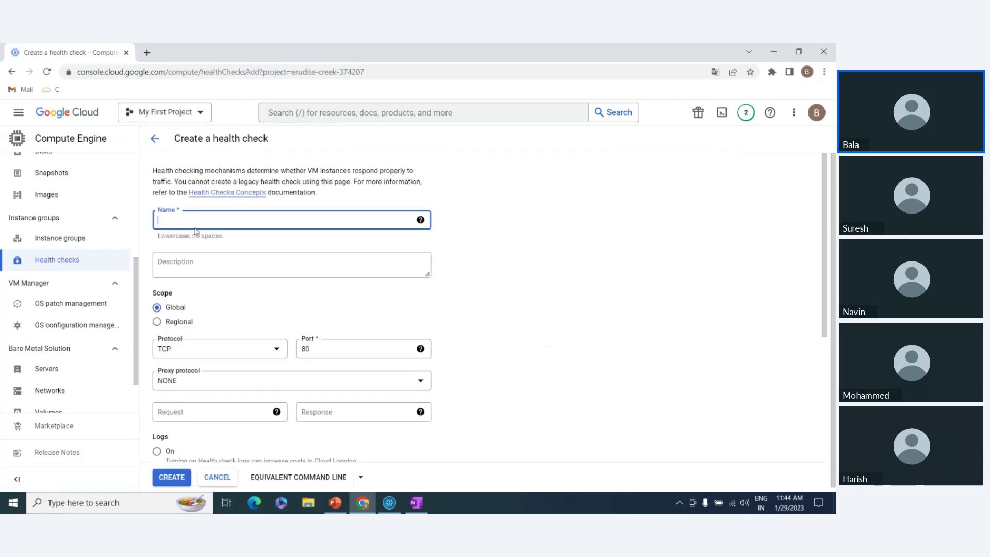
type("health-check-1")
left_click(536, 241)
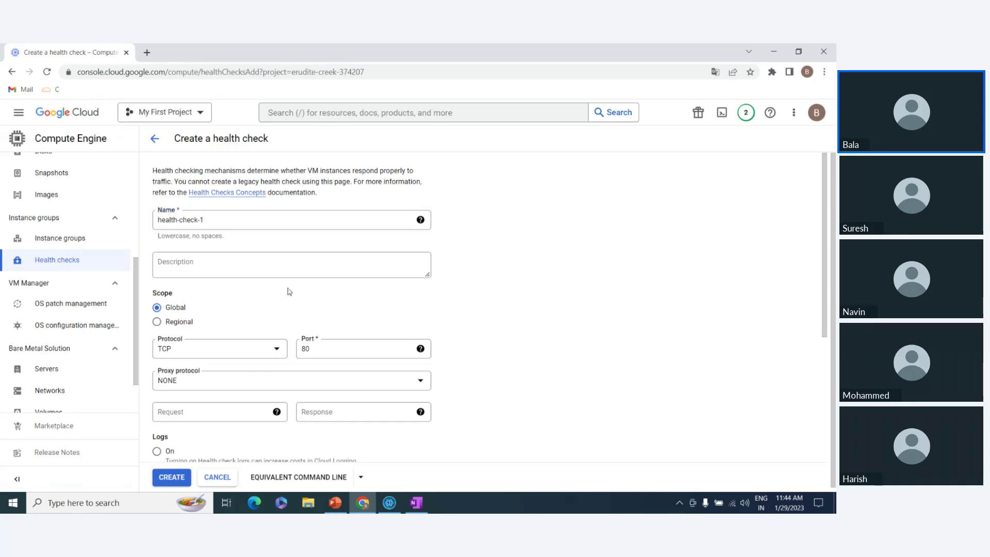
scroll(289, 292, "down", 2)
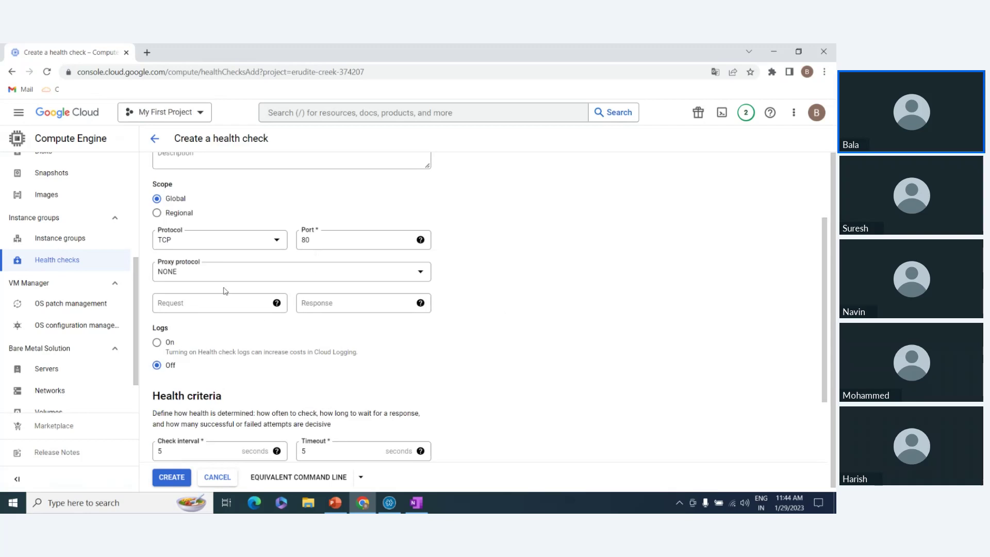
Set the unhealthy threshold to 2 consecutive failures, create the health check and refresh the list.
scroll(262, 373, "down", 2)
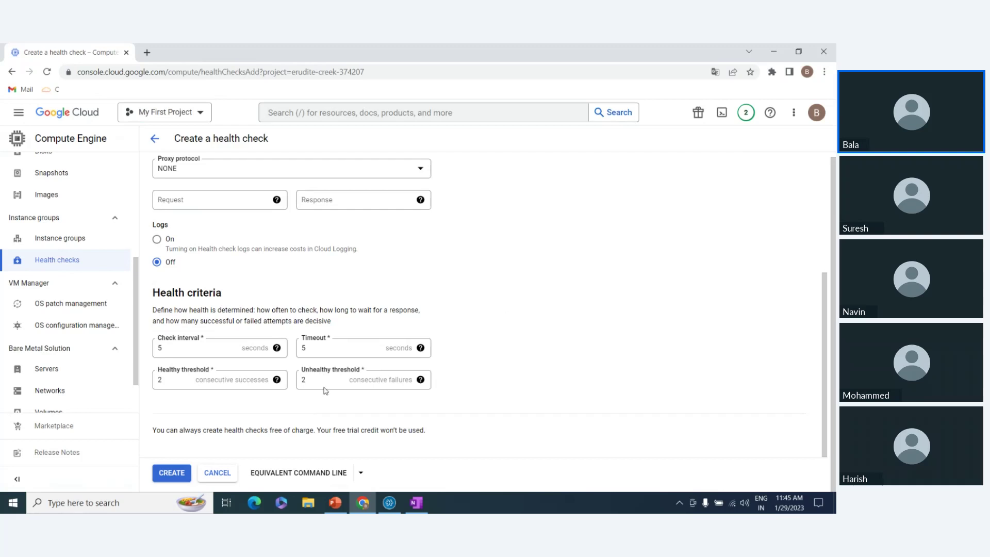
left_click(308, 379)
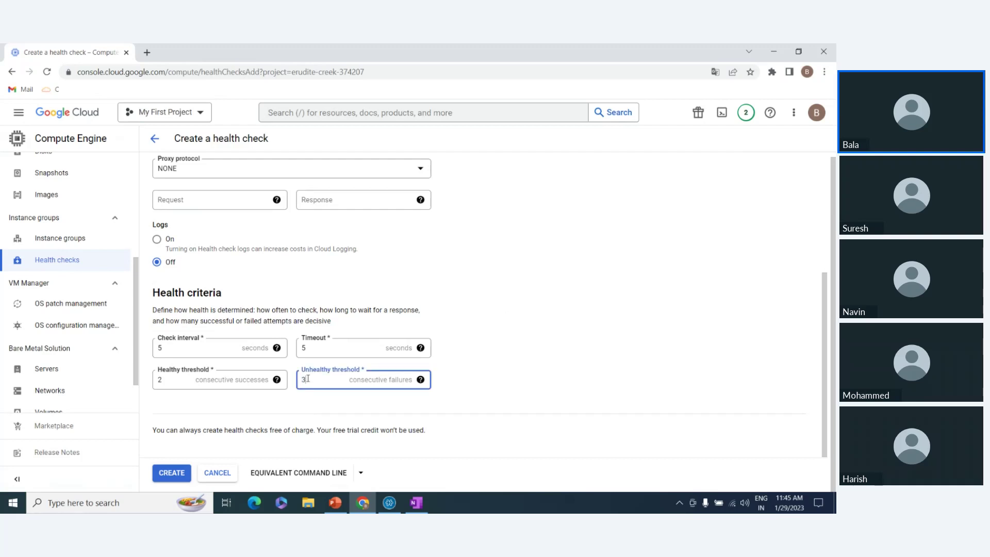
key("BackSpace")
type("2")
left_click(593, 349)
left_click(172, 473)
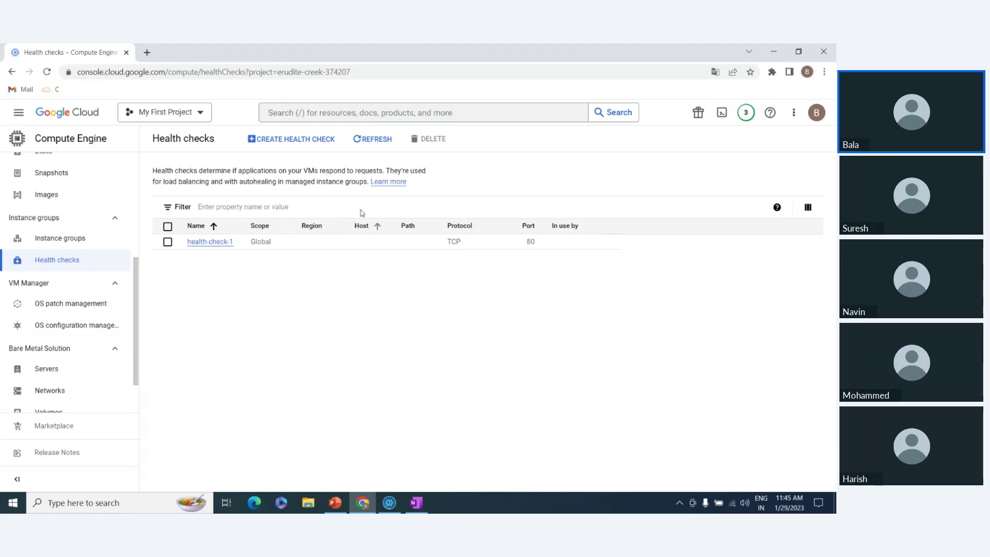
left_click(371, 140)
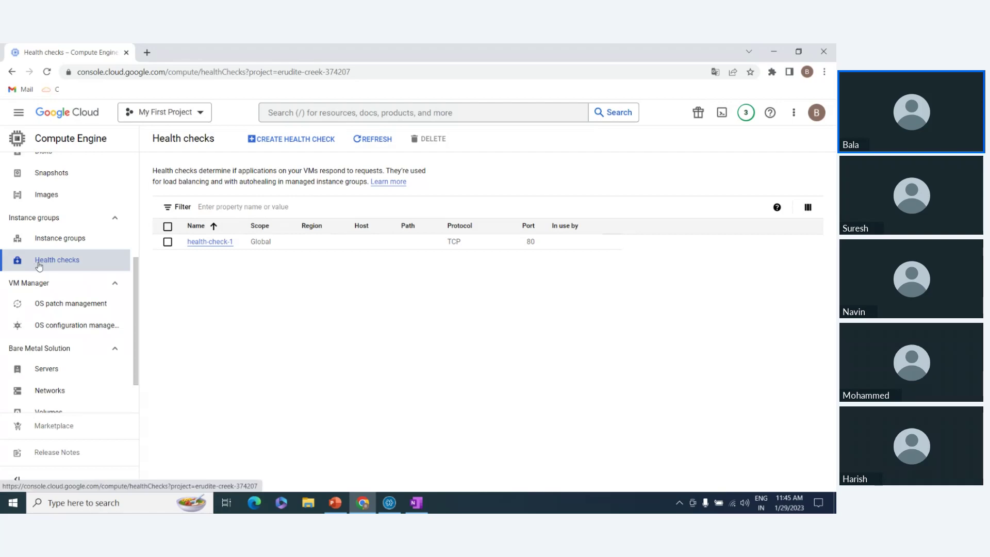
Start a new instance group from the instance groups page and choose today-temp-v1 as its instance template.
left_click(65, 239)
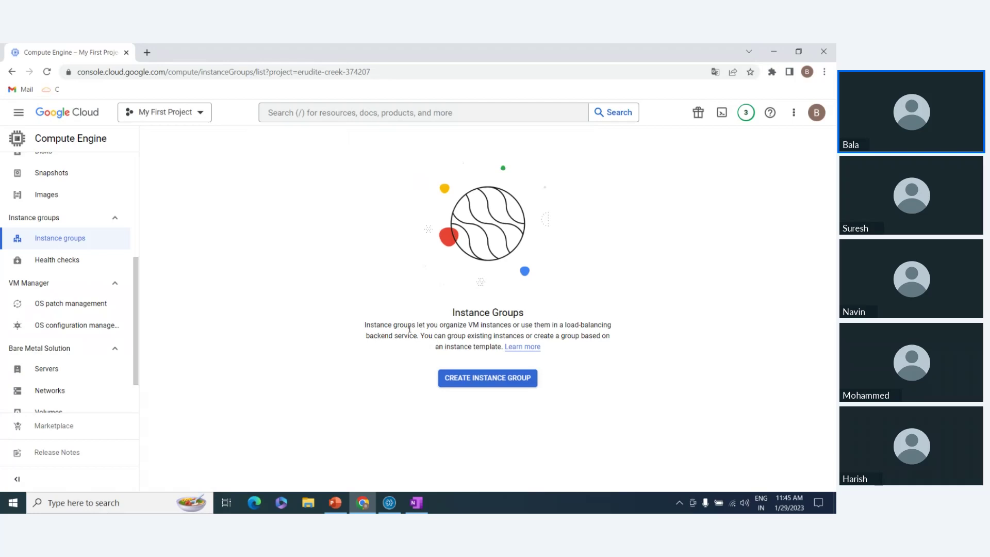
left_click_drag(421, 335, 525, 336)
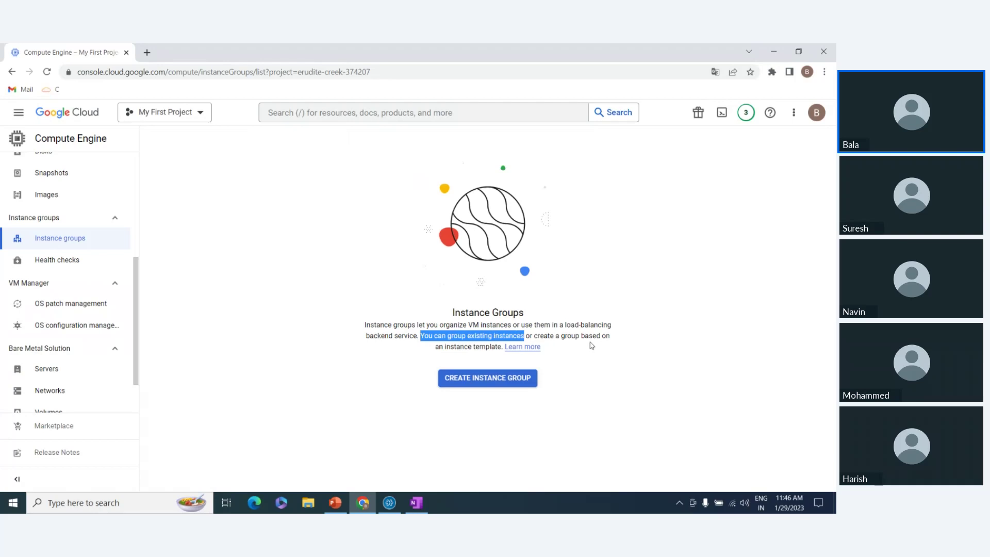
left_click(611, 360)
left_click(479, 384)
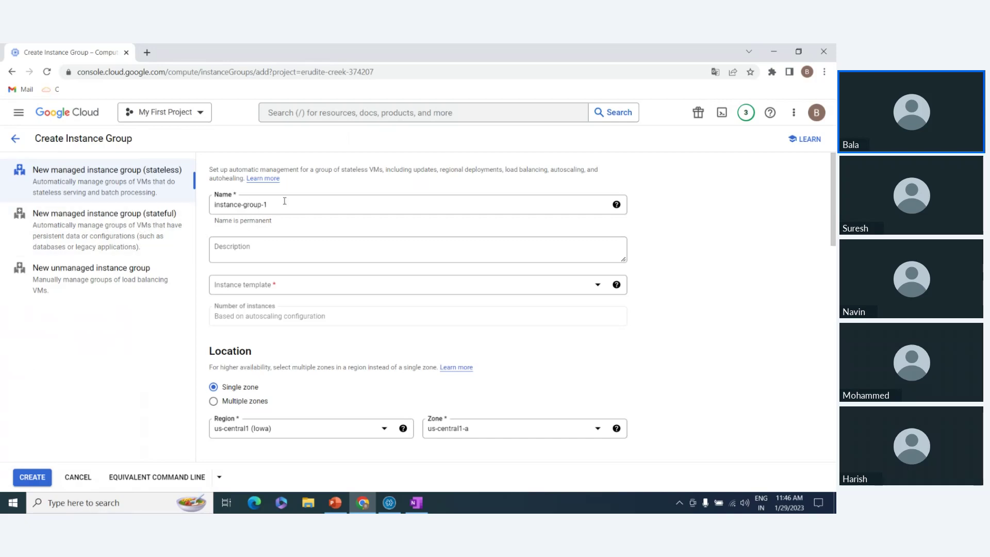
left_click(262, 290)
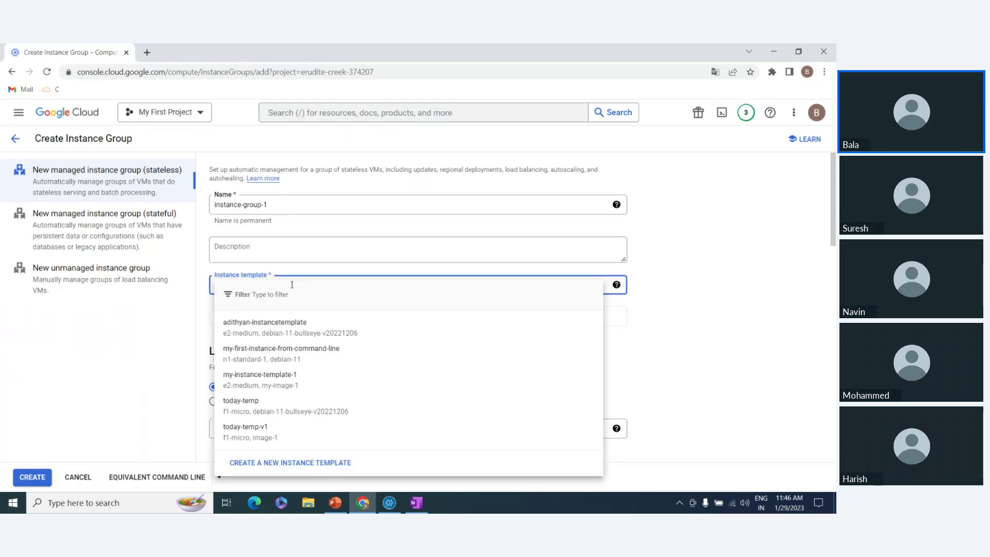
left_click(269, 439)
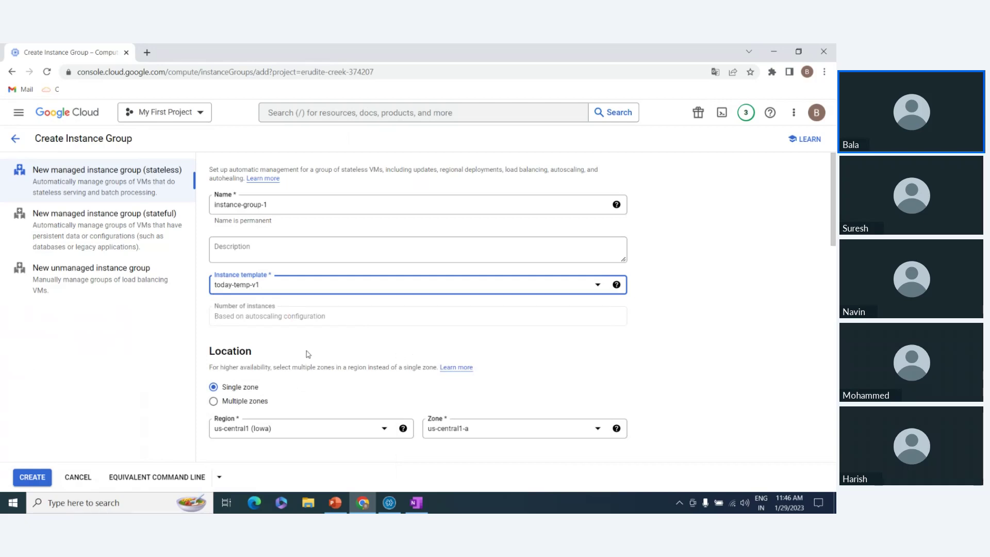
Try the multiple-zones location with us-central1-a added and removed again, and switch the location back to a single zone.
scroll(308, 342, "down", 2)
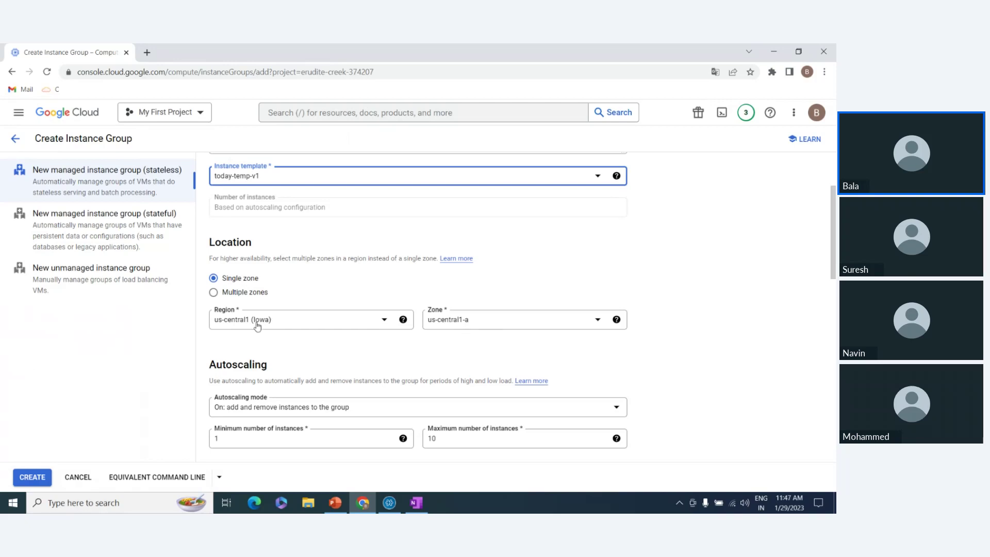
left_click(484, 324)
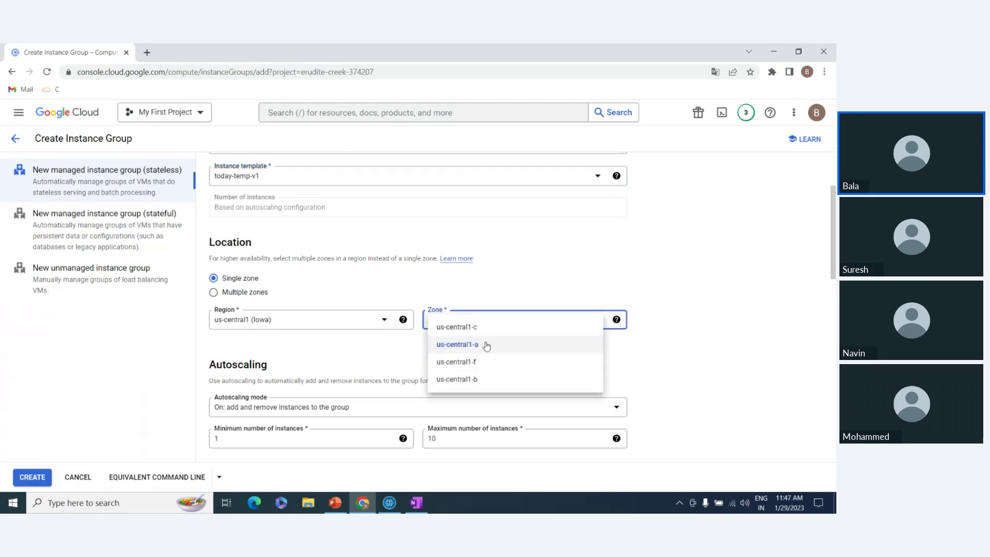
left_click(441, 322)
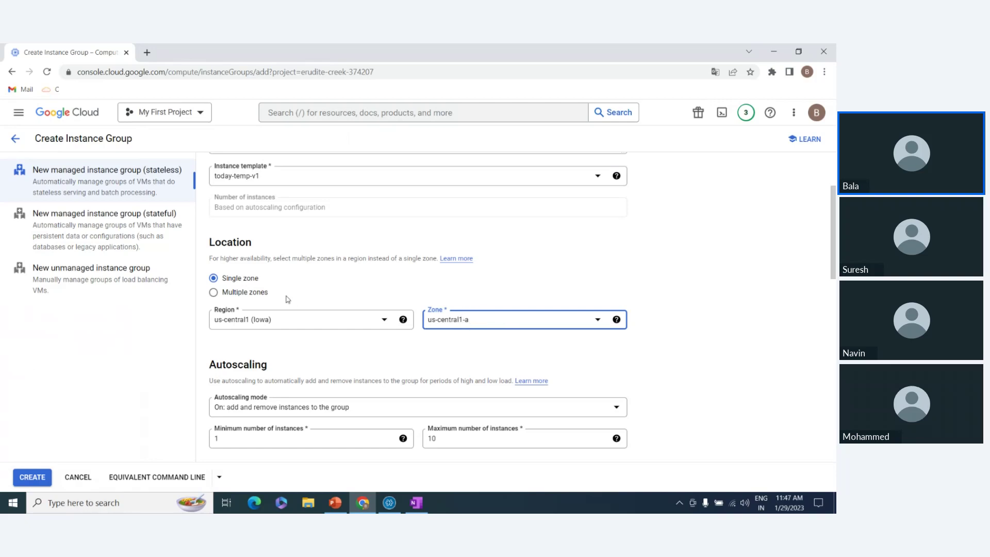
left_click(242, 293)
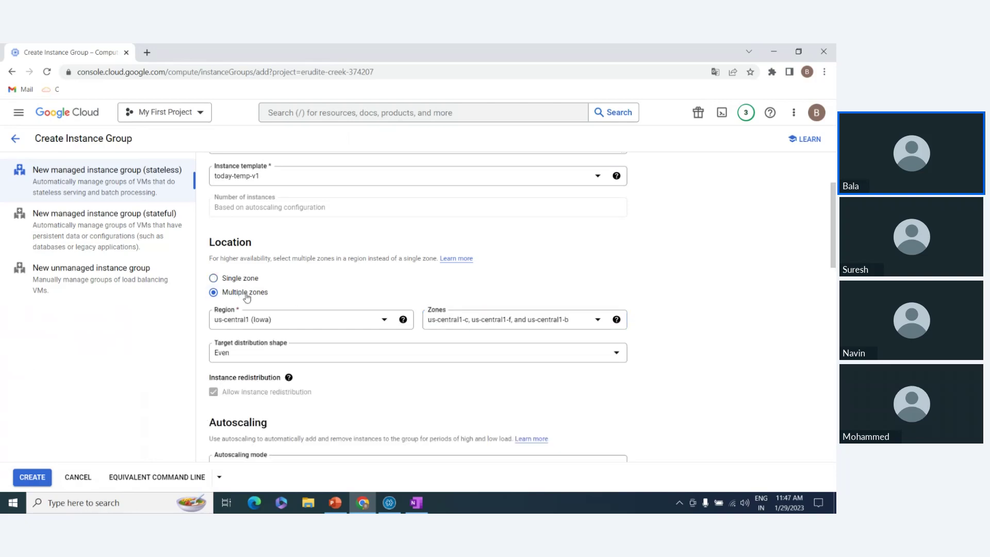
left_click(482, 320)
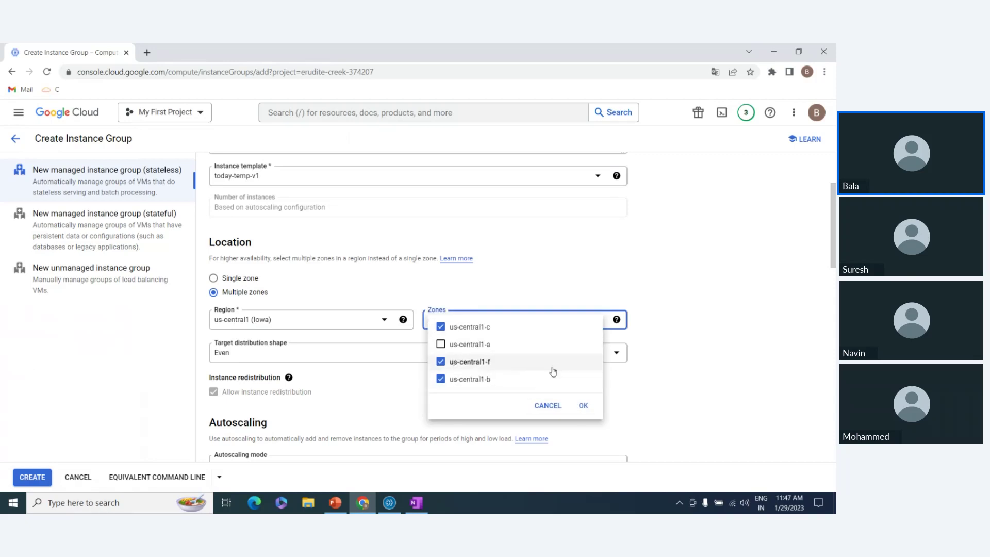
left_click(473, 352)
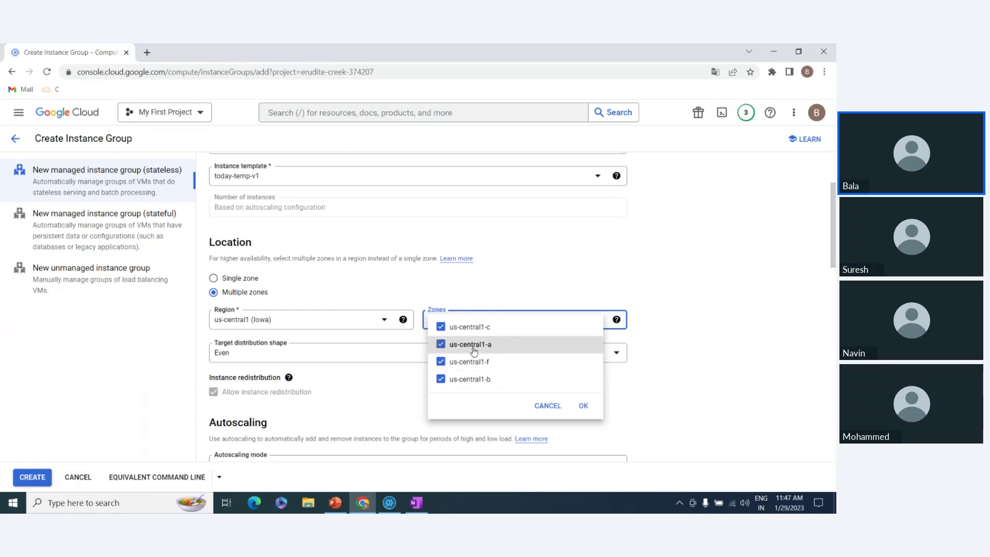
left_click(582, 409)
left_click(528, 324)
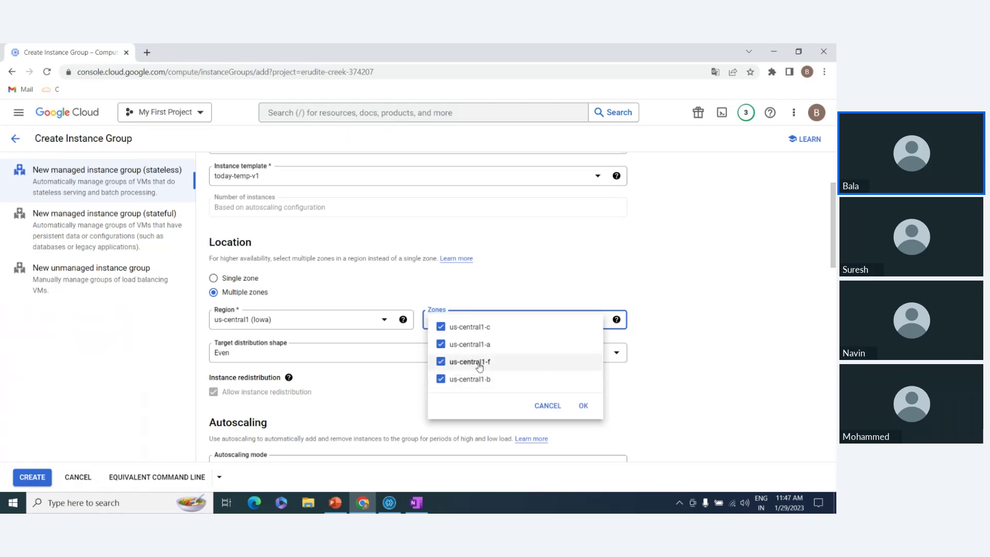
left_click(494, 346)
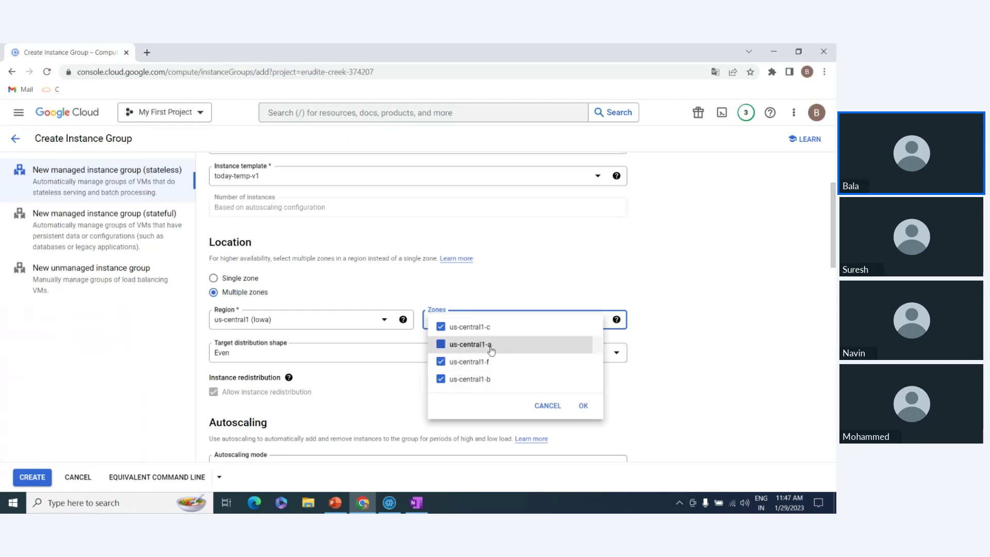
left_click(583, 406)
left_click(253, 279)
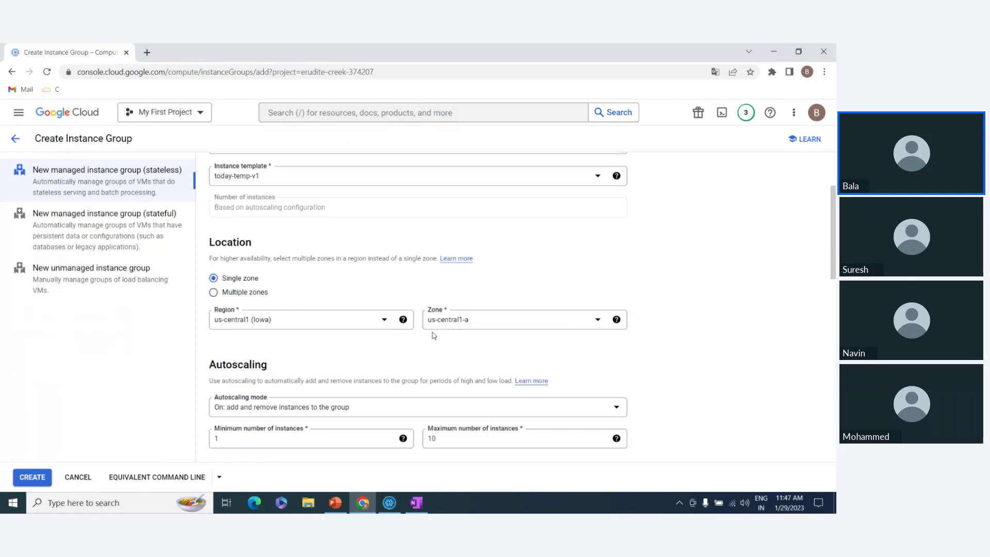
Read the autoscaling description, try the mode "Off: do not autoscale" and set it back to "On: add and remove instances to the group".
scroll(361, 334, "down", 1)
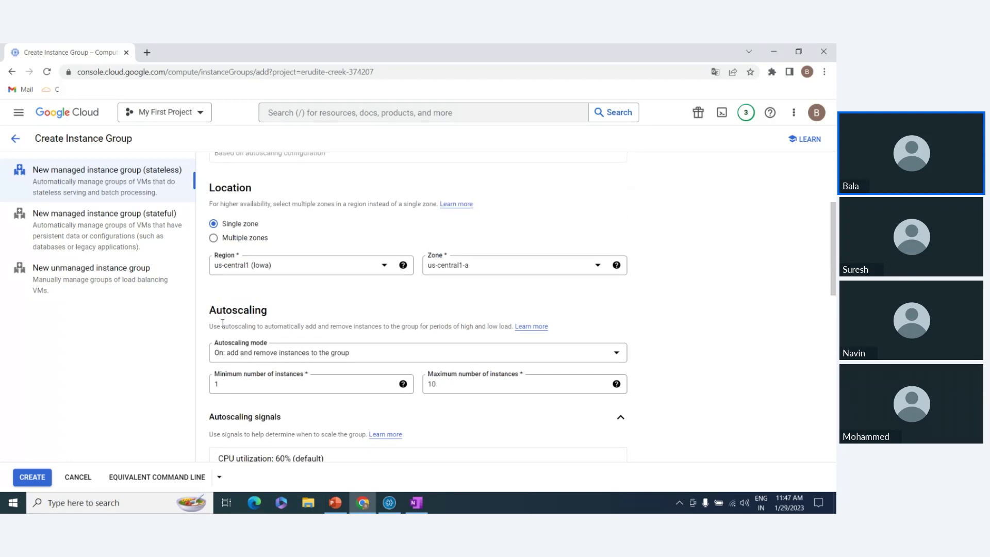
scroll(233, 325, "down", 1)
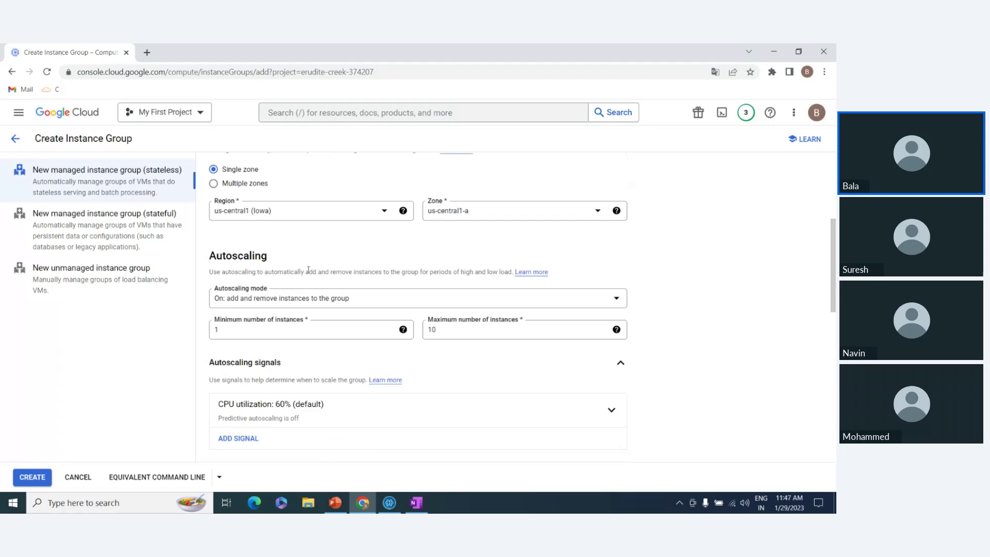
left_click_drag(265, 272, 515, 272)
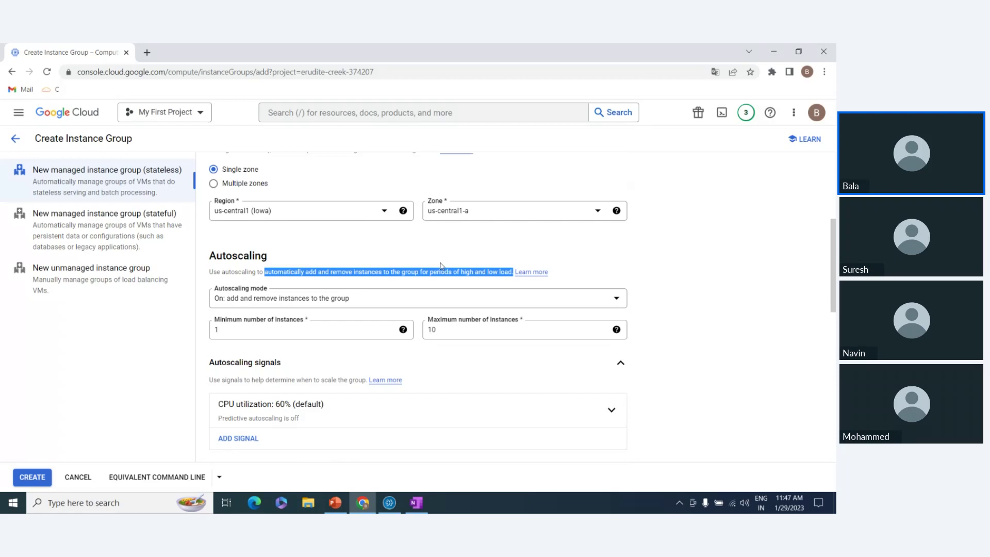
left_click(416, 261)
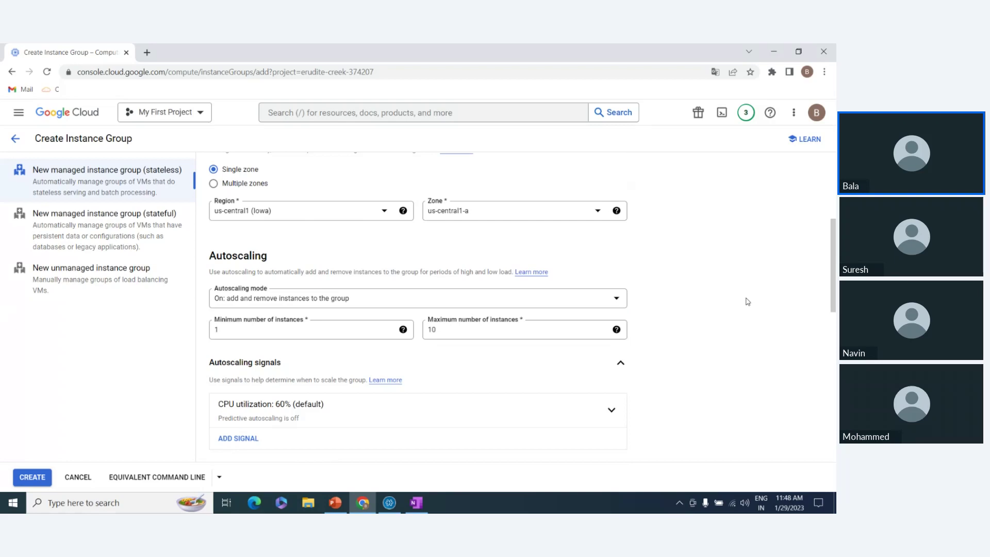
left_click(321, 298)
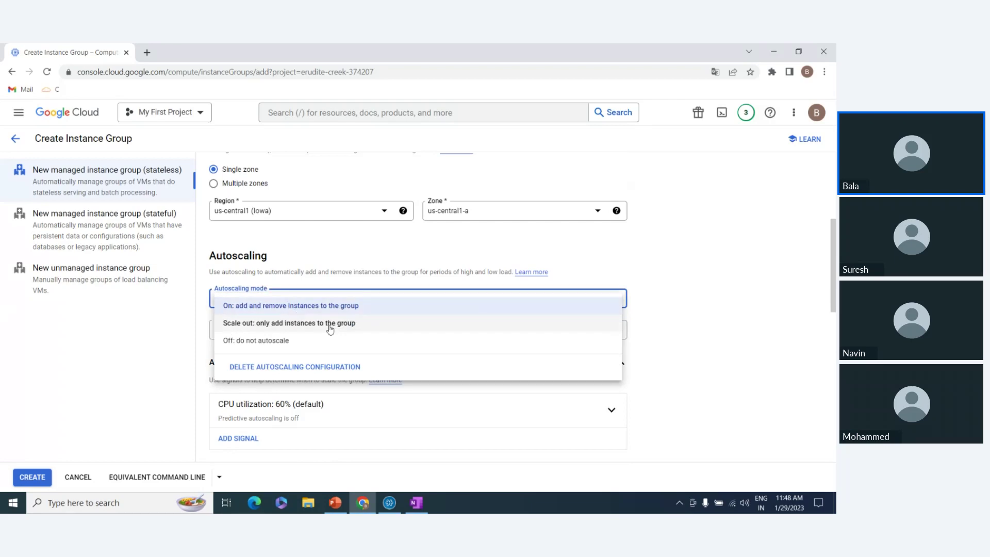
left_click(253, 342)
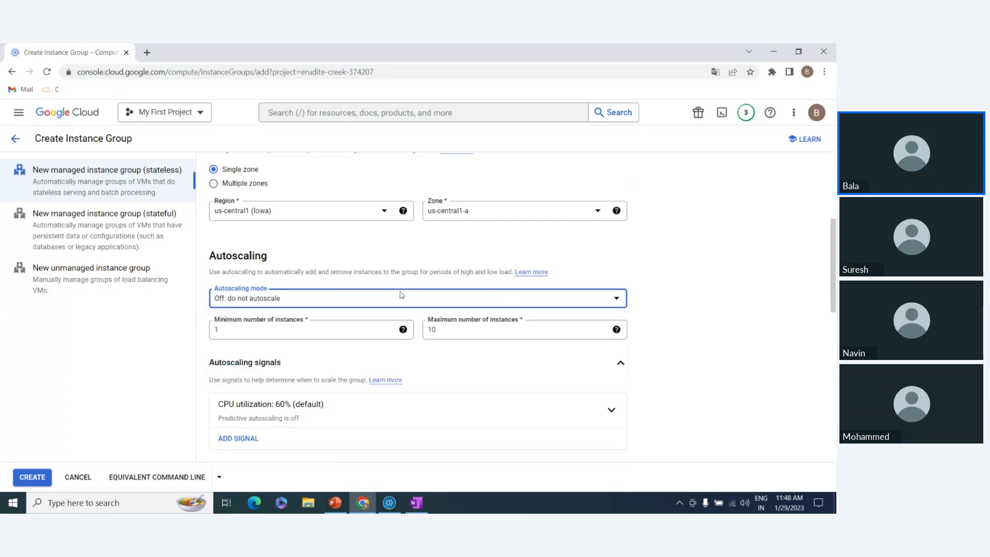
left_click(284, 303)
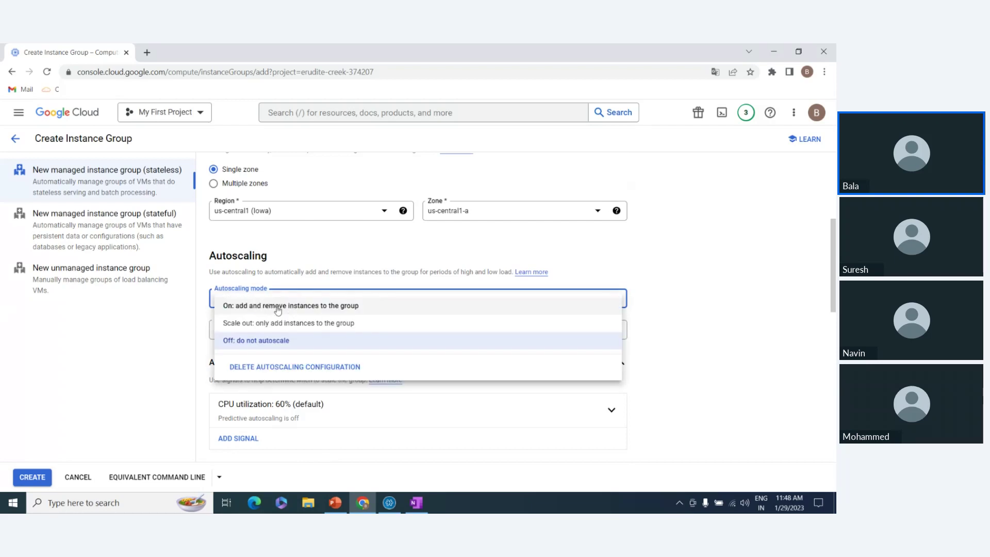
left_click(275, 305)
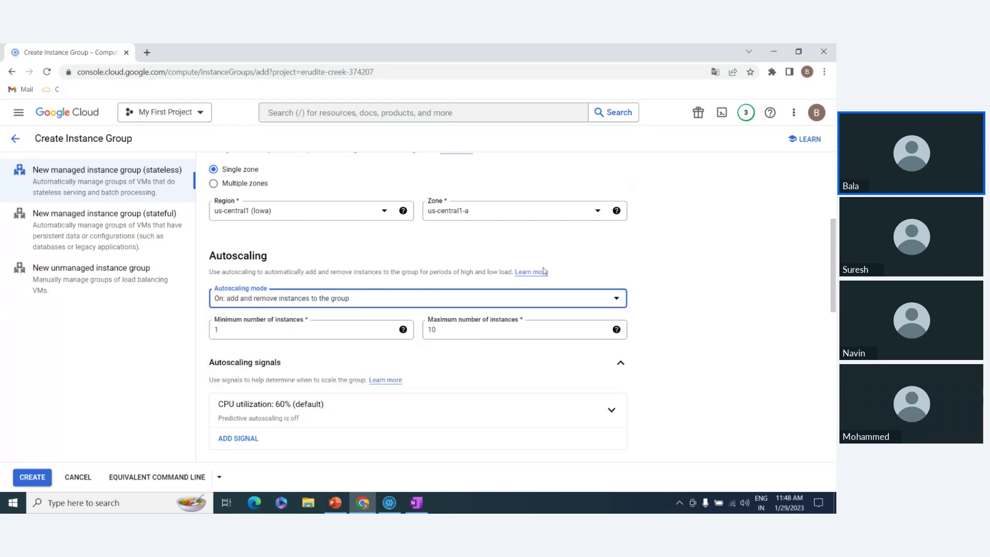
Examine the minimum and maximum number of instances settings and collapse the autoscaling signals section.
left_click(648, 261)
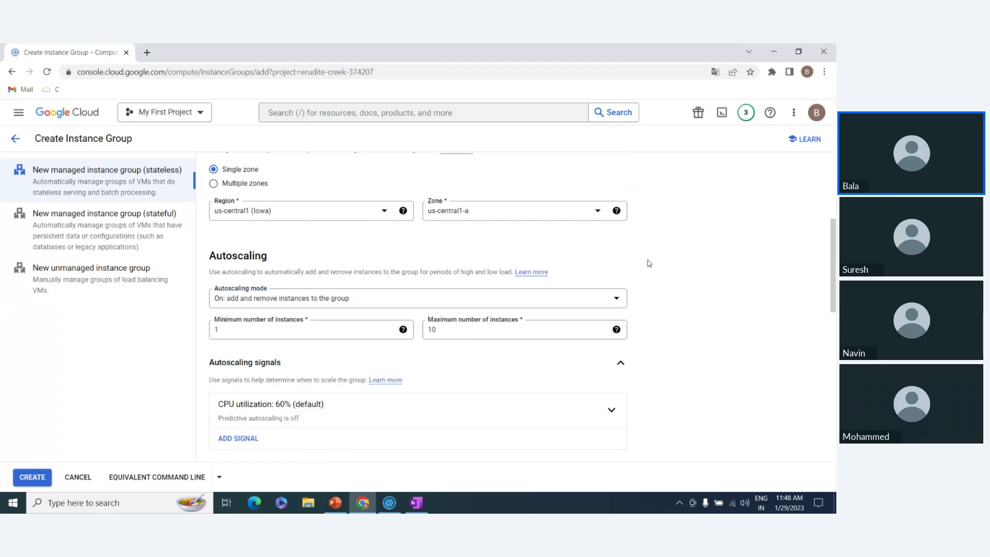
double_click(220, 320)
left_click(308, 319)
triple_click(307, 318)
left_click(308, 325)
left_click(248, 343)
left_click(251, 330)
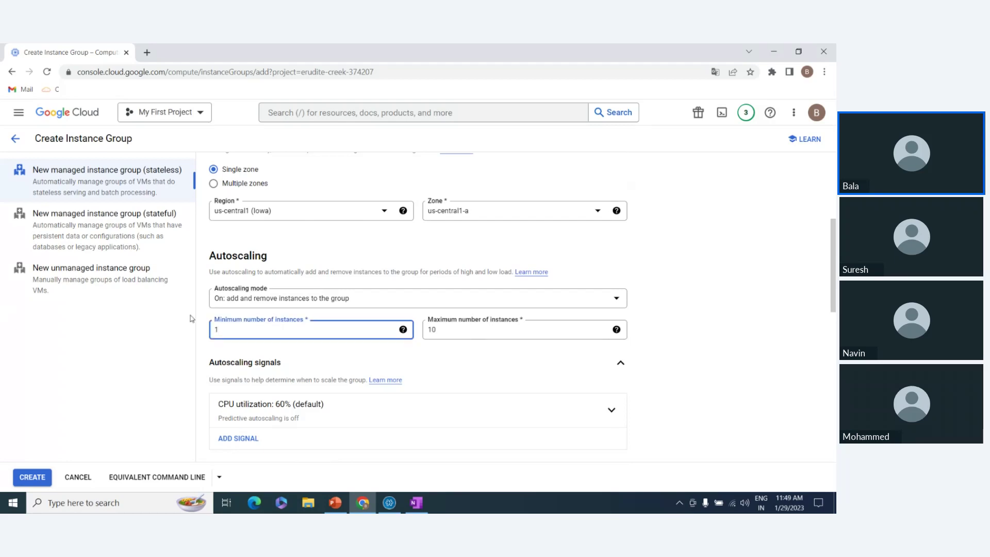
left_click(411, 359)
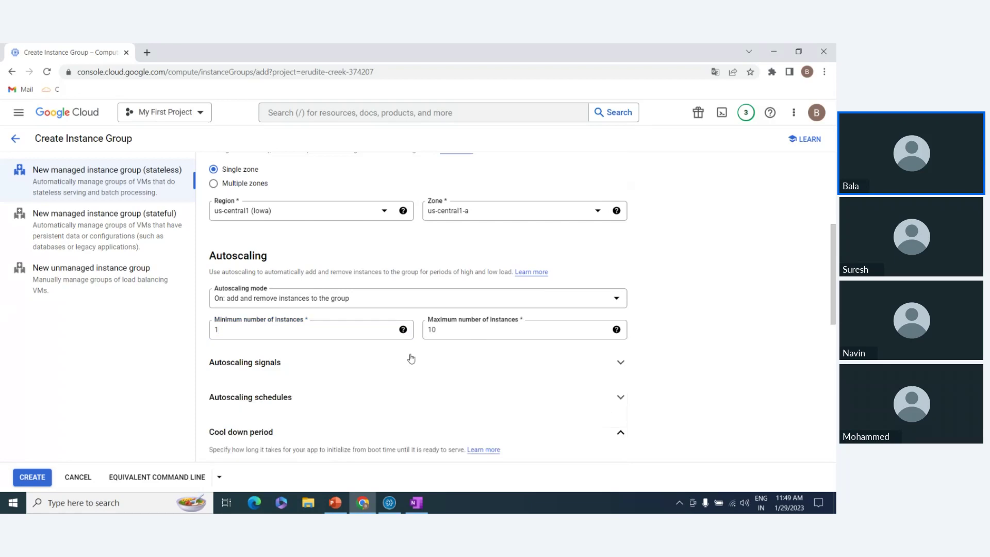
Try a maximum of 1000 instances and a minimum of 50 for autoscaling.
double_click(464, 331)
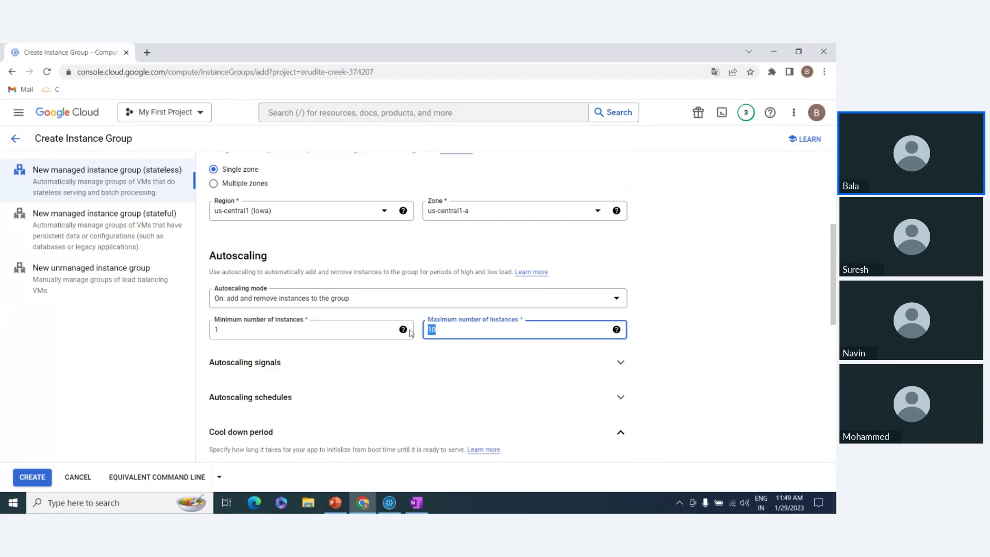
type("1000")
left_click(246, 333)
key("BackSpace")
type("50")
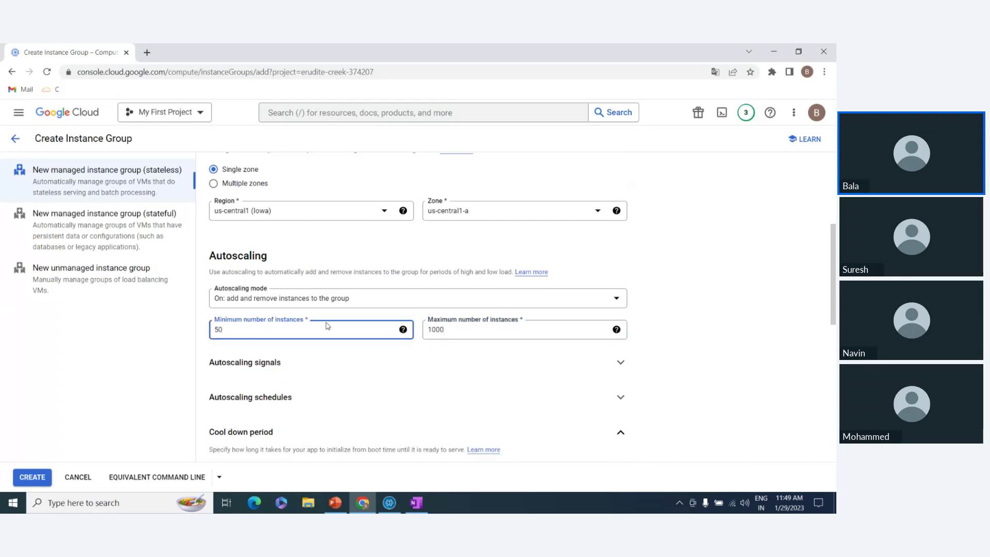
Set the minimum number of instances to 1 and the maximum number to 5.
key("BackSpace")
key("BackSpace")
type("1")
left_click(461, 330)
key("BackSpace")
key("BackSpace")
key("BackSpace")
key("BackSpace")
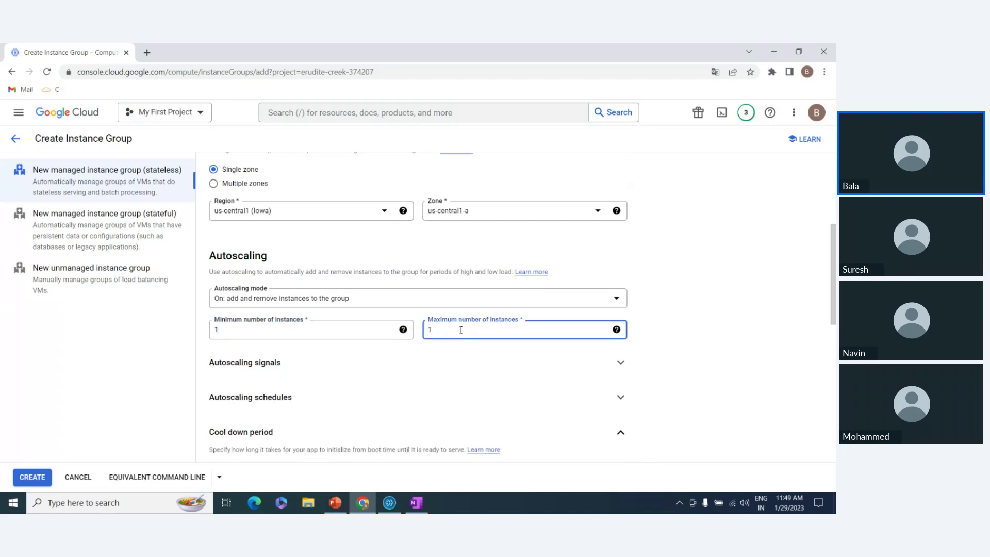
type("5")
left_click(713, 296)
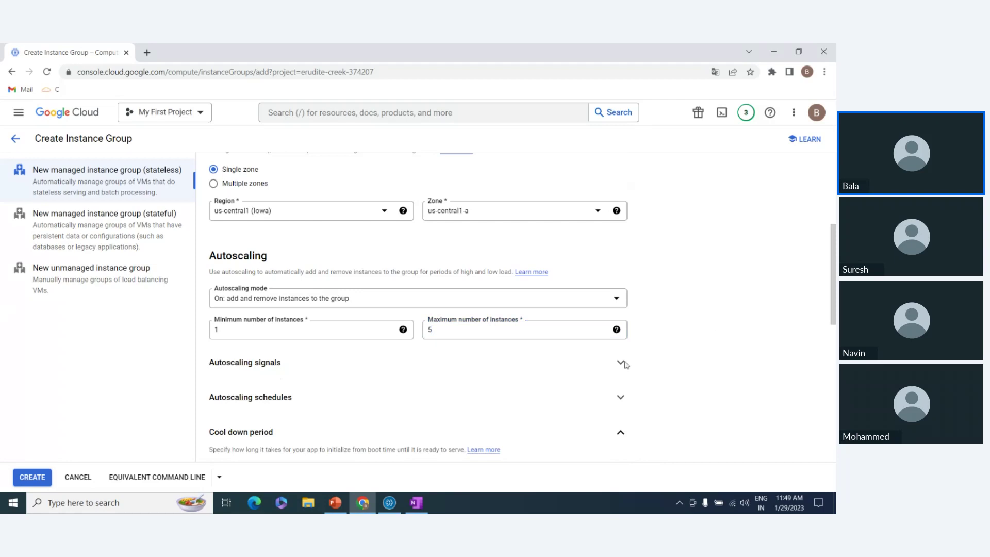
Expand the autoscaling signals and examine the CPU utilization signal with its predictive autoscaling options.
left_click(550, 370)
scroll(550, 370, "down", 2)
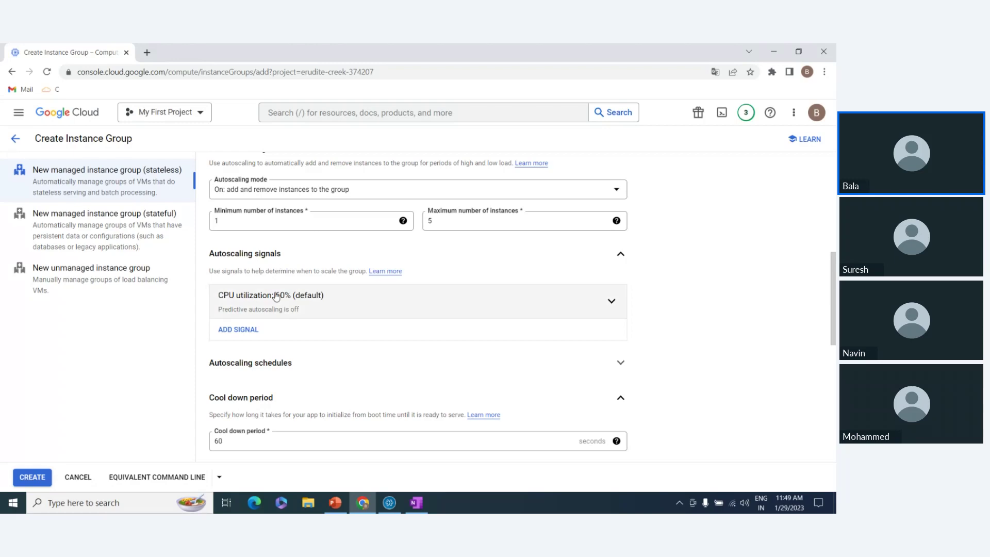
scroll(284, 309, "up", 1)
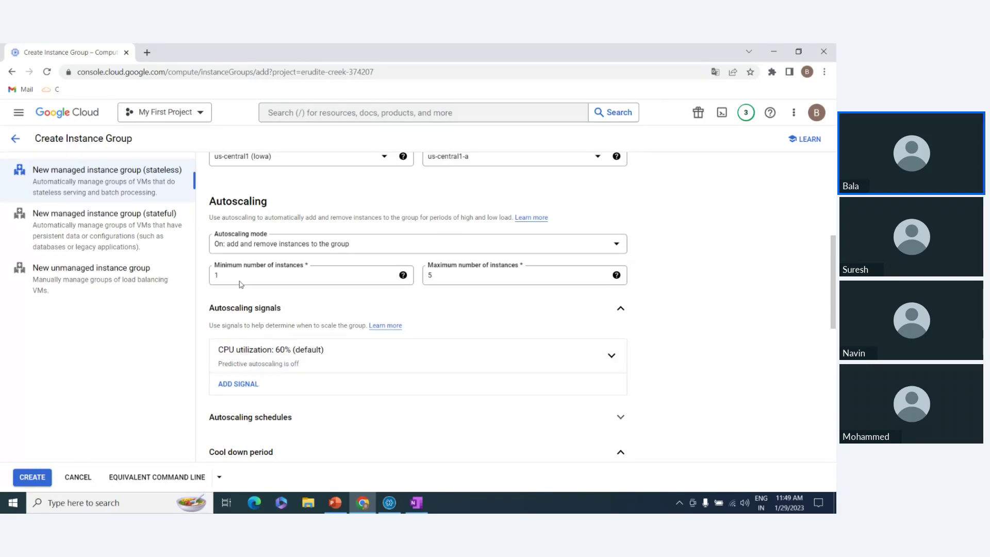
left_click(283, 354)
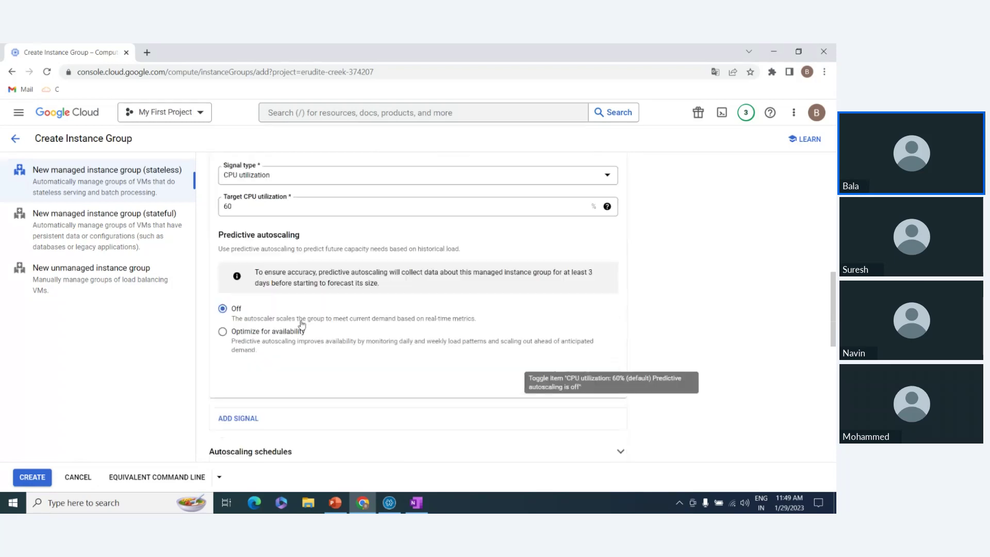
Start a new autoscaling signal, view the available signal types and cancel the new signal.
left_click(237, 428)
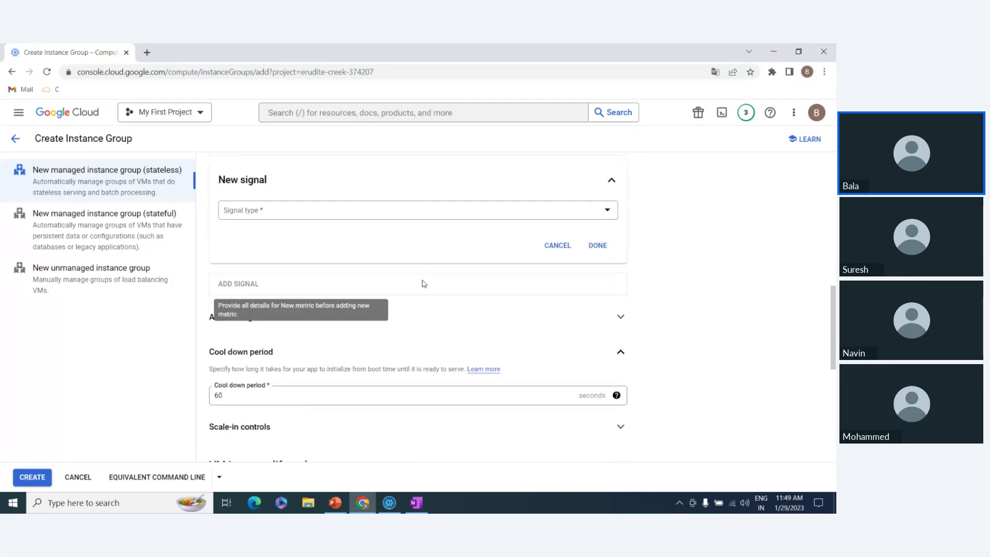
left_click(520, 261)
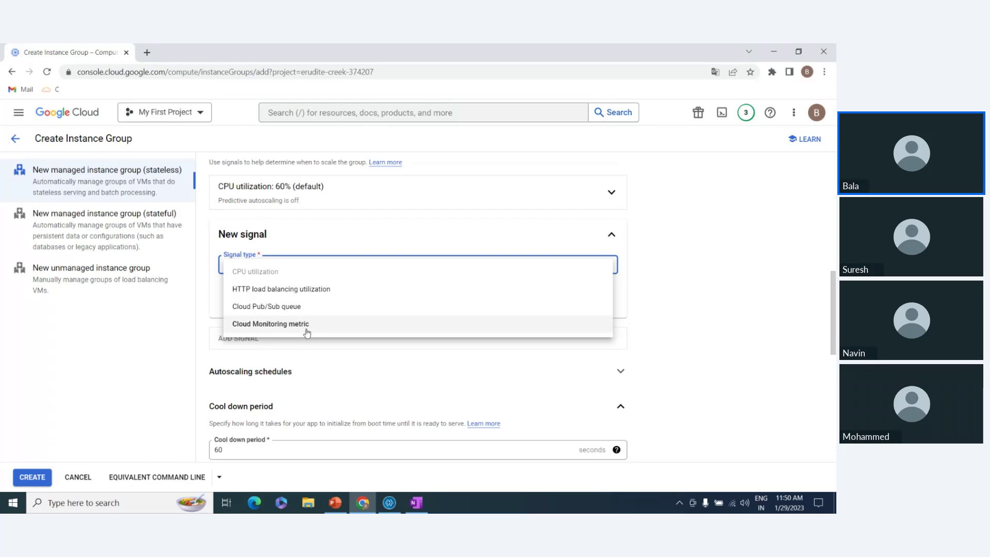
left_click(528, 380)
left_click(560, 303)
scroll(278, 268, "up", 3)
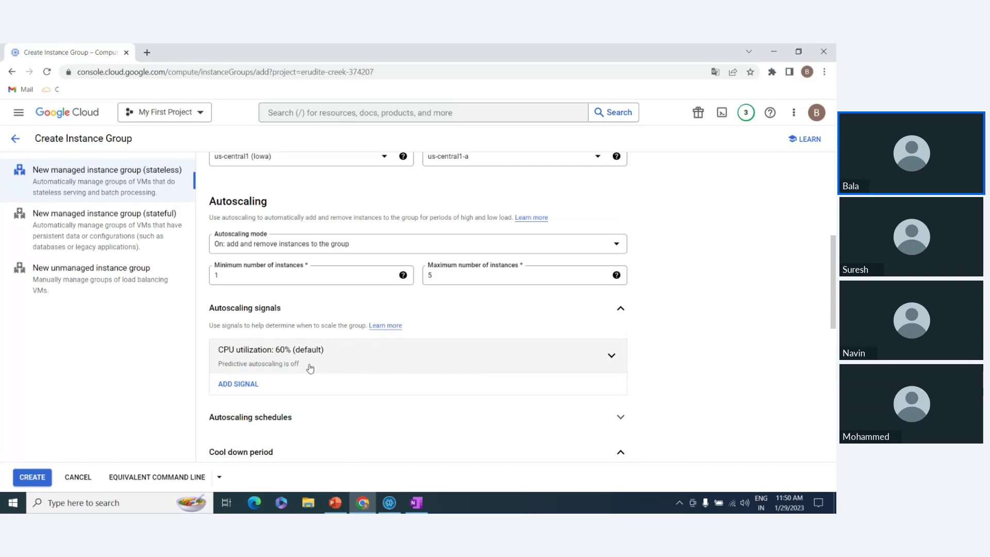
Look into the autoscaling schedules section and read the cool down period setting alongside the CPU utilization signal.
scroll(310, 367, "down", 2)
left_click(269, 309)
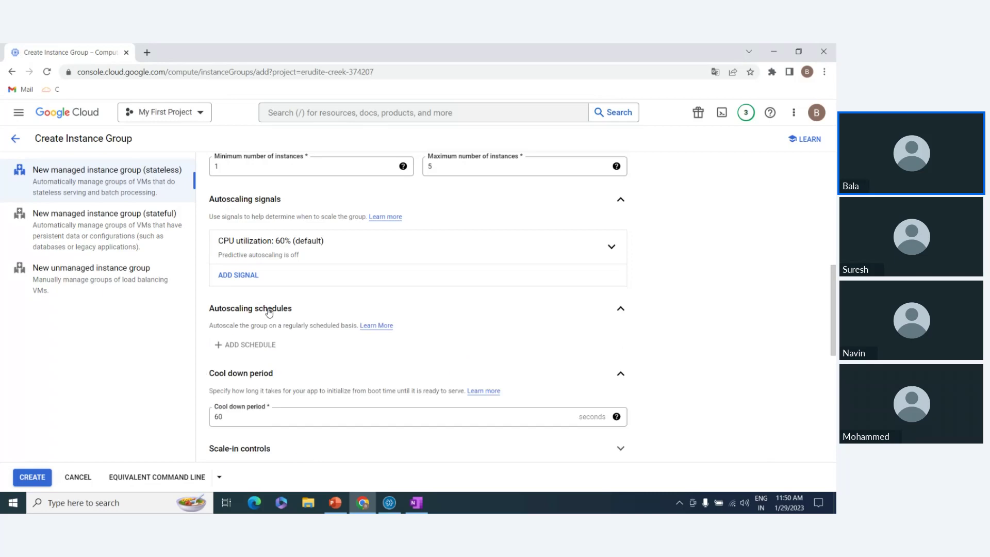
left_click(269, 309)
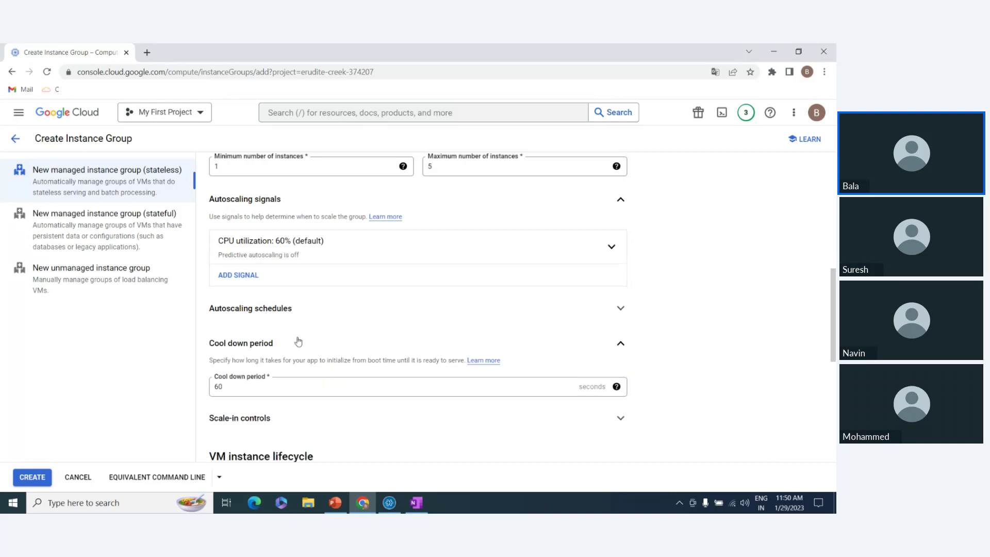
scroll(298, 341, "down", 2)
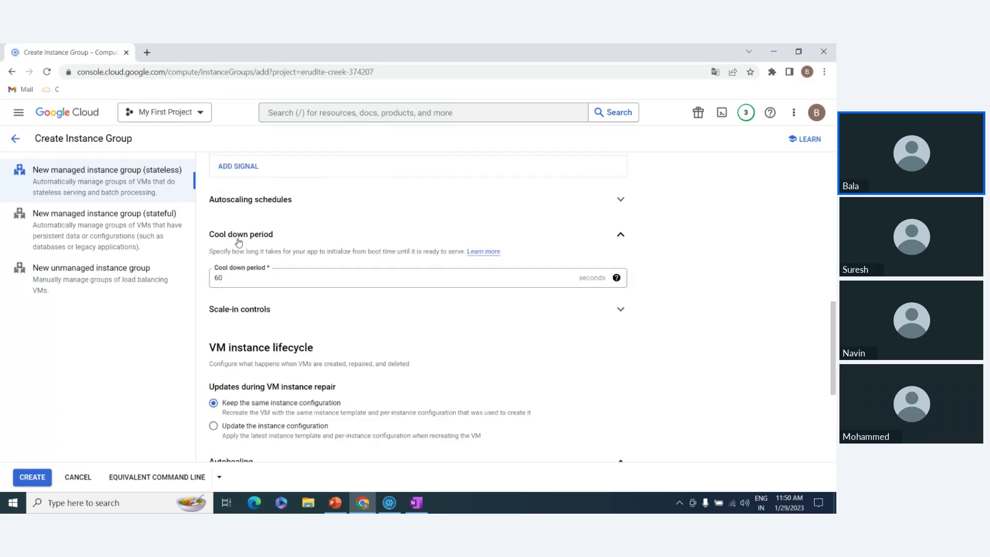
scroll(274, 255, "up", 1)
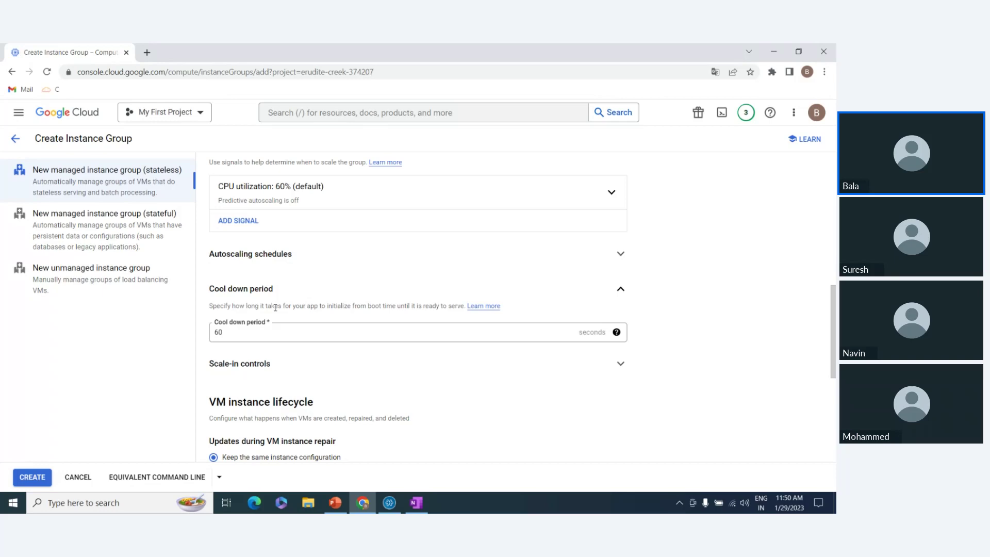
scroll(317, 308, "up", 2)
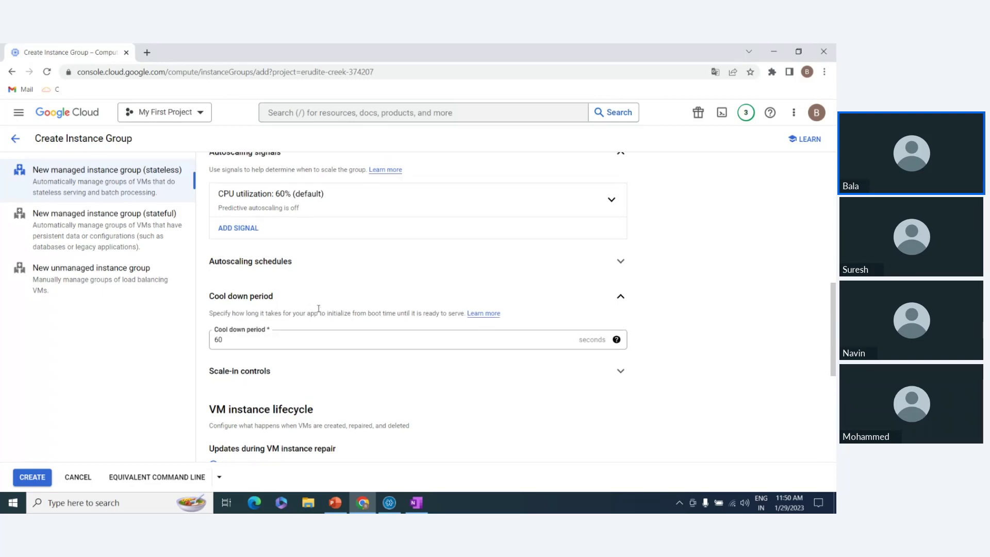
scroll(318, 393, "up", 1)
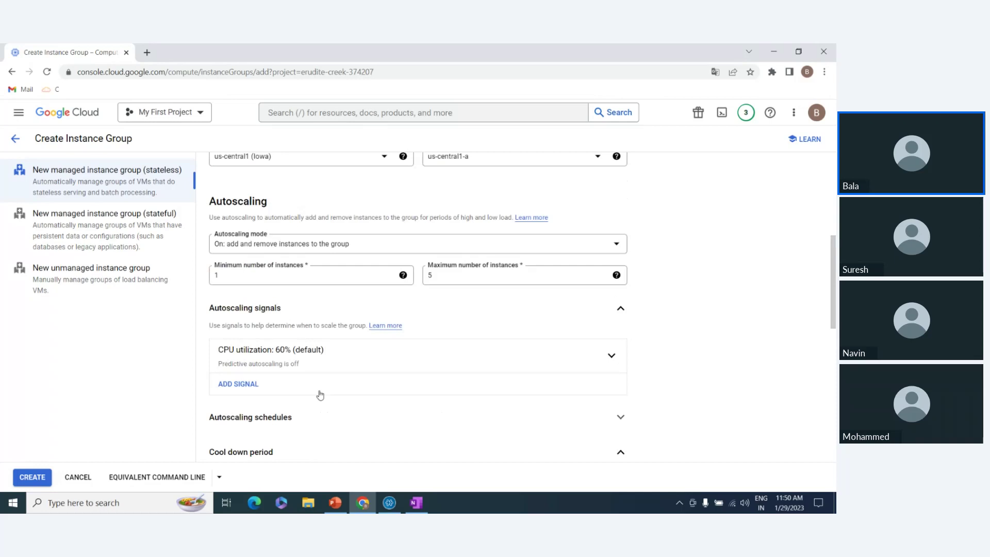
scroll(321, 395, "down", 1)
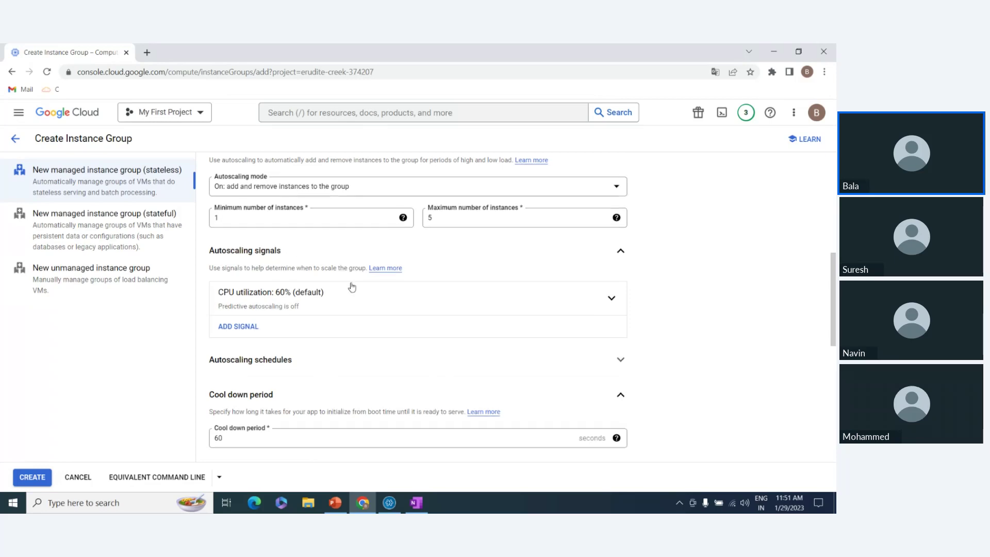
scroll(245, 306, "down", 2)
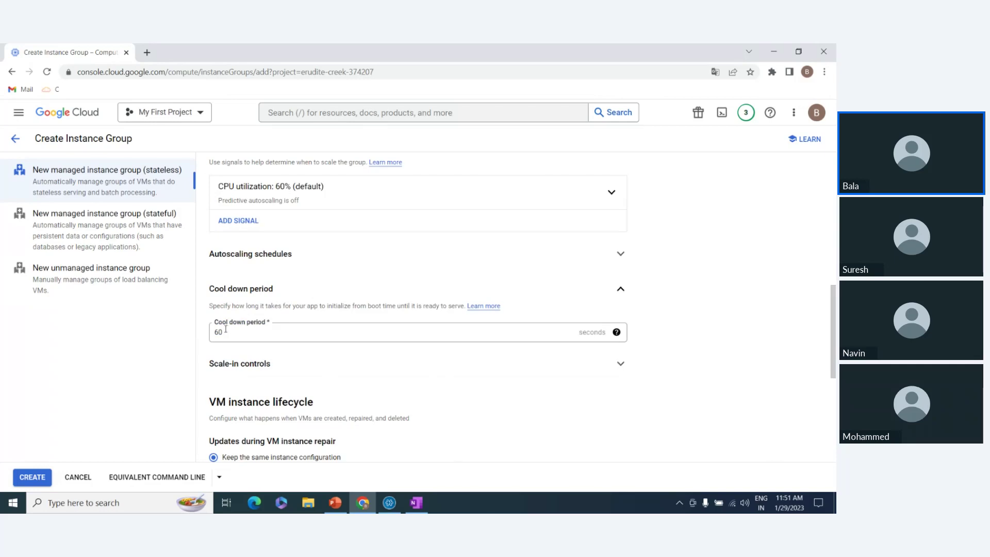
scroll(229, 336, "up", 3)
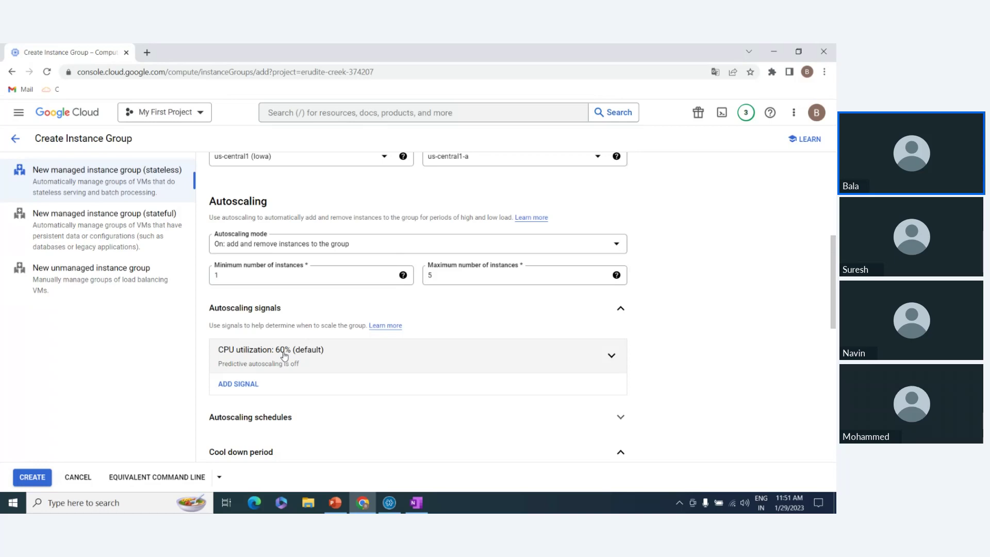
scroll(377, 373, "down", 2)
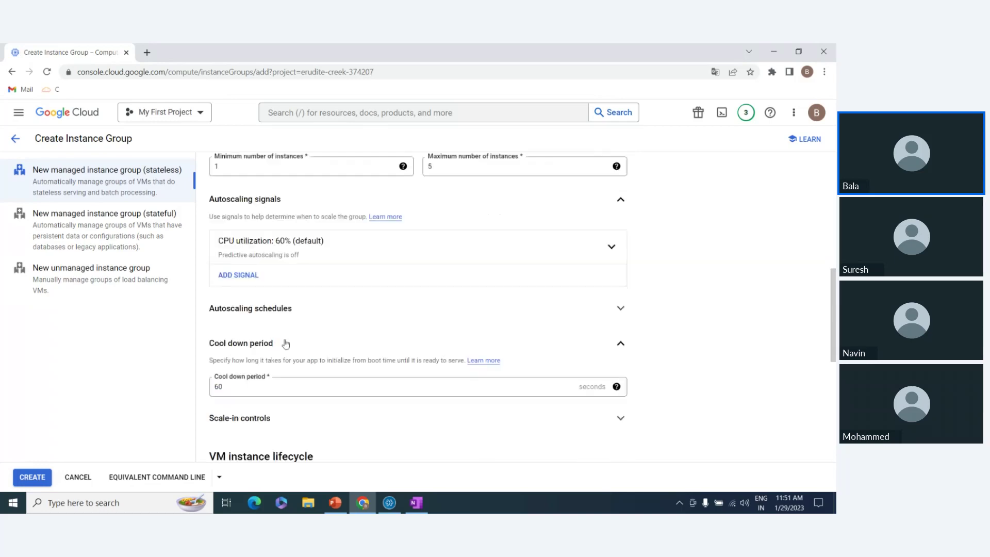
scroll(335, 347, "down", 2)
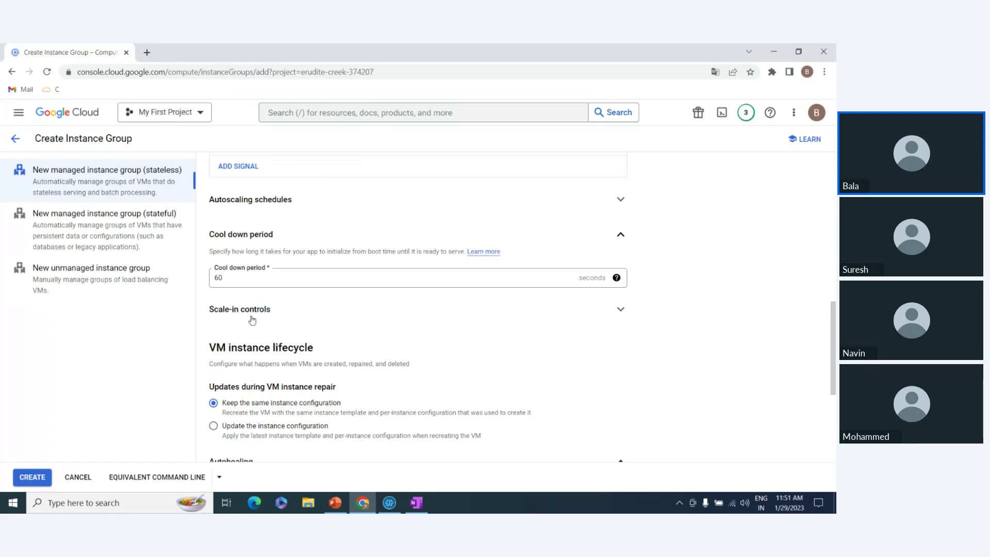
Try the scale-in controls with the unit Number of VMs over 30 and 60 minutes, and disable them again.
left_click(273, 308)
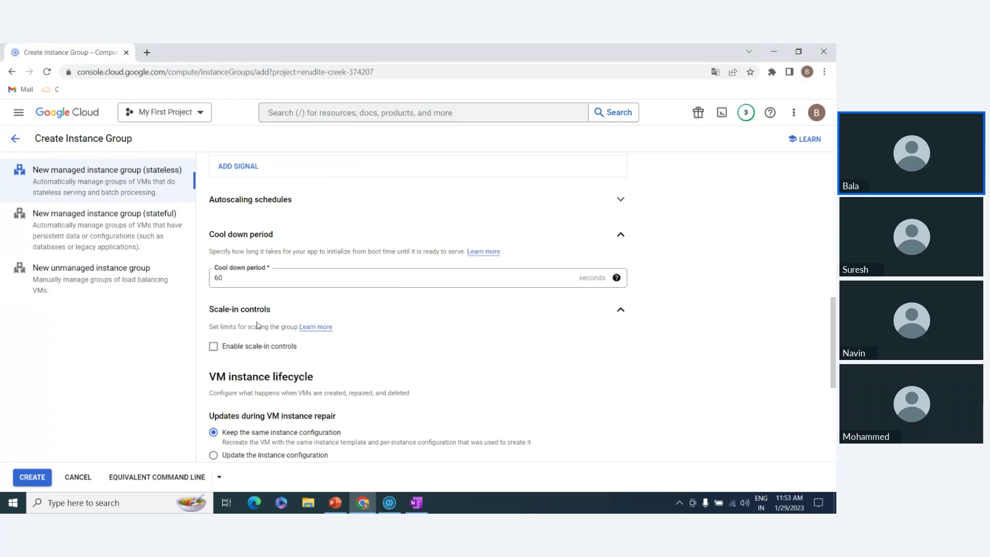
left_click(239, 311)
left_click(239, 311)
left_click(247, 349)
scroll(258, 356, "down", 2)
left_click(262, 304)
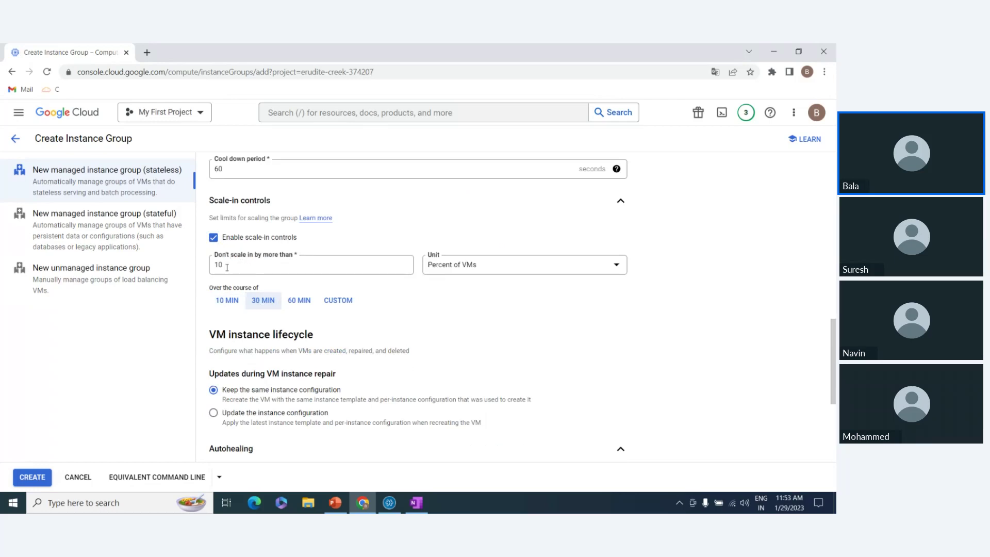
left_click(474, 266)
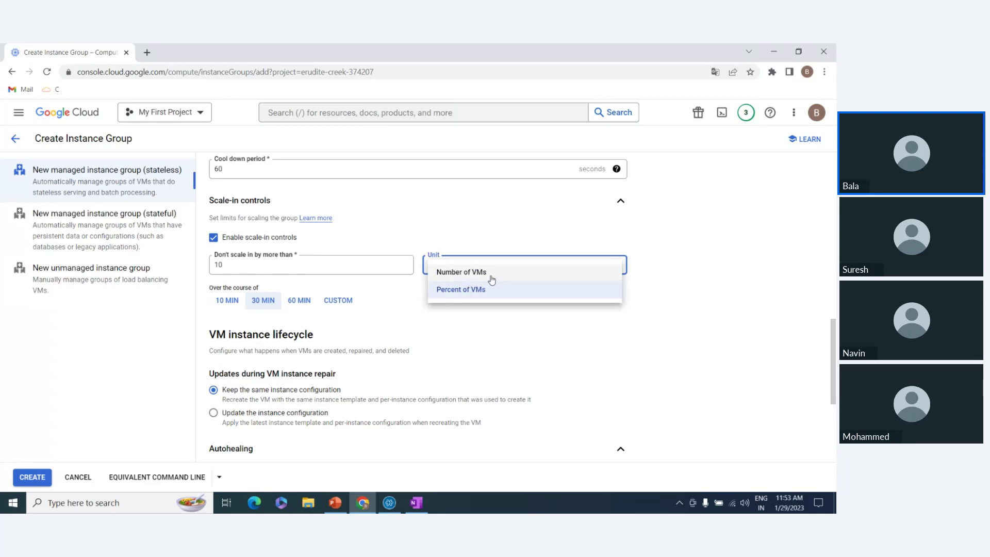
left_click(491, 278)
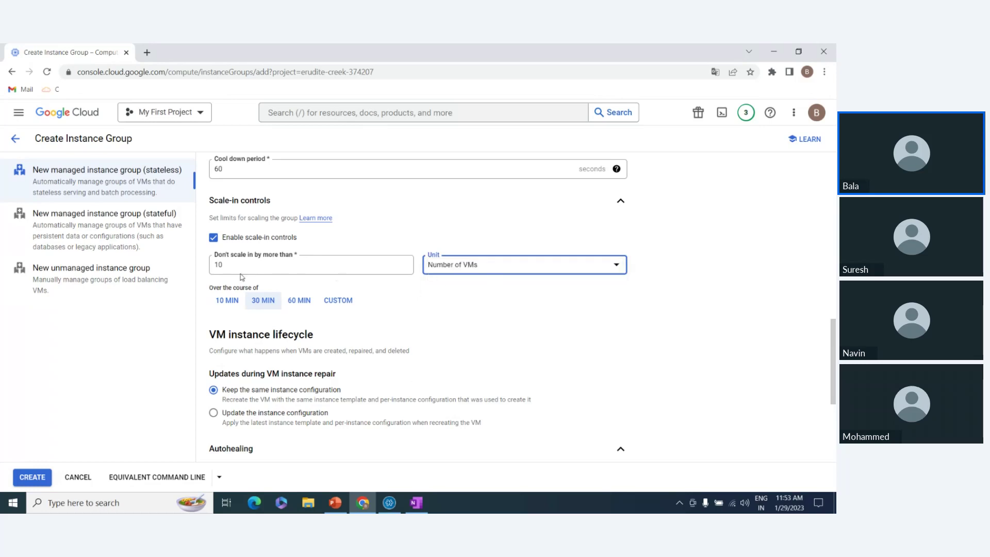
left_click(308, 308)
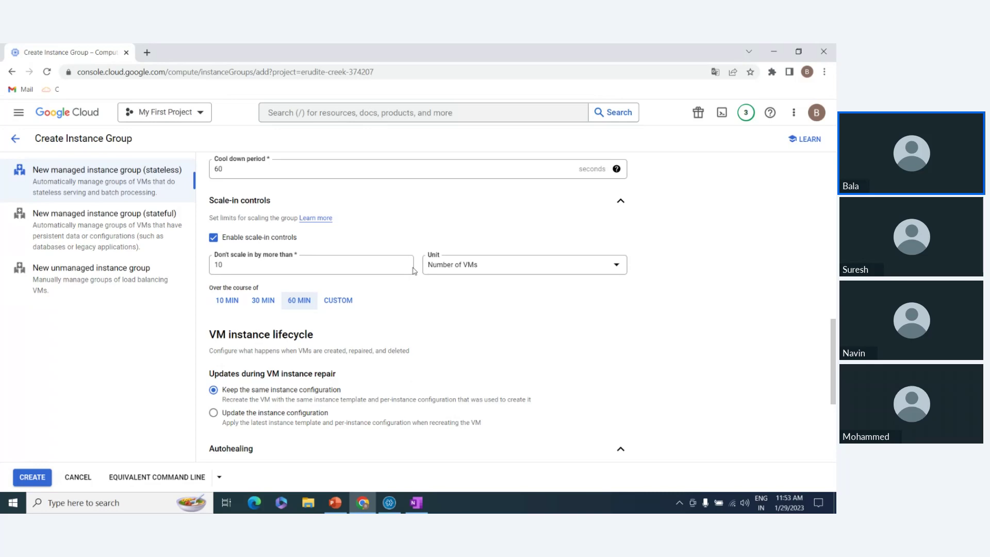
left_click(251, 238)
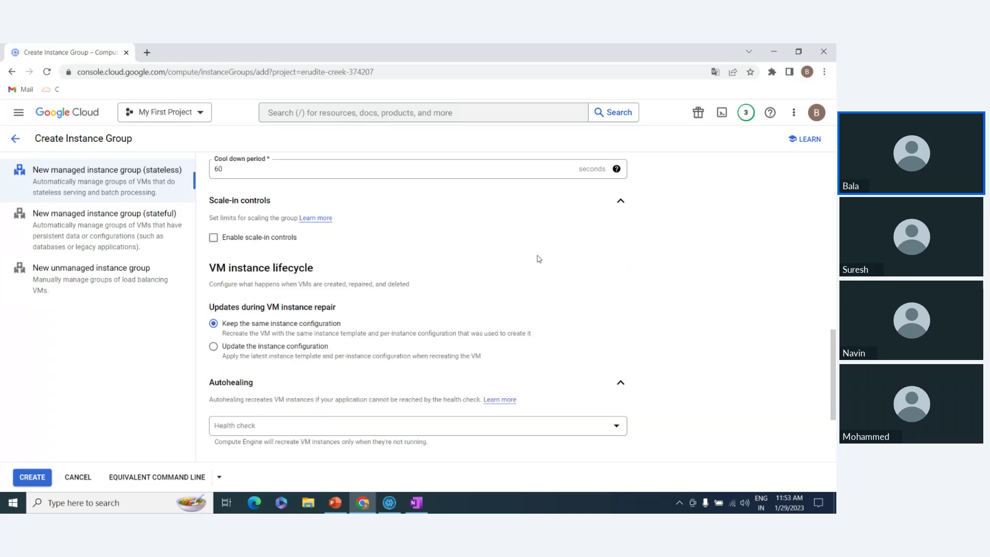
Review the VM instance lifecycle options and choose health-check-1 (TCP) as the autohealing health check.
left_click_drag(217, 270, 351, 270)
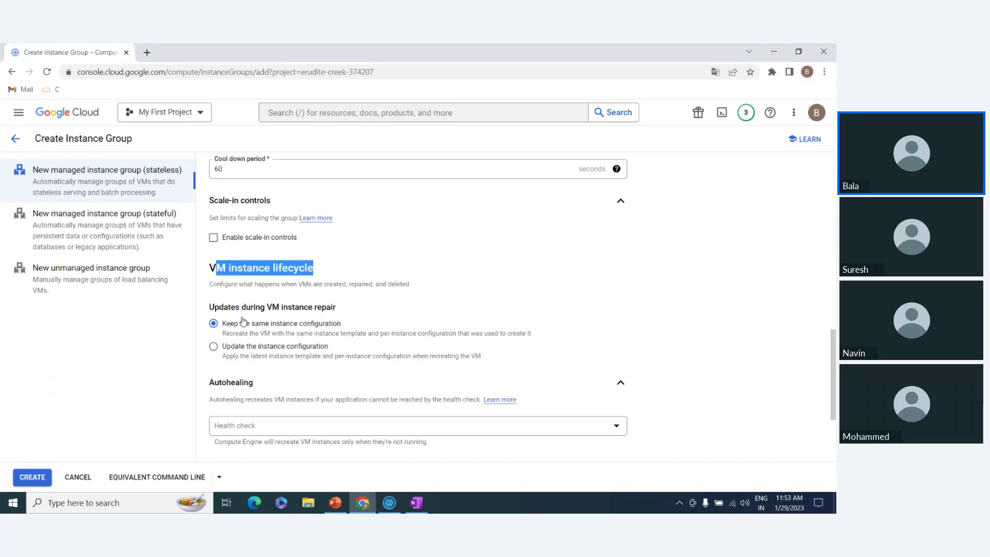
left_click(439, 280)
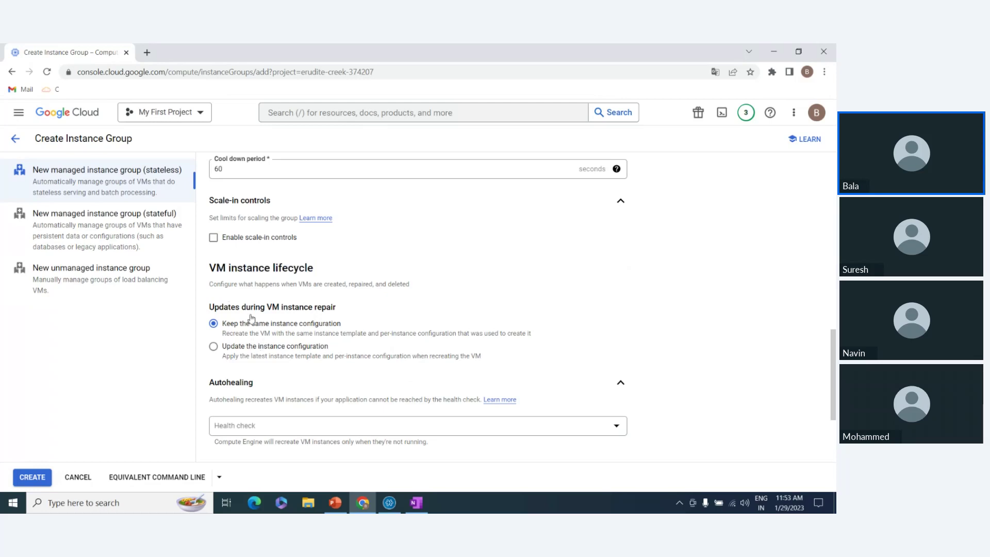
scroll(384, 340, "down", 1)
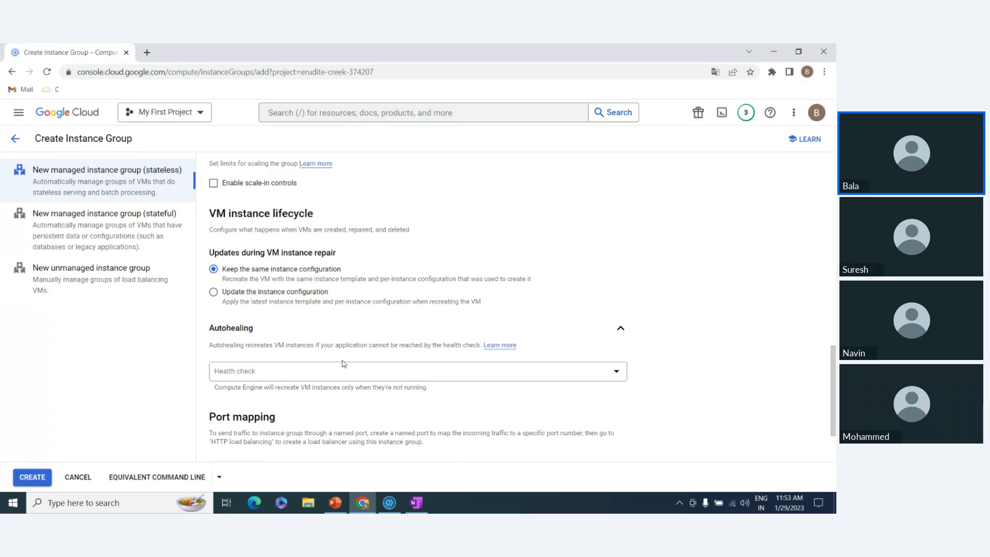
left_click(268, 376)
left_click(270, 435)
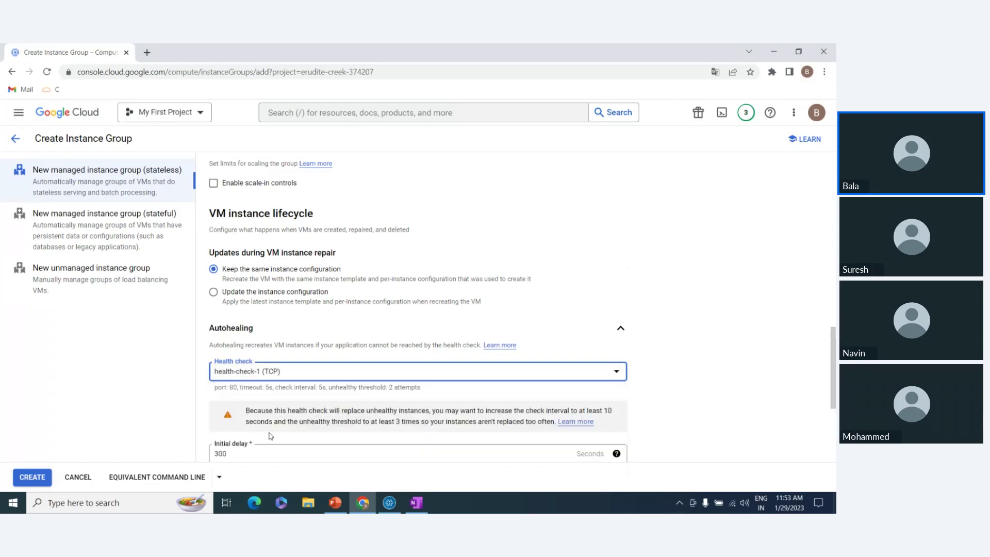
scroll(348, 372, "down", 1)
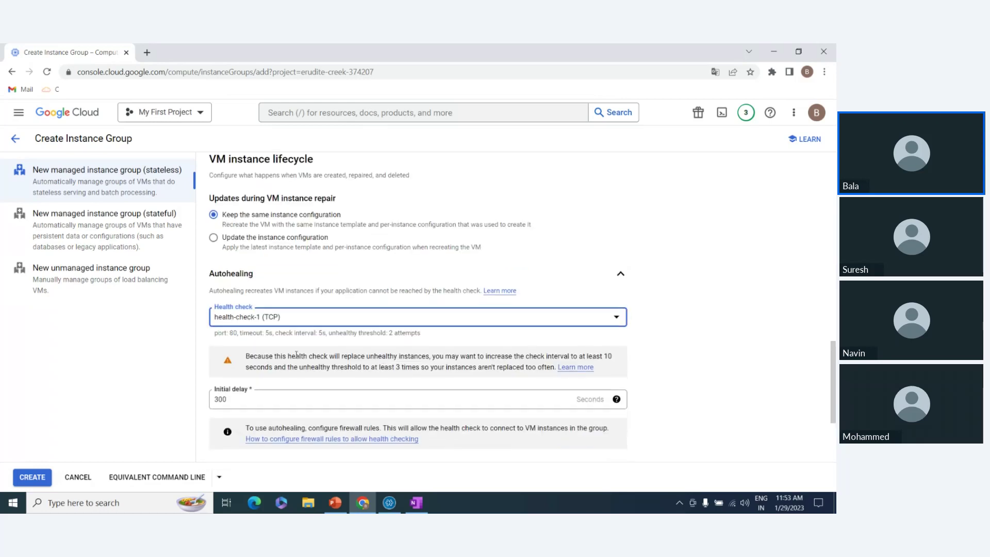
Set the autohealing initial delay to 60 seconds.
left_click(234, 398)
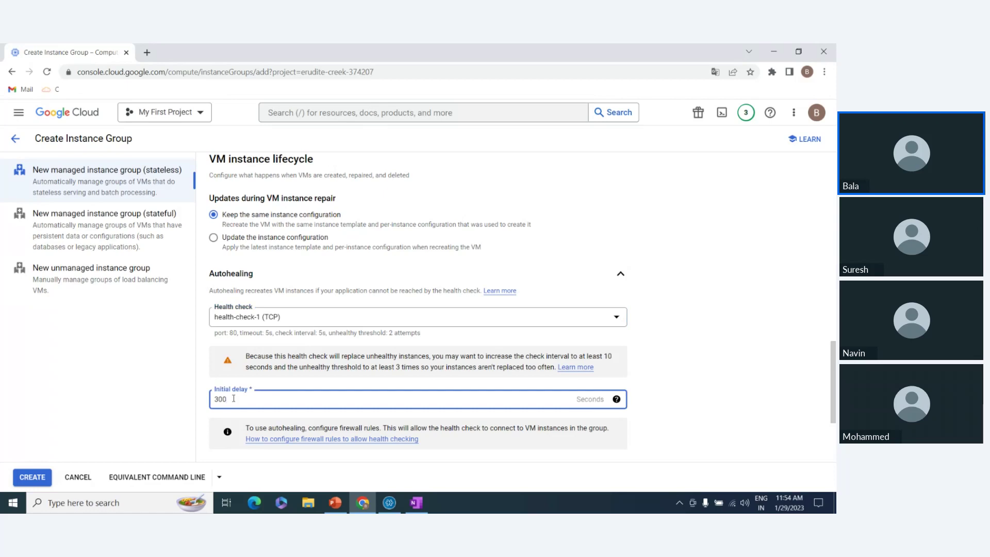
key("BackSpace")
key("BackSpace")
key("BackSpace")
type("60")
Review the autoscaling, autohealing and port mapping settings, and create the managed instance group.
scroll(331, 224, "up", 4)
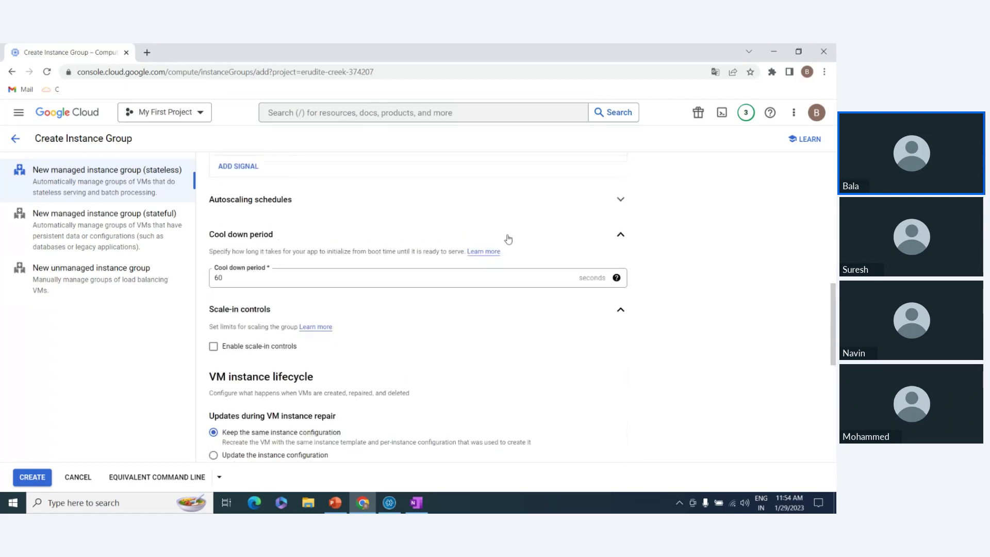
scroll(330, 223, "up", 1)
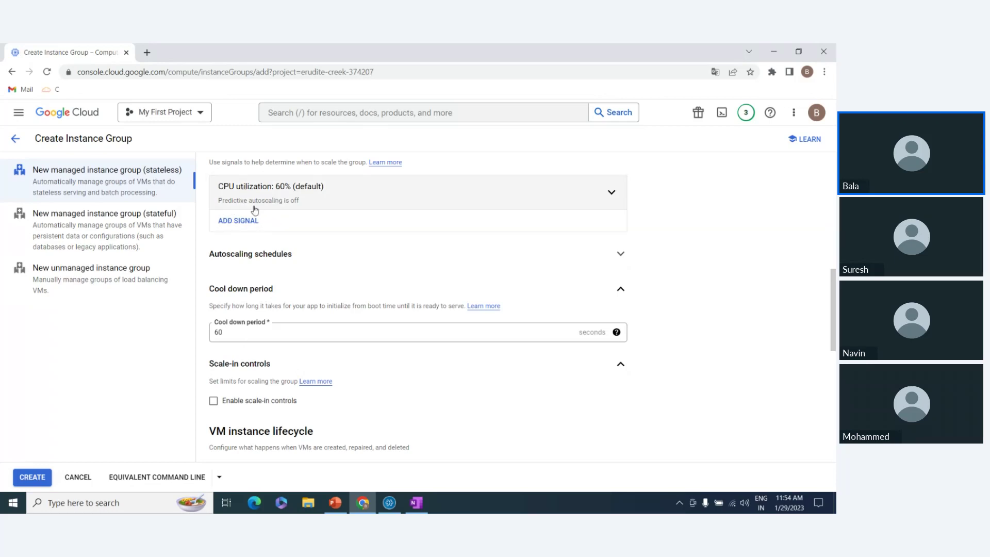
scroll(247, 202, "up", 1)
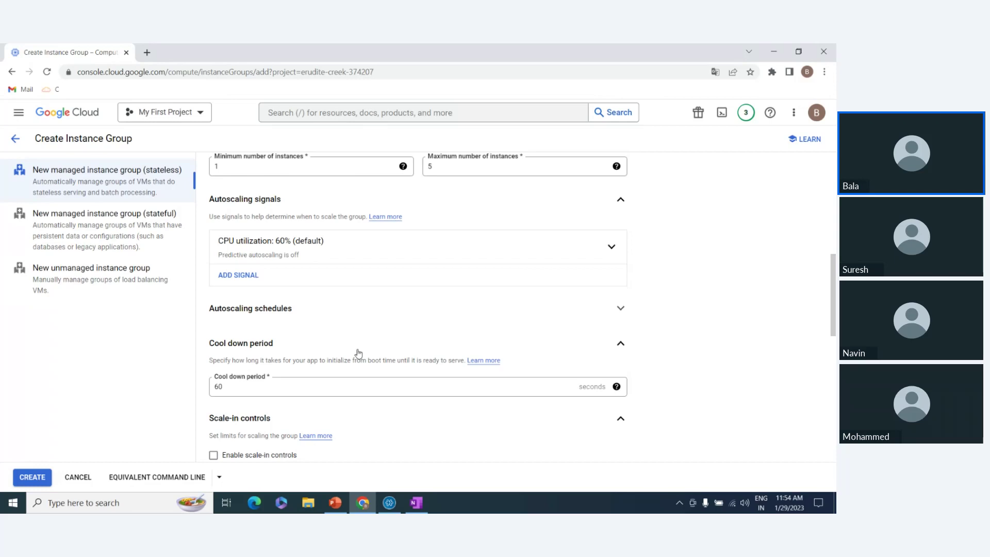
scroll(359, 354, "down", 8)
left_click(367, 367)
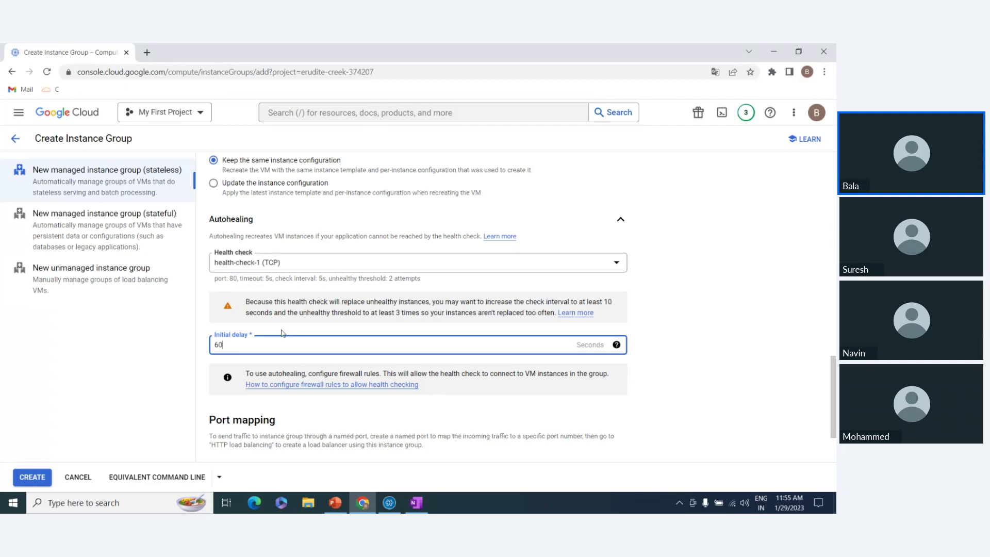
left_click(265, 330)
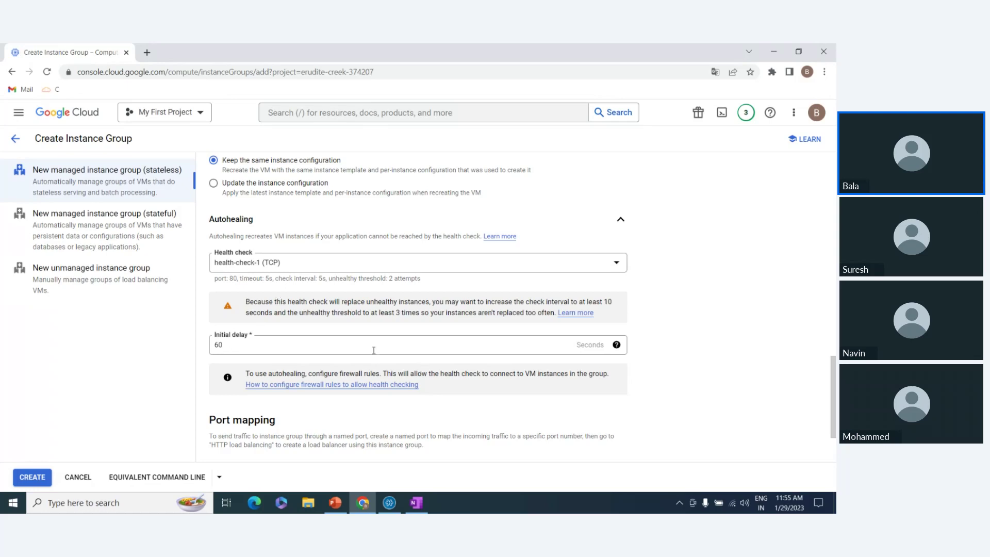
scroll(364, 347, "down", 2)
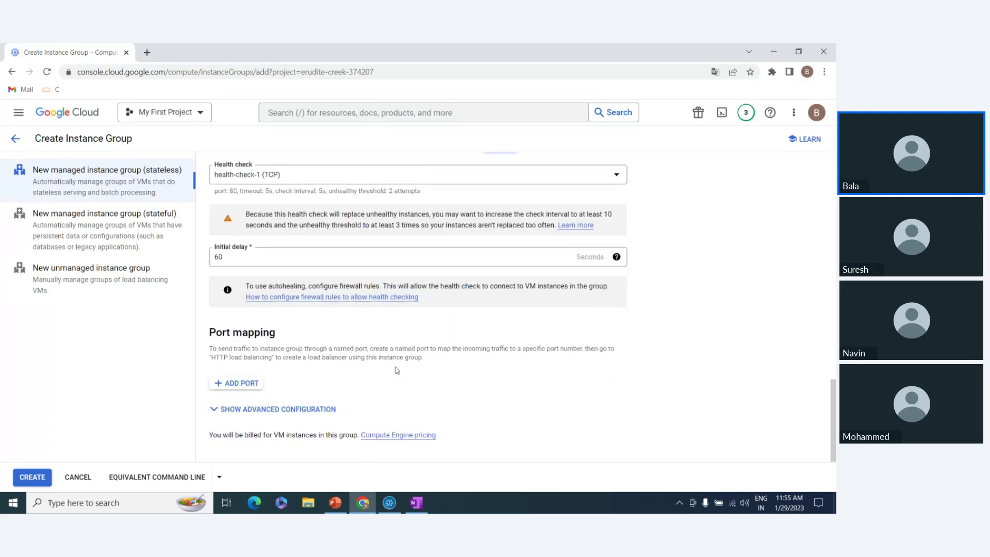
scroll(331, 343, "up", 5)
scroll(331, 350, "down", 5)
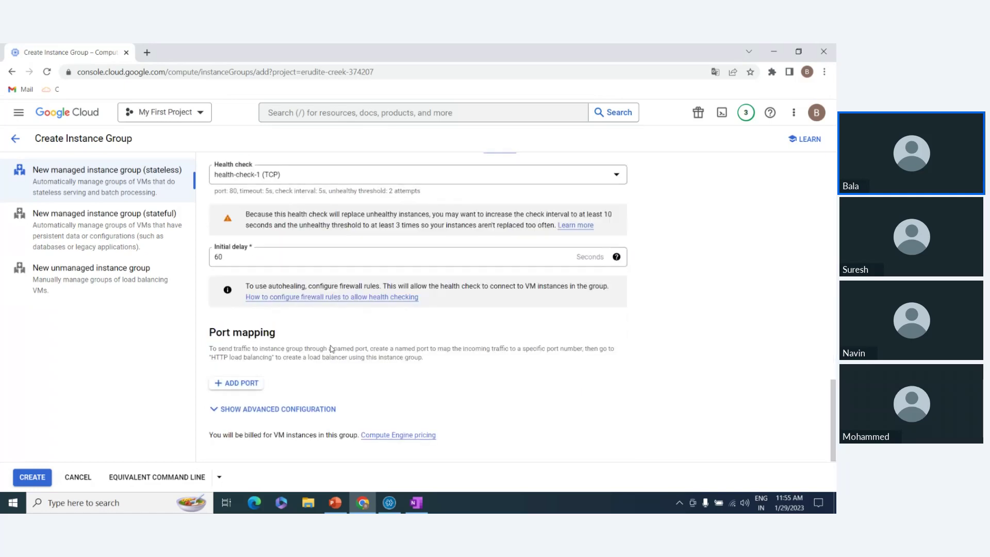
left_click(31, 480)
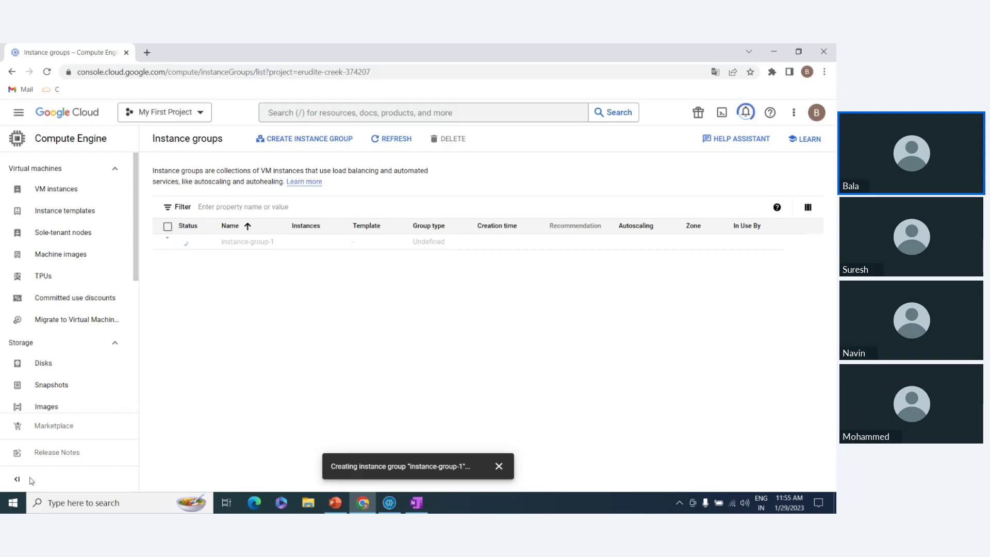
Open the details of instance-group-1 and visit the web page at its member VM's external IP.
mouse_move(184, 243)
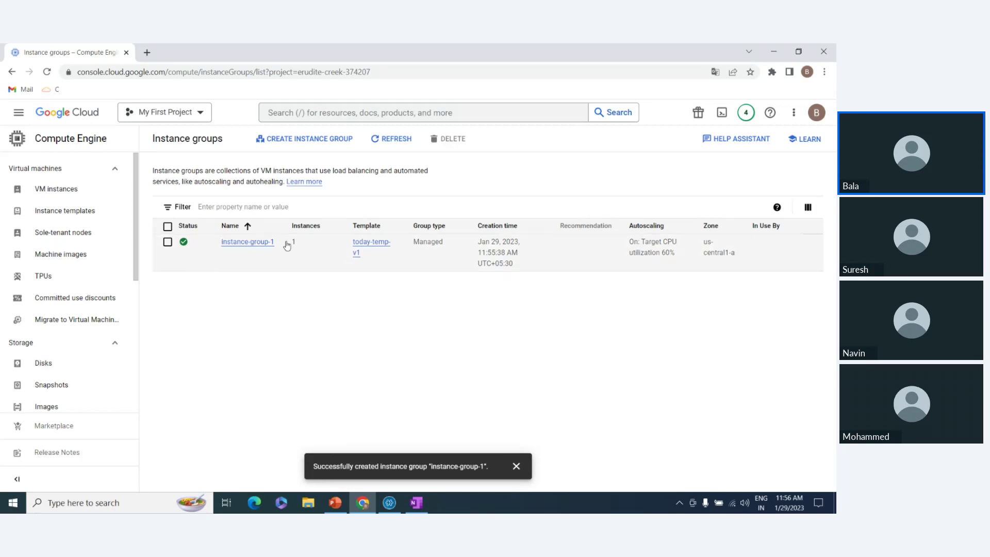
left_click(247, 241)
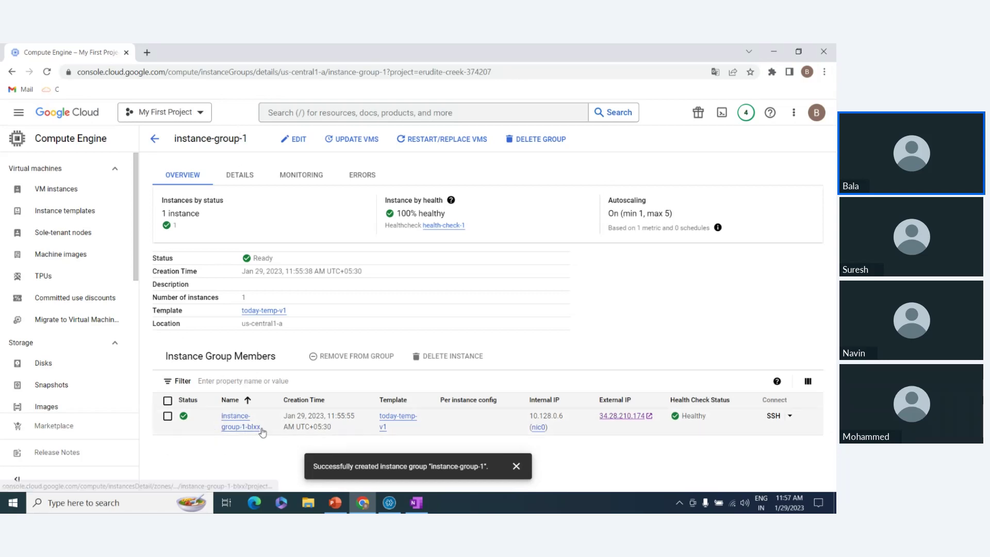
left_click(522, 472)
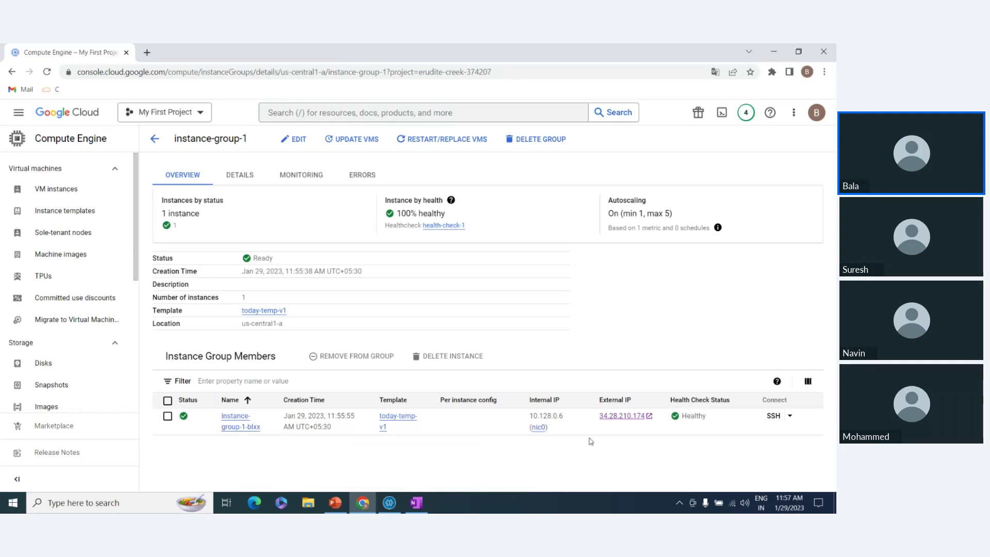
left_click(623, 416)
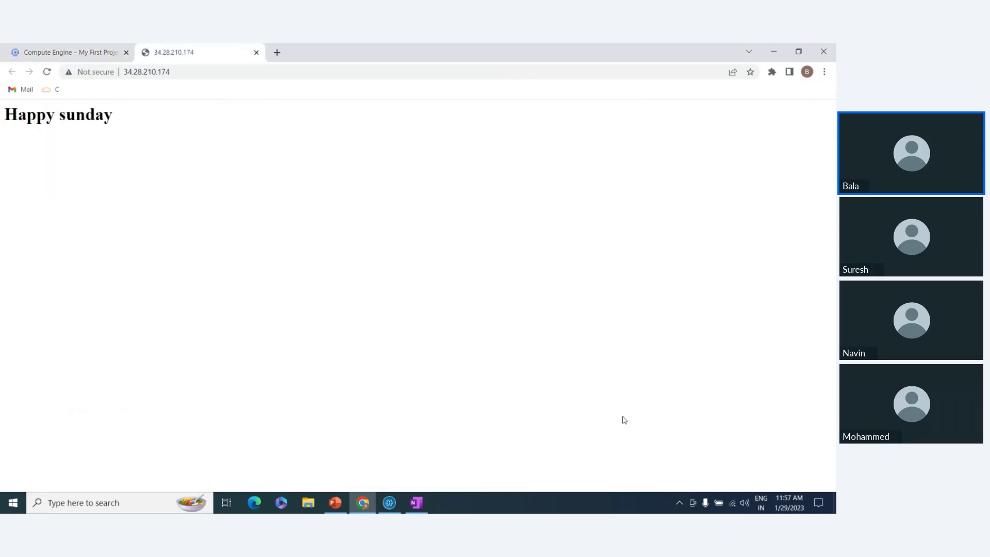
Look over the "Happy sunday" test page and return to the instance group's overview in the Compute Engine console.
left_click_drag(115, 120, 16, 184)
left_click(127, 183)
left_click(46, 51)
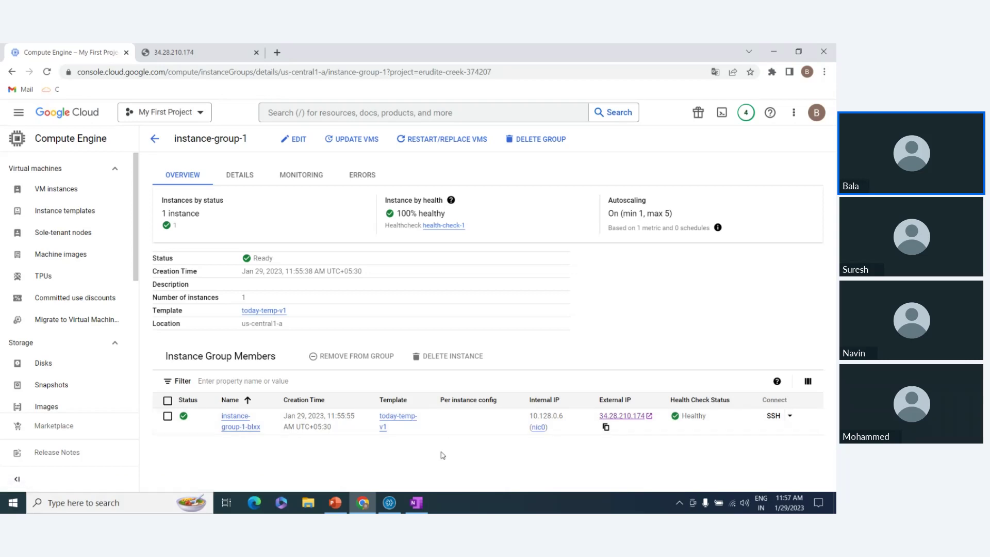
Switch to OneNote and write the note "Instance-1(startup script) -> image-1 ---->" below the existing line.
left_click(417, 503)
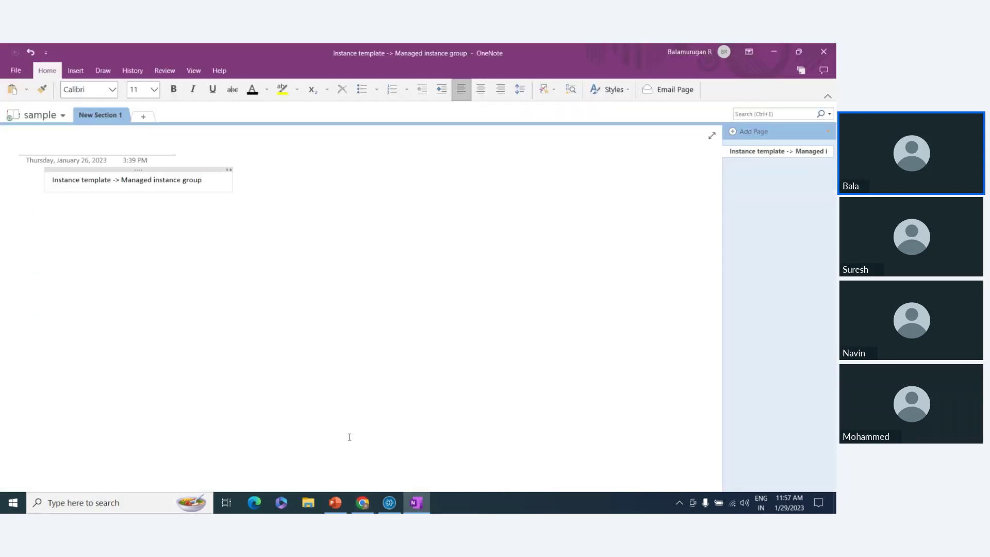
left_click(48, 230)
type("insta")
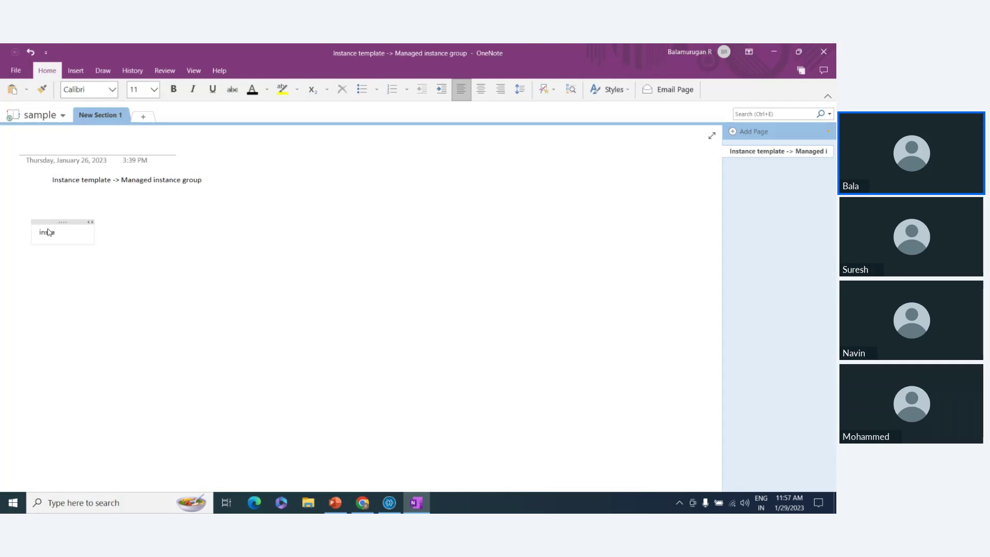
type("nce-1(stru")
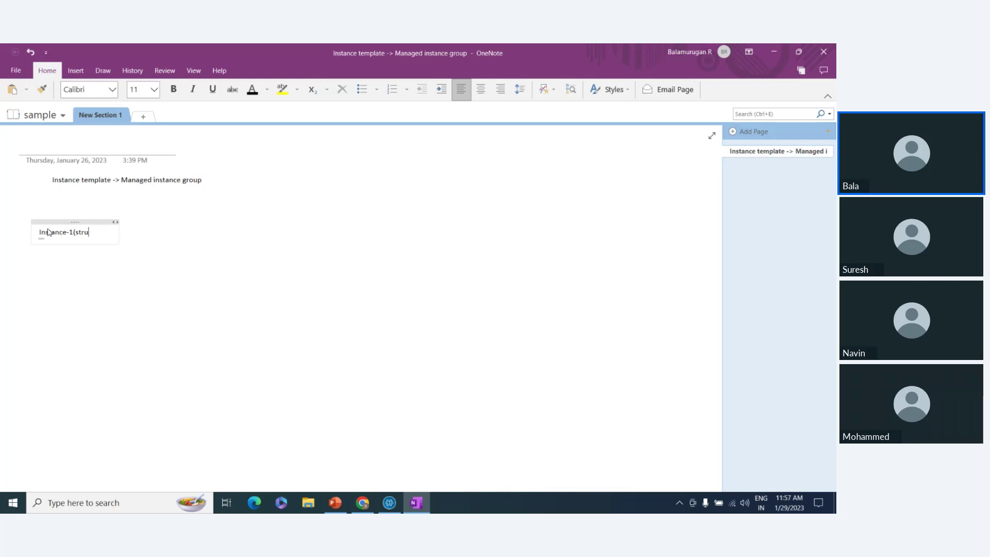
key("BackSpace")
key("BackSpace")
type("artup sr")
key("BackSpace")
type("cript) -> i")
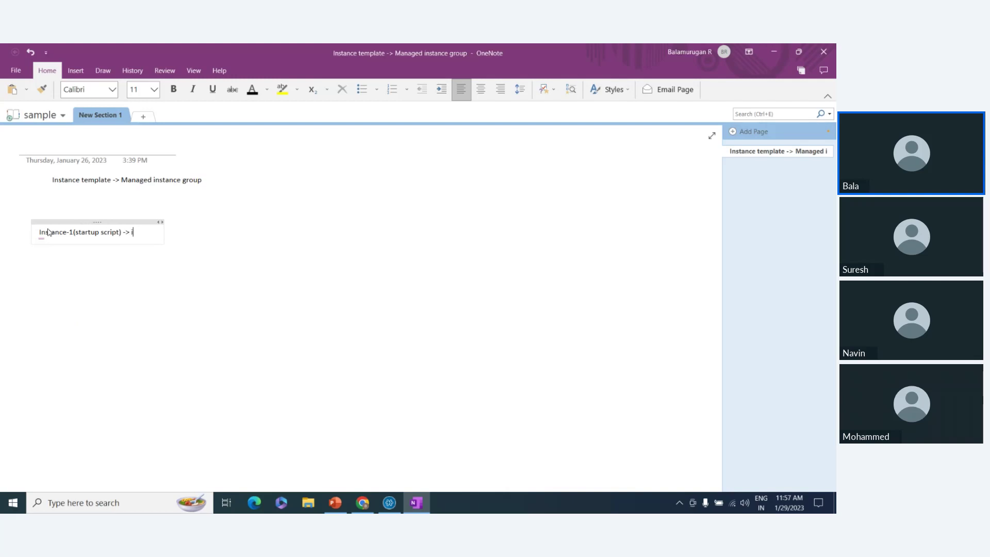
type("mage-1 ---->")
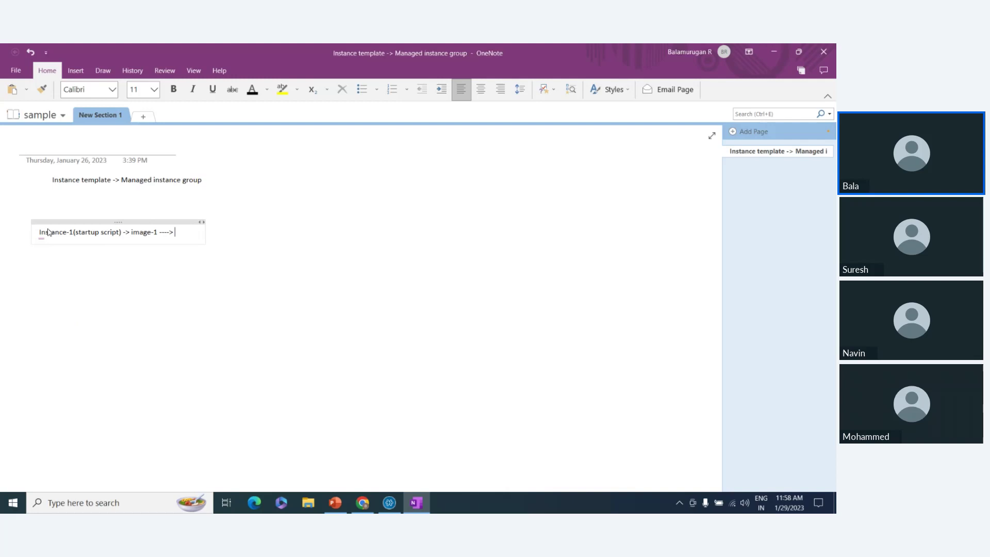
Extend the flow note with "Instance template(image-1) ---> Managed instance group".
type(" template(image-1")
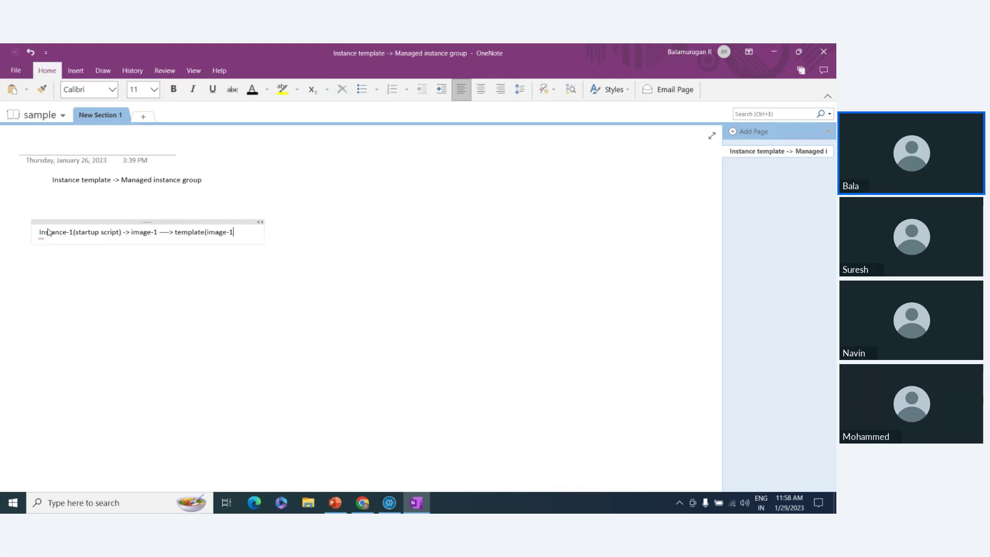
type(")")
left_click(174, 232)
type("Instance")
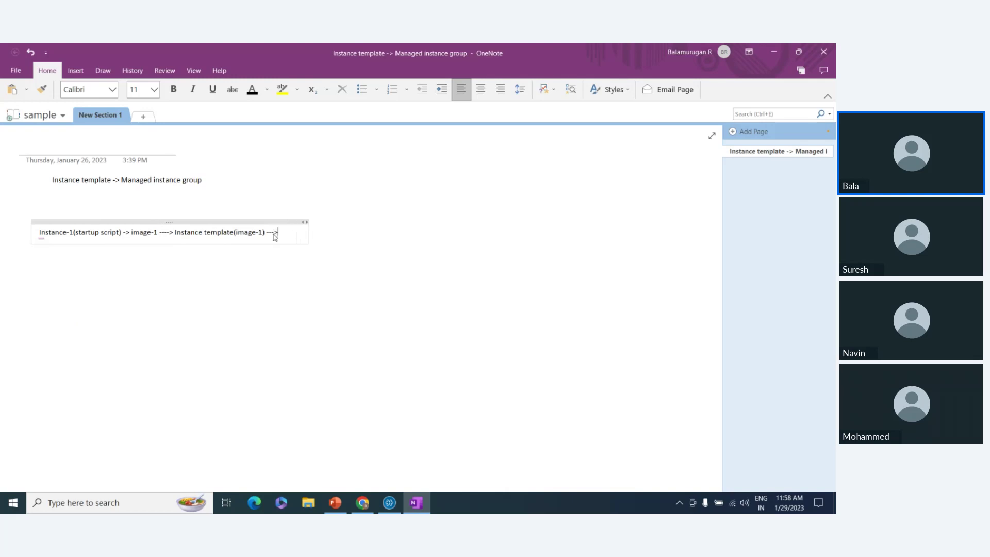
type("---> Managed instance group")
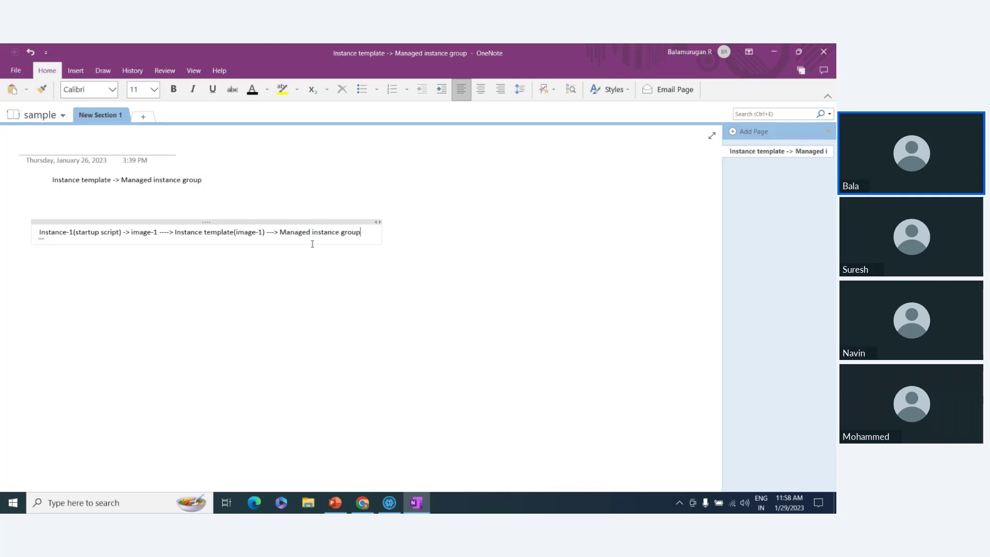
Switch to Chrome, show the VM instances list and open the page at the group instance's external IP.
key("alt+Tab")
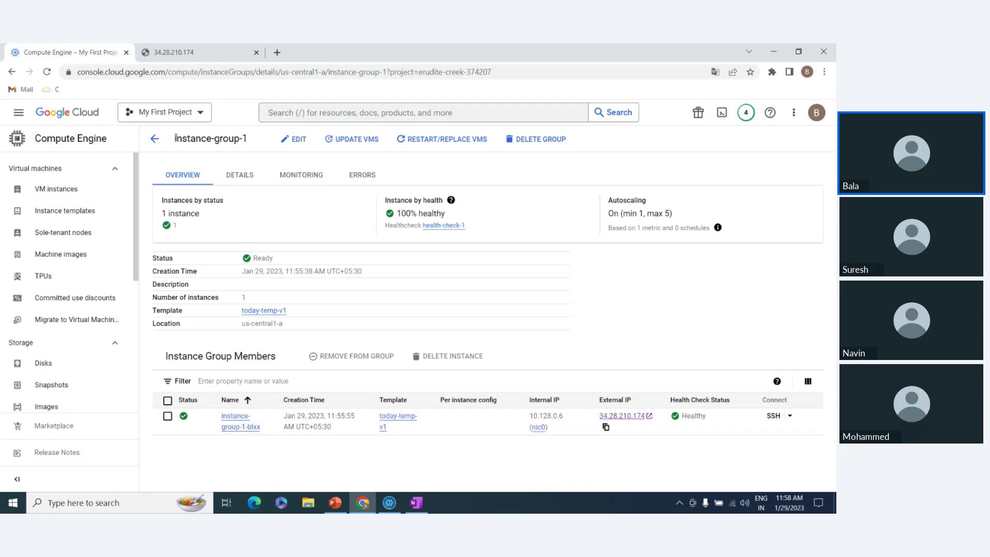
left_click_drag(176, 138, 247, 140)
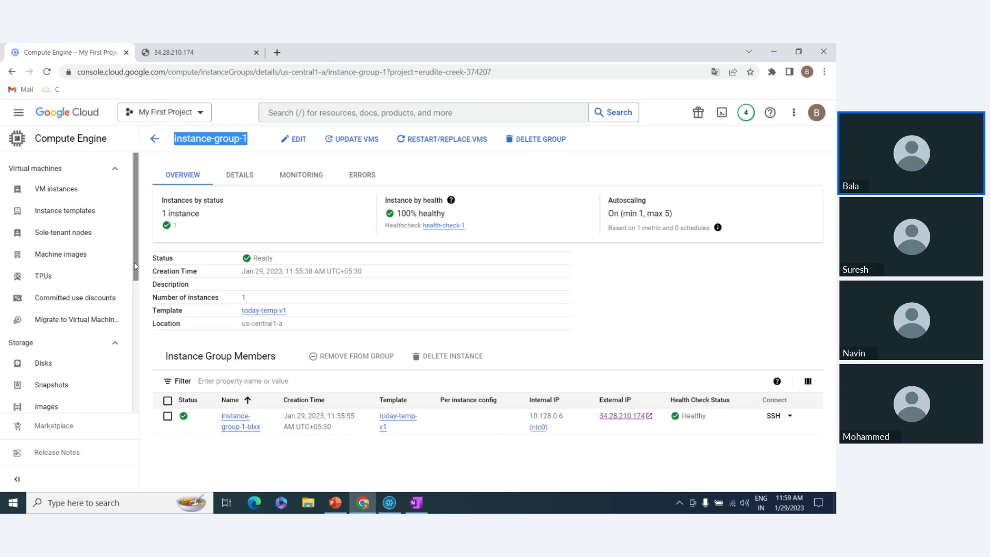
left_click(69, 194)
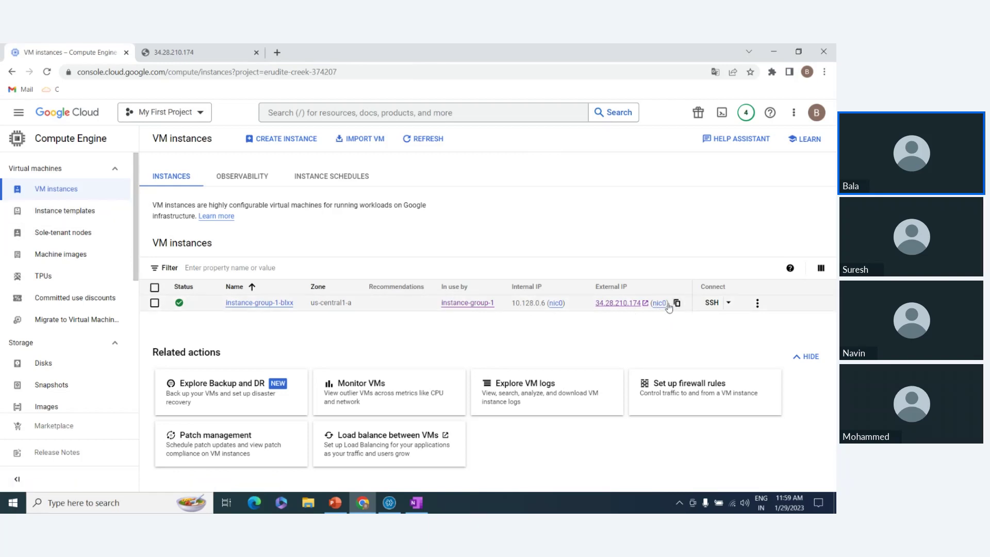
left_click(625, 303)
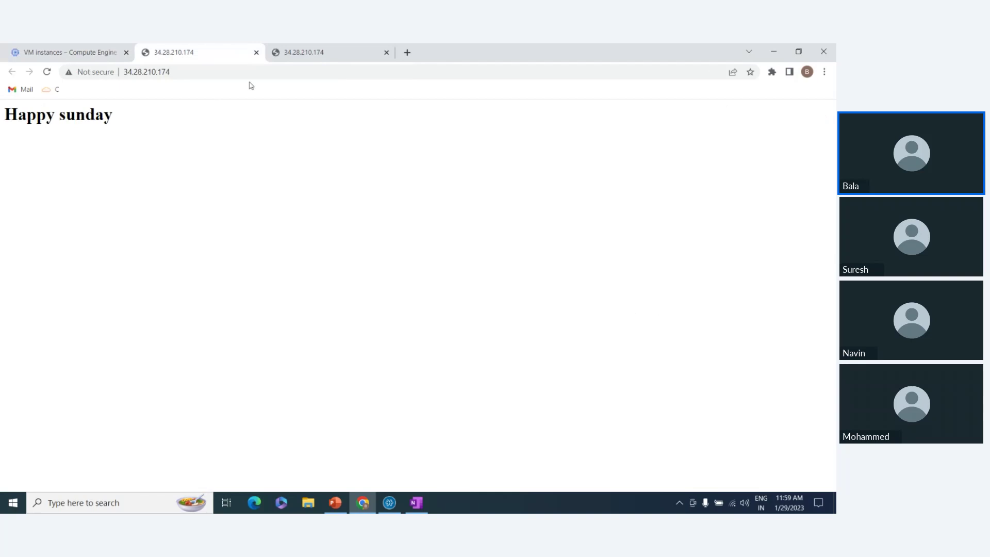
Close both browser tabs that show the instance's test page.
left_click(257, 52)
left_click(237, 58)
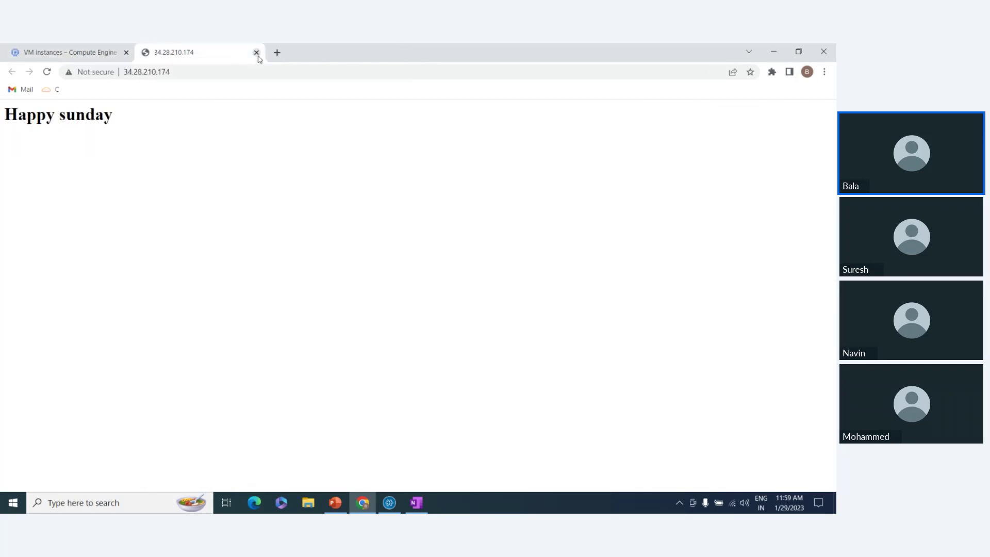
left_click(256, 52)
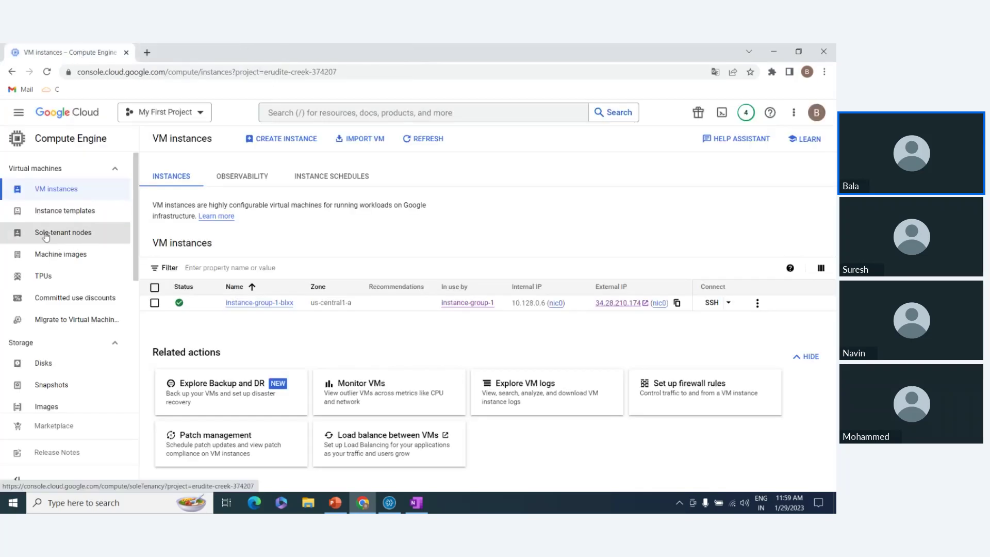
scroll(46, 236, "down", 1)
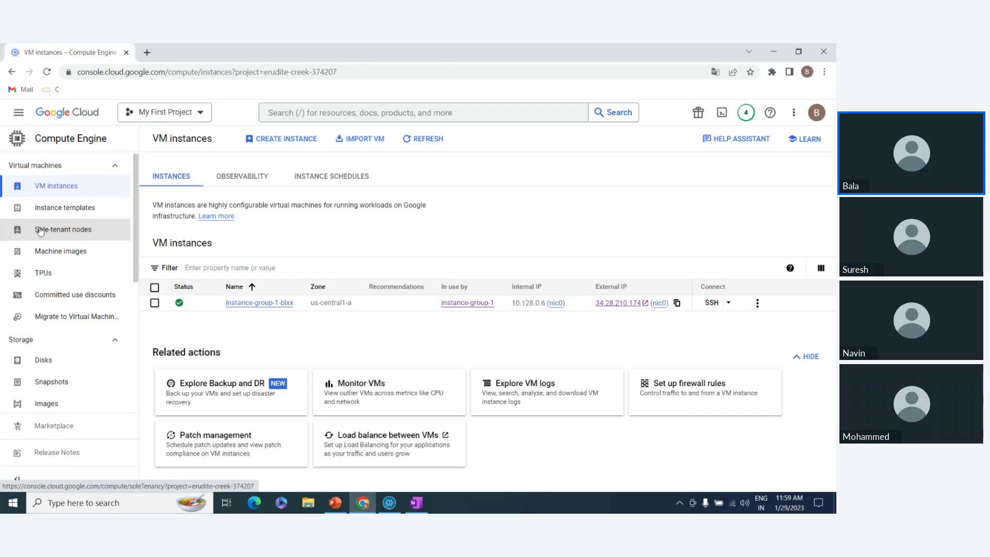
scroll(41, 232, "down", 3)
scroll(56, 252, "up", 4)
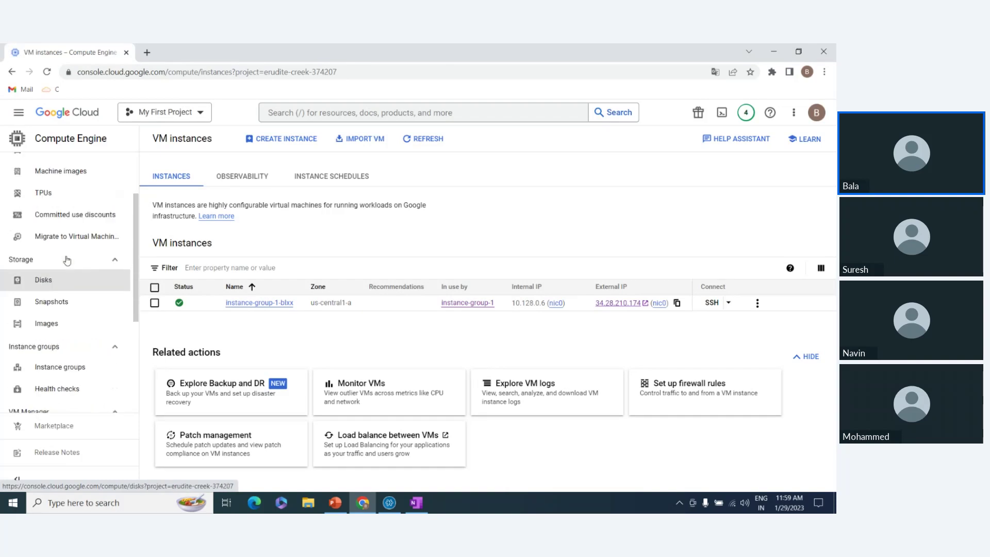
scroll(45, 218, "down", 3)
scroll(56, 266, "up", 3)
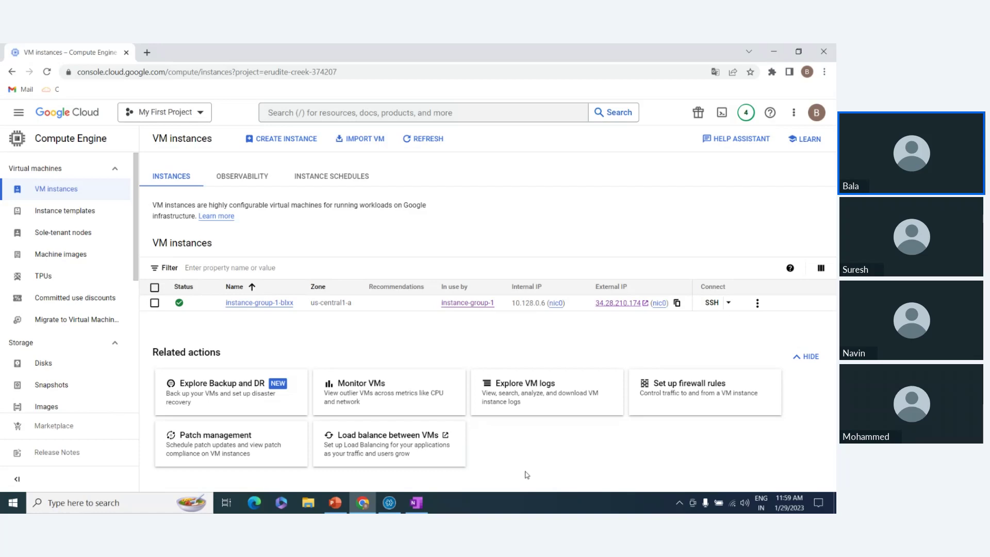
Switch to OneNote and bring up its drawing tools.
left_click(425, 503)
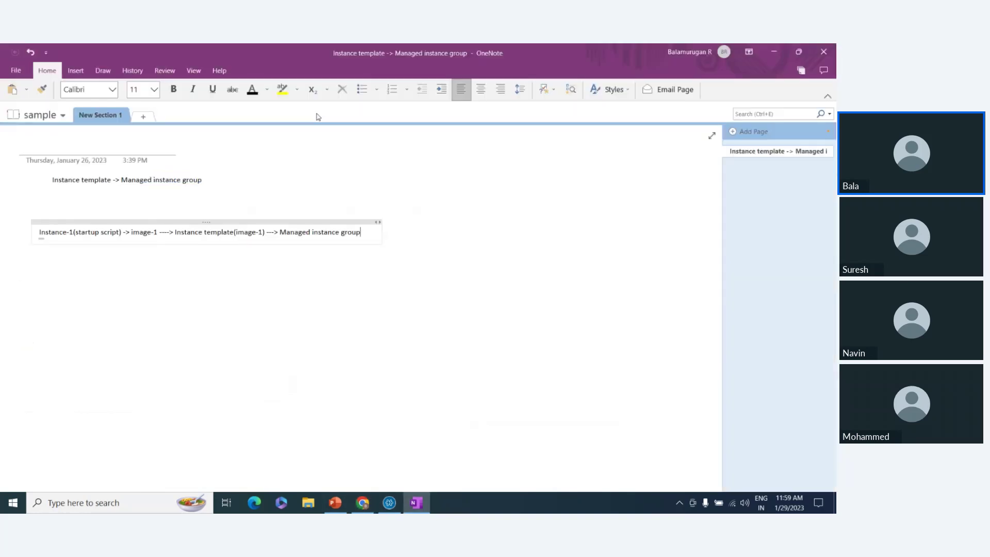
left_click(80, 71)
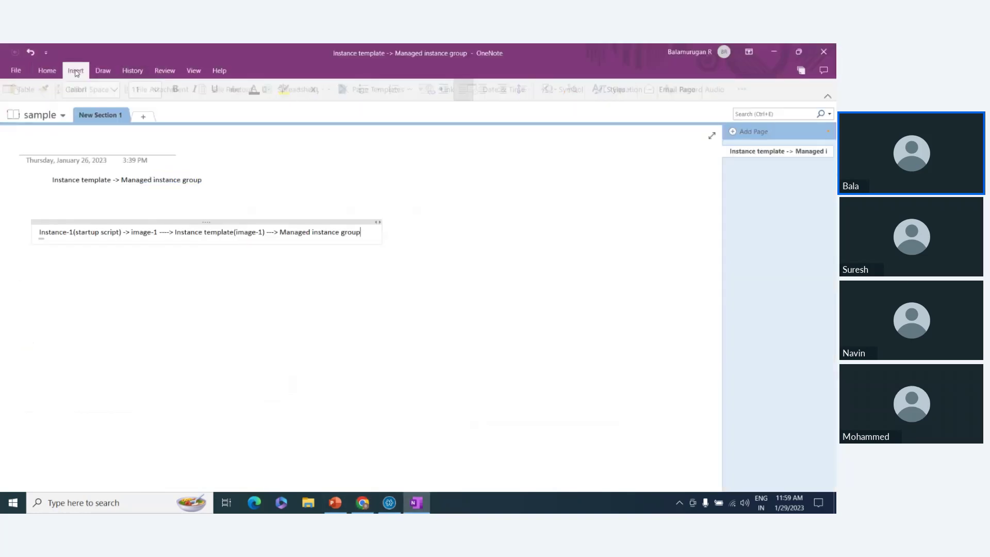
left_click(103, 70)
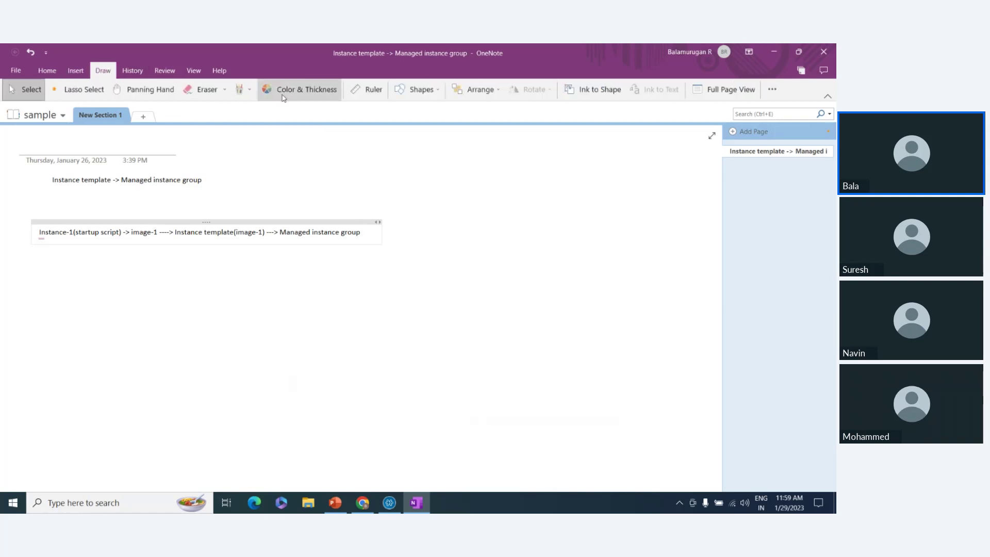
left_click(422, 90)
left_click(828, 98)
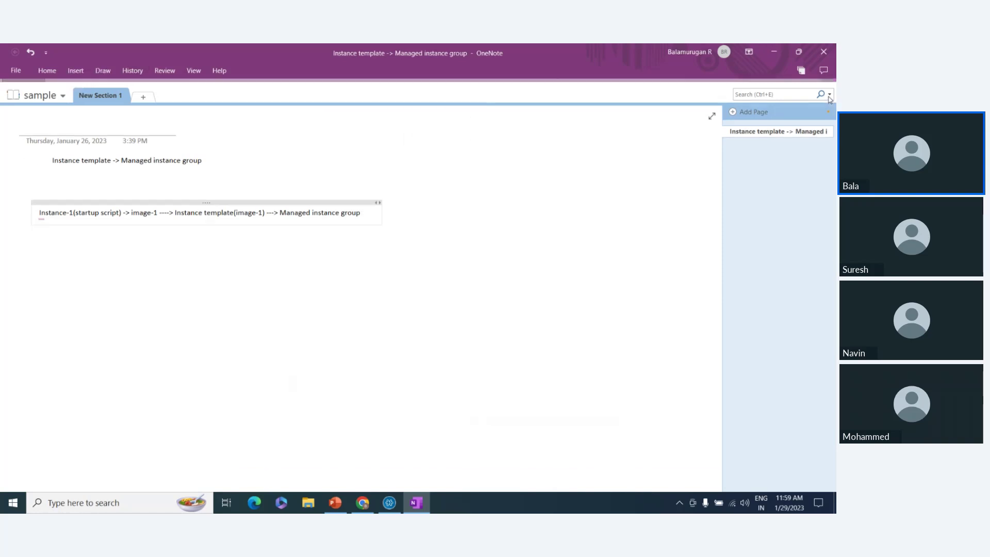
left_click(104, 70)
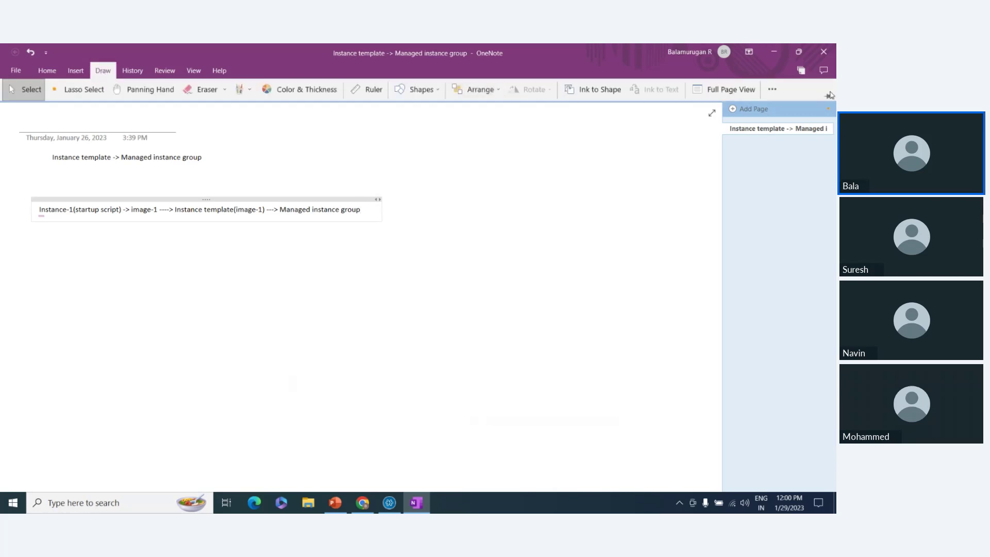
left_click(830, 95)
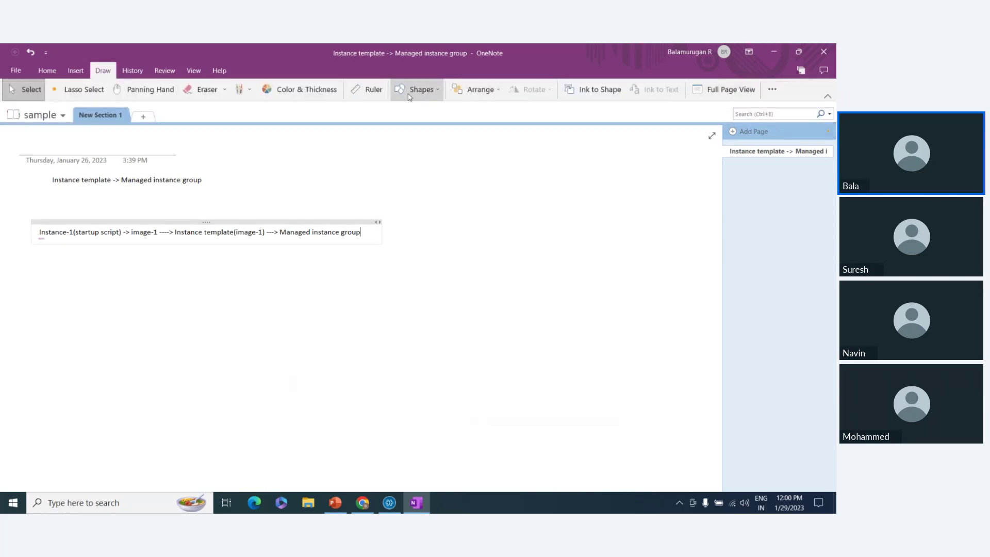
Draw a large ellipse below the instance-to-group flow note.
left_click(409, 97)
left_click(396, 141)
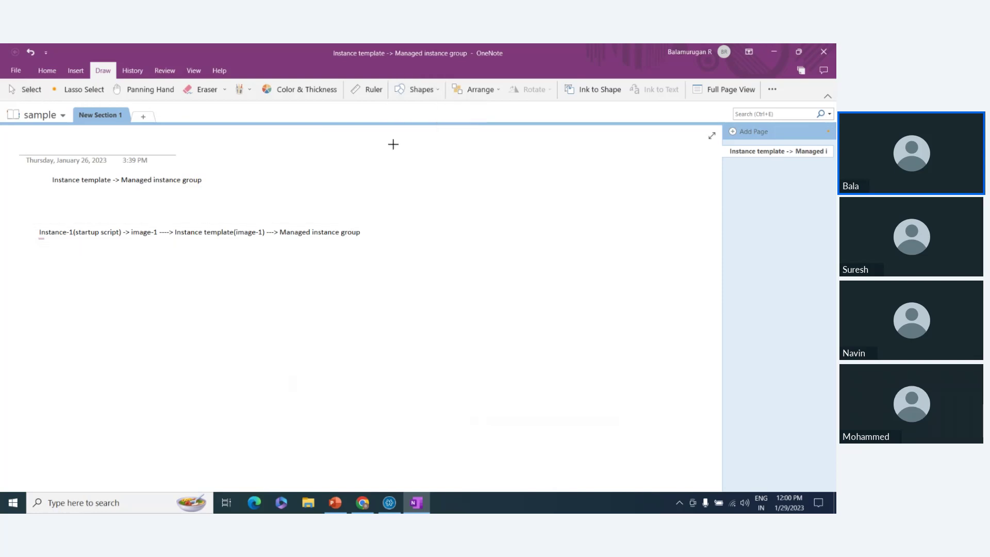
left_click(415, 89)
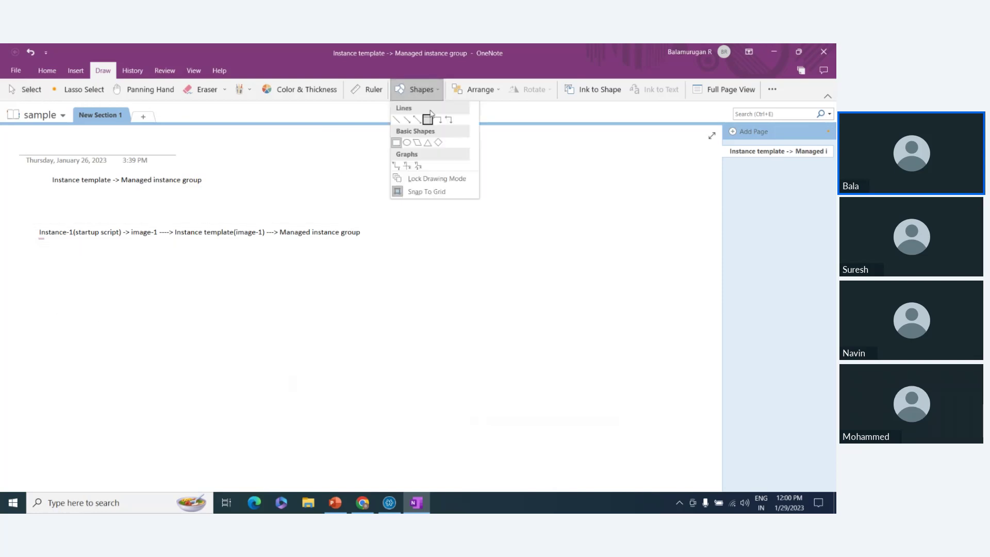
left_click(412, 143)
left_click_drag(39, 278, 226, 427)
Fill the ellipse with seven stacked lines reading "End users".
left_click(98, 311)
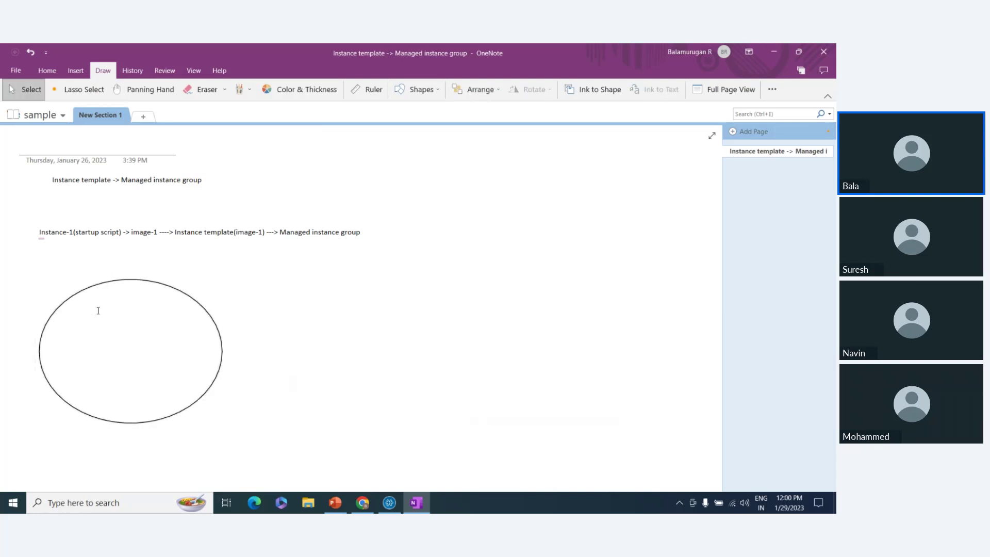
type("End userser")
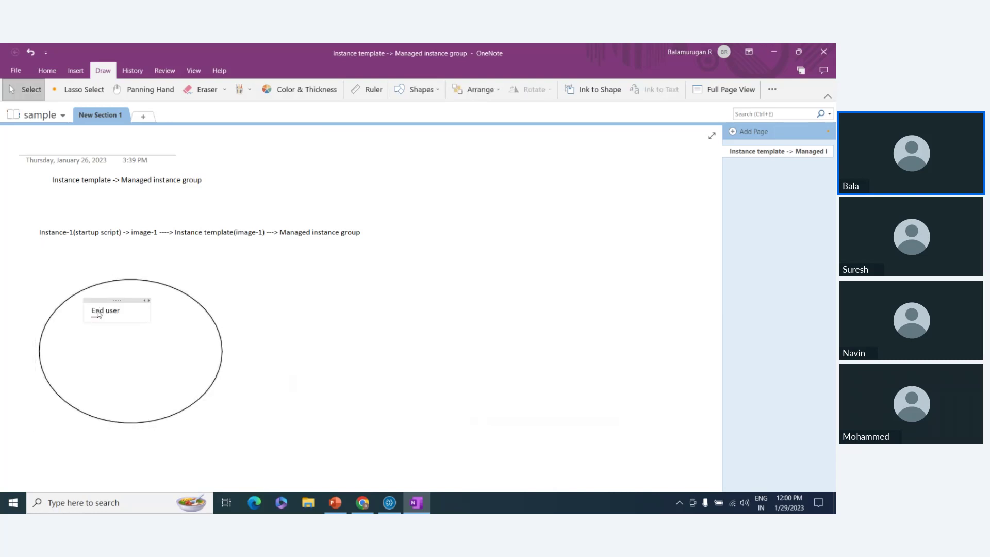
key("BackSpace")
key("BackSpace")
left_click(114, 302)
key("ctrl+v")
key("ctrl+v")
key("ctrl+v")
key("ctrl+v")
key("ctrl+v")
key("ctrl+v")
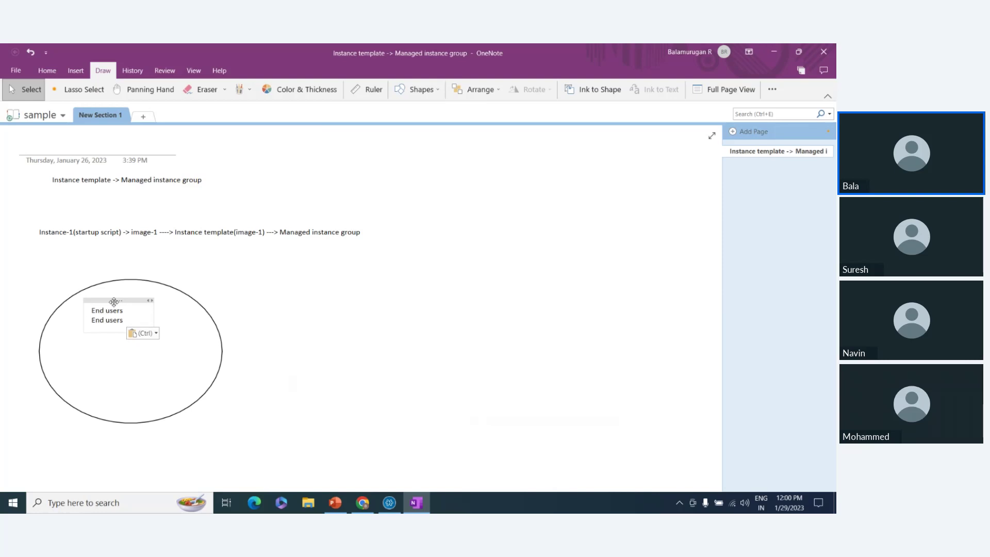
type("End users")
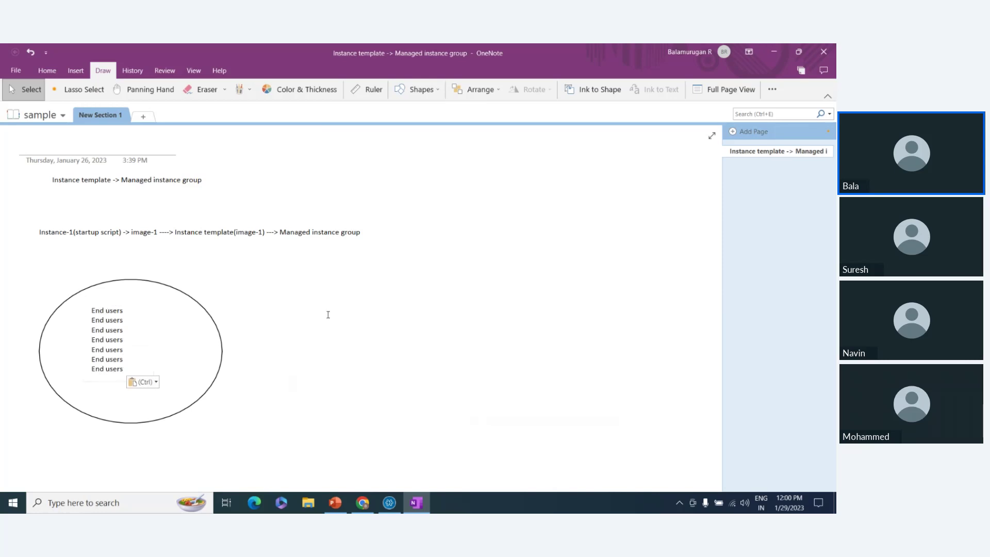
Draw a tall rectangle to the right of the ellipse and label it "Loadbalancer".
left_click(418, 92)
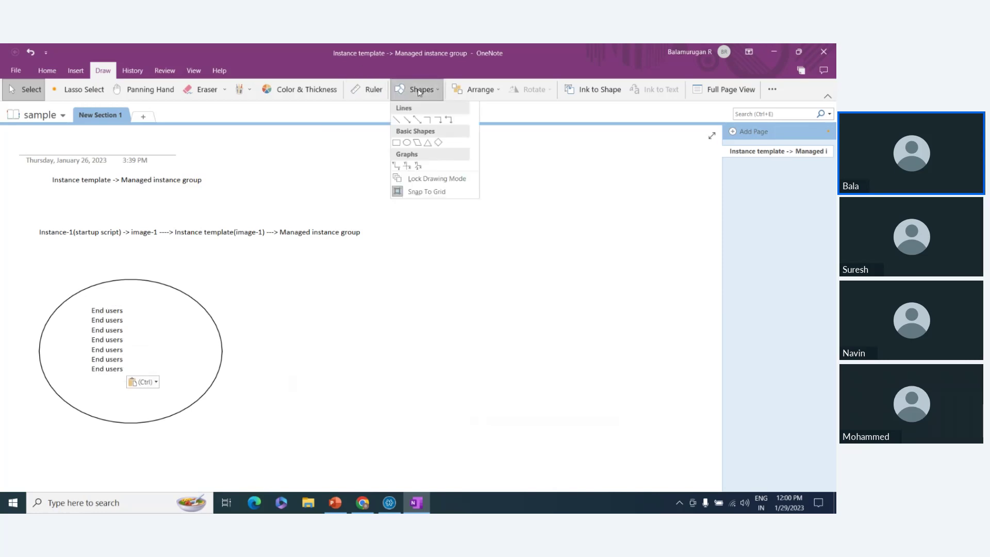
left_click(396, 143)
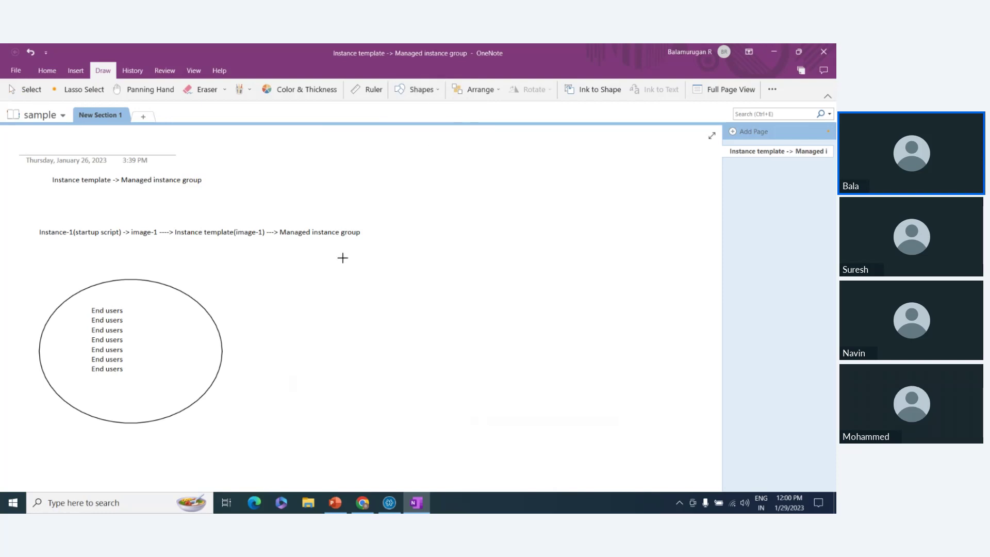
mouse_move(339, 253)
left_mouse_down()
mouse_move(464, 444)
mouse_move(446, 464)
left_mouse_up()
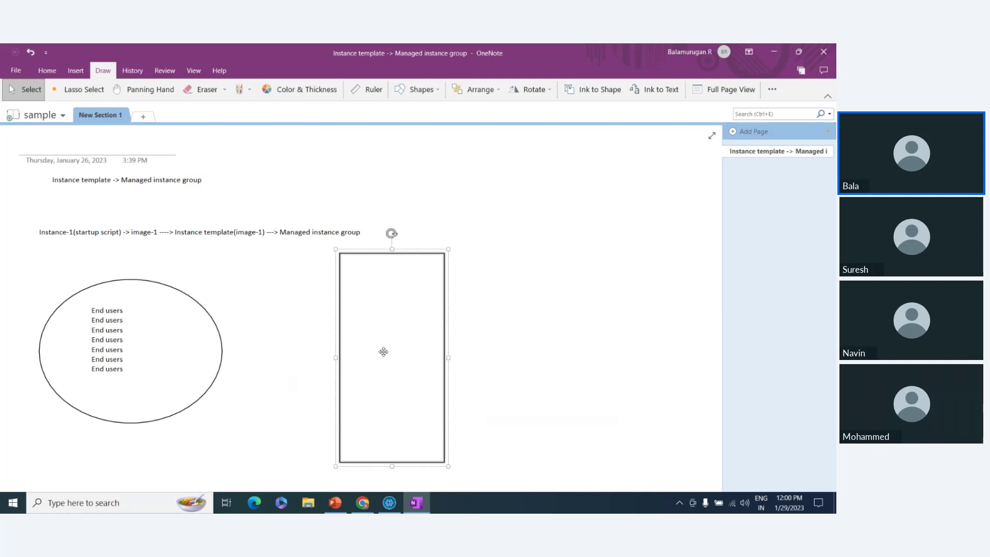
left_click(365, 349)
type("Loa")
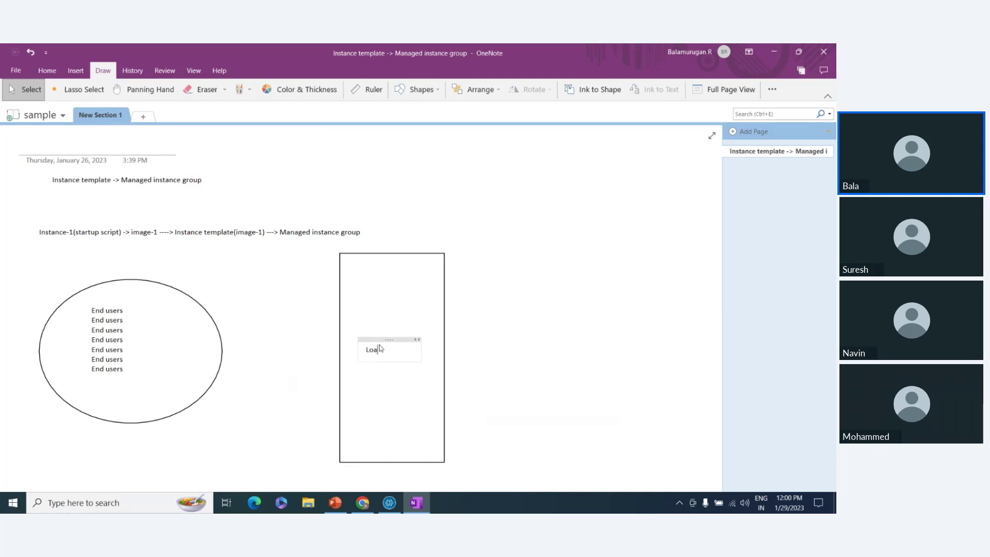
type("d balancer")
left_click(428, 90)
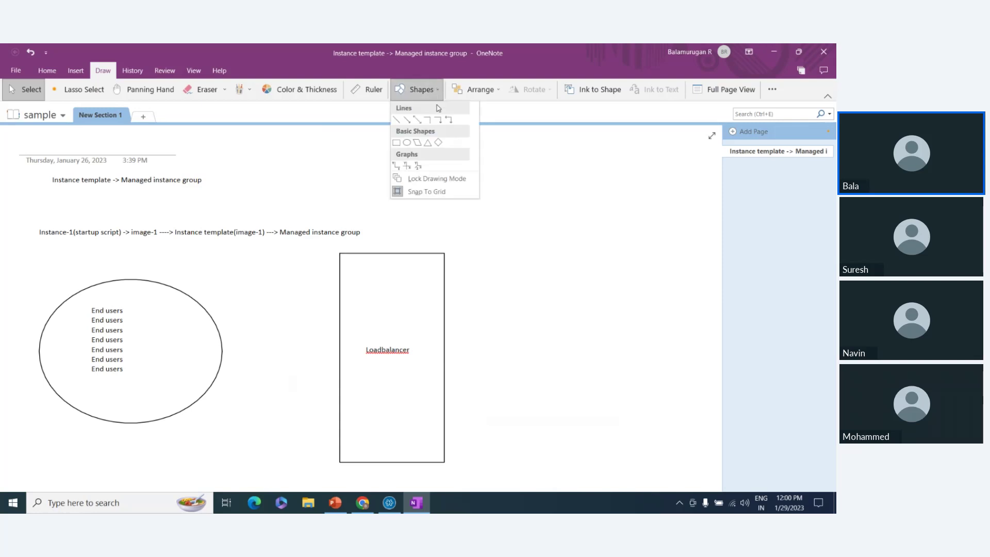
left_click(407, 143)
left_click_drag(517, 248, 702, 465)
key("ctrl+z")
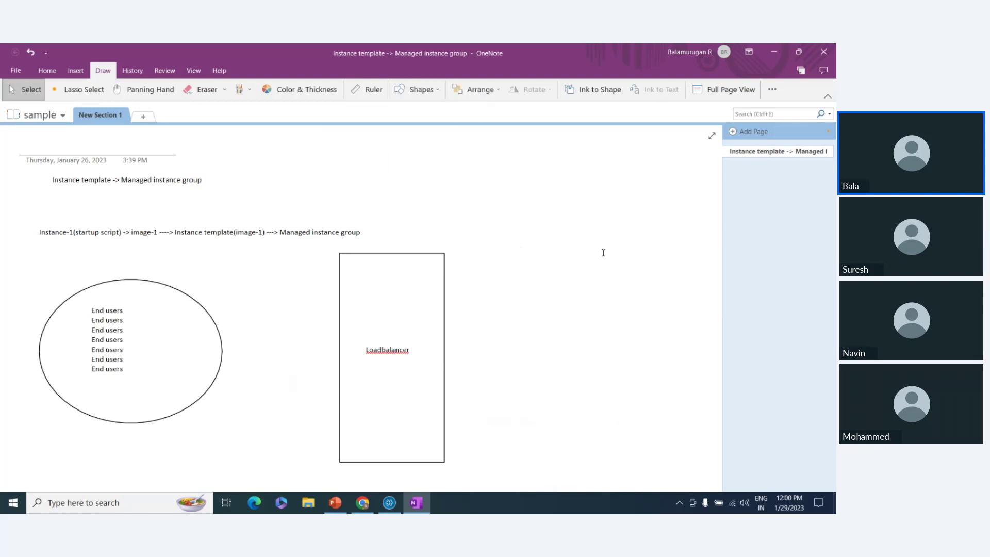
Draw a large rectangle to the right of the Loadbalancer box and label it "Instance group" just above its top edge.
left_click(419, 89)
left_click(396, 143)
left_click(419, 90)
left_click(397, 143)
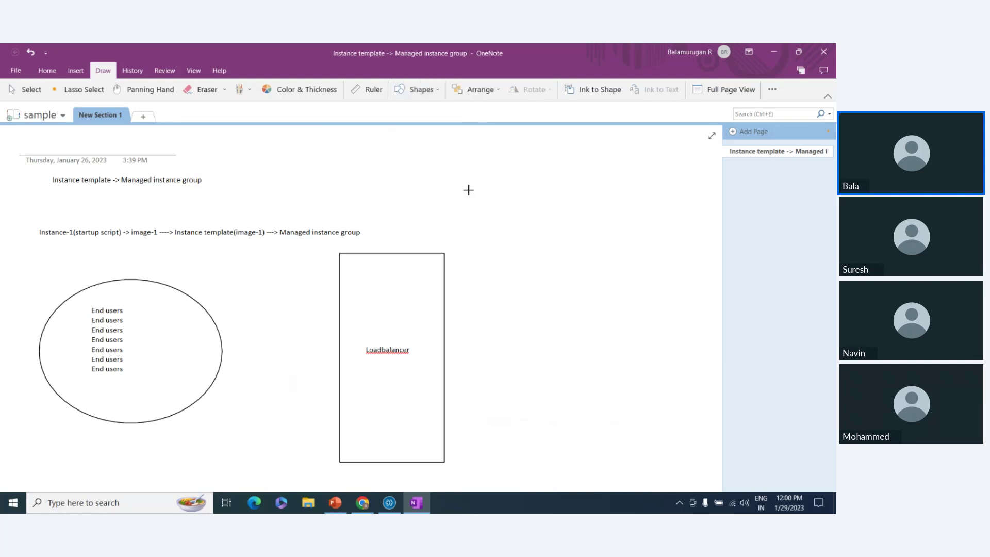
mouse_move(503, 231)
left_mouse_down()
mouse_move(697, 477)
mouse_move(714, 464)
mouse_move(703, 402)
mouse_move(701, 440)
left_mouse_up()
left_click(522, 191)
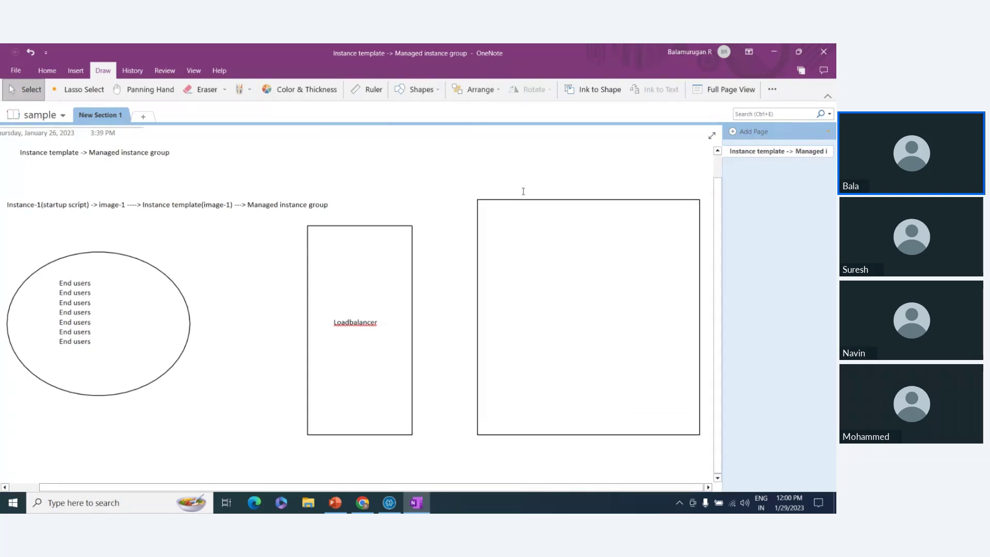
type("Instance group")
Draw a wide rectangle inside the upper half of the Instance group box.
left_click(410, 91)
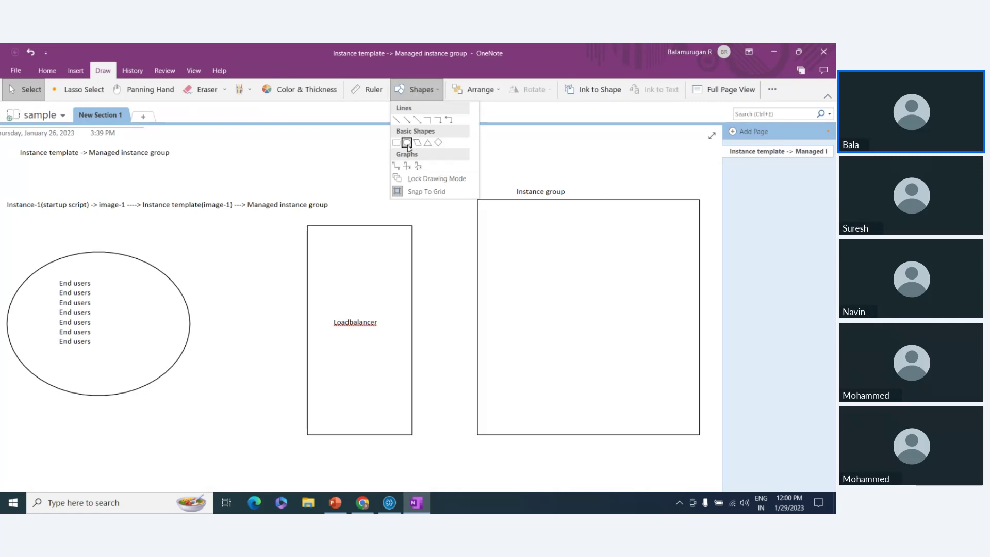
left_click(396, 142)
mouse_move(504, 212)
left_mouse_down()
mouse_move(657, 318)
mouse_move(686, 330)
mouse_move(686, 313)
left_mouse_up()
left_click(569, 256)
Draw a small upright rectangle inside the wide inner rectangle and place a copy of it alongside to the right.
left_click(420, 95)
left_click(398, 144)
left_click_drag(529, 225, 573, 278)
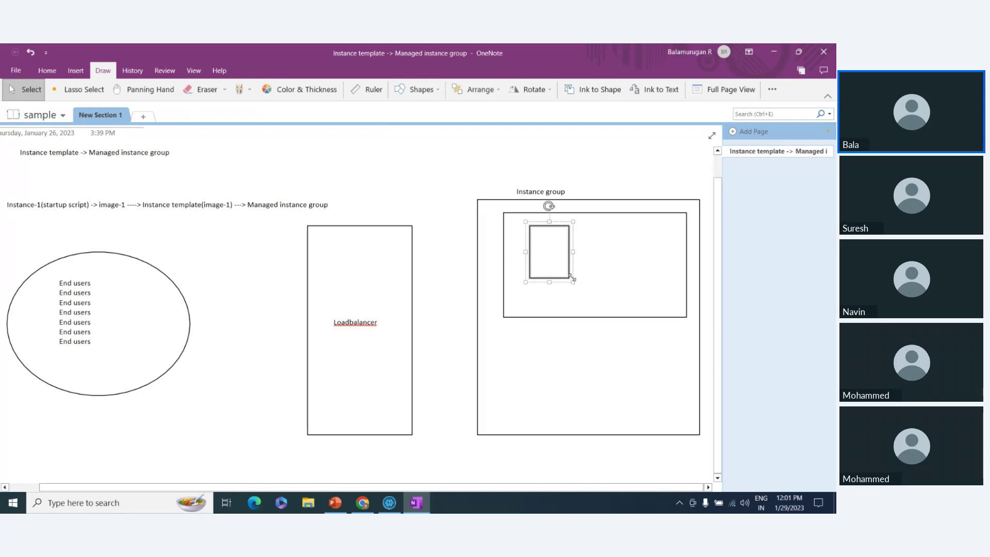
key("ctrl+c")
key("ctrl+v")
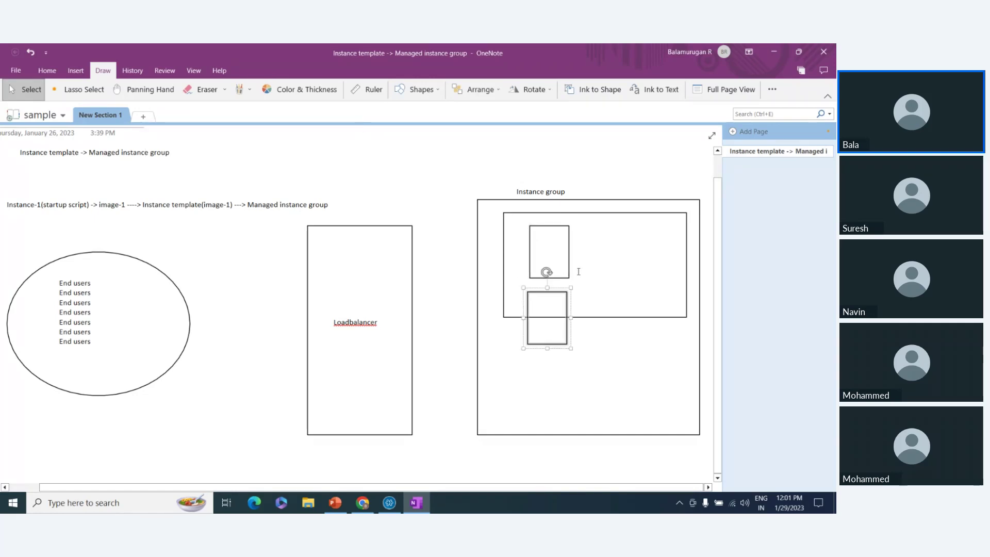
left_click_drag(550, 303, 620, 250)
left_click(558, 250)
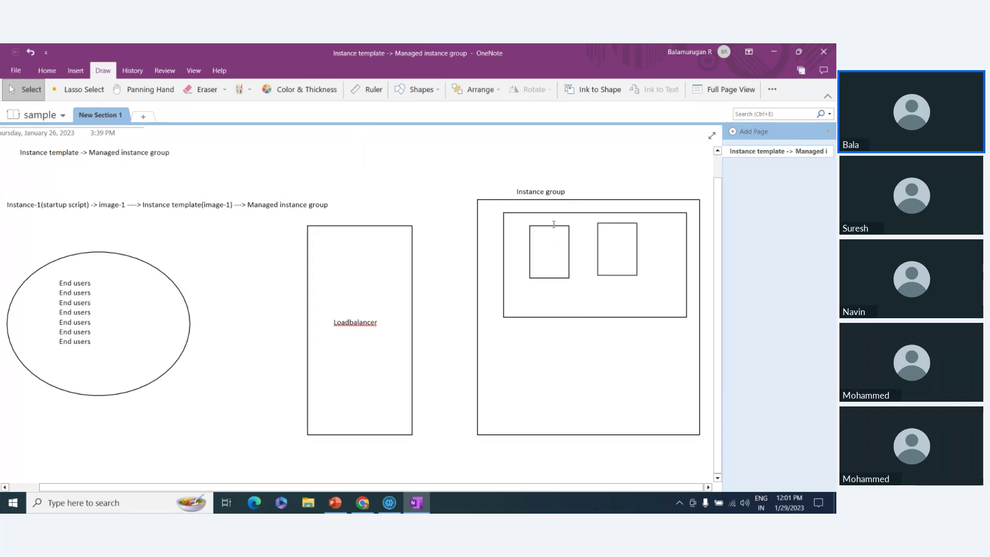
left_click(621, 256)
Add a second line reading "IP:" under the Loadbalancer label.
left_click(427, 258)
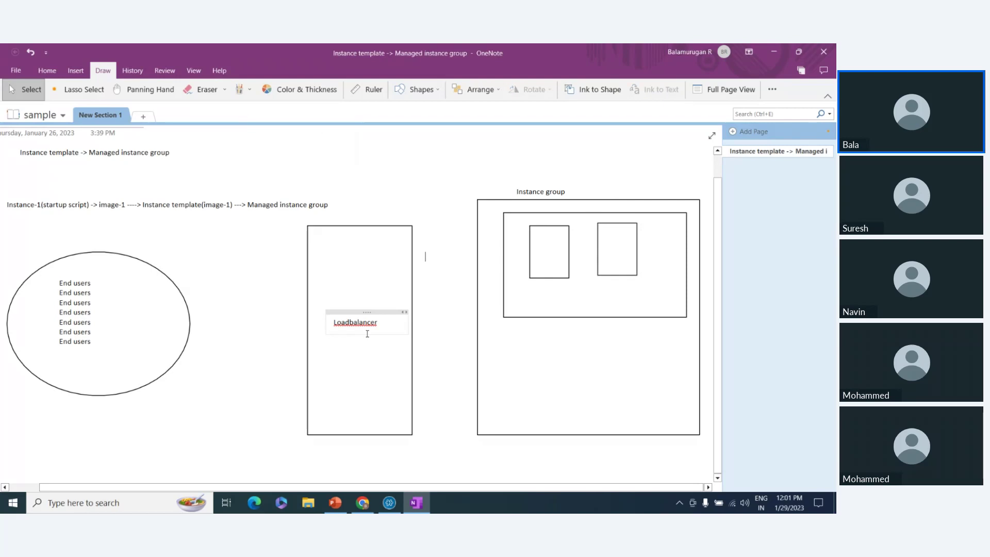
key("Return")
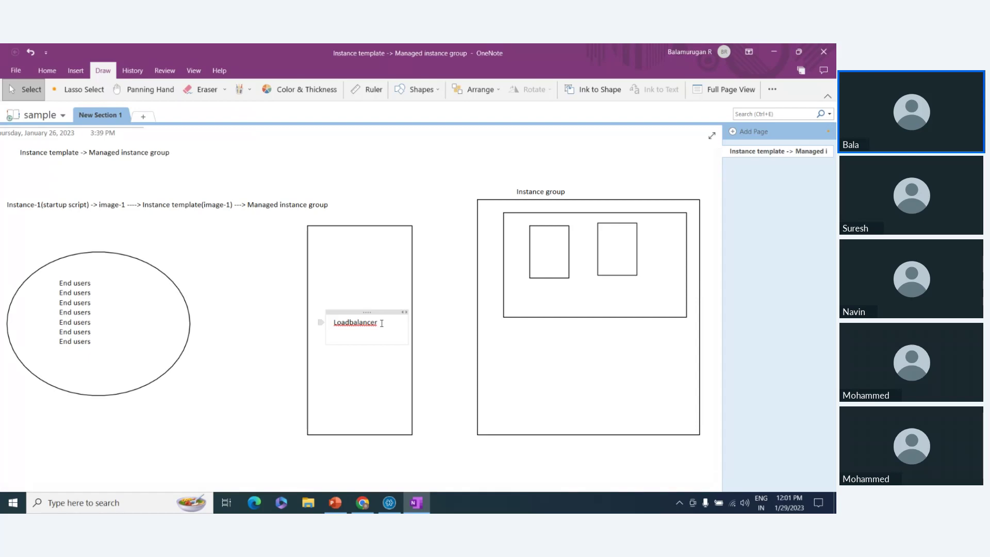
type("IP:")
left_click(237, 285)
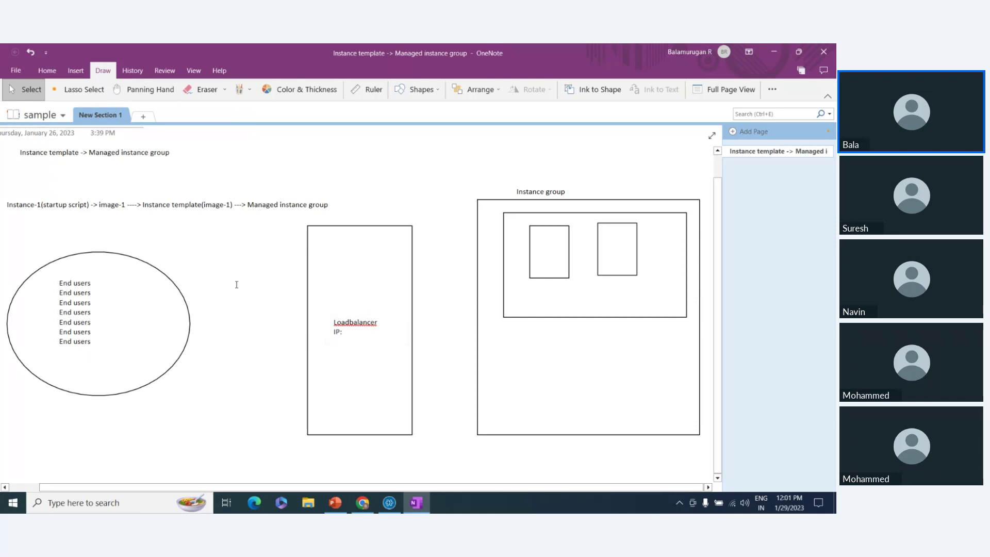
Draw a horizontal arrow from the End users ellipse to the Loadbalancer box.
left_click(419, 89)
left_click(401, 120)
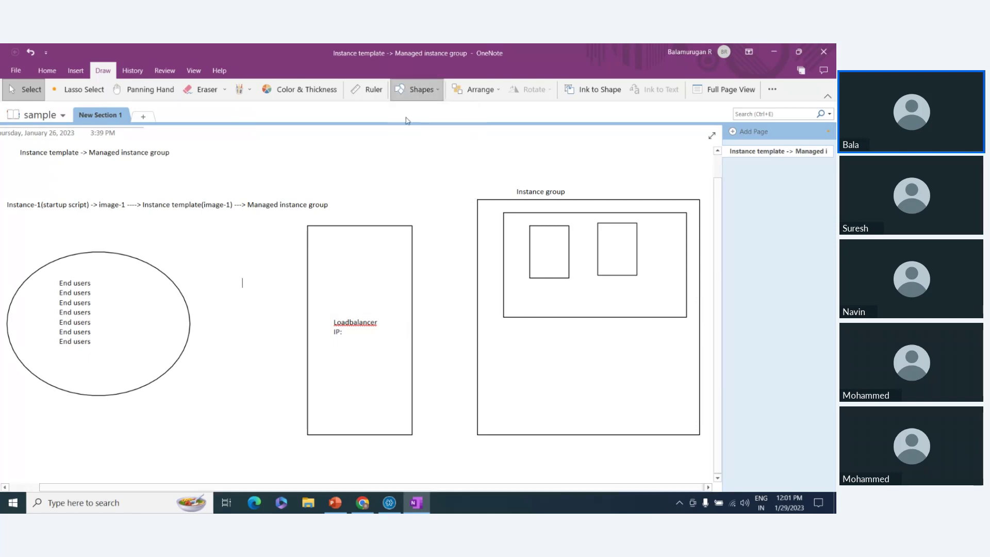
left_click_drag(191, 321, 309, 319)
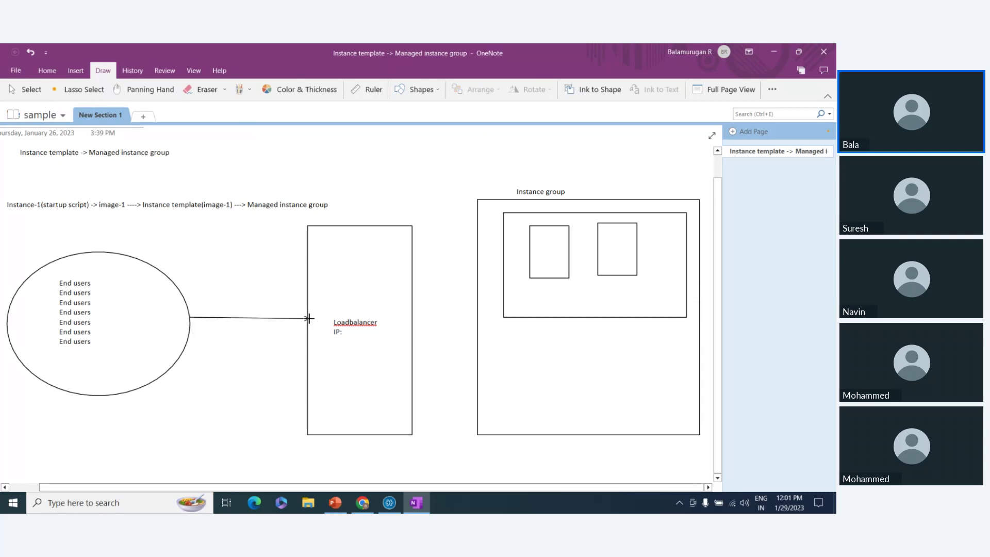
left_click(217, 305)
type("www.")
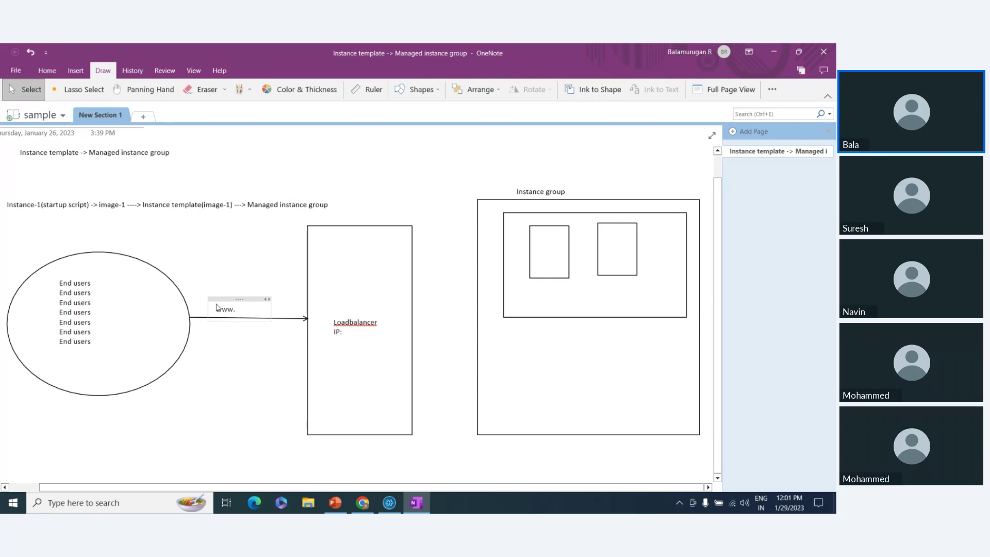
type("ex")
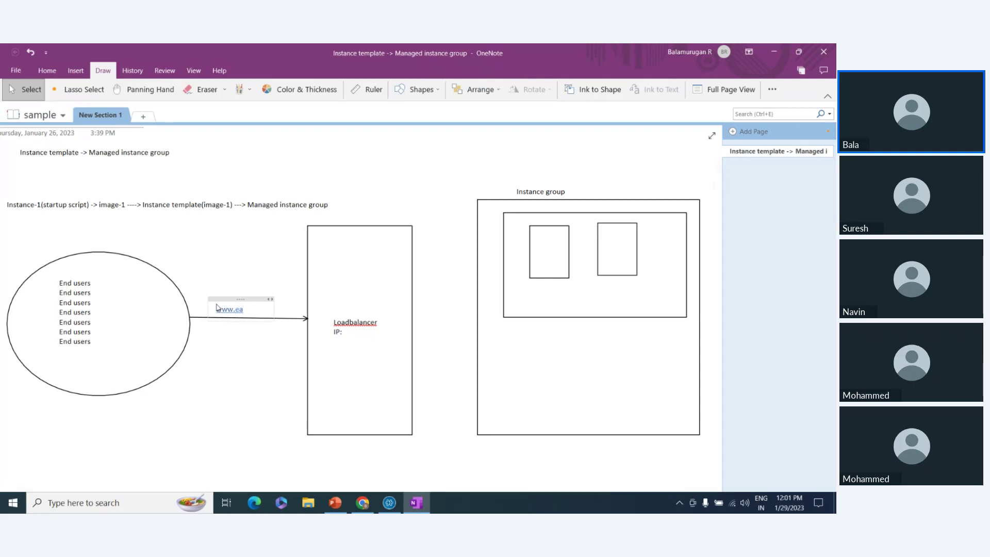
type("ample.com")
left_click_drag(253, 298, 230, 299)
left_click(287, 237)
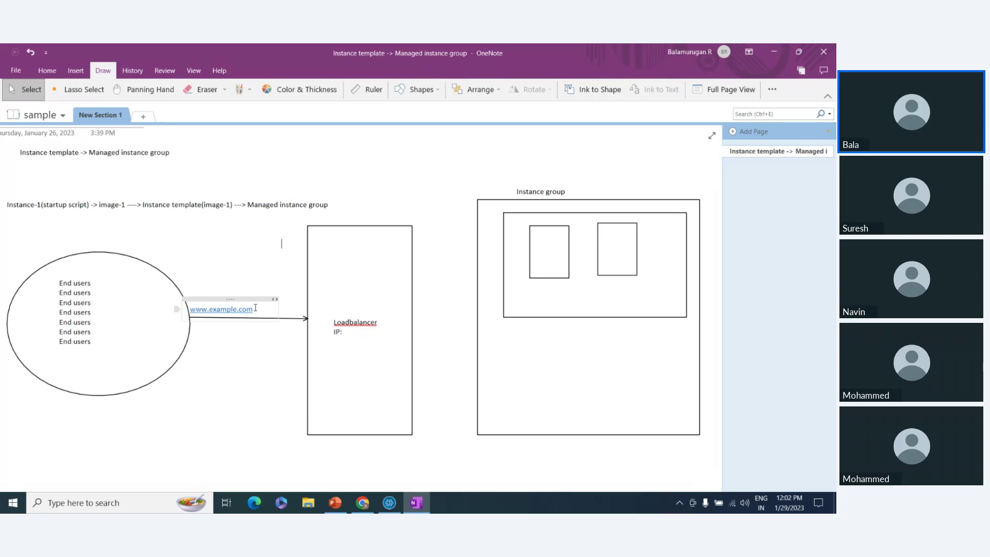
Complete the load balancer's IP line with "10.0.0.0.".
left_click(350, 334)
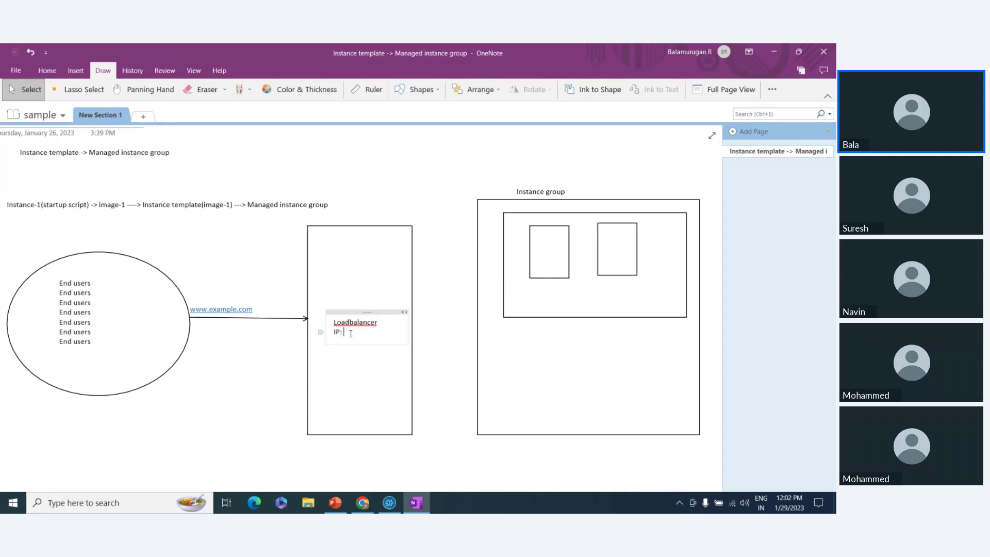
type("10.0.0.0.")
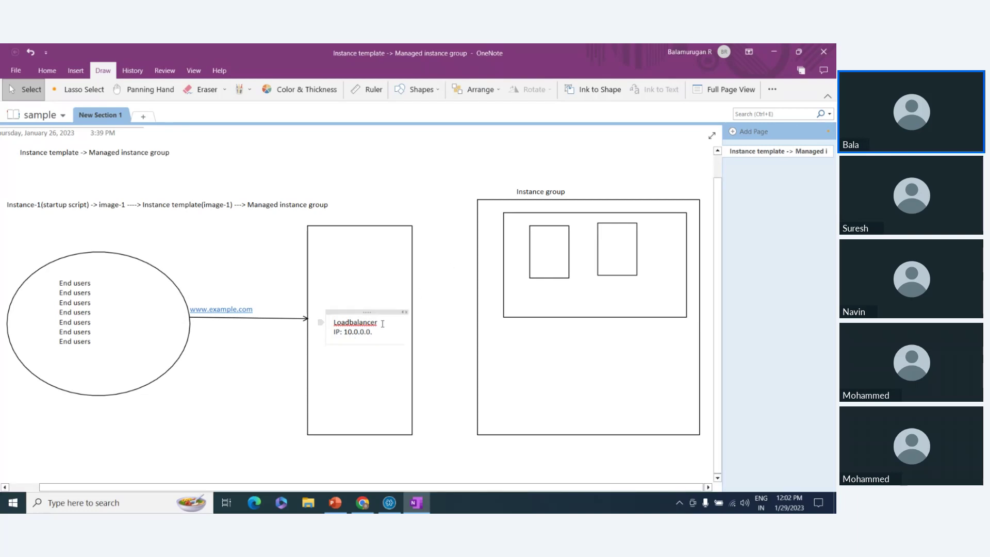
left_click(400, 212)
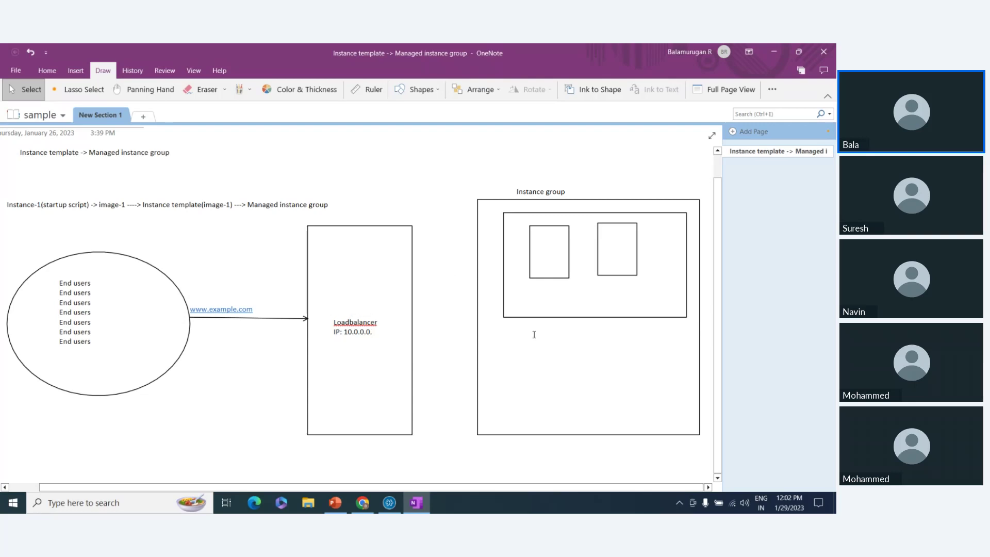
Draw an arrow from the Loadbalancer box up to the wide inner rectangle of the instance group.
left_click(416, 90)
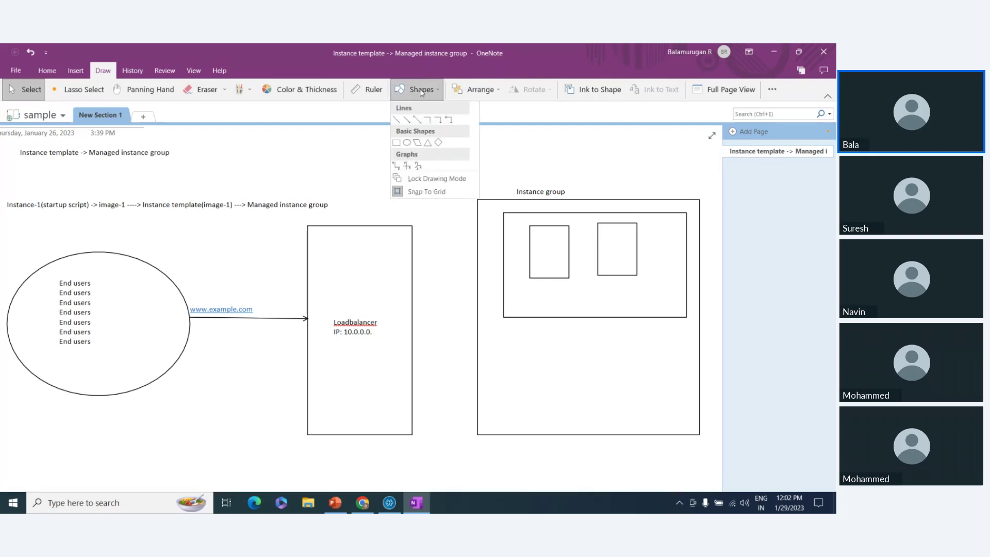
left_click(407, 120)
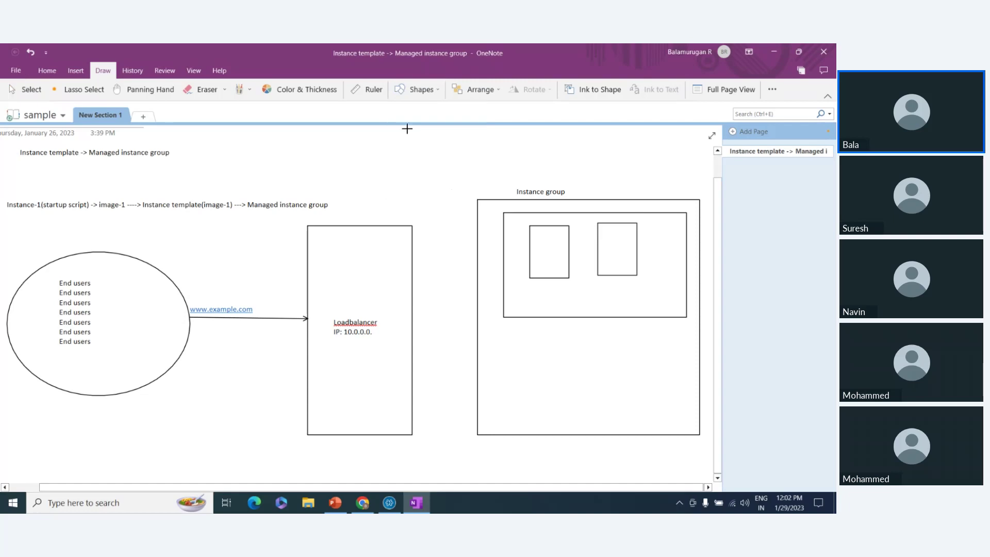
left_click_drag(412, 303, 504, 252)
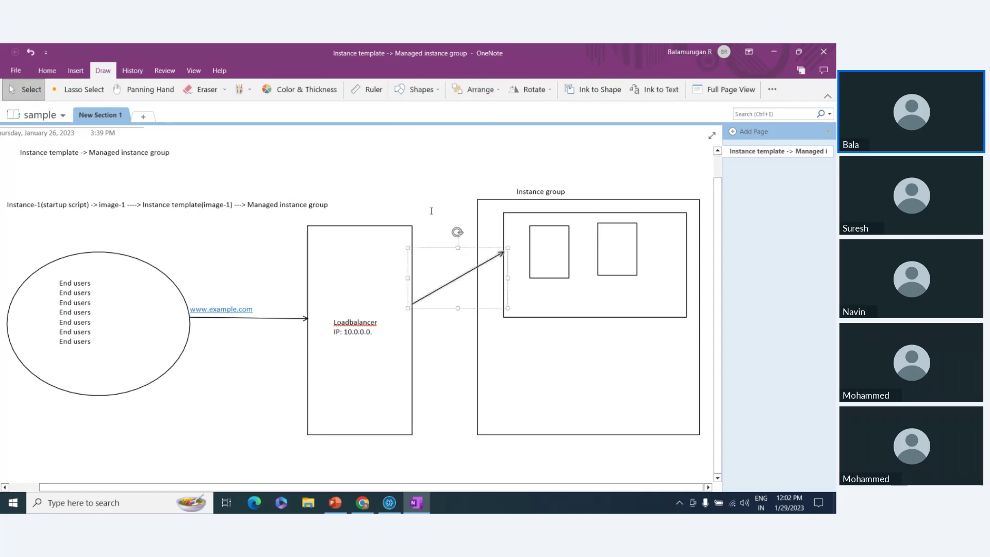
left_click(438, 155)
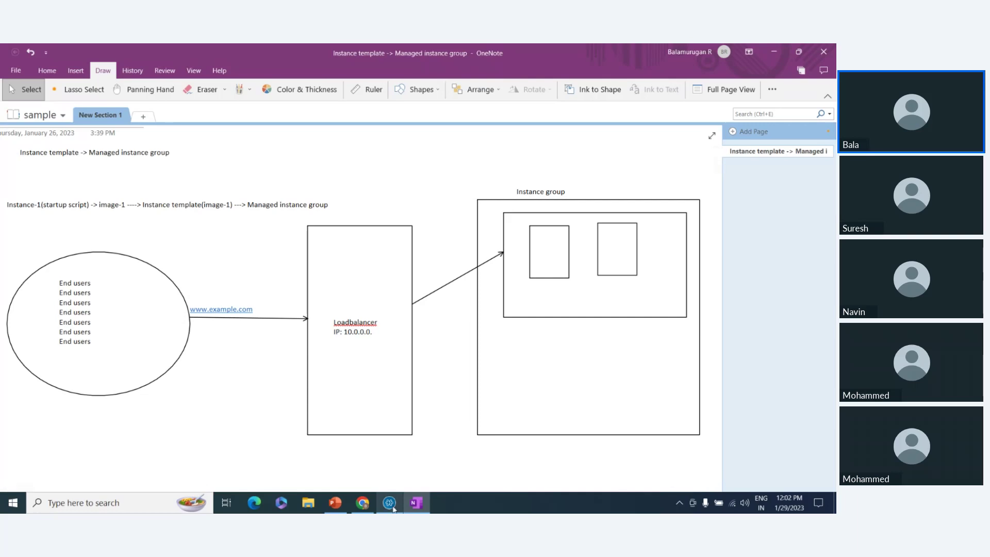
Switch to the PowerPoint slide show and present the "Load Balancers (LBs)" slide.
left_click(333, 507)
left_click(52, 99)
left_click(209, 243)
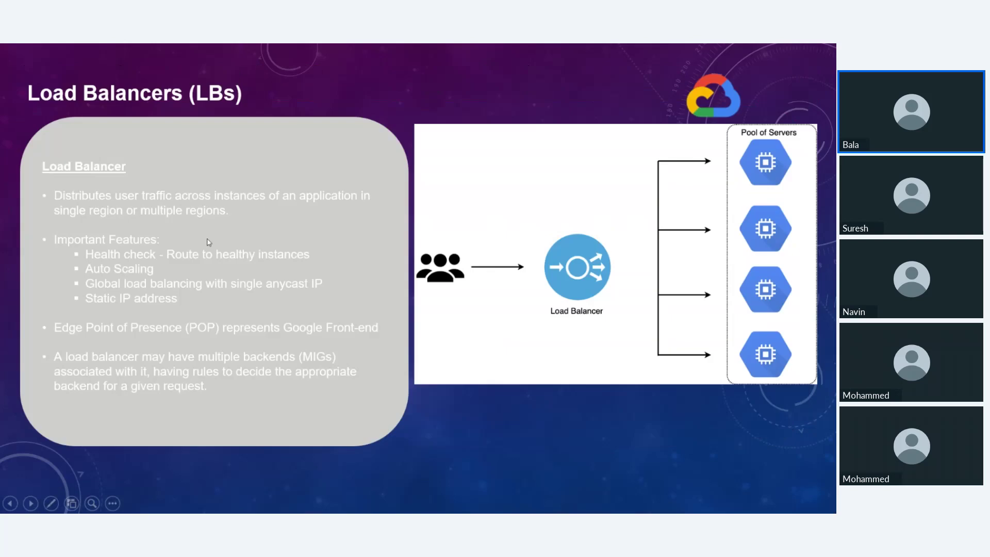
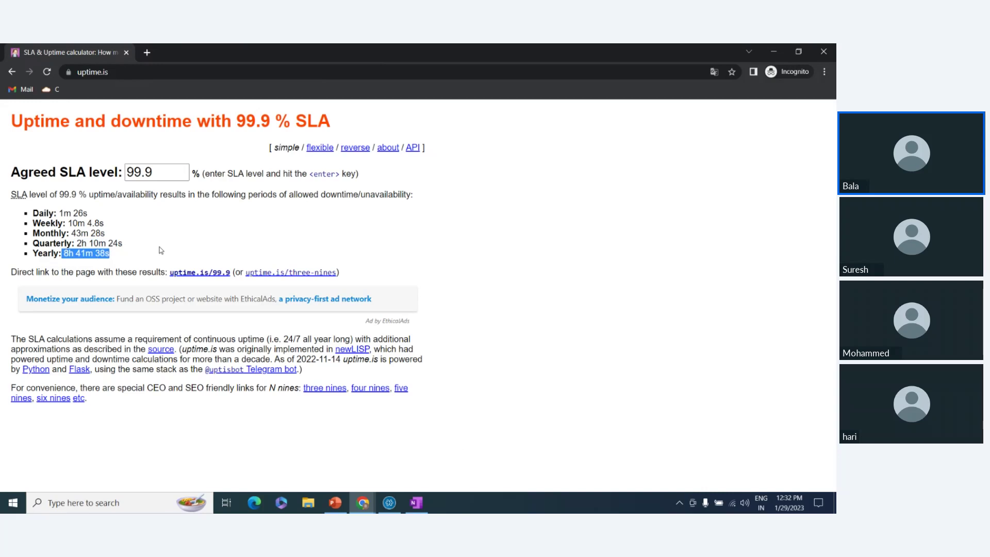
Calculate the allowed downtime for an agreed SLA level of 99.999 % and highlight the yearly figure.
left_click(137, 258)
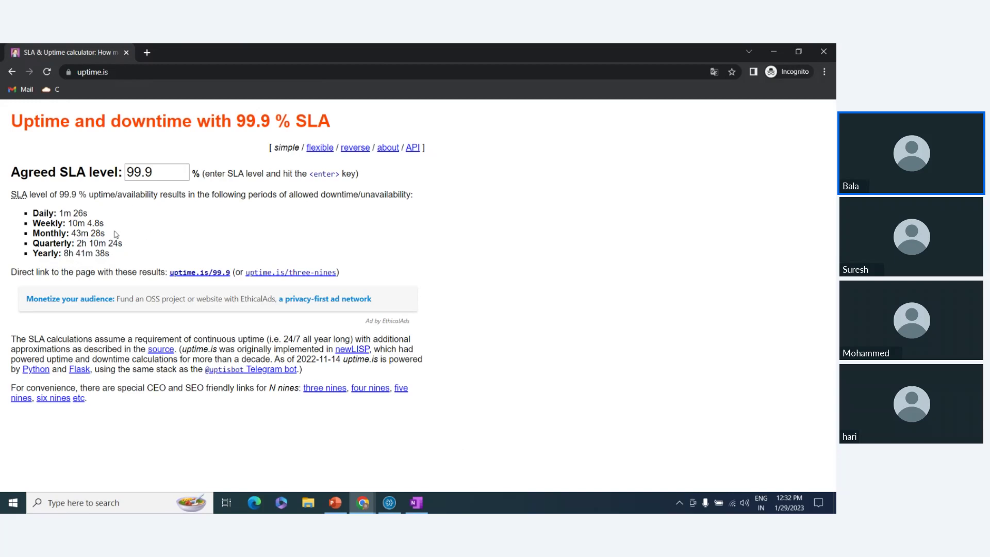
left_click(162, 170)
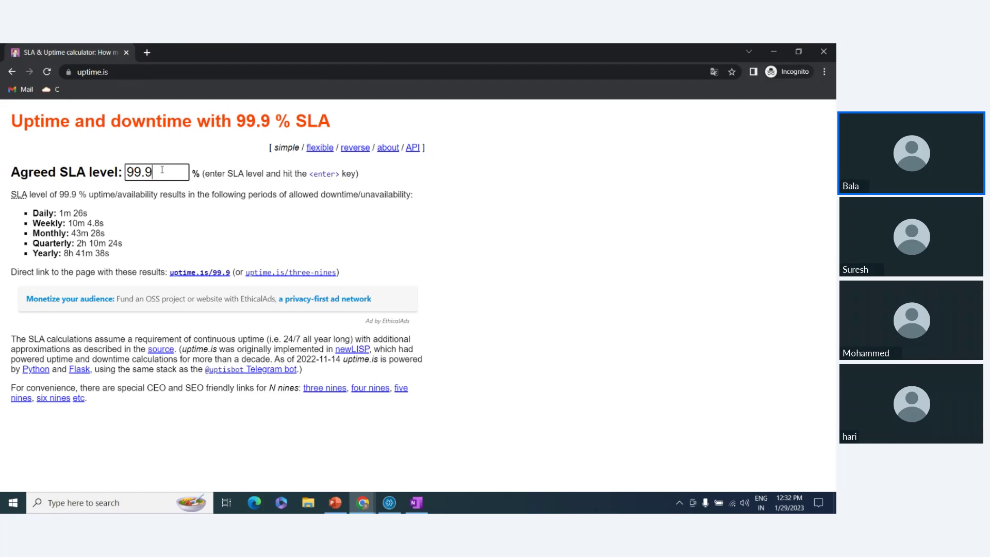
type("99")
key("Return")
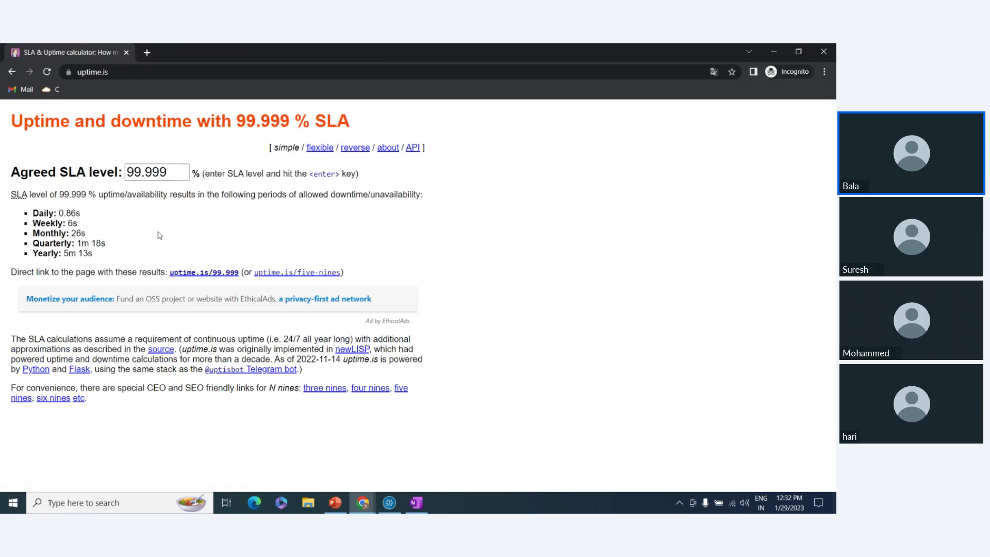
left_click_drag(64, 253, 93, 253)
Calculate the allowed downtime for an agreed SLA level of 99.95 % and highlight the yearly figure.
left_click(168, 173)
key("BackSpace")
key("BackSpace")
type("6")
key("BackSpace")
type("5")
key("Return")
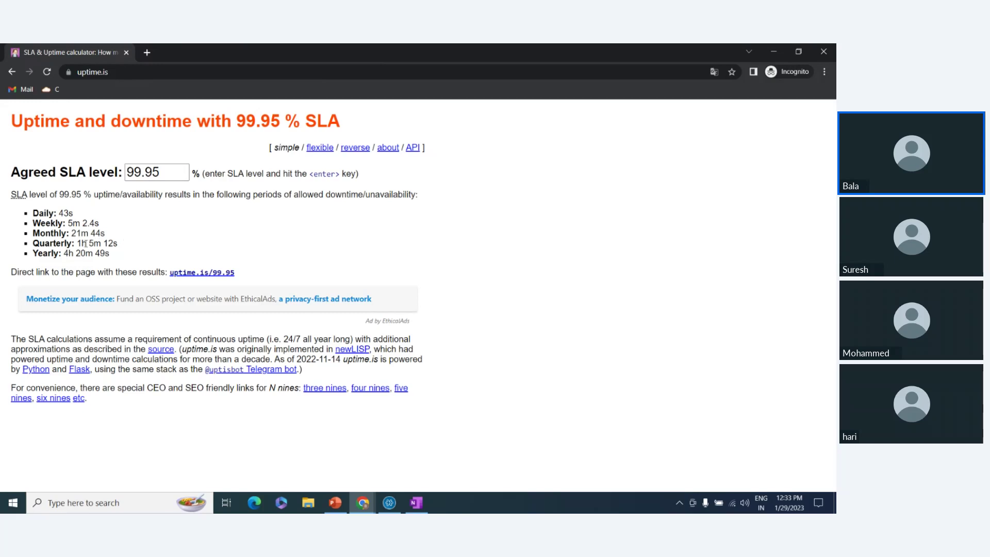
left_click_drag(62, 255, 154, 256)
left_click(154, 257)
Calculate the allowed downtime for an agreed SLA level of 100 %.
double_click(160, 173)
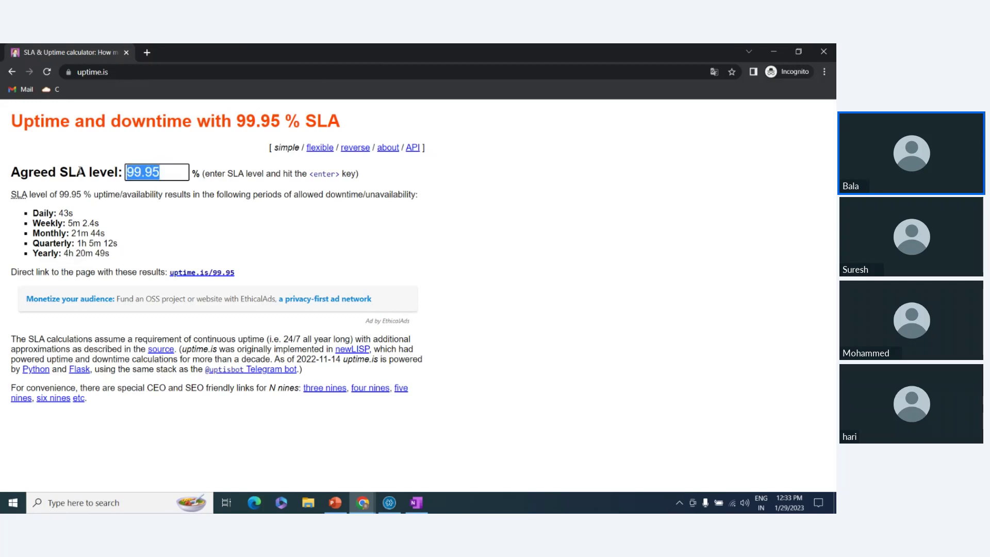
type("100")
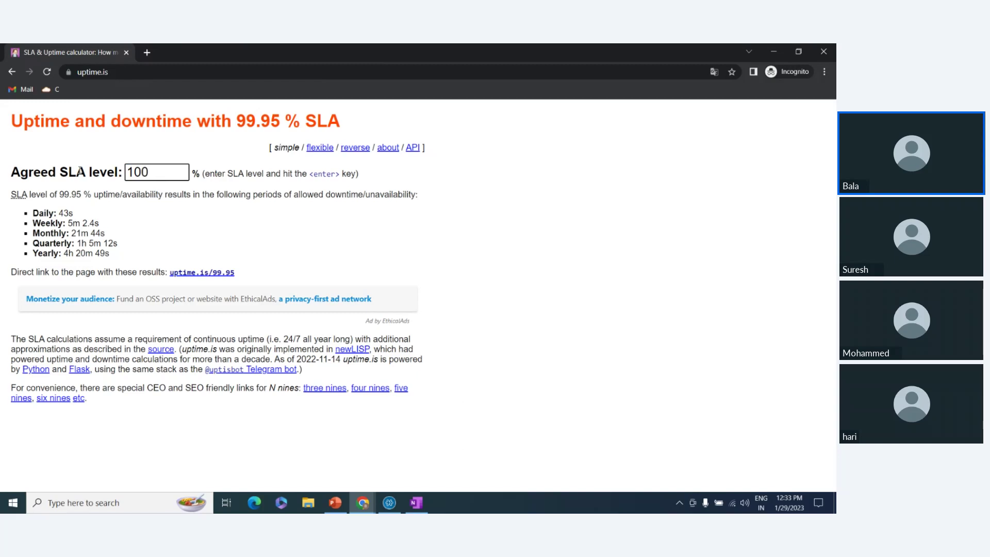
key("Return")
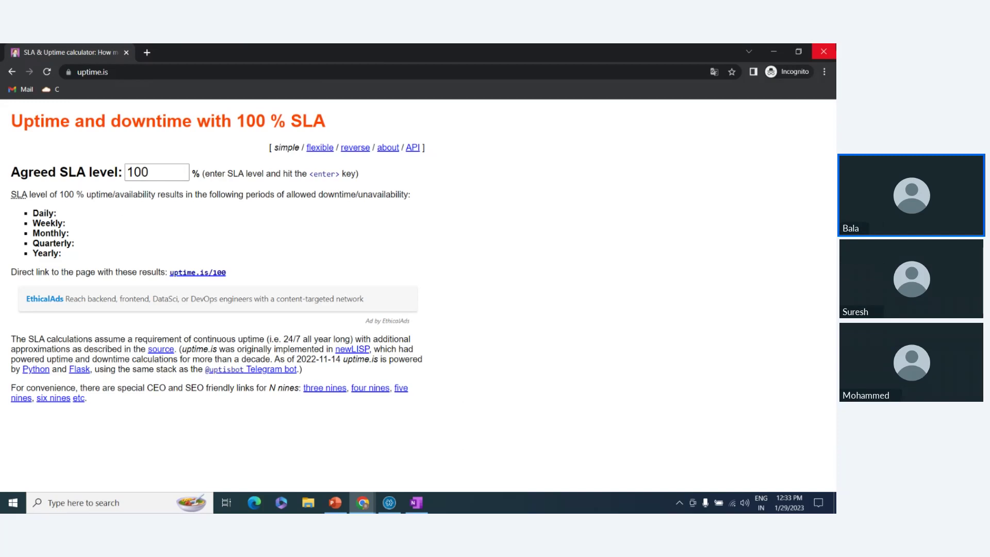
Close the incognito uptime calculator window and check the meeting window before returning to Chrome.
left_click(824, 51)
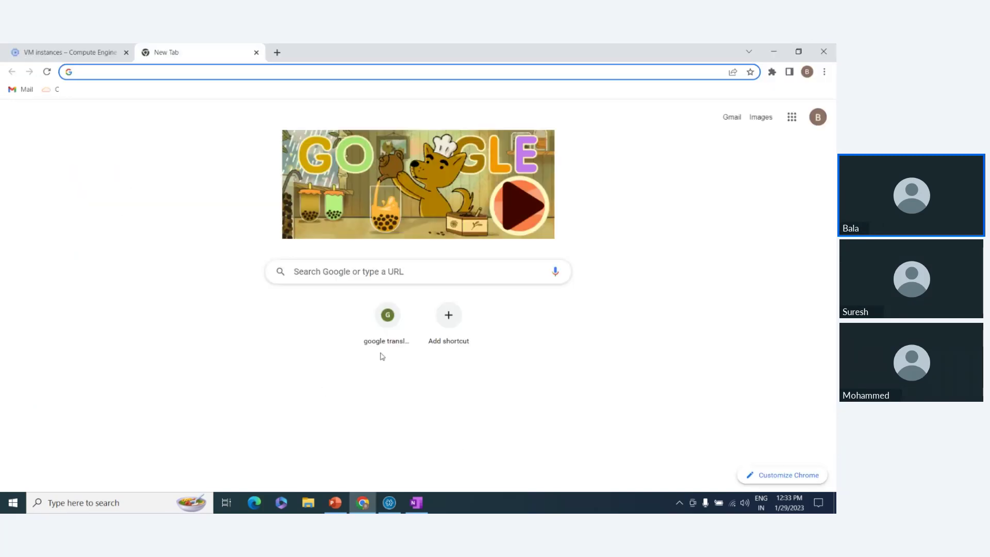
left_click(417, 503)
left_click(390, 504)
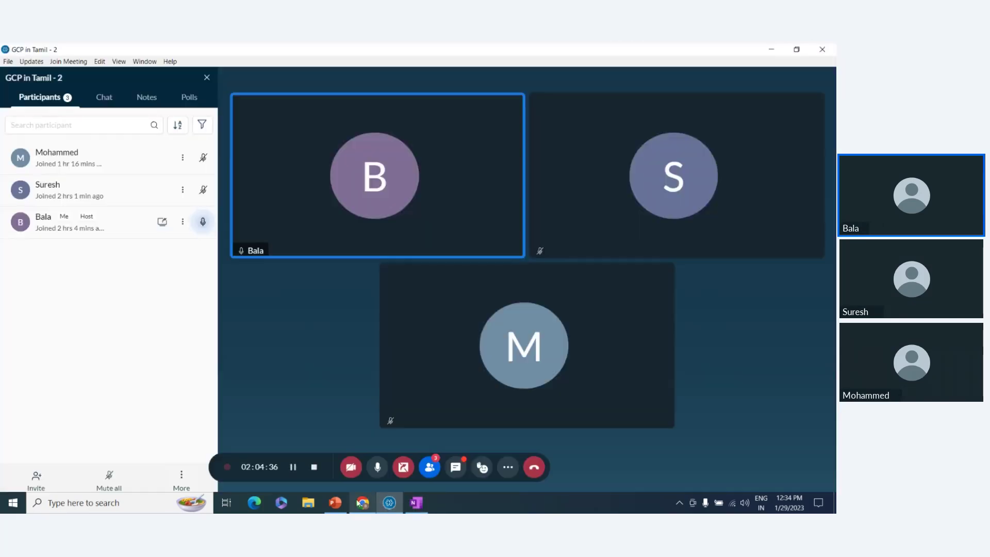
left_click(362, 503)
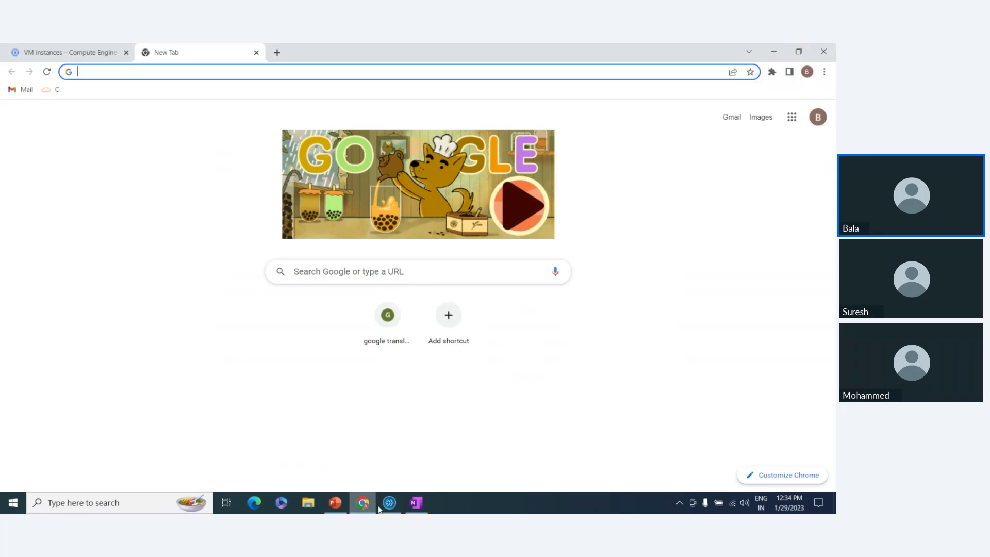
Search the Google Cloud console for "load" and open the Load balancing page under Network services.
left_click(336, 508)
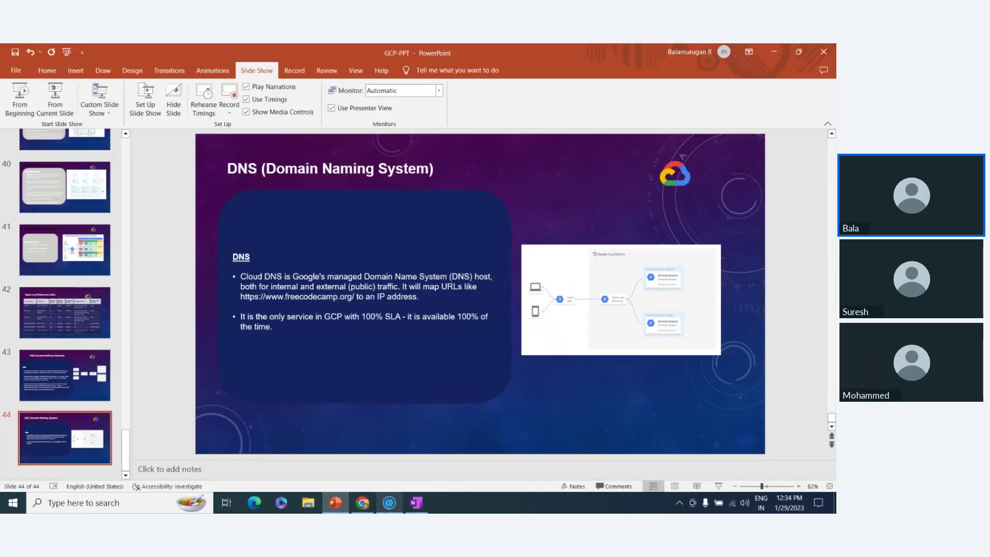
left_click(363, 503)
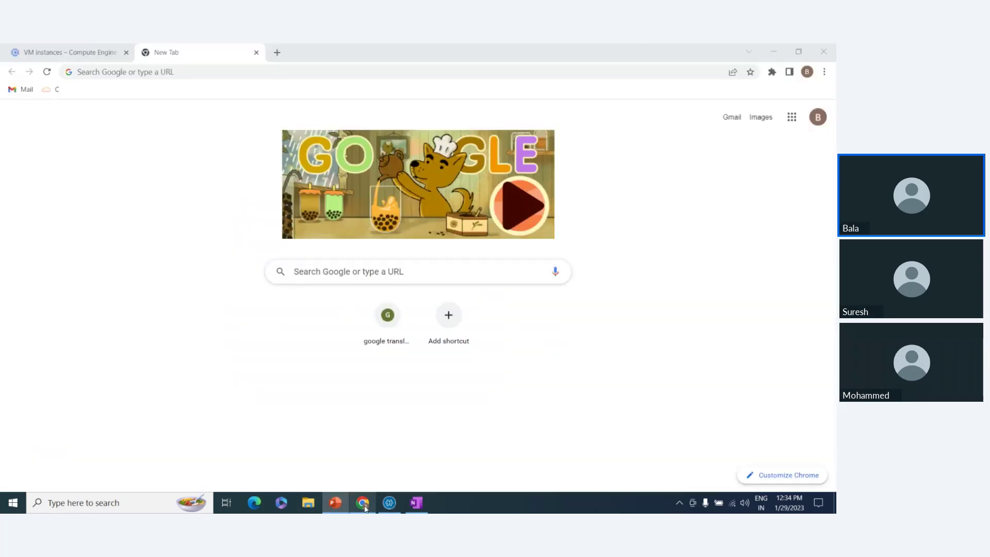
left_click(23, 49)
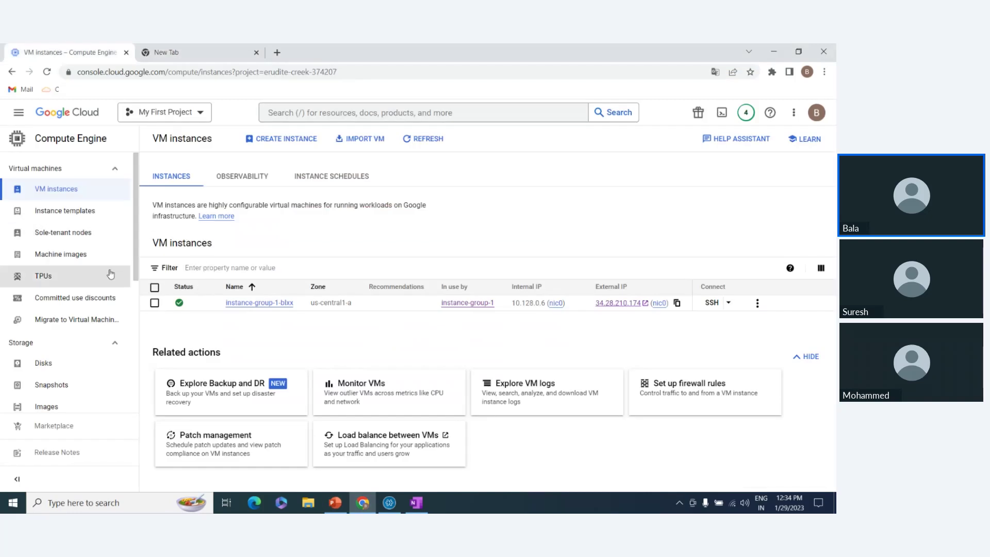
left_click(307, 112)
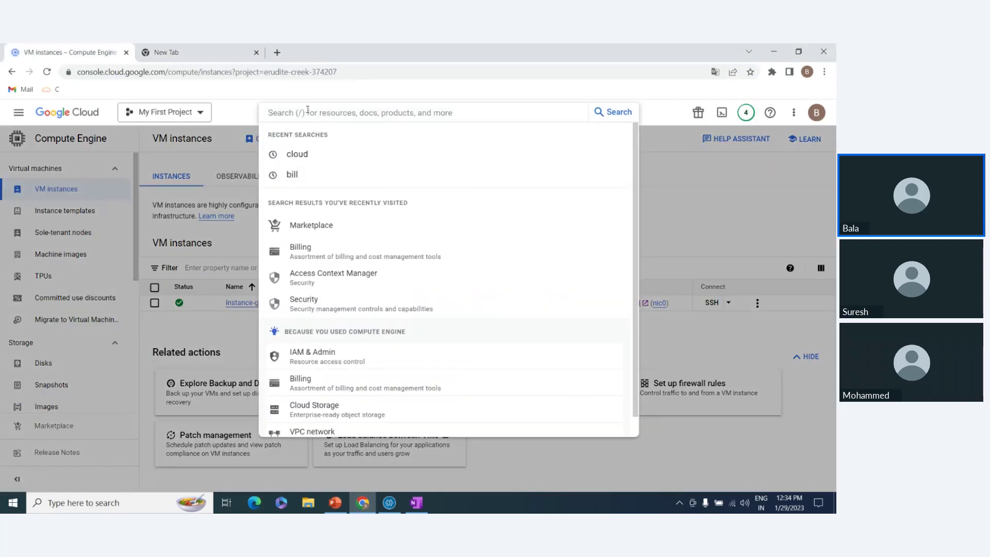
type("load")
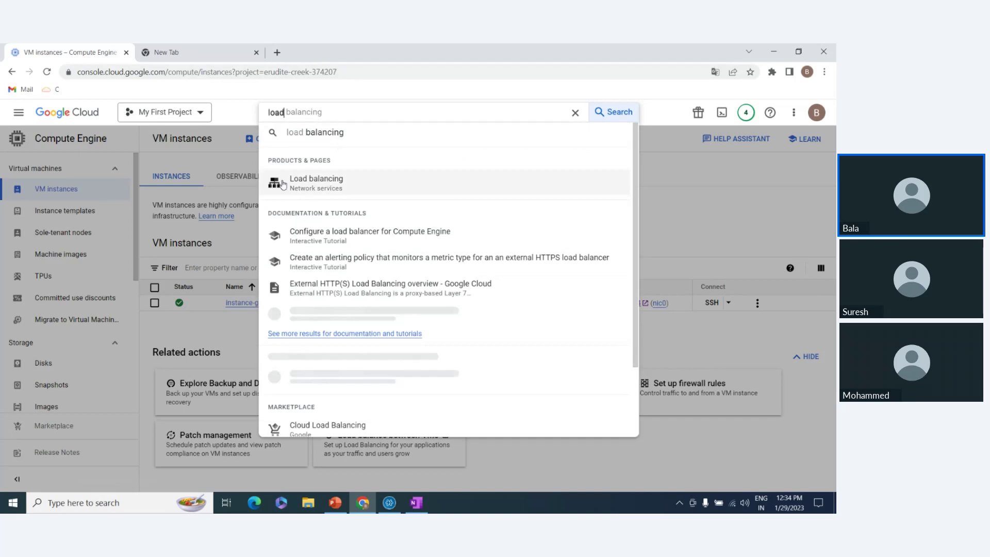
left_click(283, 185)
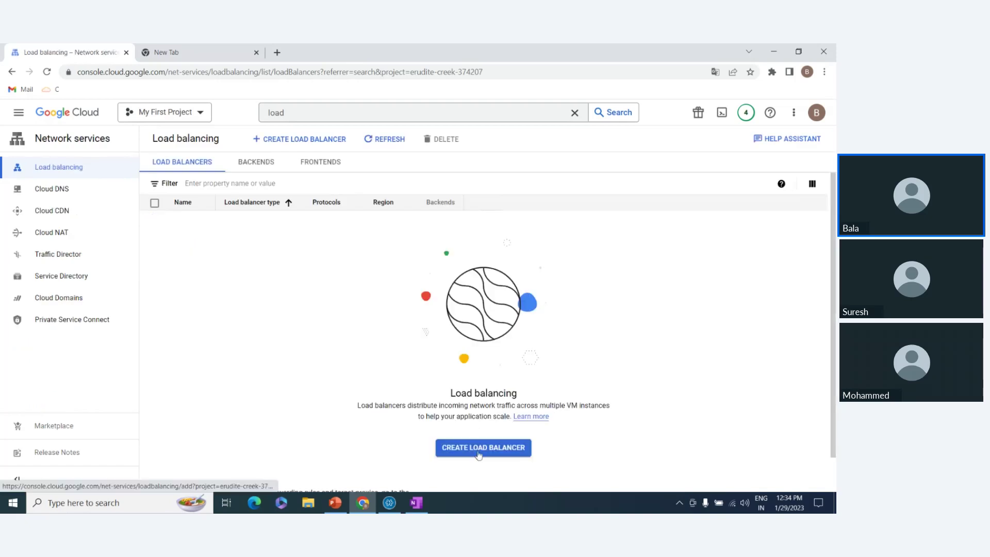
Start a global, internet-facing HTTP(S) load balancer and name it lb.
left_click(479, 448)
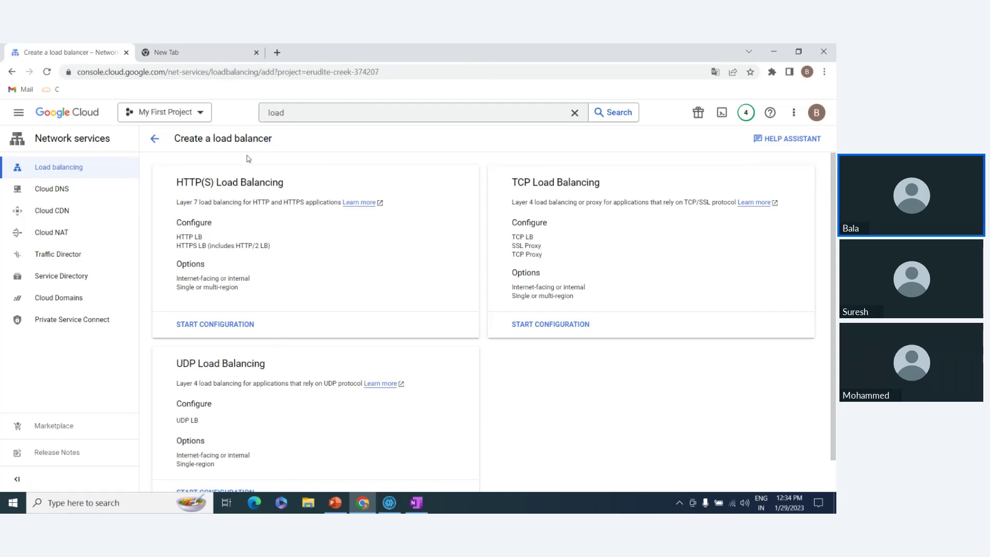
left_click(216, 328)
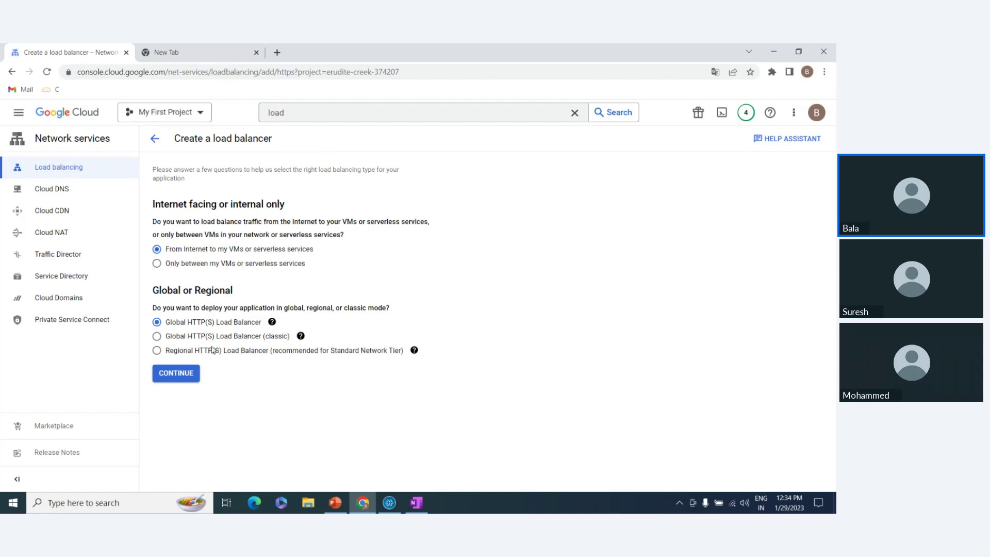
left_click(175, 378)
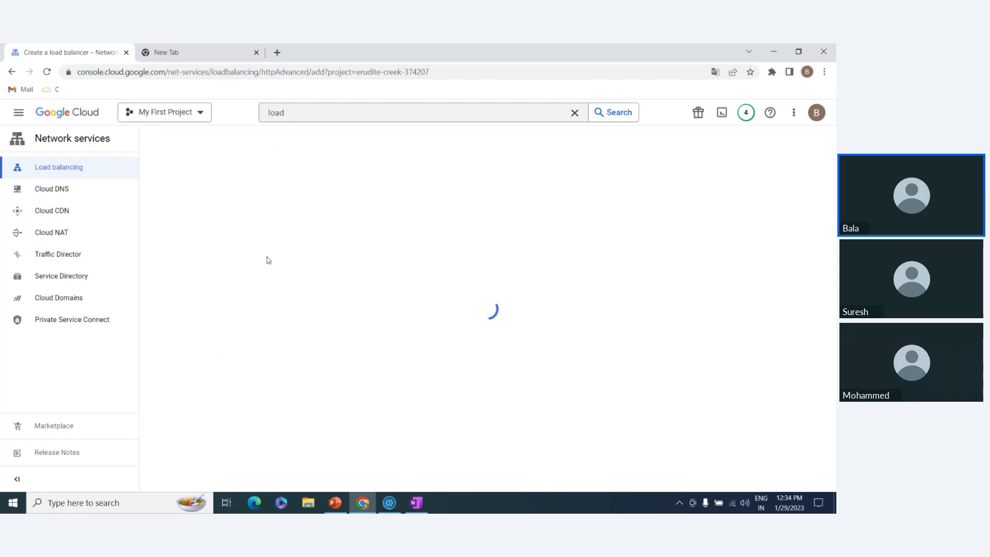
left_click(216, 172)
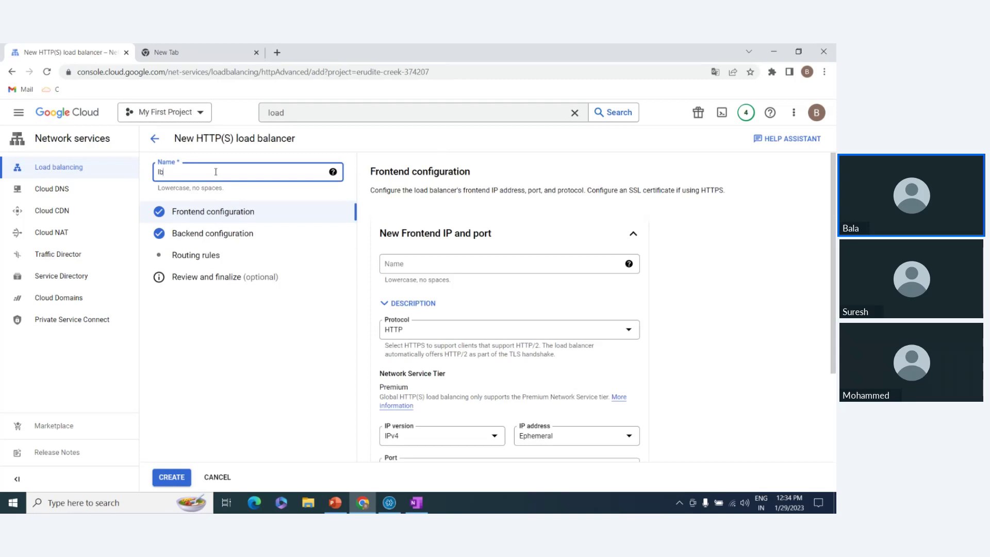
left_click(268, 342)
Start a new backend service in the load balancer's backend configuration and name it bk.
left_click(242, 243)
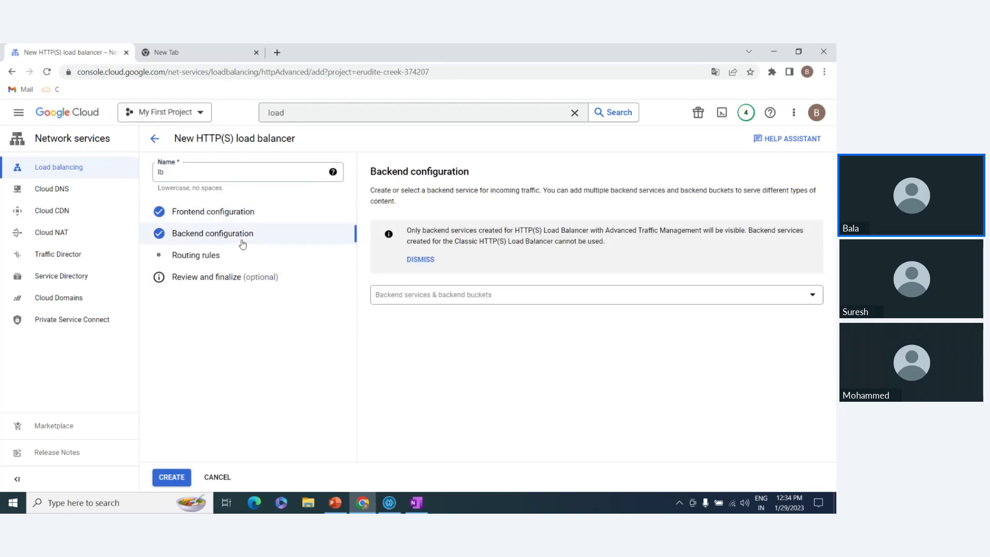
left_click(456, 297)
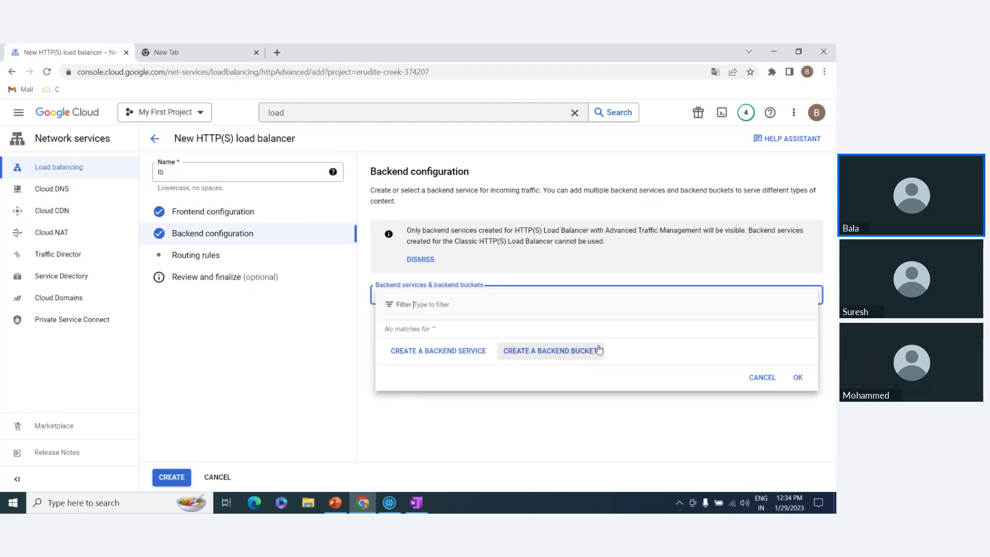
left_click(460, 352)
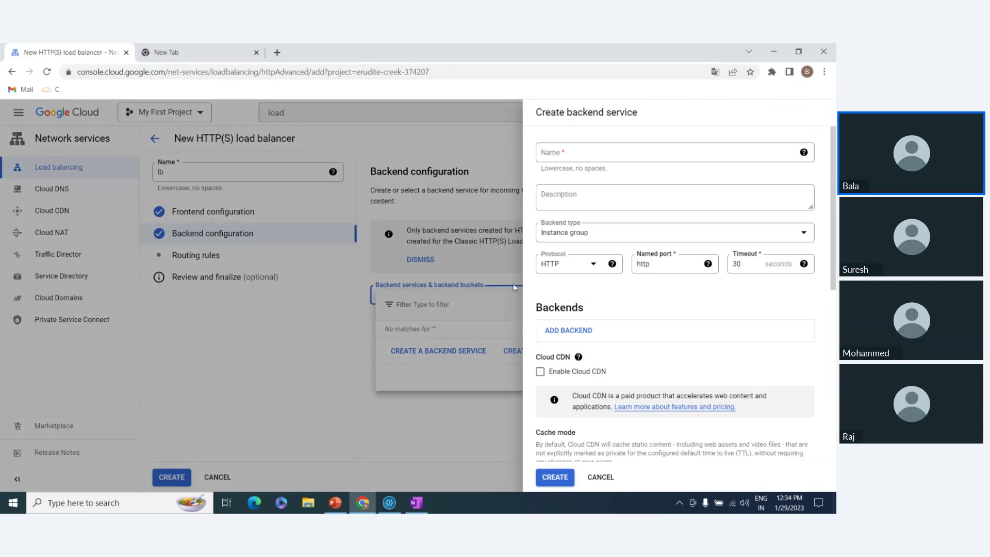
left_click(562, 154)
type("bk")
Add instance-group-1 (us-central1-a) as a backend of the service with port number 80.
left_click(665, 329)
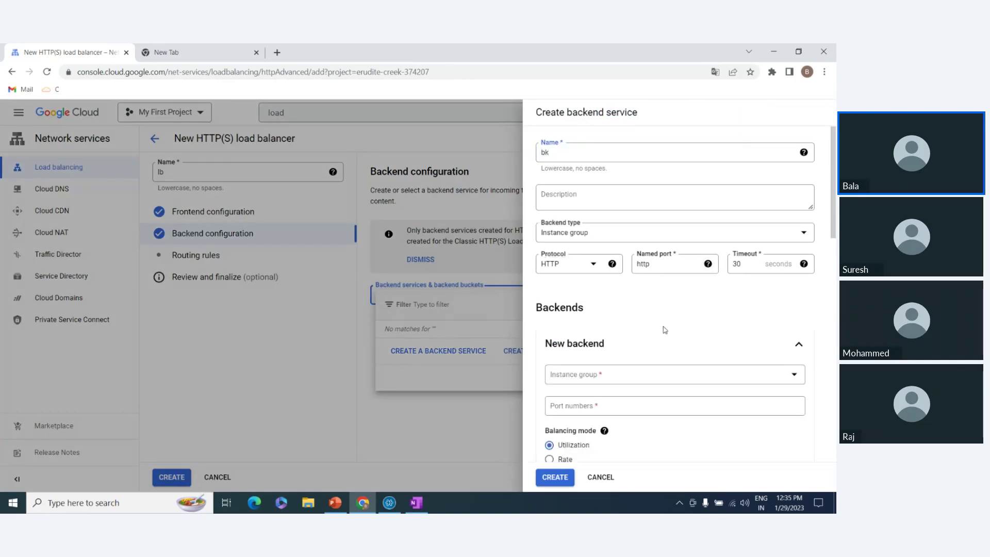
scroll(645, 305, "down", 2)
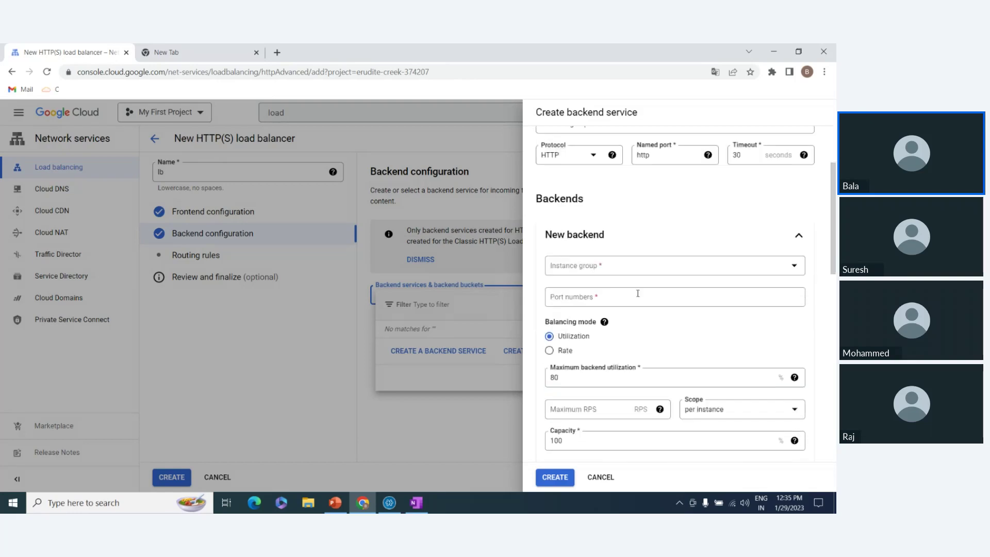
left_click(601, 269)
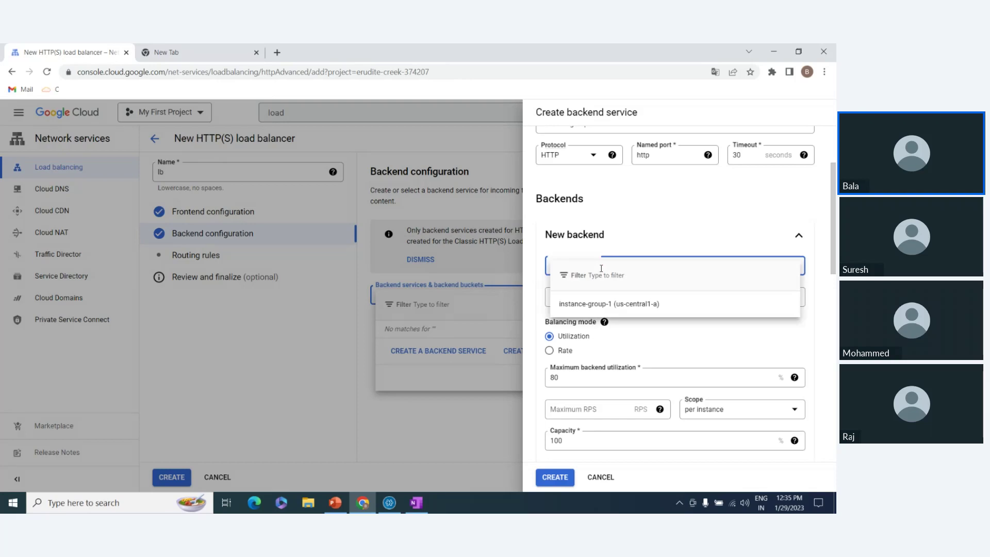
left_click(598, 304)
scroll(578, 325, "down", 2)
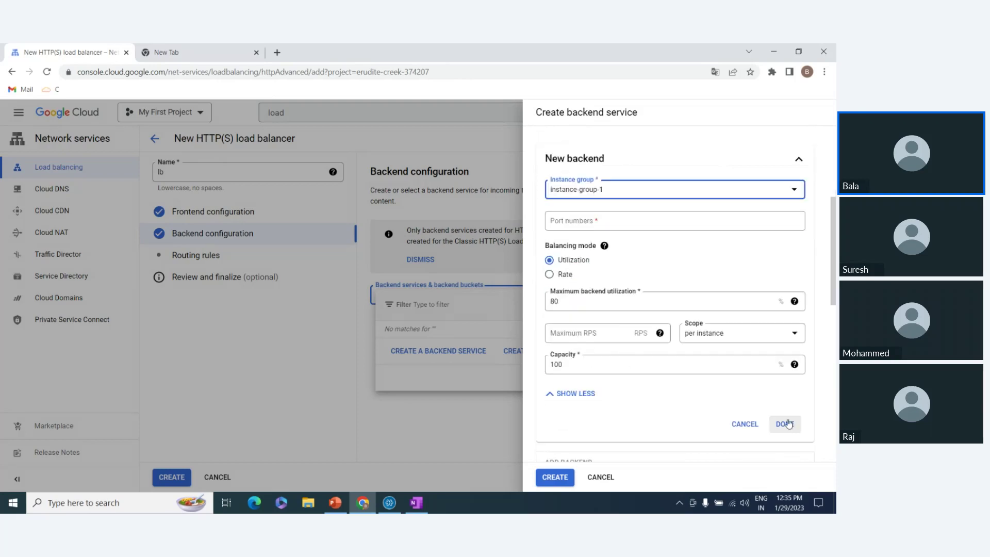
left_click(573, 221)
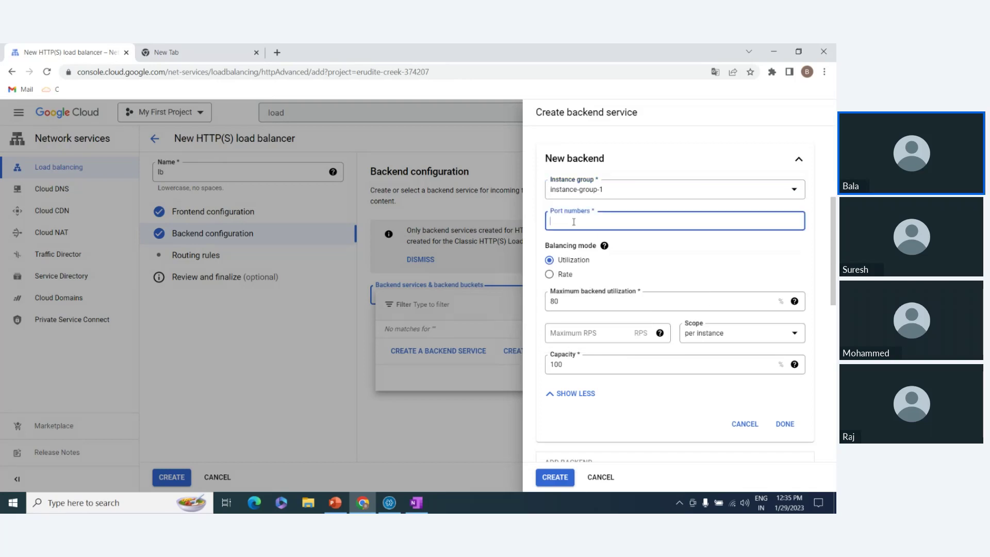
type("80")
left_click(657, 261)
scroll(724, 296, "down", 2)
left_click(785, 318)
Disable Cloud CDN for the backend service and try to create it.
left_click(540, 353)
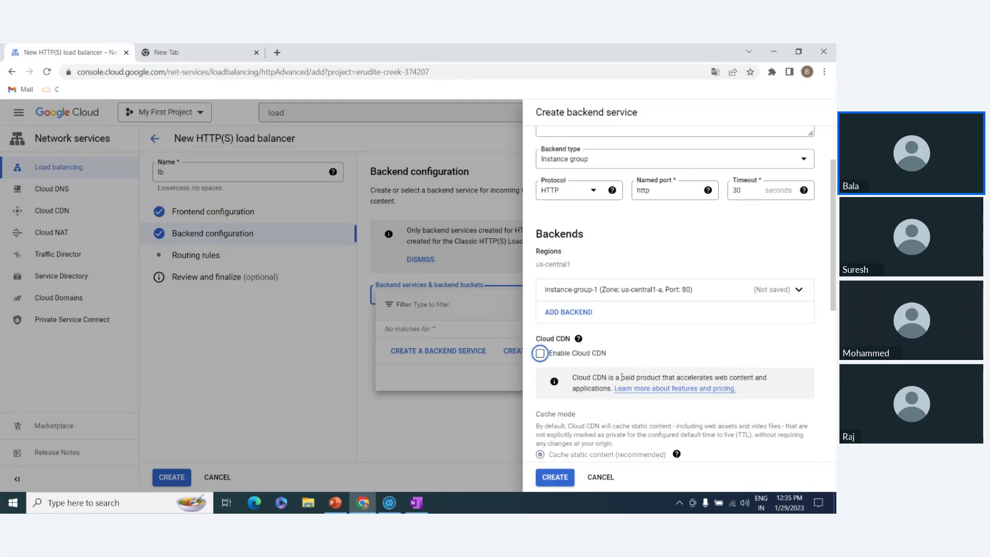
scroll(675, 377, "down", 6)
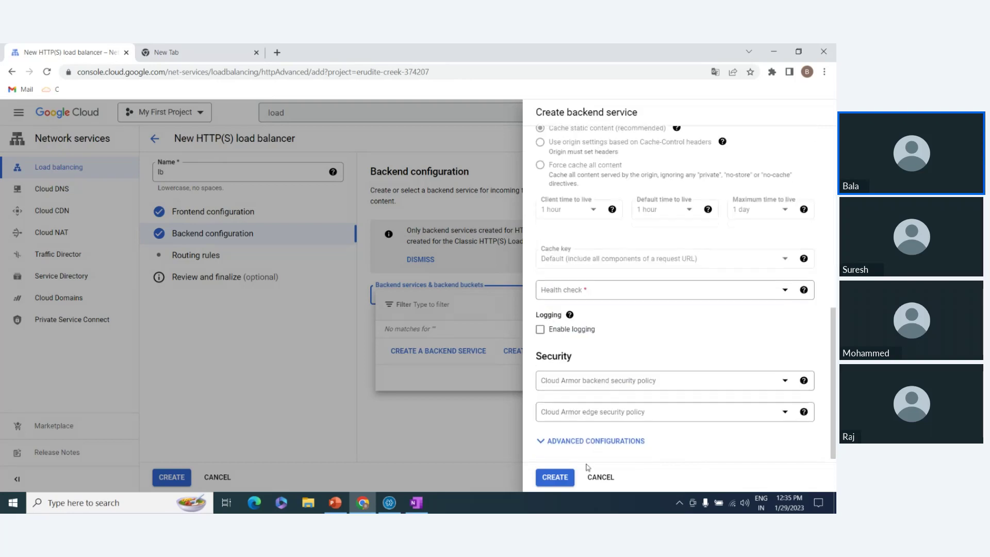
left_click(557, 479)
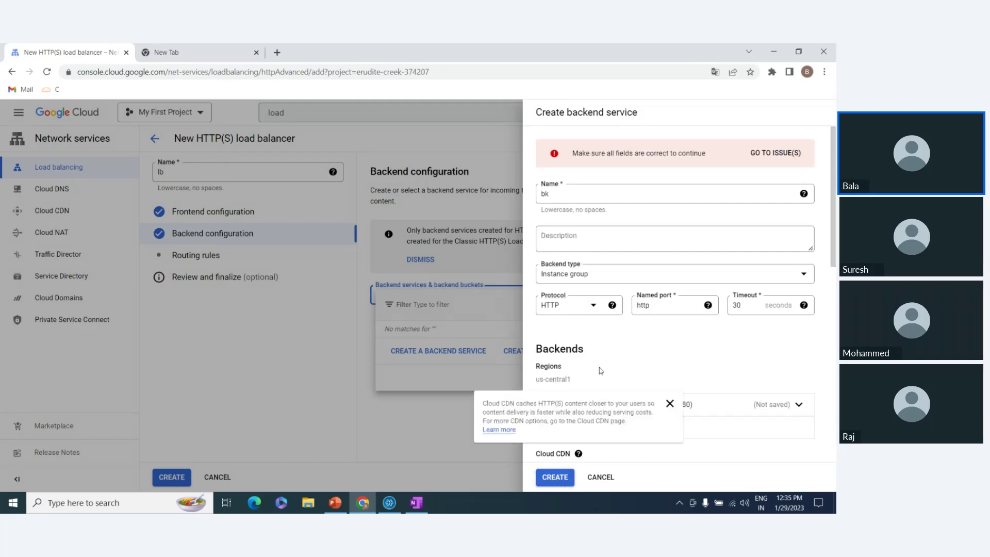
Assign health-check-1 as the health check, then create backend service bk and apply it to the load balancer.
scroll(599, 369, "down", 5)
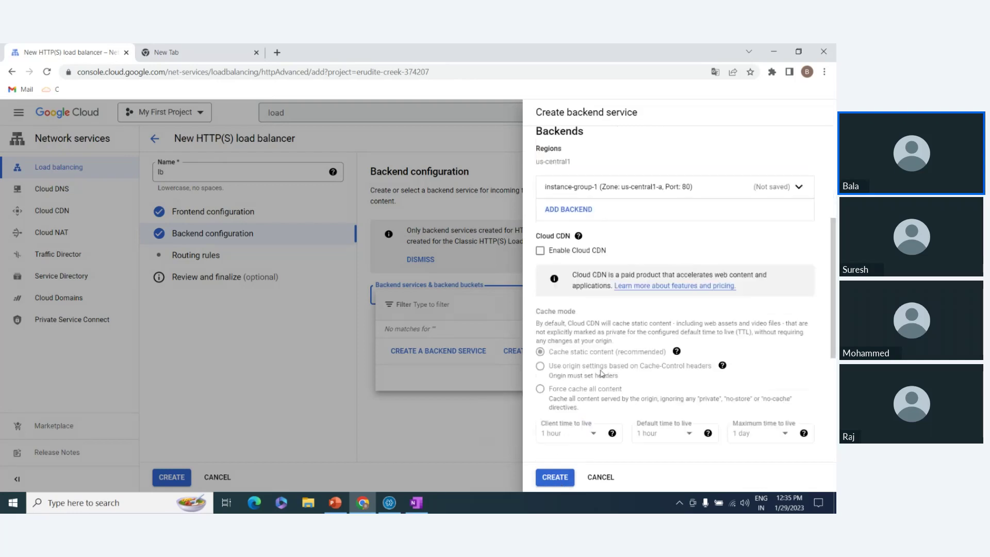
scroll(623, 275, "down", 5)
left_click(600, 271)
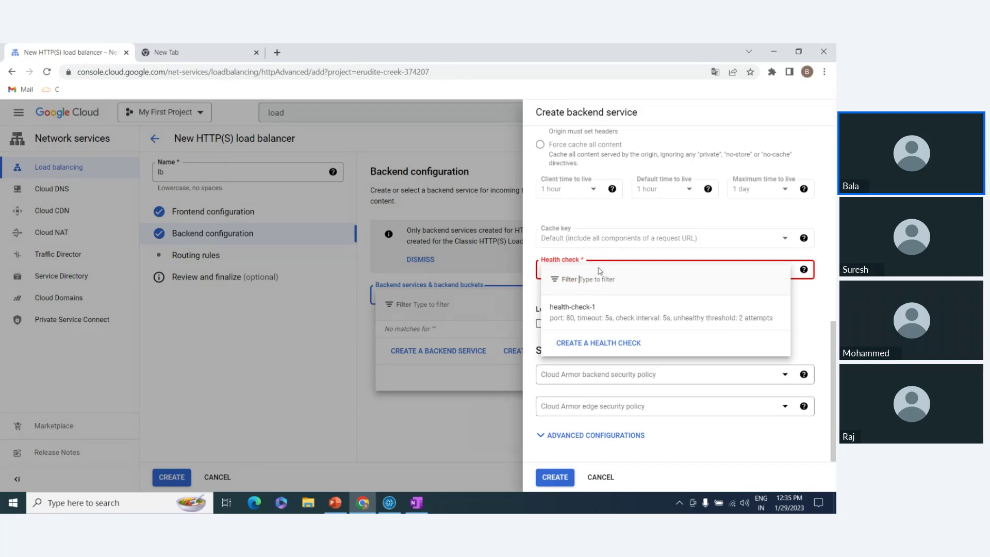
left_click(603, 315)
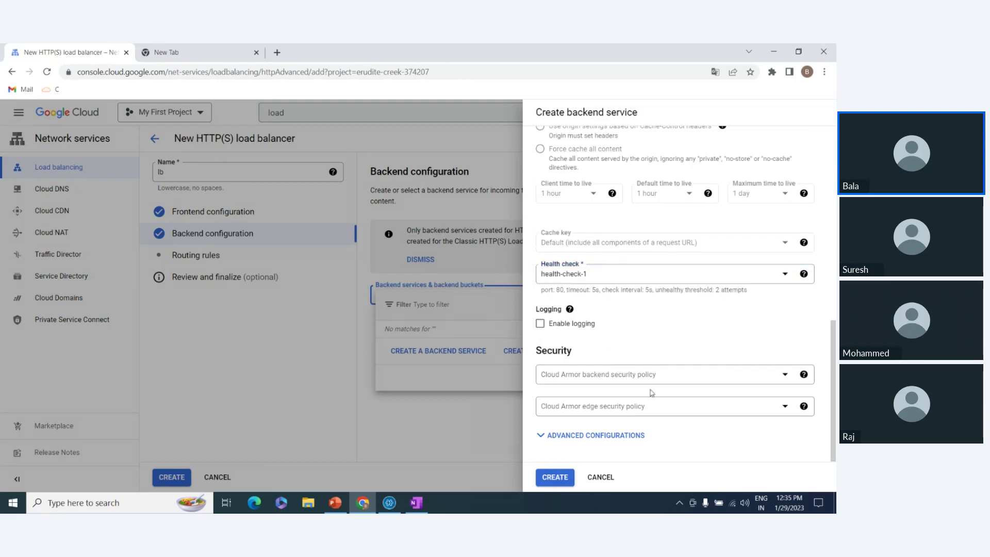
left_click(560, 481)
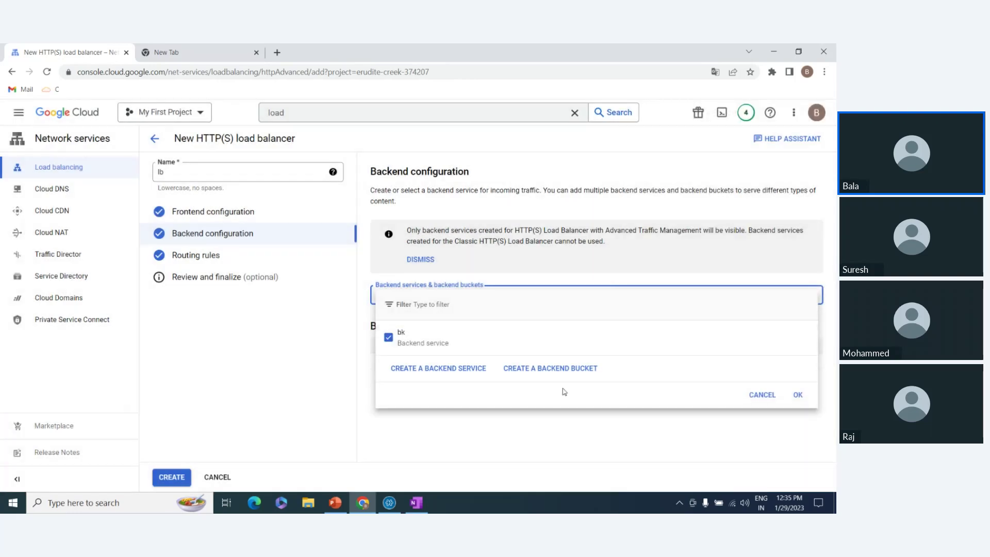
left_click(796, 395)
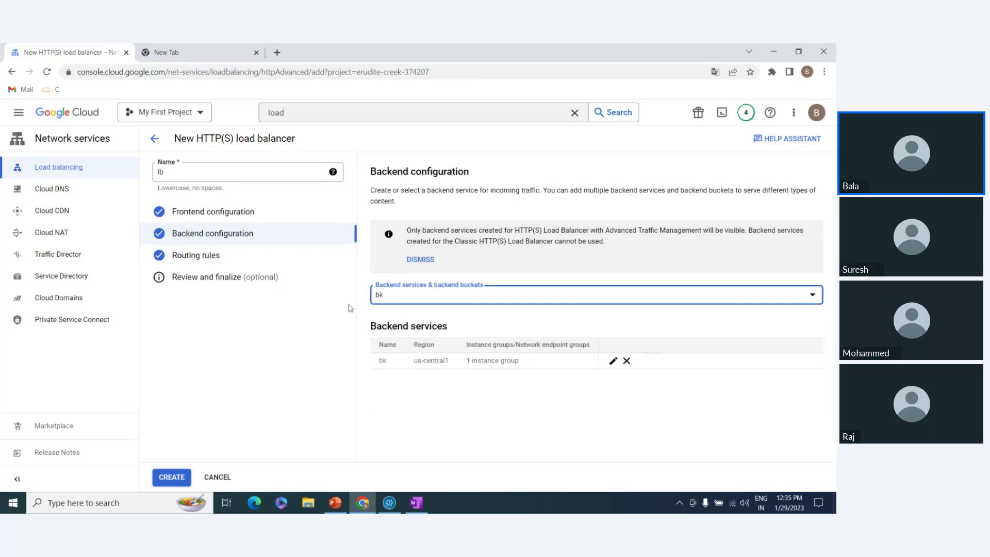
Add a host and path rule that routes host amazon.com with path /us to backend bk.
left_click(201, 258)
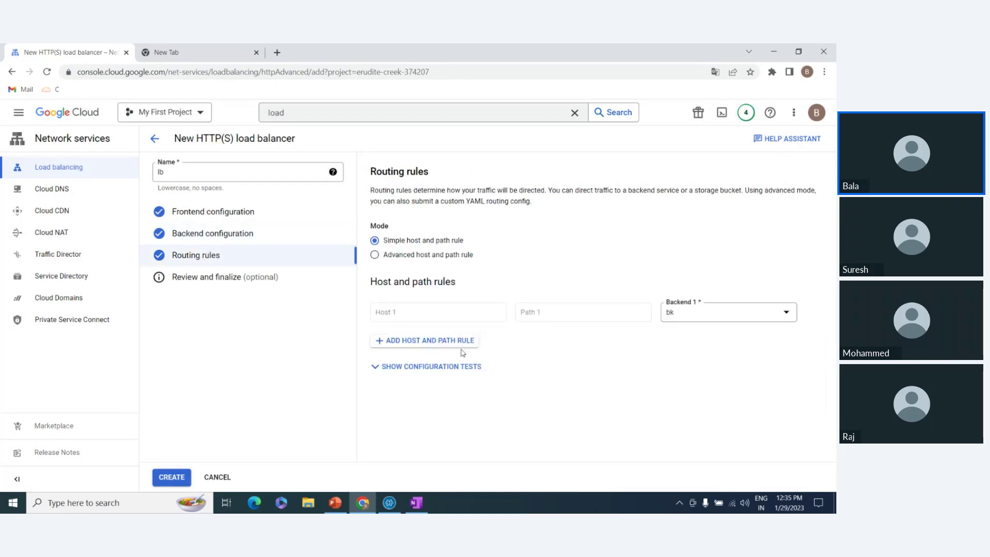
left_click(440, 340)
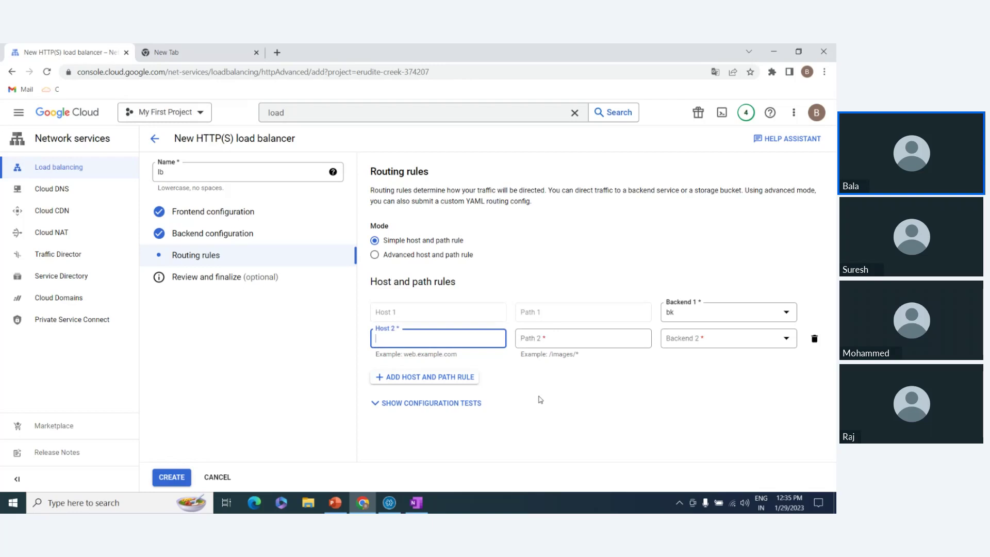
type("amazon com")
left_click(546, 340)
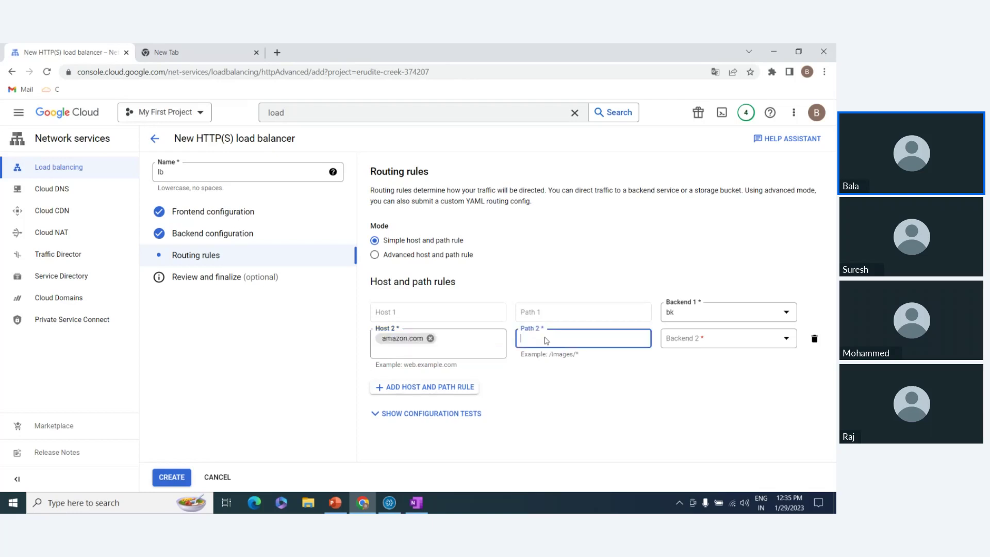
type("/us")
left_click(709, 347)
left_click(706, 351)
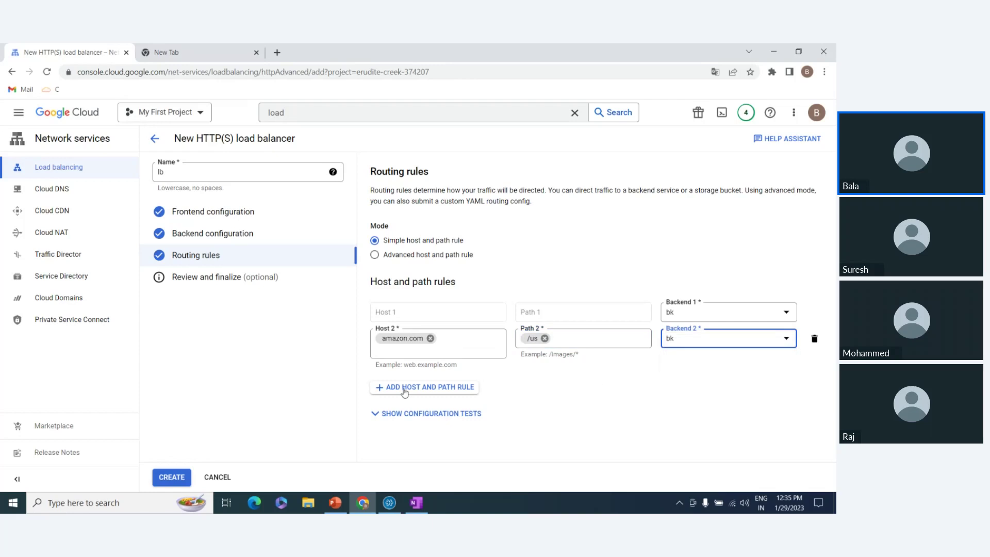
Add another host and path rule that routes host amazon.i with path /india to backend bk.
left_click(405, 388)
left_click(411, 390)
type("amazon.i")
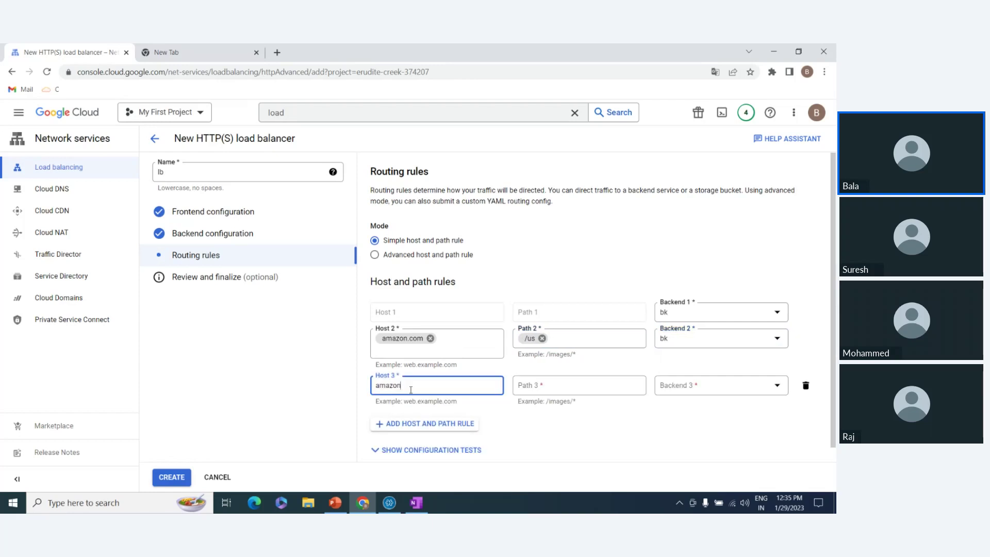
left_click(537, 388)
type("ndia")
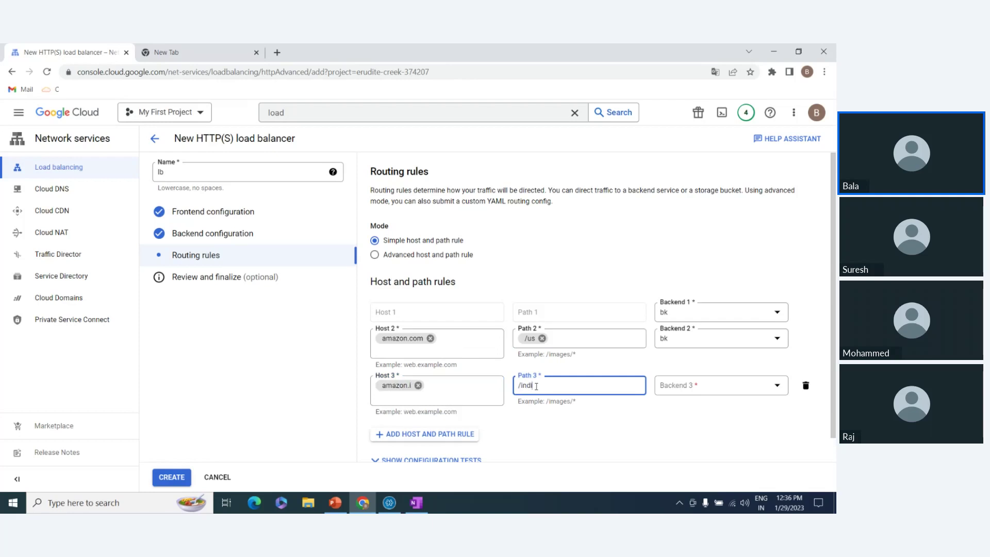
left_click(689, 390)
left_click(690, 392)
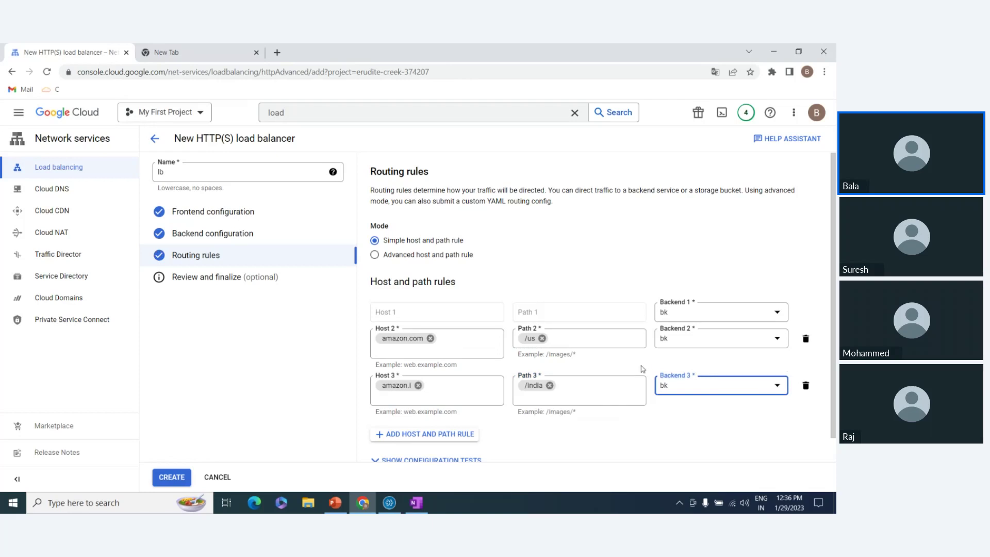
Delete both added host and path rules and create the load balancer.
left_click(806, 387)
left_click(814, 340)
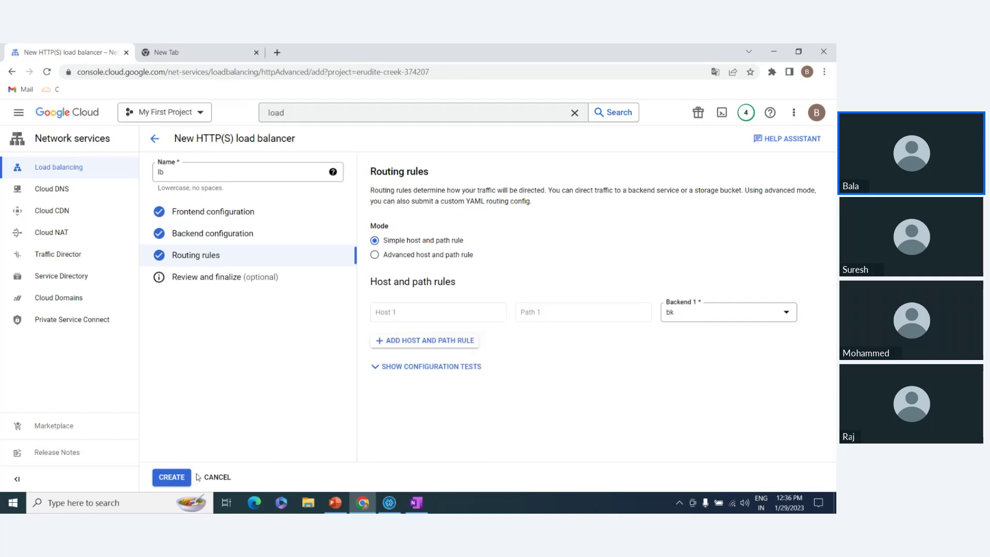
left_click(172, 477)
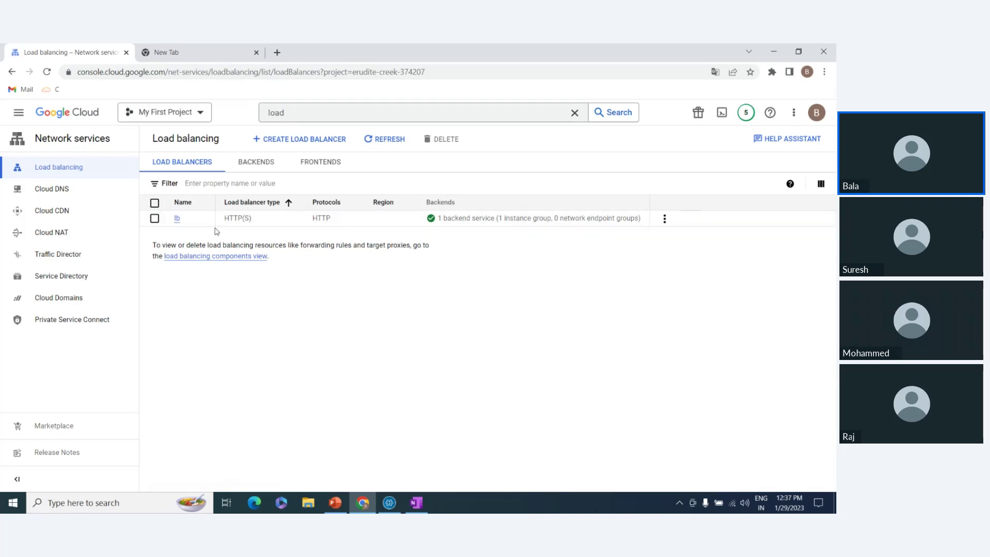
Open the details of load balancer lb, copy its frontend IP:port and load that address in the other browser tab.
left_click(177, 219)
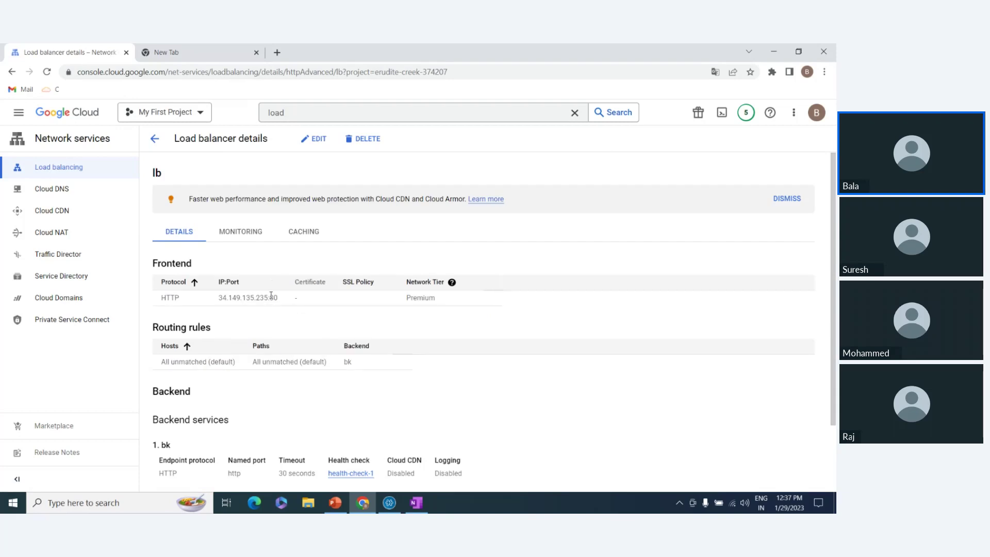
left_click_drag(281, 298, 194, 300)
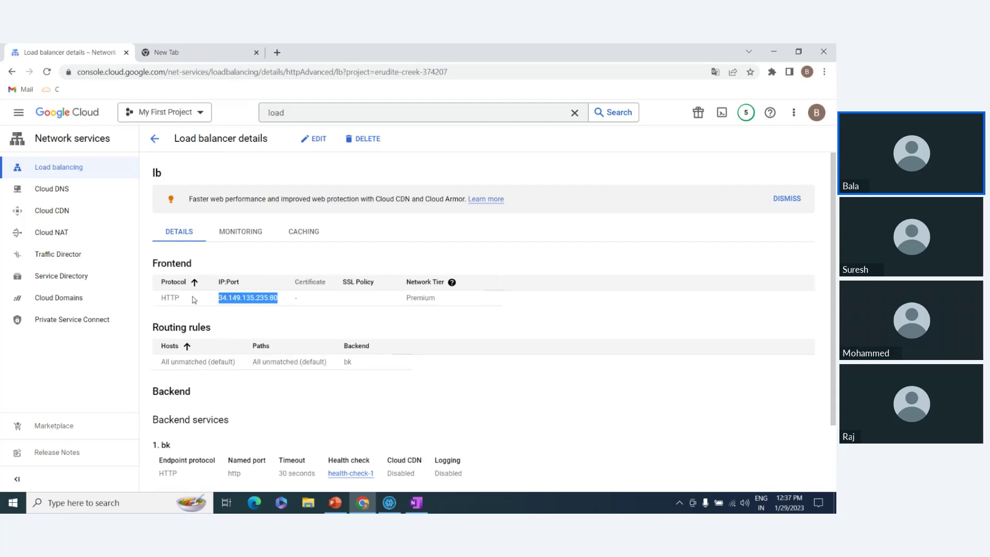
key("ctrl+c")
left_click(167, 52)
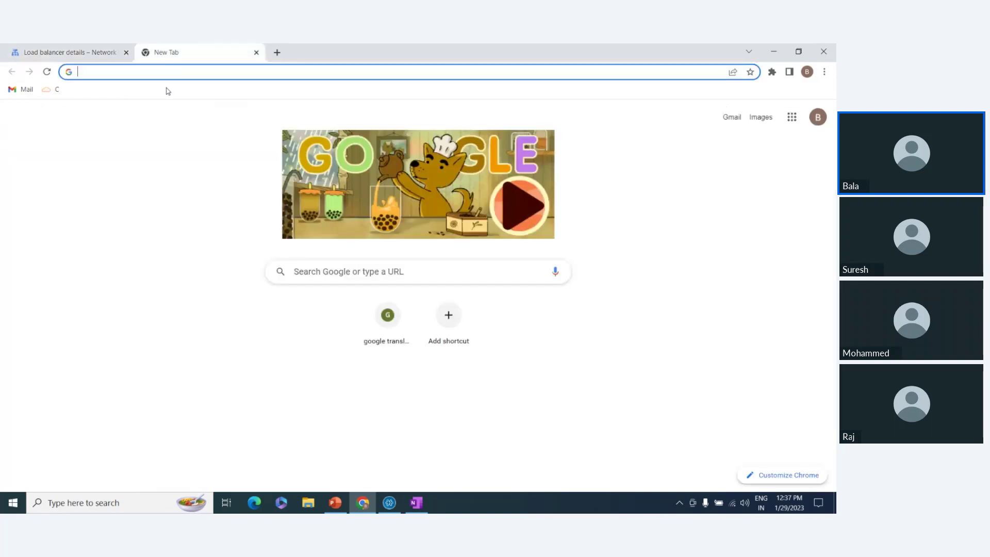
key("ctrl+v")
key("Return")
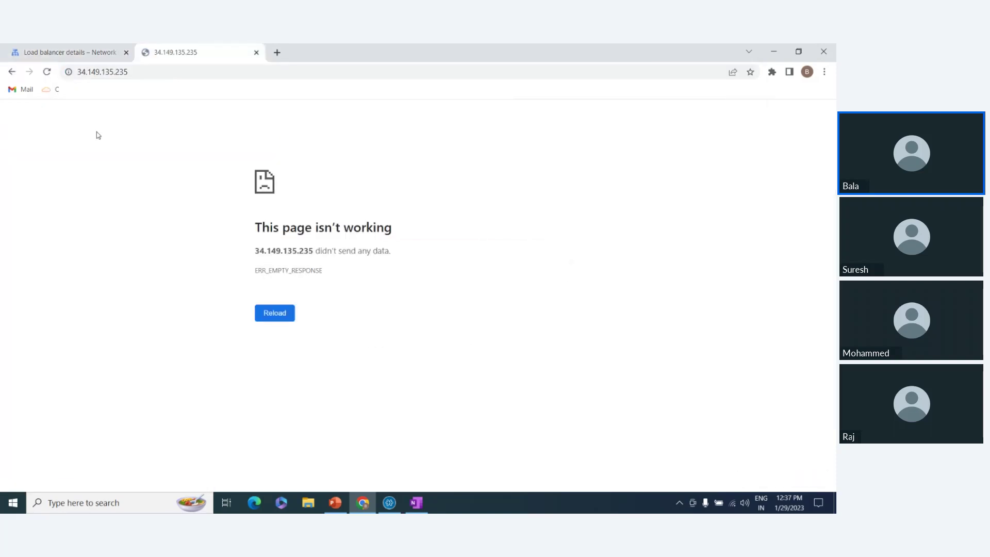
In the OneNote diagram, replace the load balancer's placeholder IP with 34.149.135.235:80 and delete the pasted source link.
left_click(70, 50)
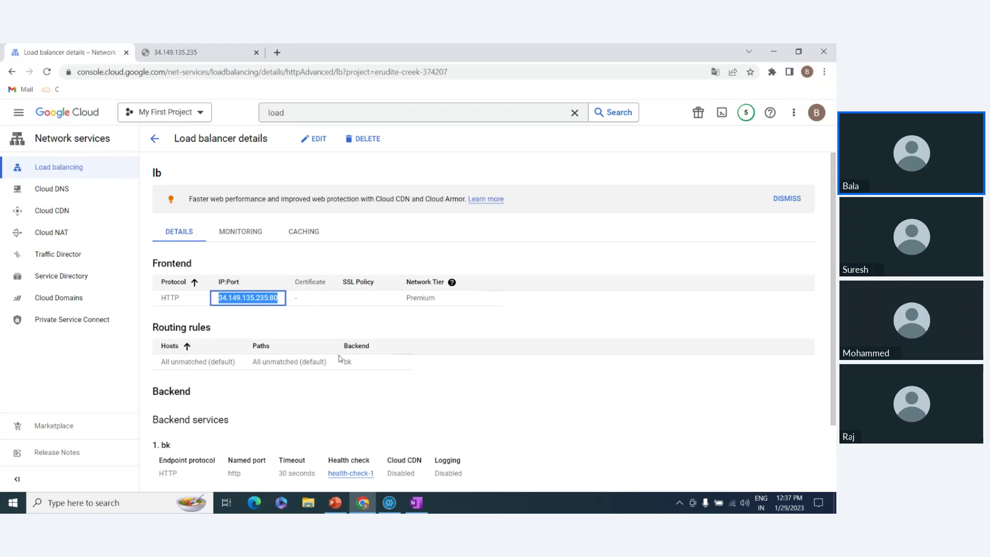
left_click(424, 508)
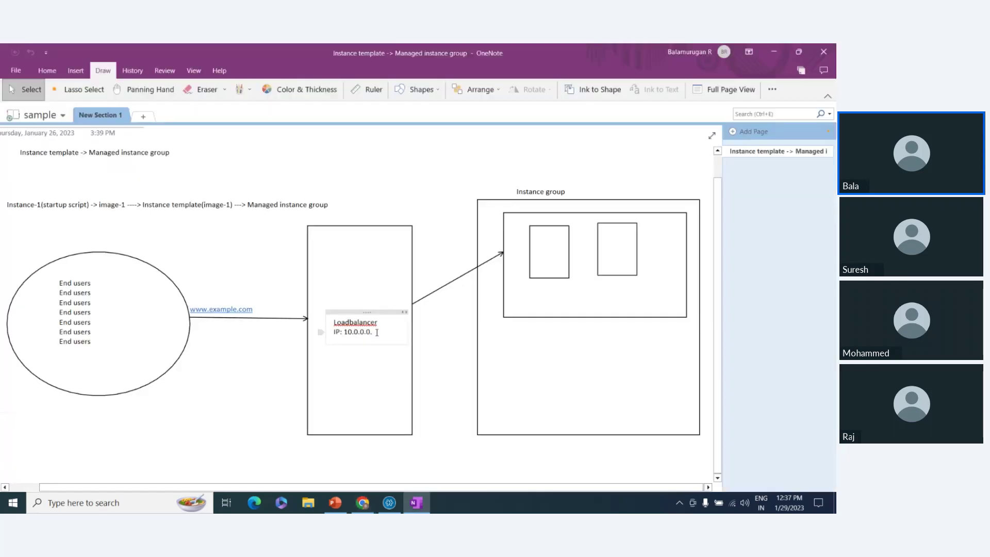
left_click_drag(372, 332, 343, 331)
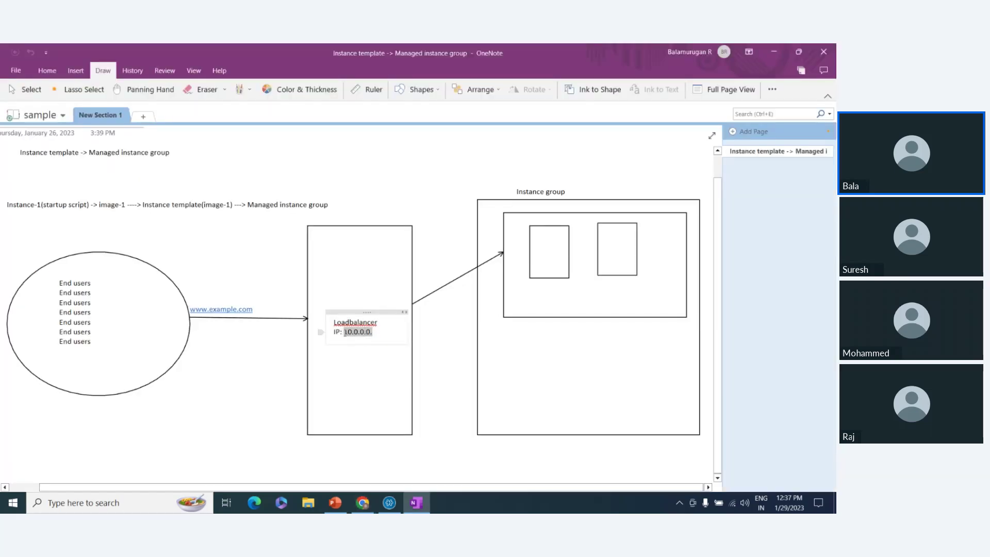
key("ctrl+v")
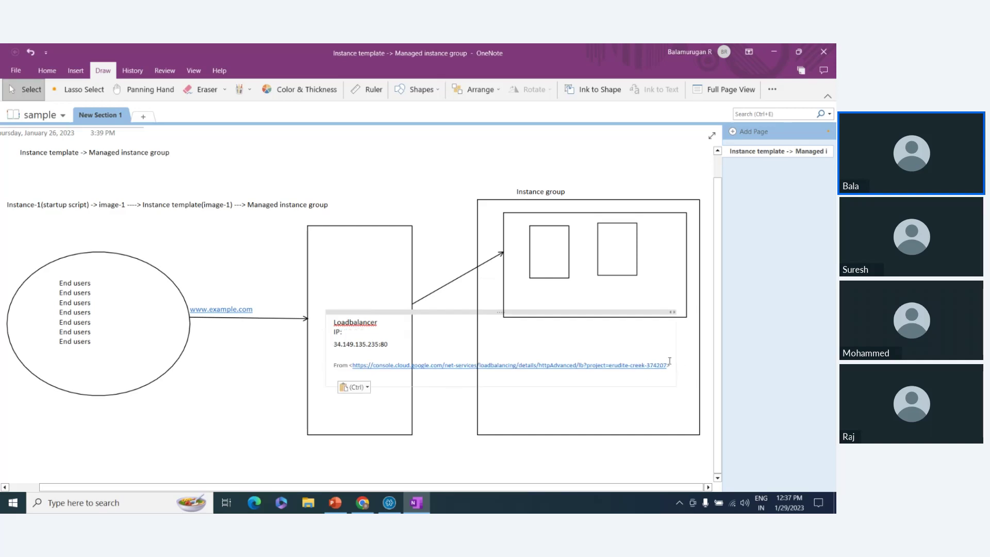
left_click_drag(670, 367, 308, 356)
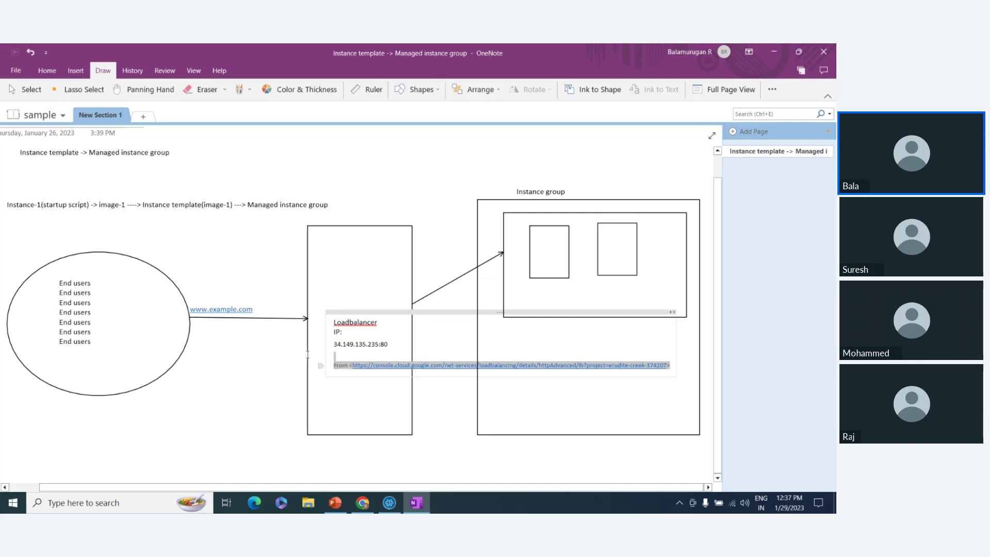
key("BackSpace")
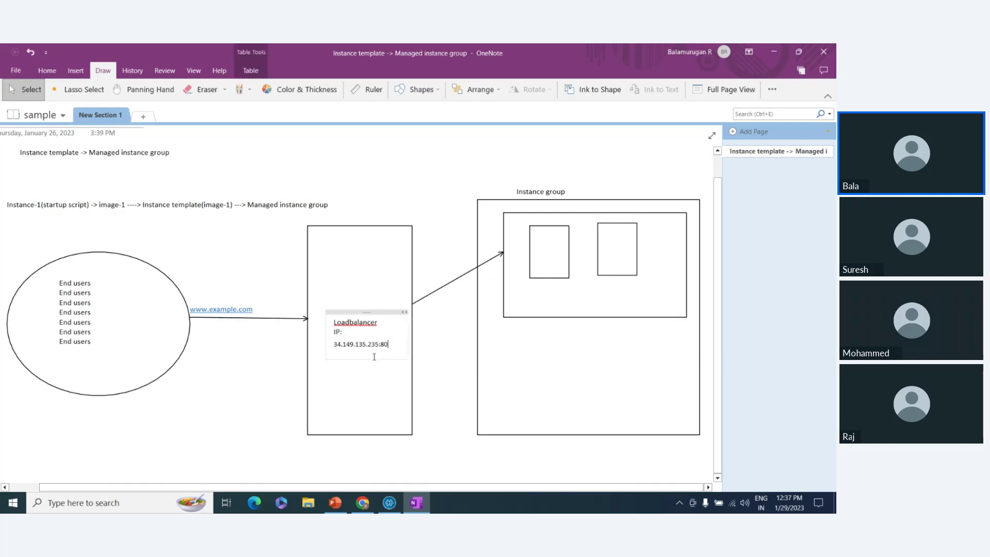
left_click(553, 242)
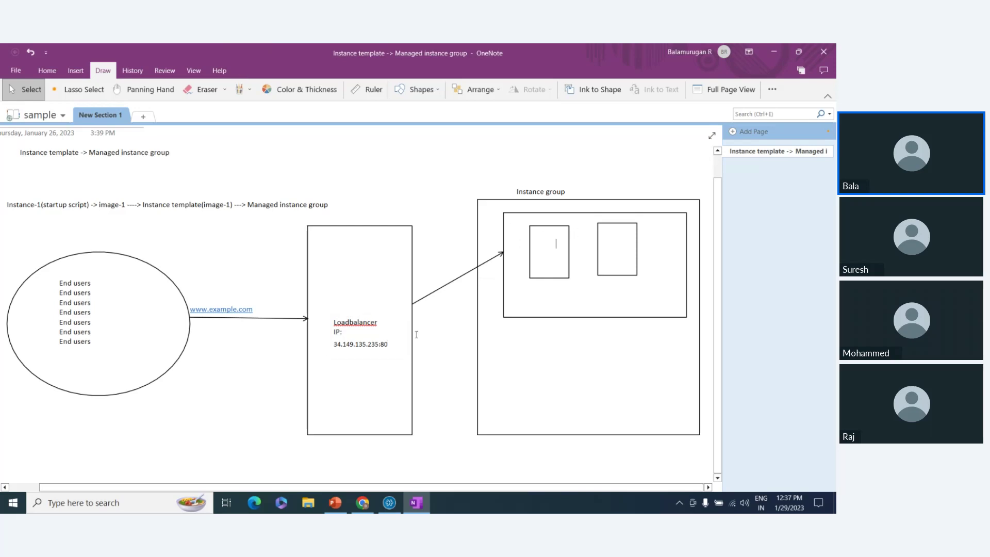
Return to Chrome and examine load balancer lb's frontend, routing rules, backend instance group health and monitoring diagram.
key("alt+Tab")
left_click(572, 390)
scroll(572, 390, "down", 2)
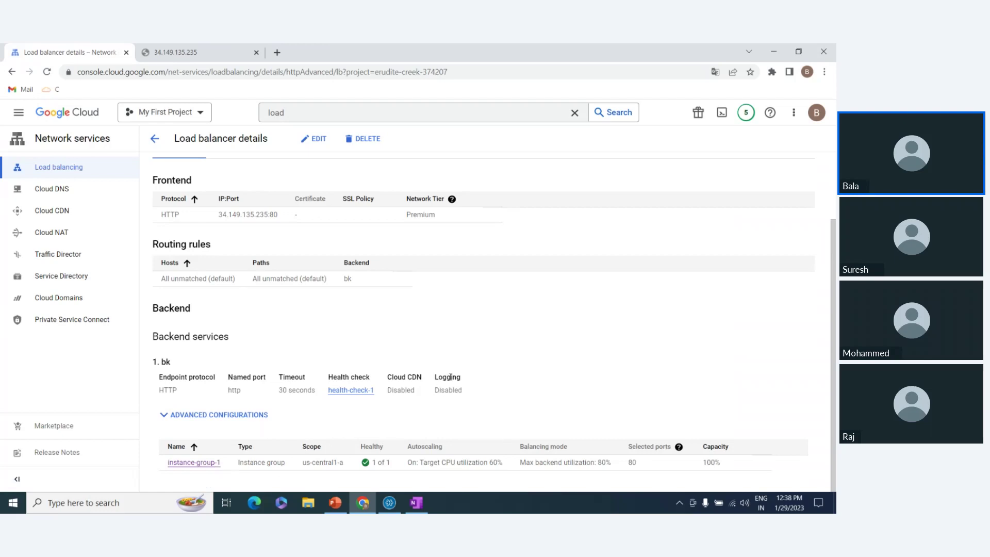
scroll(456, 373, "up", 5)
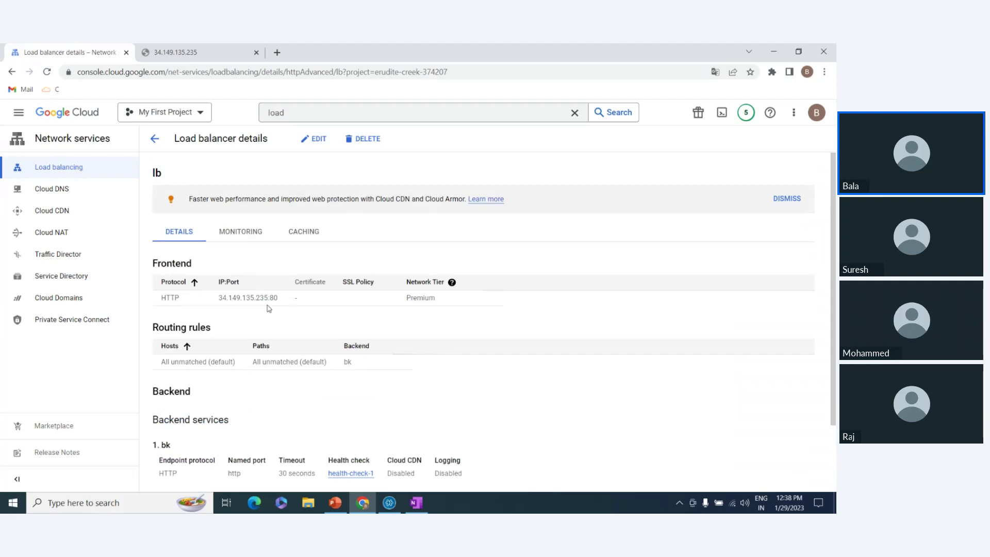
left_click(232, 231)
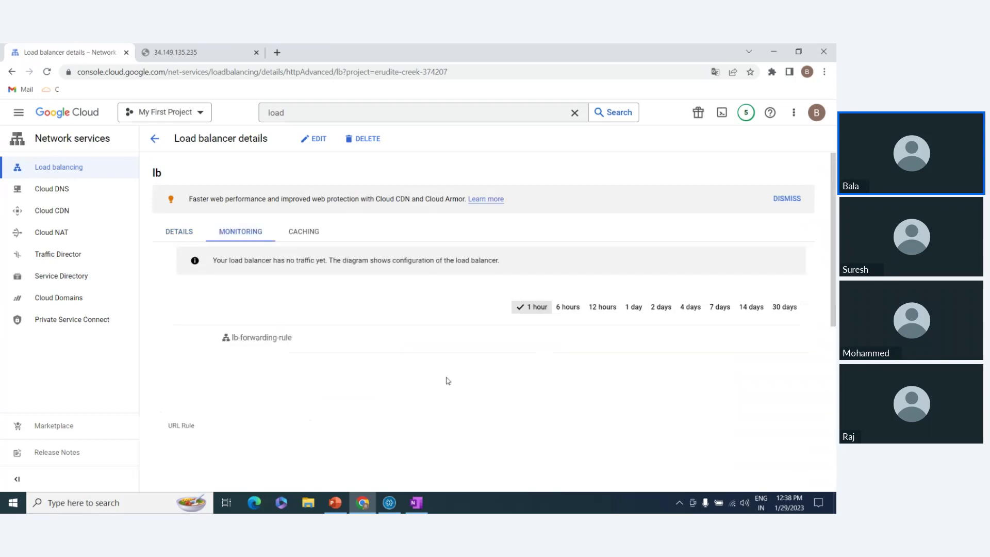
scroll(404, 364, "down", 5)
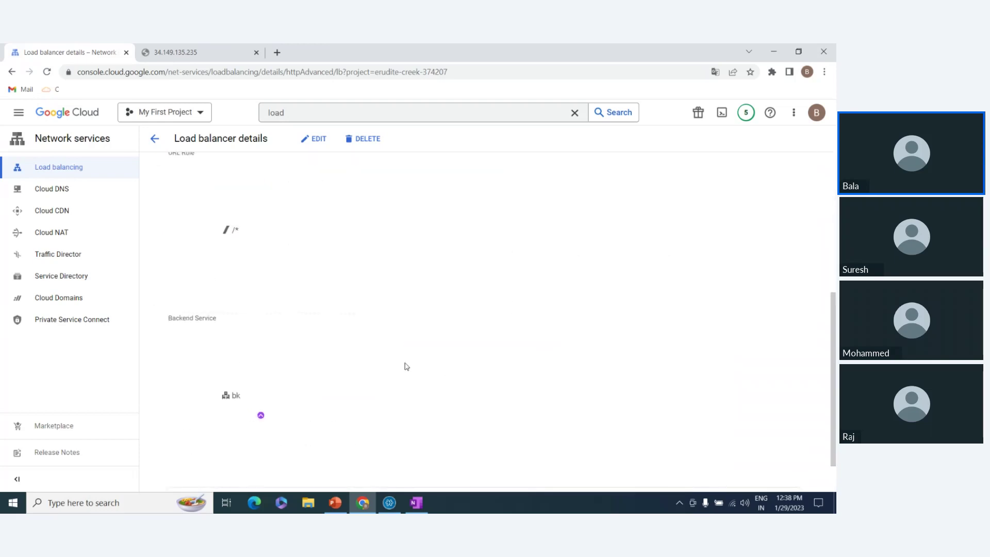
scroll(407, 366, "up", 5)
left_click(175, 231)
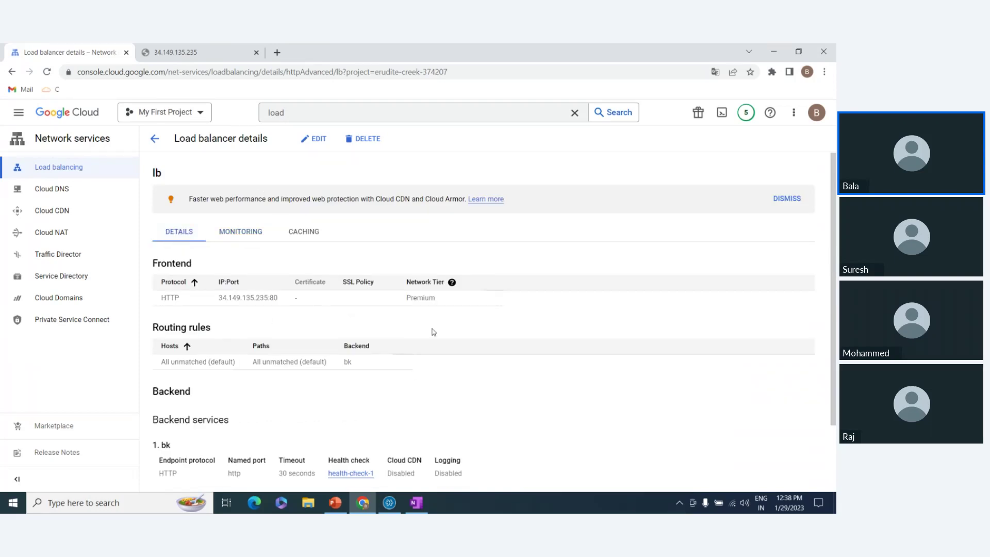
scroll(382, 332, "down", 2)
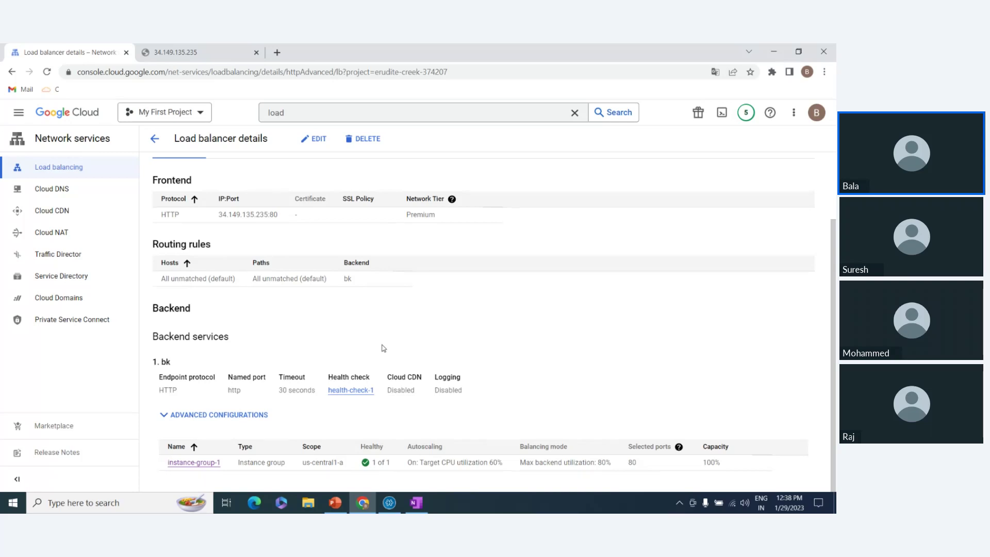
scroll(384, 348, "up", 2)
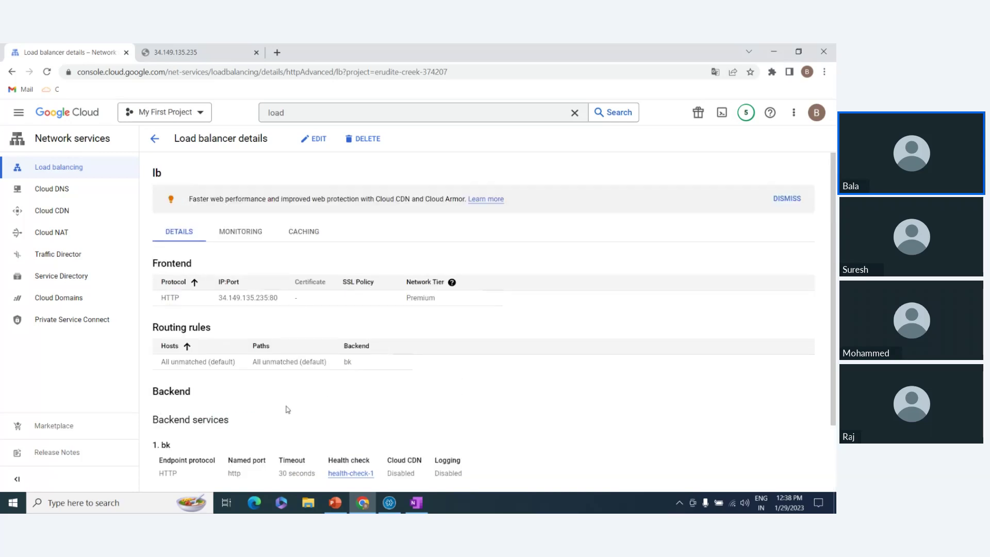
Reload the page at the load balancer's IP address repeatedly to test whether it serves the backend.
left_click(185, 49)
left_click(46, 72)
left_click(46, 72)
left_click(82, 52)
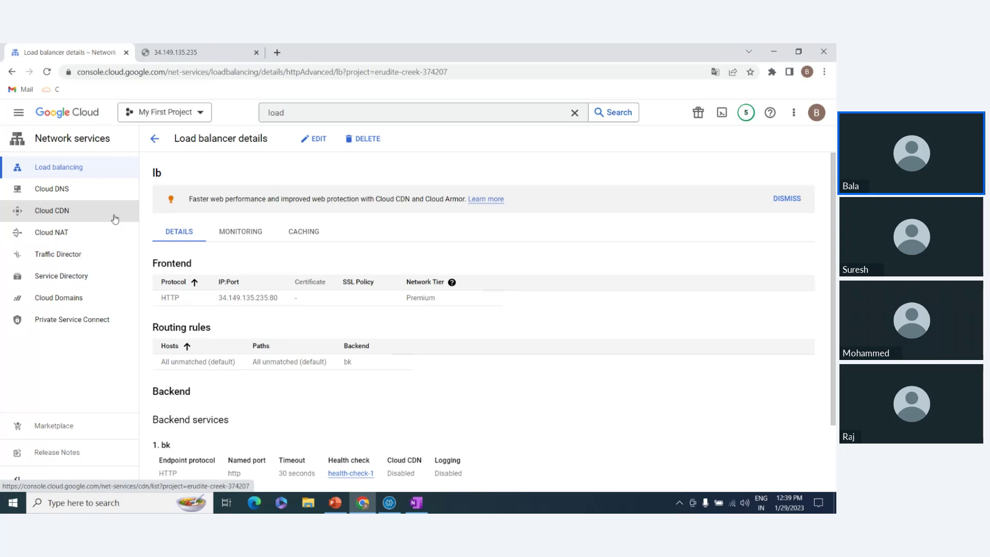
left_click(170, 52)
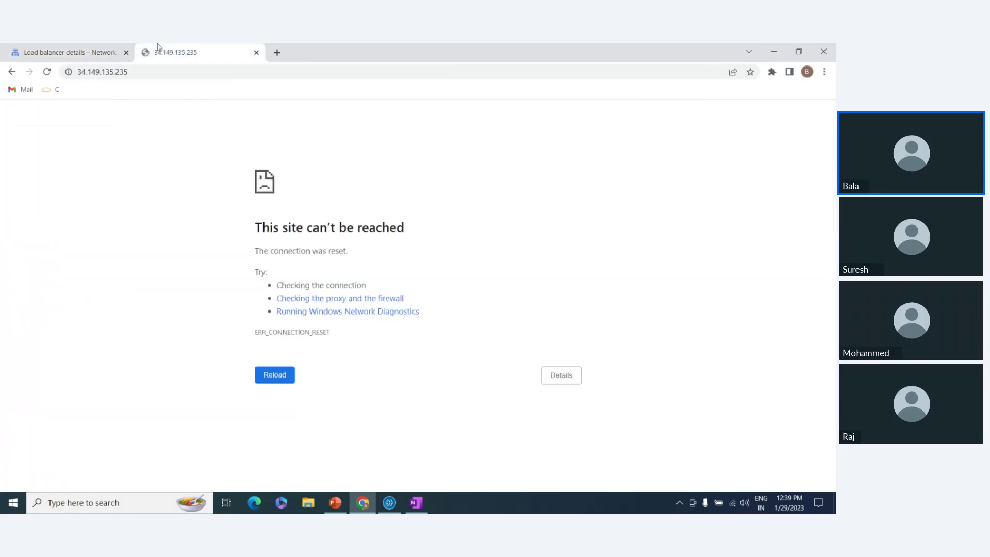
left_click(47, 71)
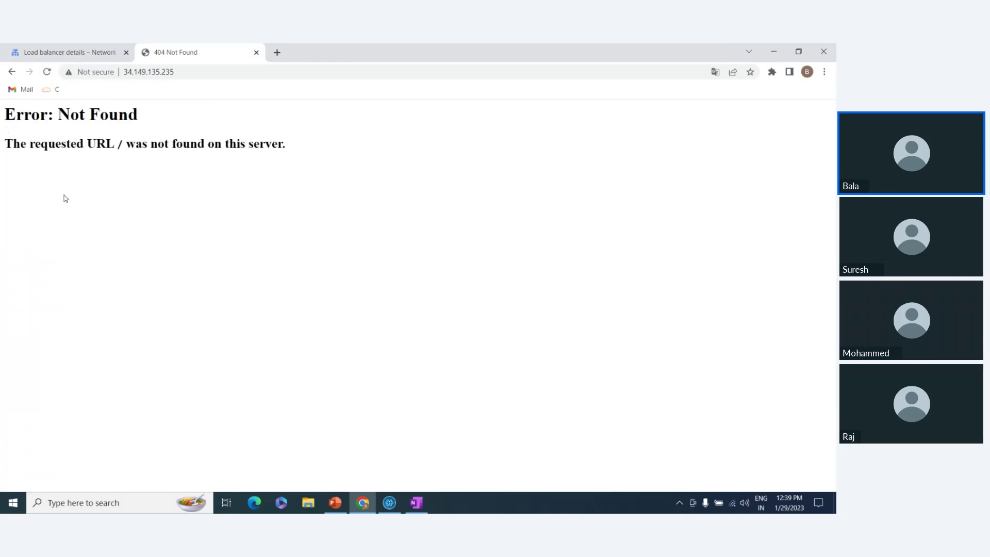
left_click_drag(15, 109, 311, 163)
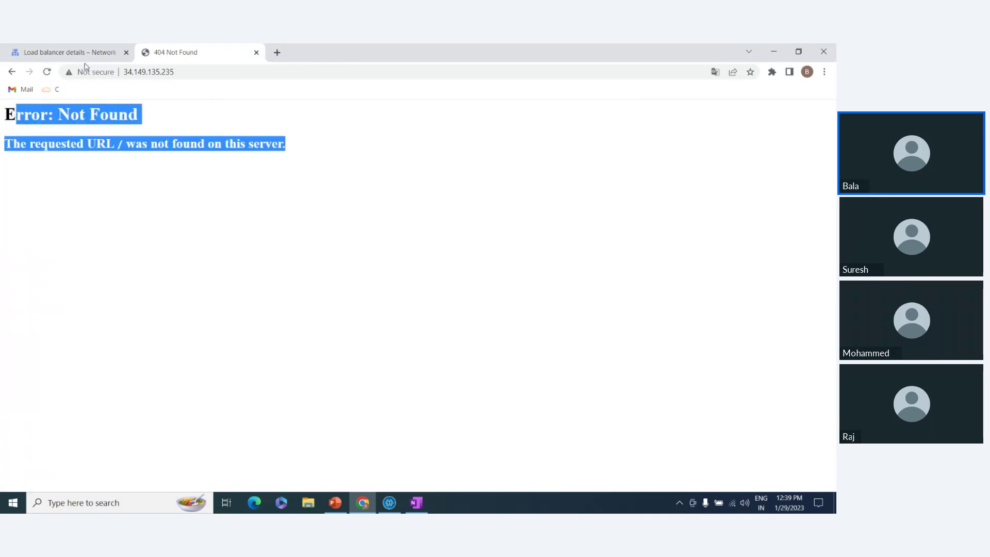
left_click(47, 72)
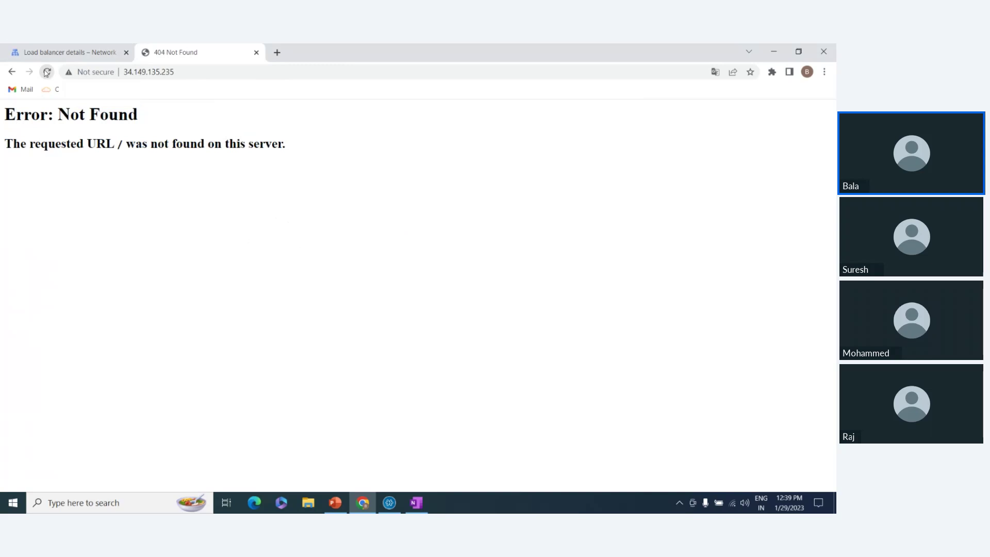
Check the project notifications for the status of the load balancer's creation.
left_click(69, 49)
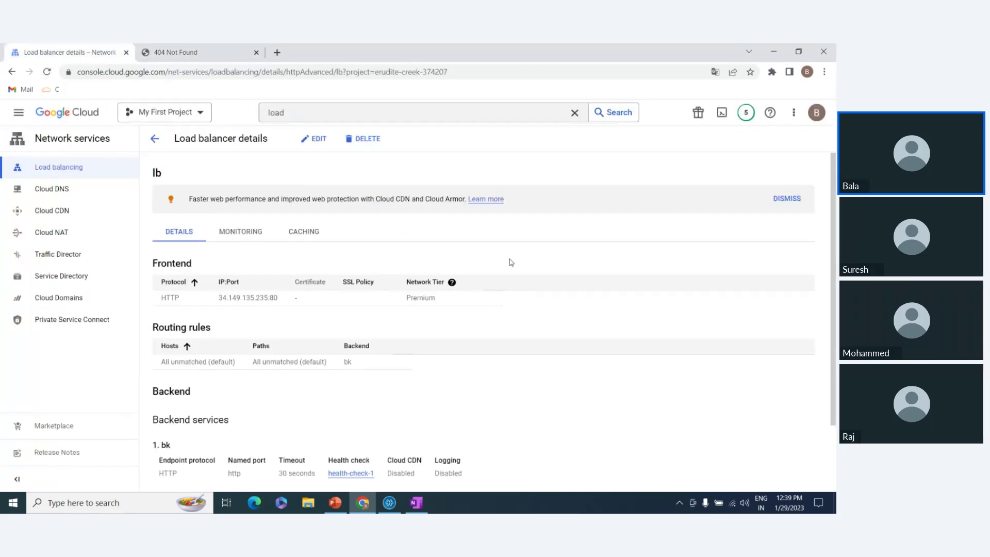
left_click(747, 112)
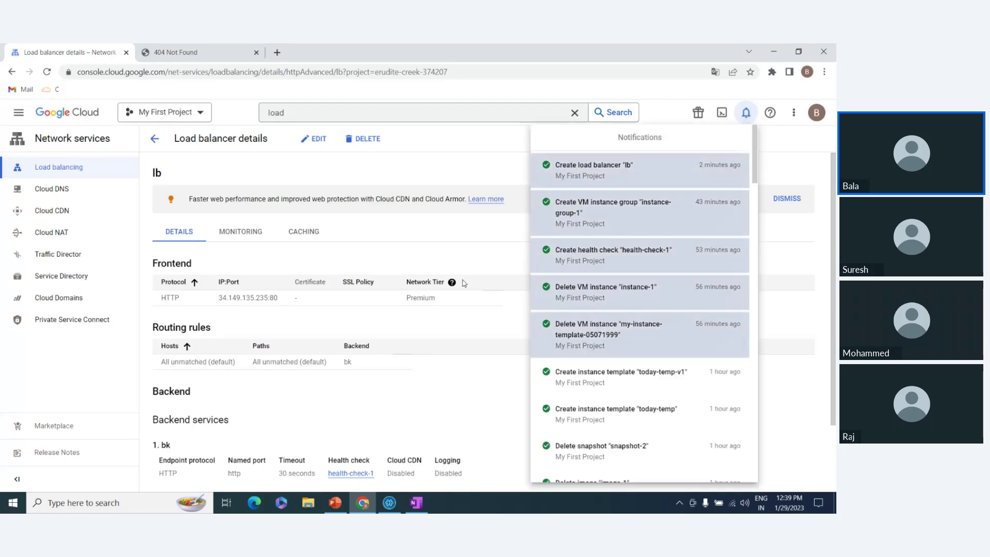
left_click(453, 244)
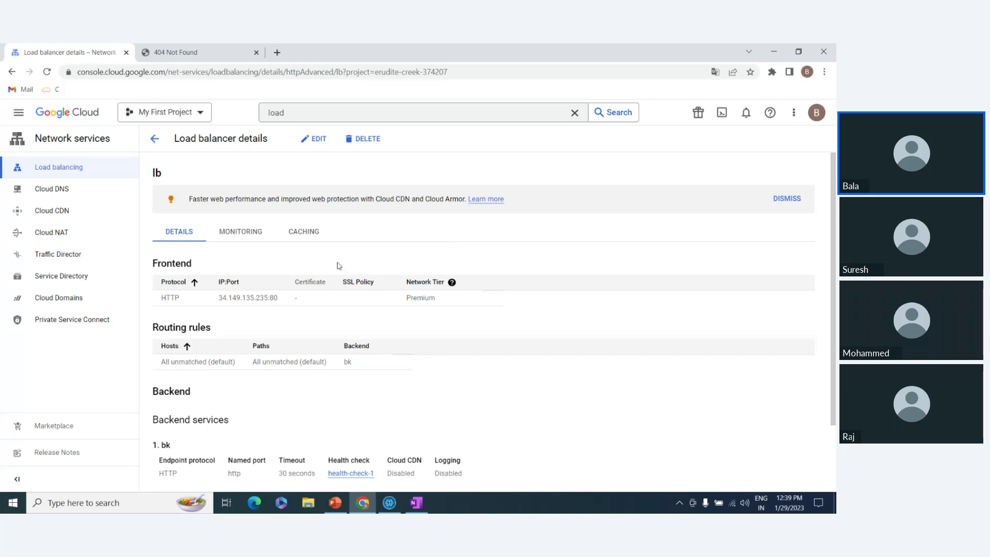
Retest the page at the load balancer's IP address and compare its path with the OneNote diagram.
left_click(137, 46)
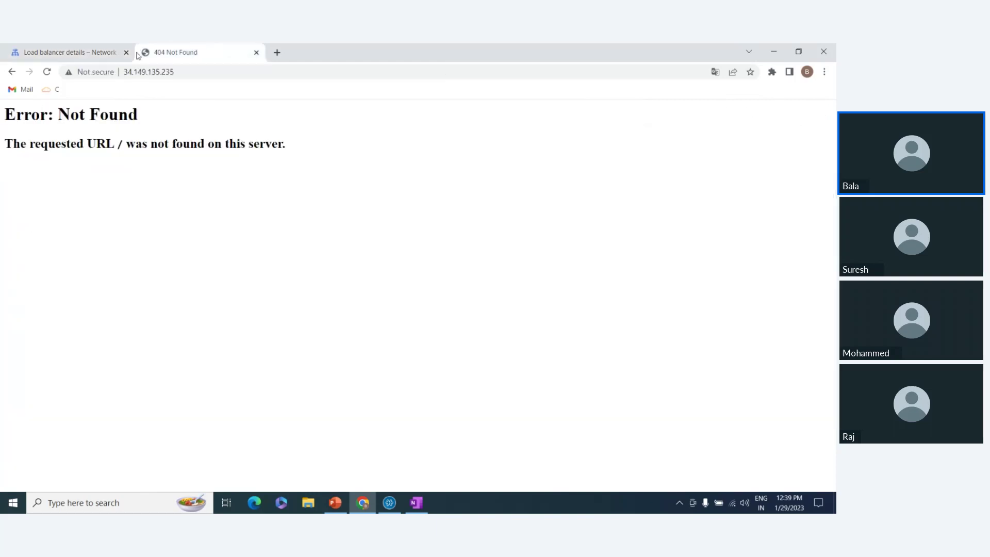
left_click(47, 73)
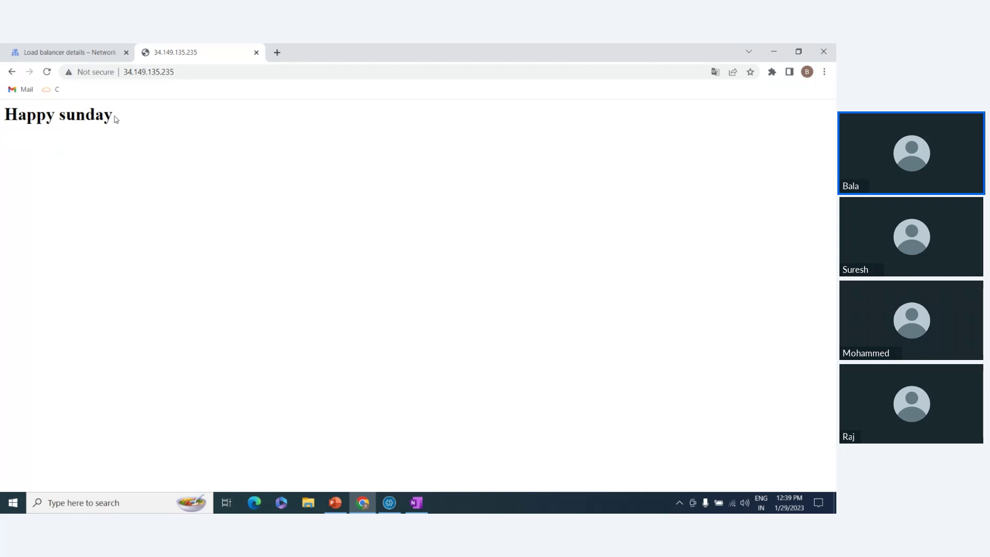
left_click(180, 75)
key("alt+Tab")
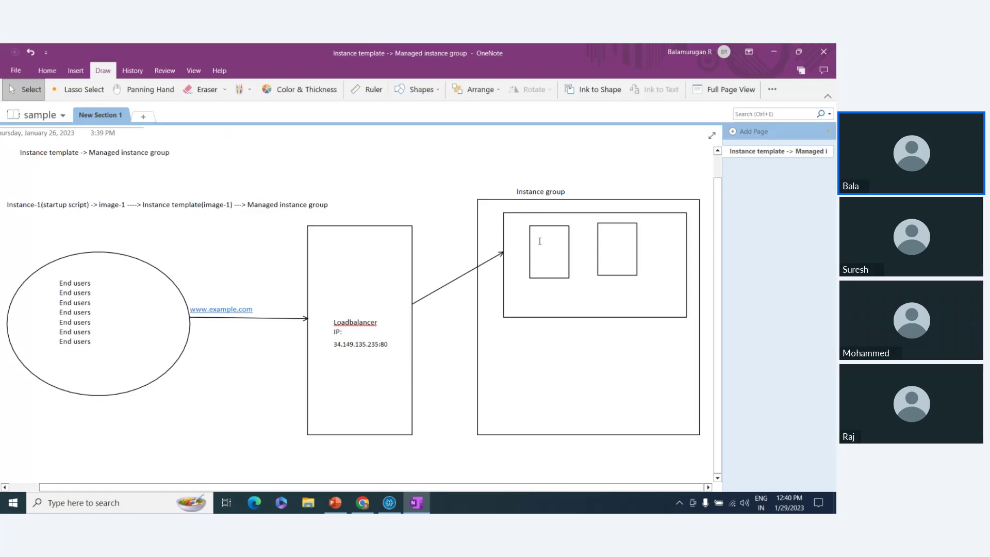
key("alt+Tab")
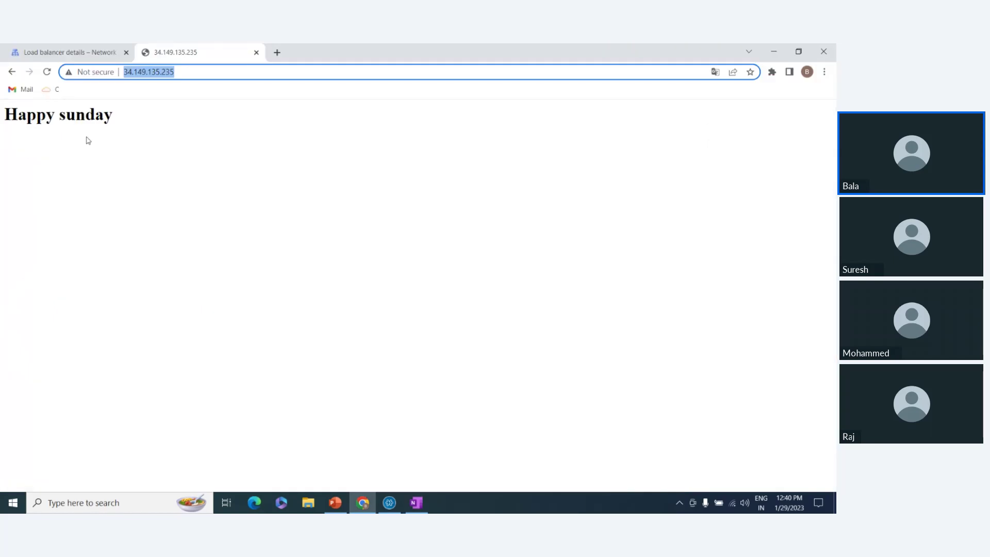
left_click(47, 72)
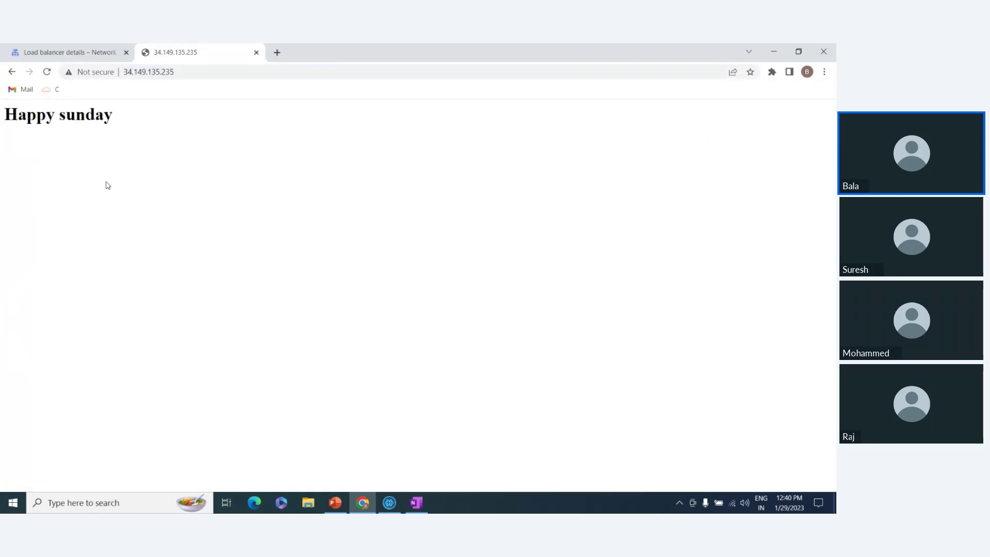
Copy the frontend IP:port from the details of load balancer lb.
left_click(72, 52)
left_click(165, 52)
key("ctrl+shift+Tab")
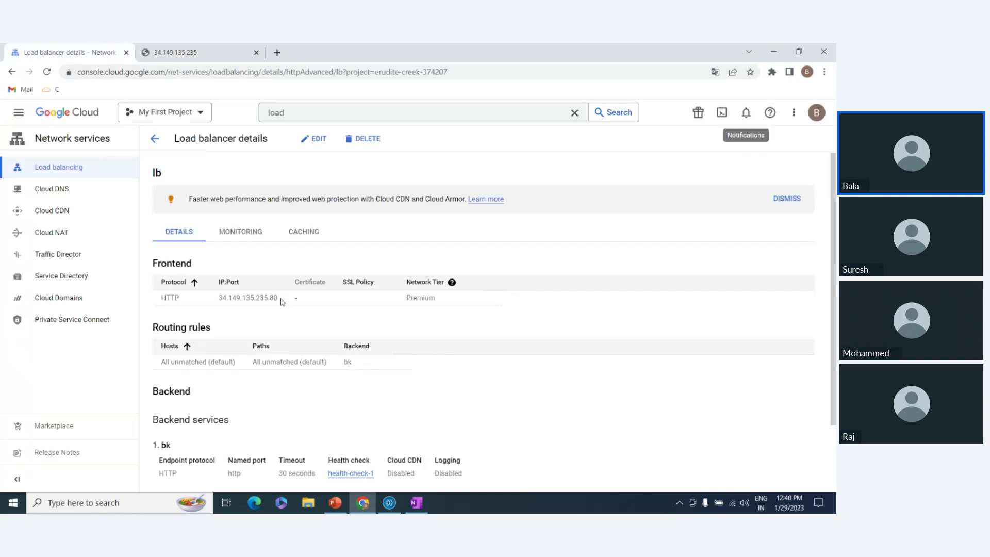
left_click_drag(283, 302, 216, 298)
key("ctrl+c")
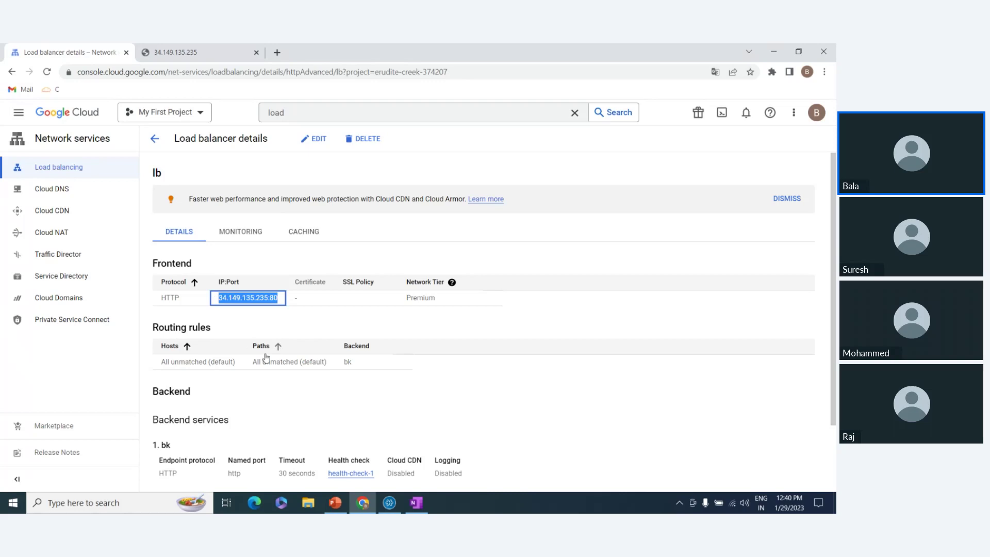
Switch to the meeting window and send the chat message "Load balancer IP: 34.149.135.235:80" to the participants.
key("alt+Tab")
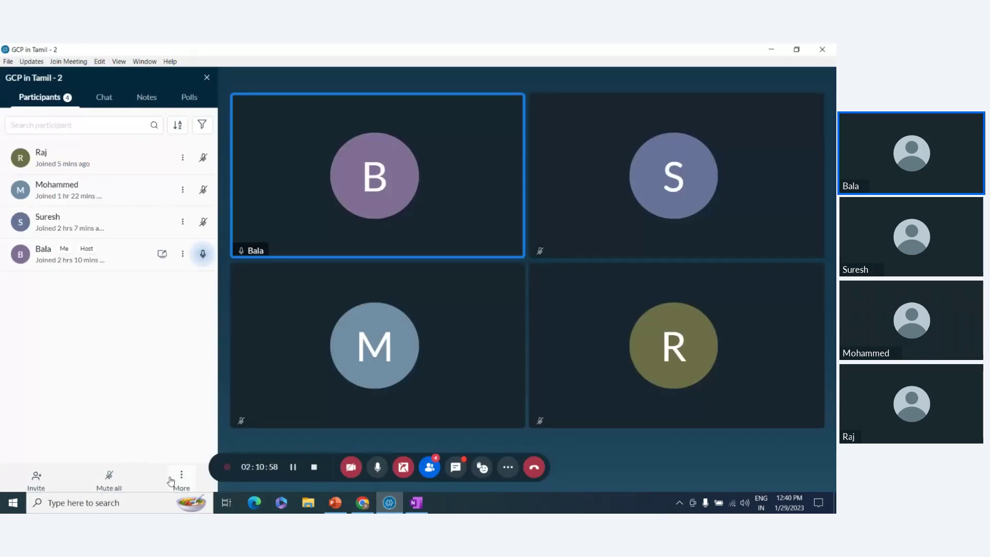
left_click(173, 478)
left_click(66, 391)
left_click(105, 99)
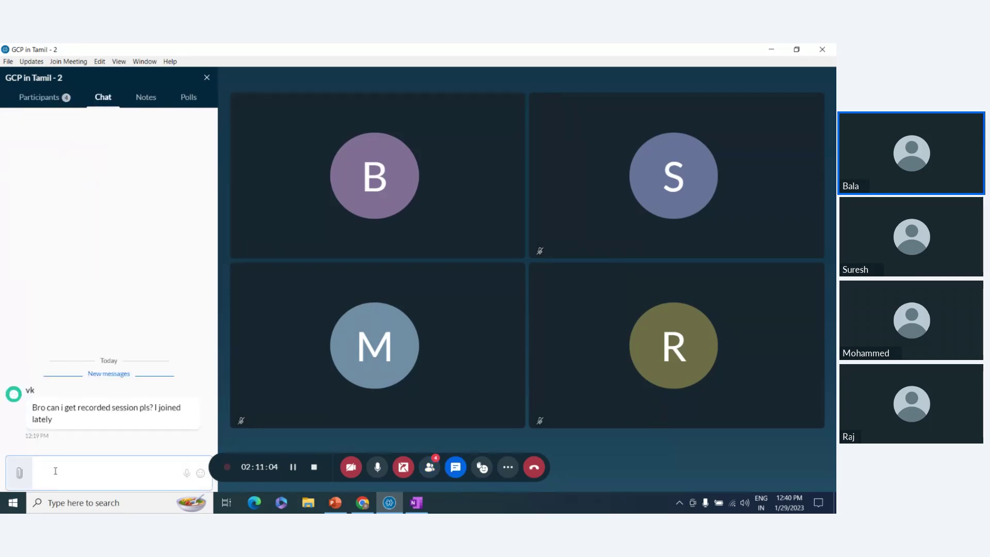
key("ctrl+v")
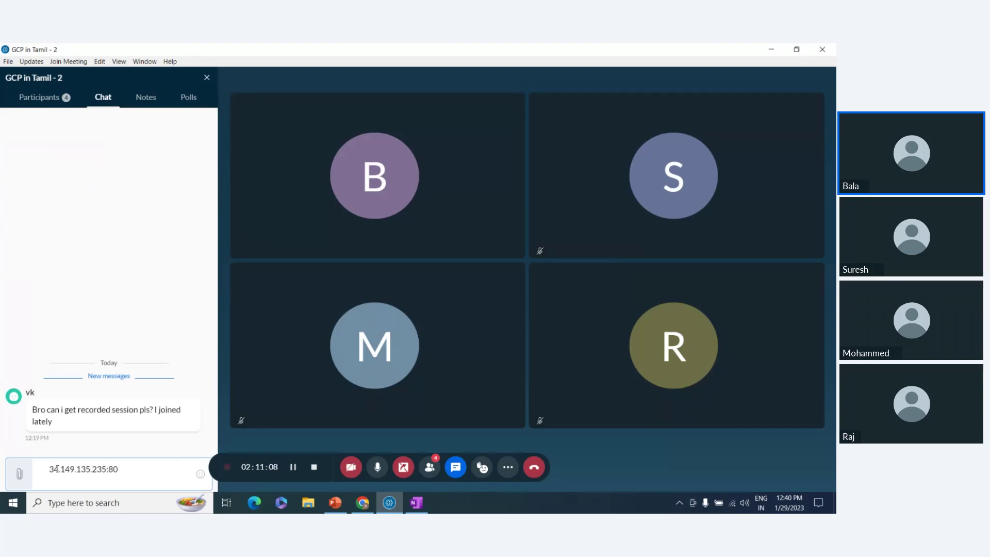
type("Load ba")
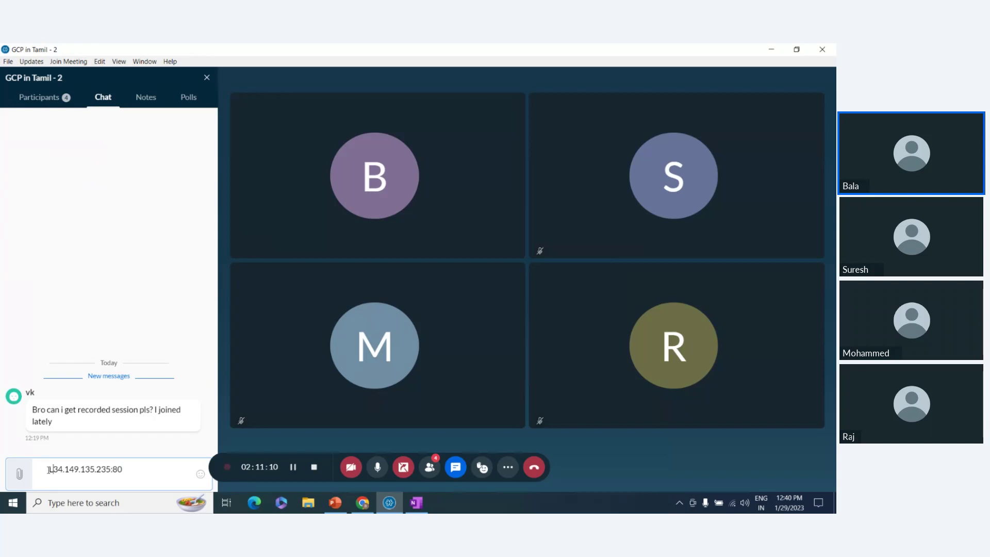
type("lancer")
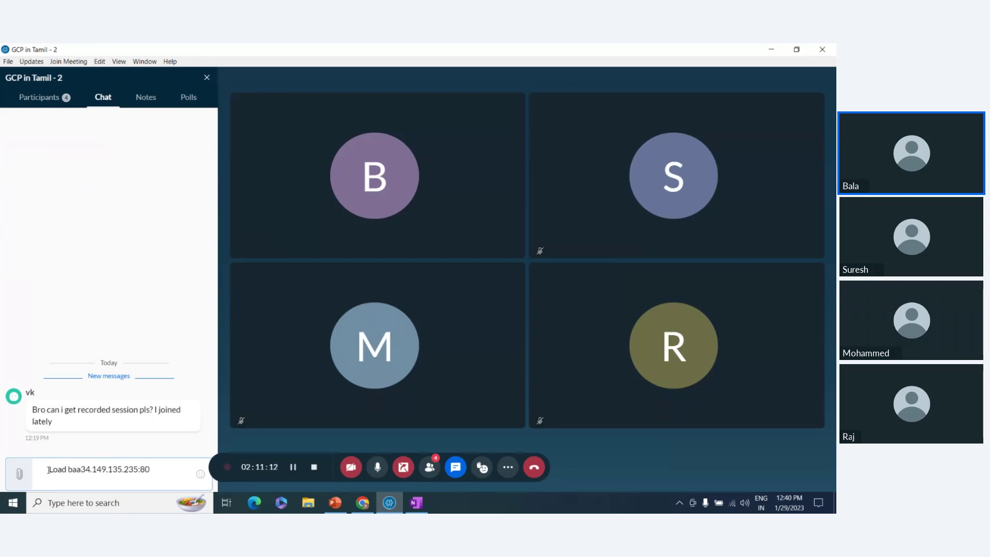
type(" IP:")
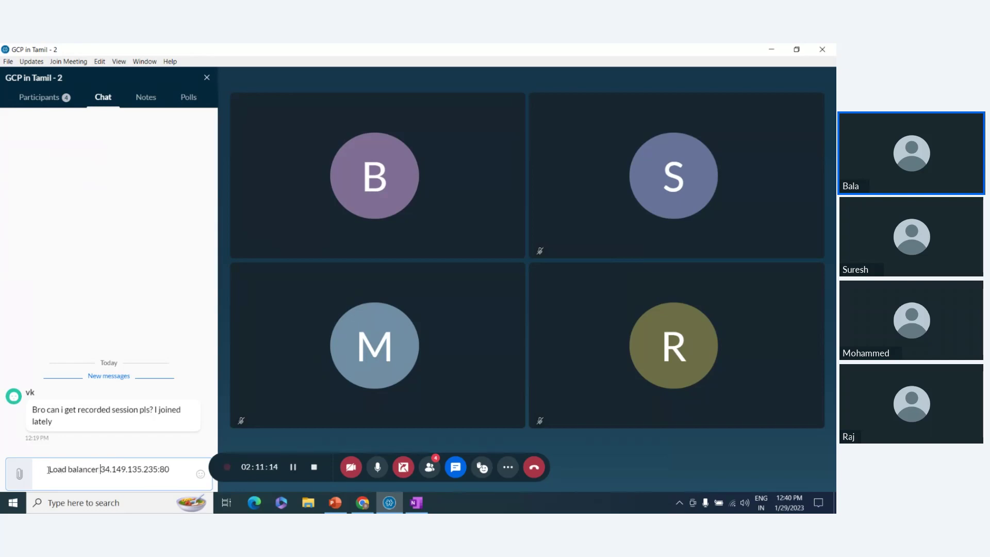
key("shift+Return")
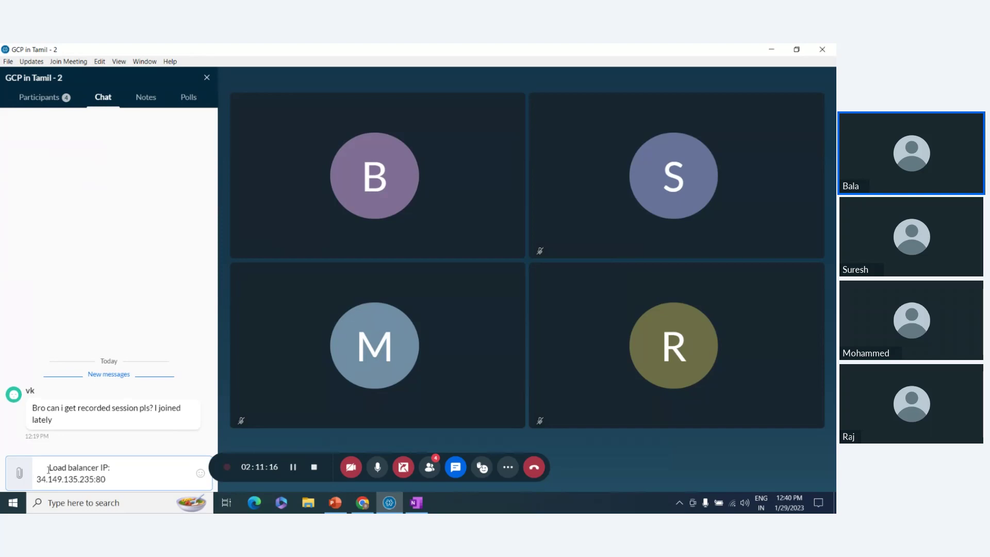
key("Return")
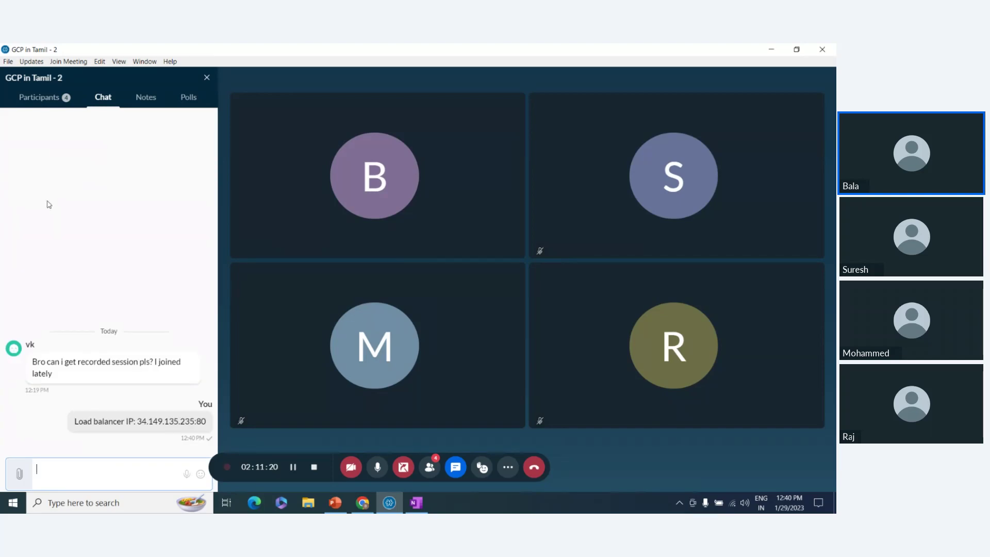
left_click(51, 99)
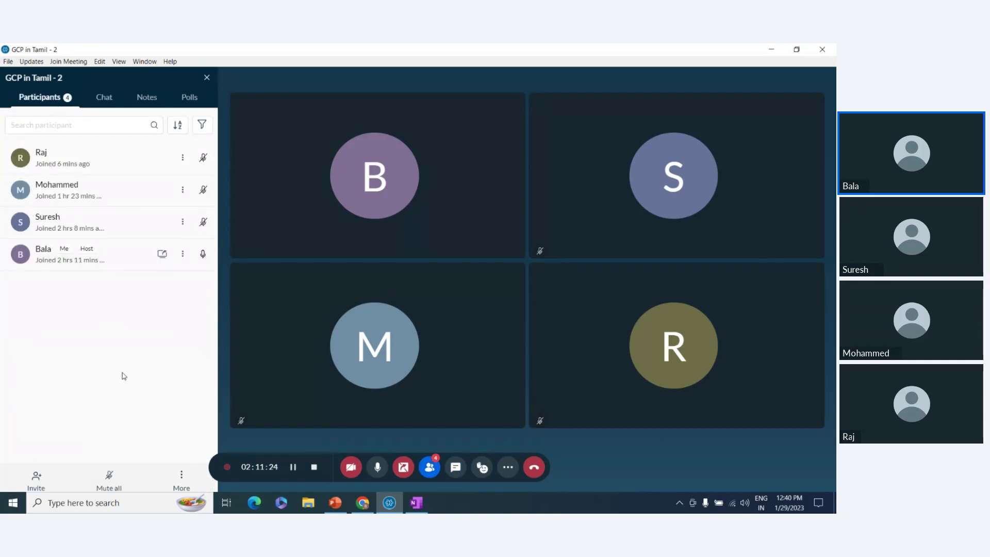
Switch back to Chrome and review Compute Engine's VM instances, glancing at the instance templates as well.
key("alt+Tab")
left_click(294, 318)
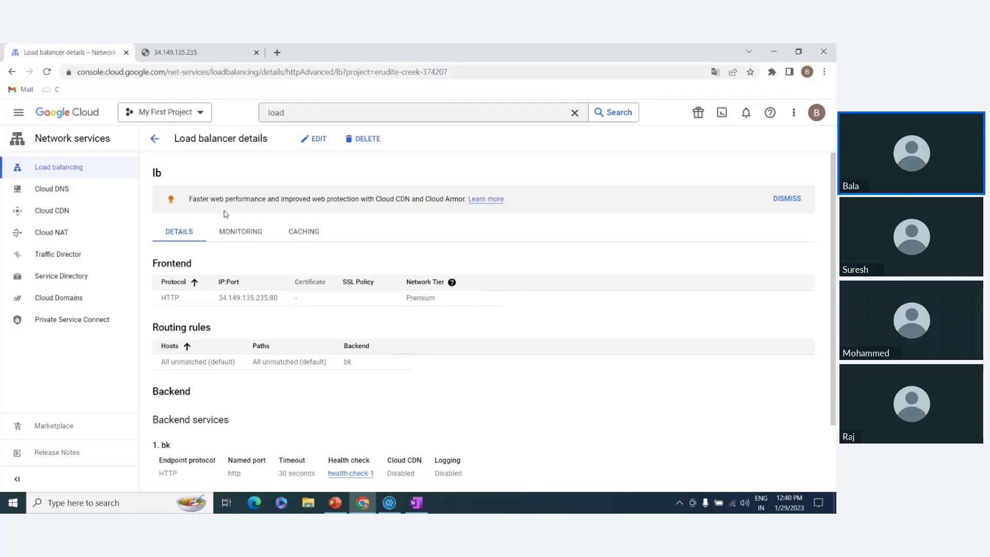
left_click(19, 113)
mouse_move(53, 274)
left_click(160, 157)
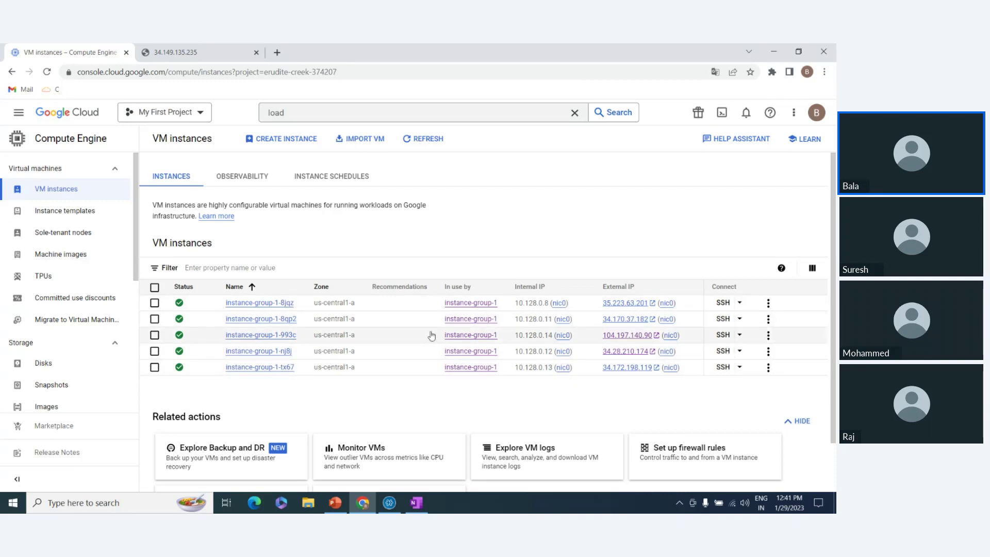
scroll(349, 339, "down", 1)
scroll(349, 340, "up", 1)
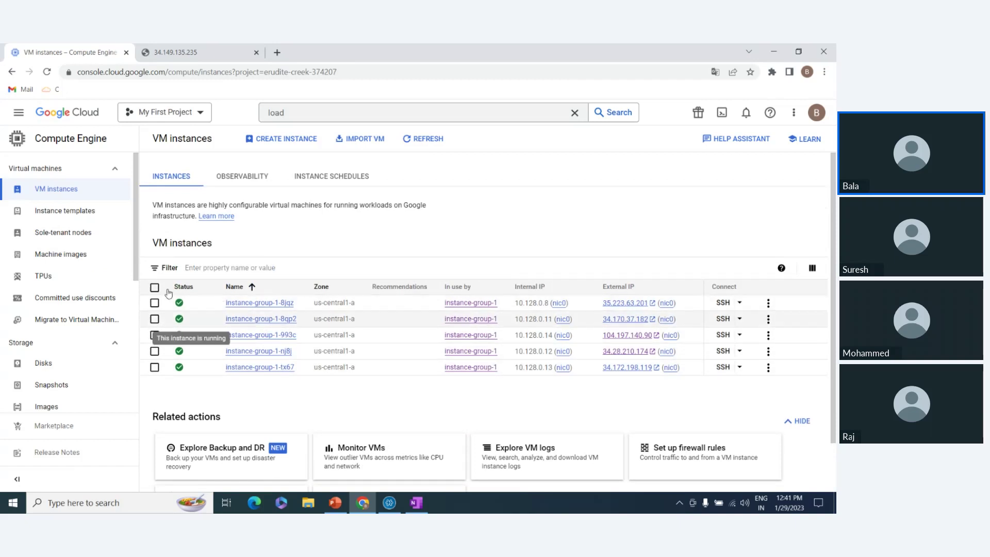
left_click(62, 221)
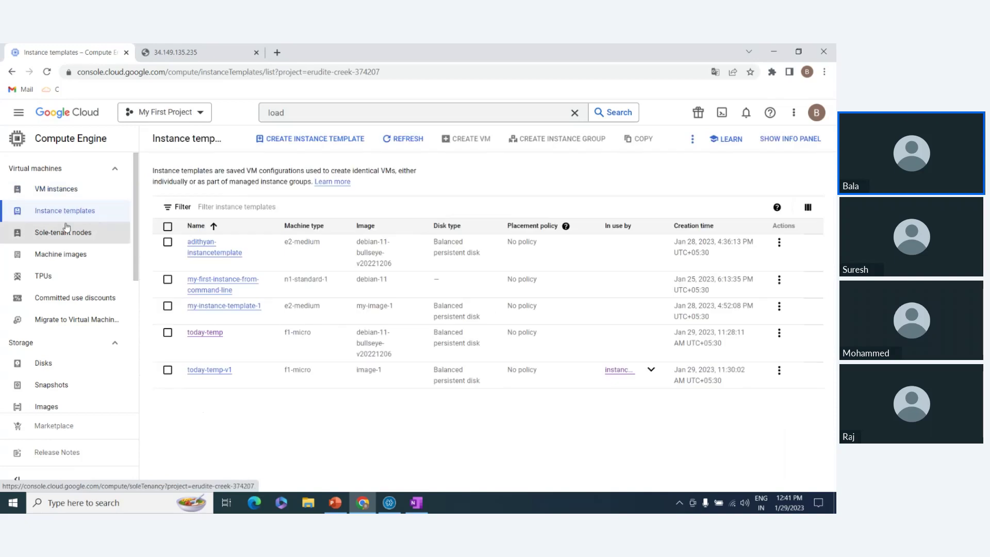
left_click(66, 191)
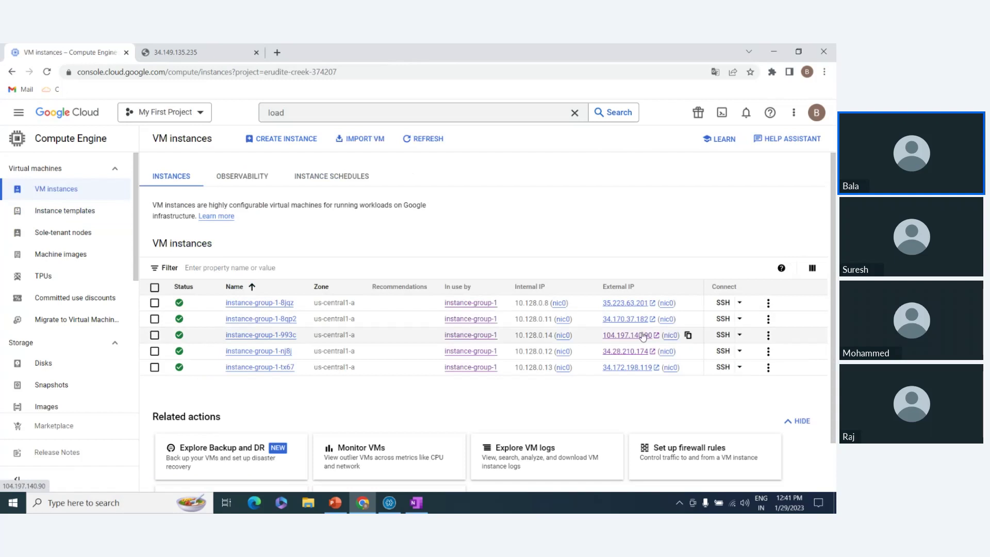
Open the external IP of instance-group-1-993c, close that page, and examine the load balancer's page at 34.149.135.235.
left_click(633, 336)
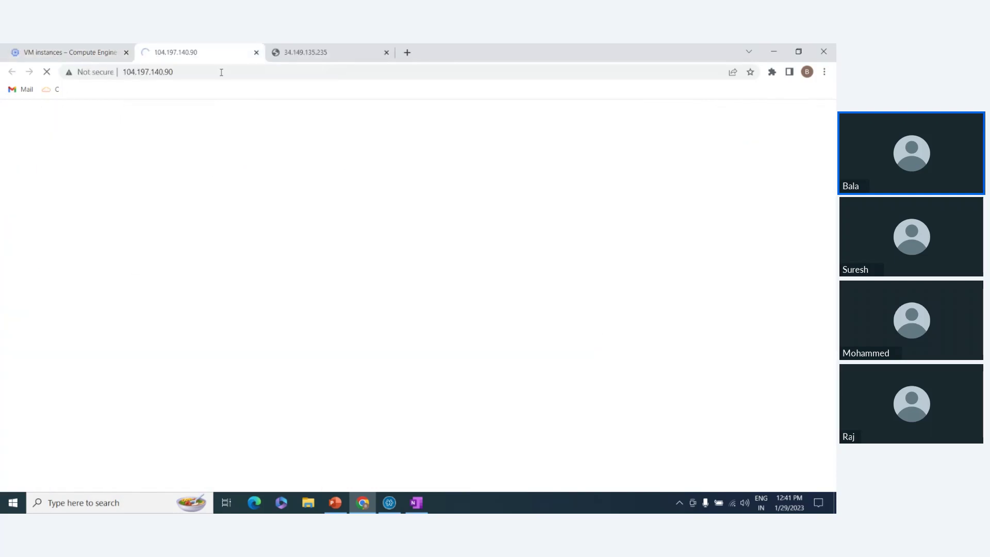
left_click(256, 52)
left_click(183, 51)
left_click(132, 53)
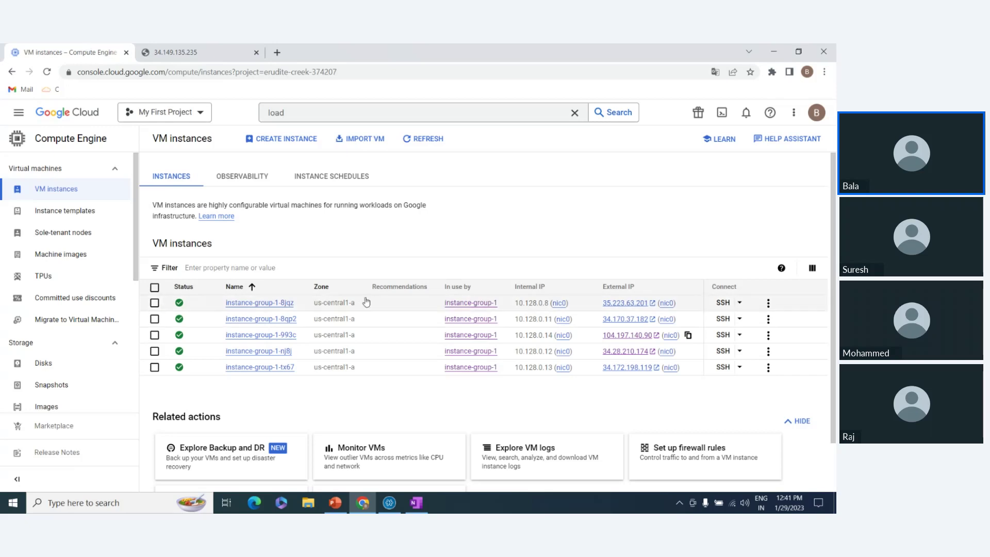
left_click(165, 52)
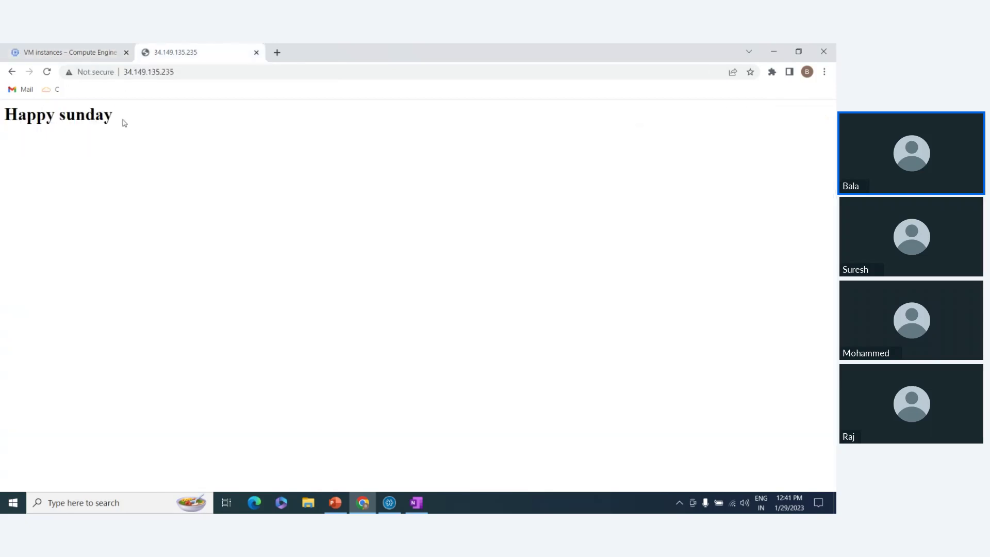
left_click_drag(125, 123, 1, 122)
left_click(161, 121)
left_click(92, 50)
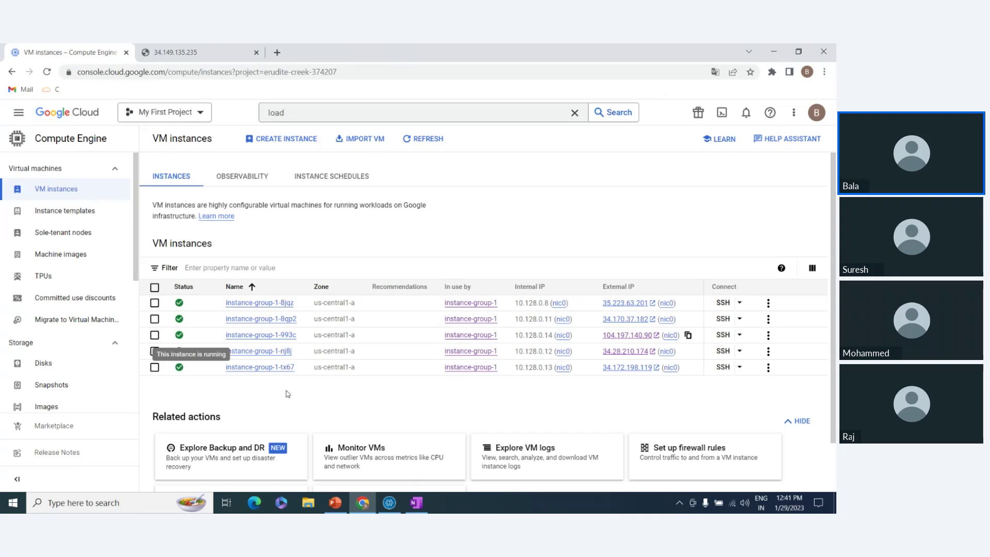
Open instance-group-1 and examine its members, health status and autoscaling limits alongside the load balancer's page.
scroll(71, 289, "down", 4)
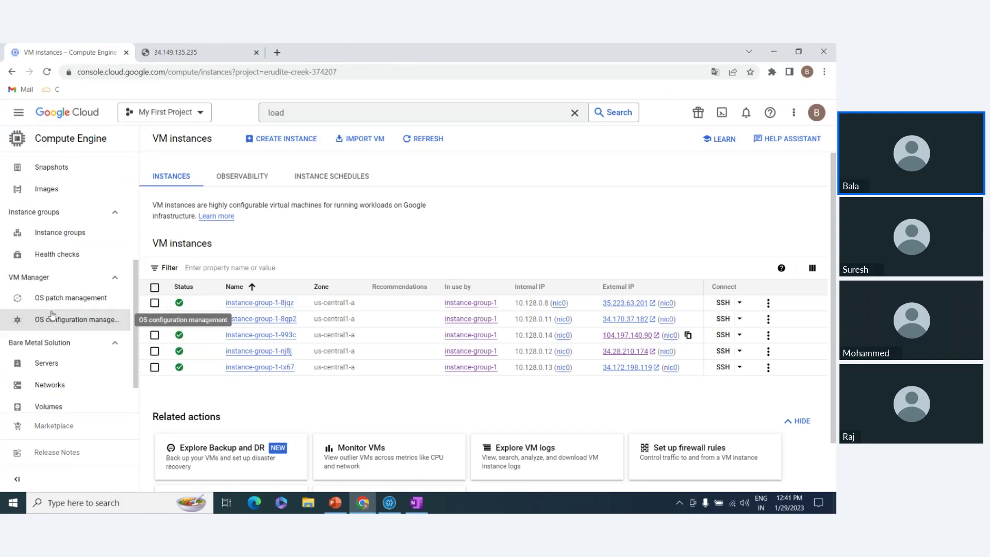
left_click(62, 232)
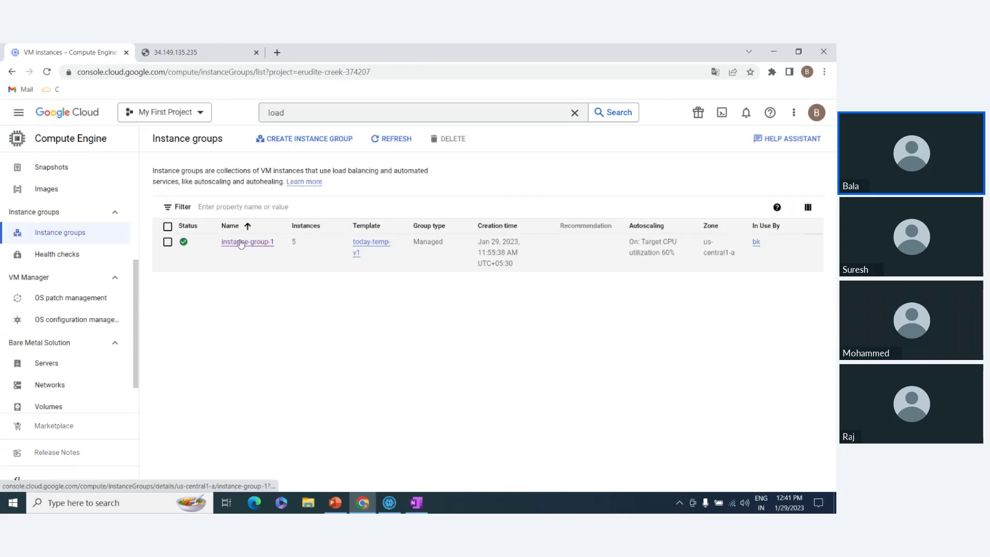
left_click(240, 242)
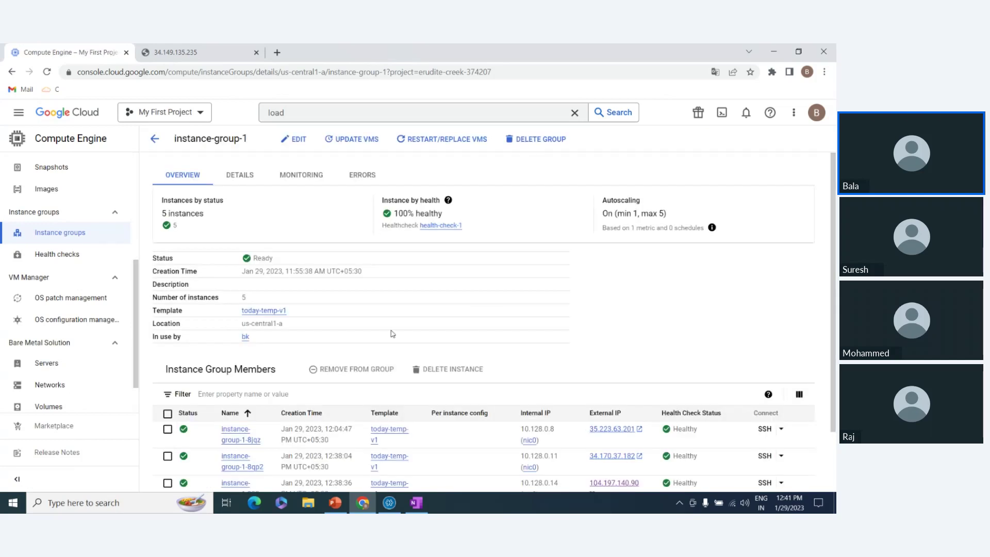
scroll(577, 321, "down", 1)
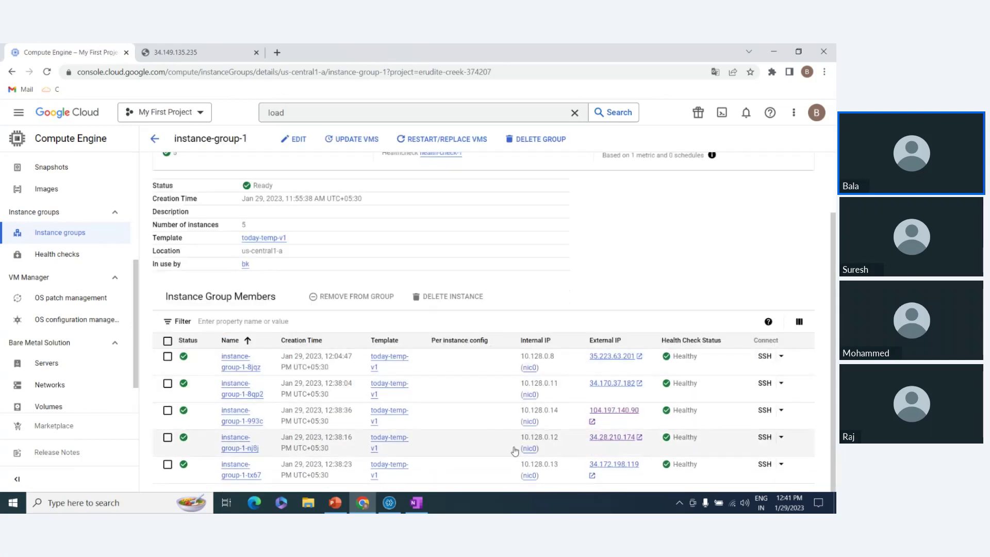
scroll(329, 226, "up", 1)
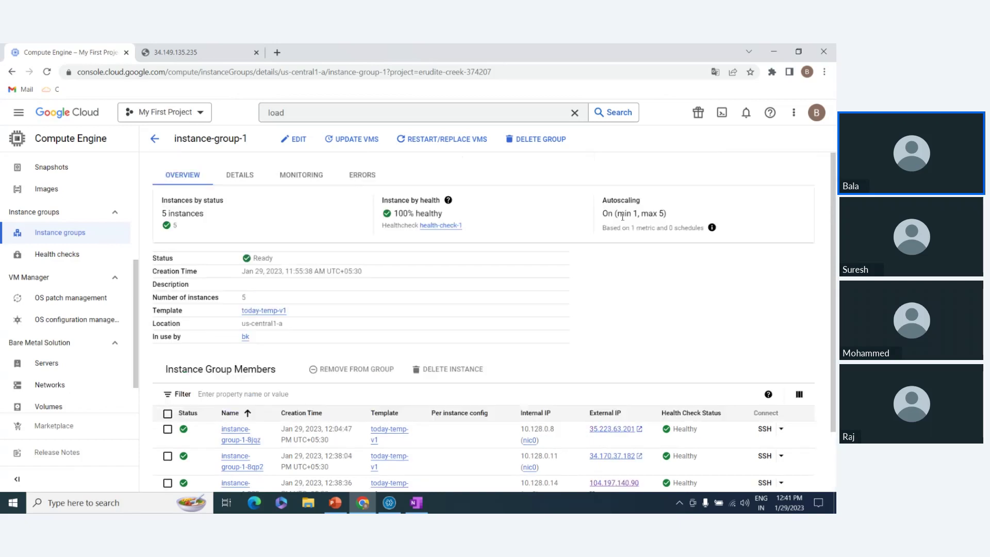
left_click_drag(621, 213, 681, 216)
left_click(679, 283)
left_click(187, 49)
left_click(68, 52)
Reopen instance-group-1 from the instance groups list and clear the leftover search text in the console.
left_click(154, 137)
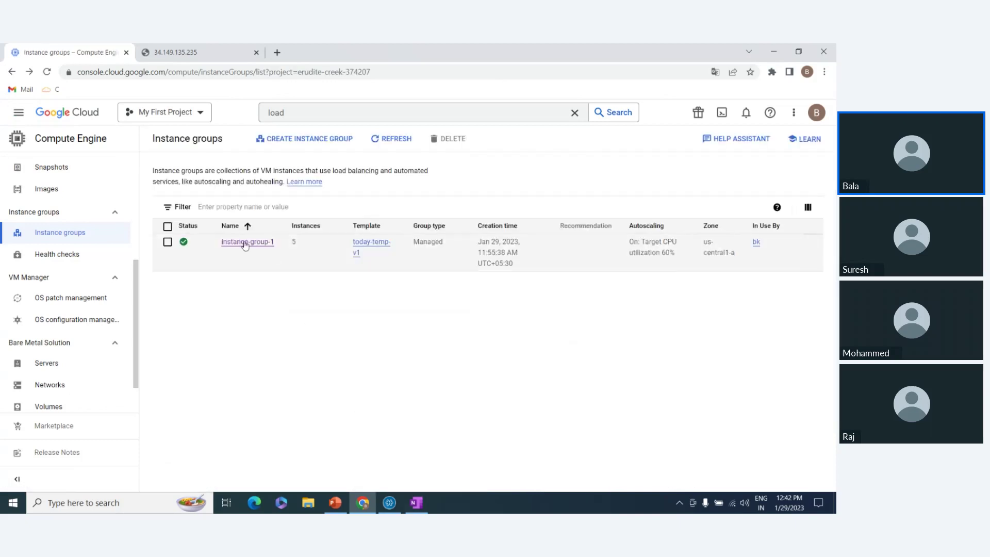
left_click(246, 243)
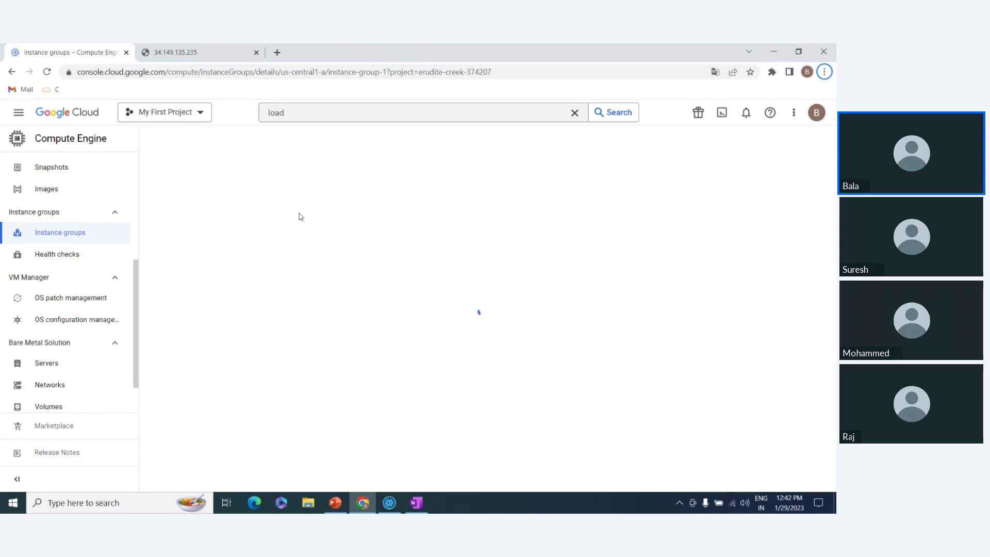
left_click(575, 113)
left_click(732, 314)
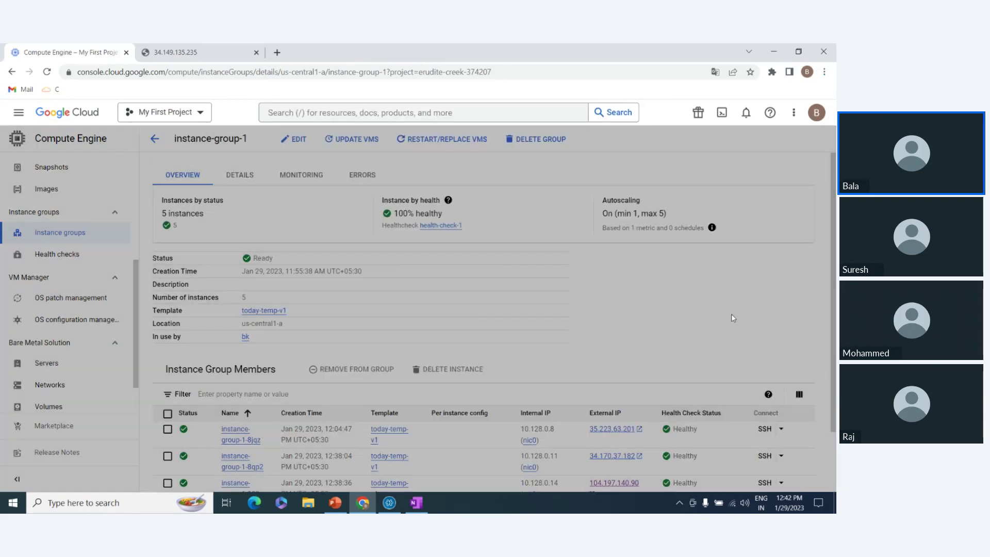
Start a VM update for instance-group-1 and choose my-first-instance-from-command-line as the new template.
left_click(372, 138)
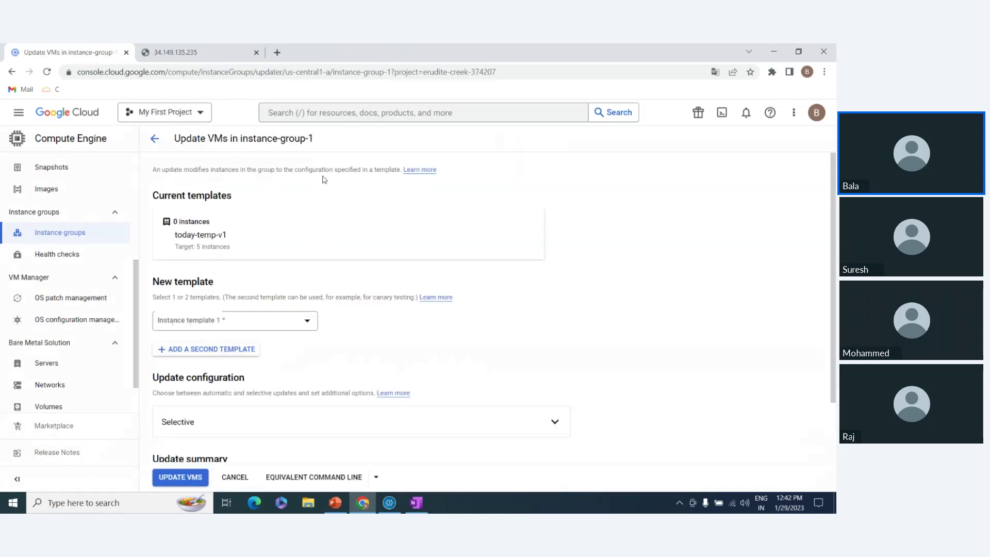
left_click(237, 318)
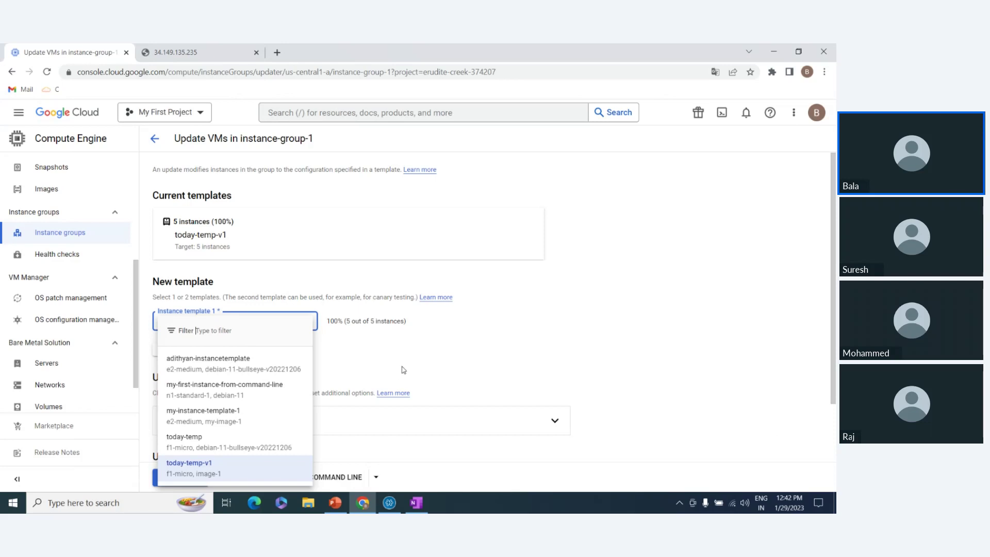
left_click(237, 394)
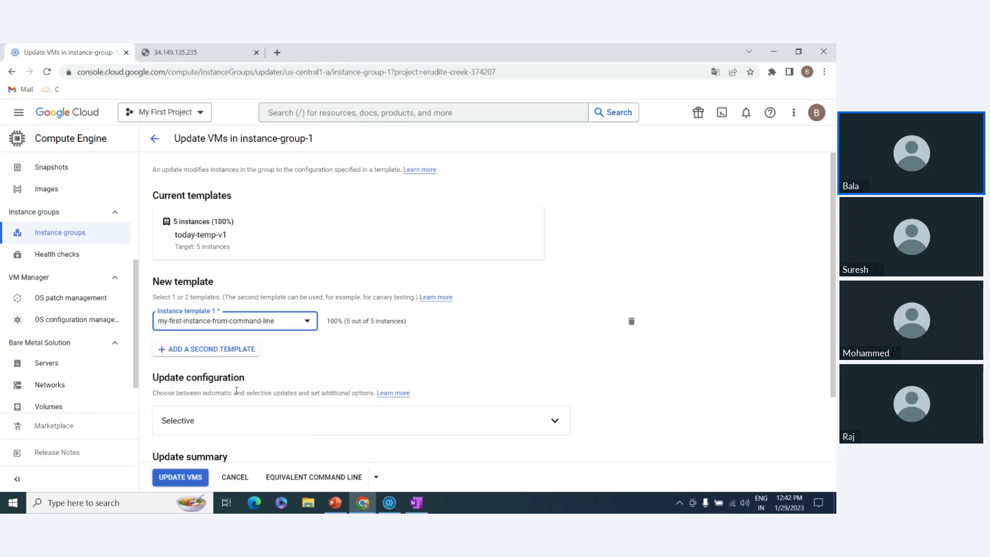
left_click(254, 324)
left_click(217, 231)
Try out today-temp as a second template with a target size of 80 percent and remove it again.
left_click(224, 351)
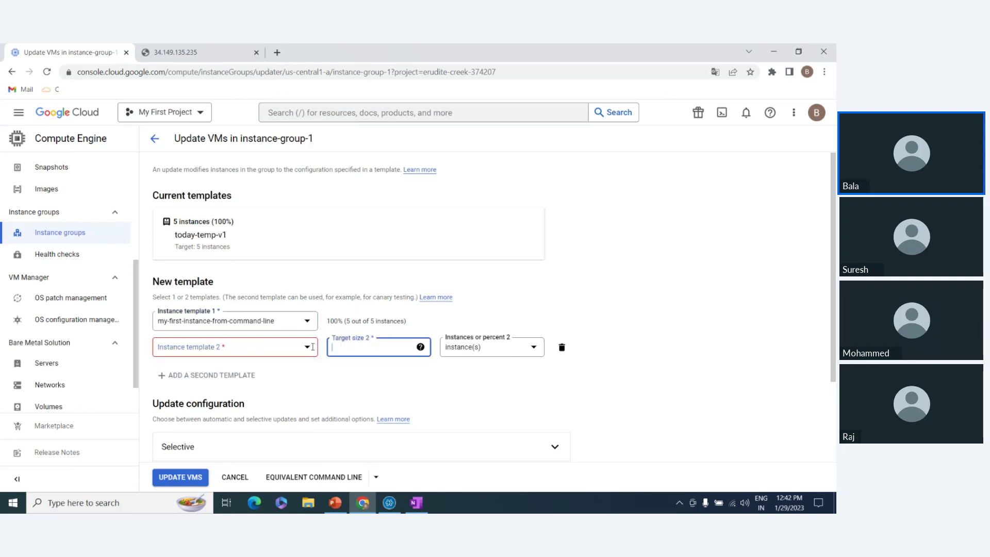
left_click(232, 348)
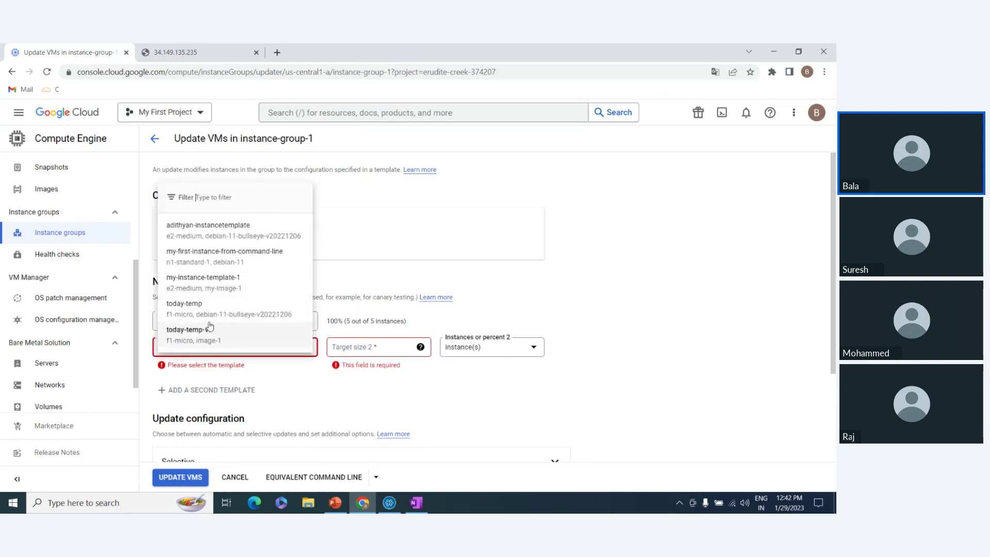
left_click(212, 309)
left_click(454, 348)
left_click(466, 381)
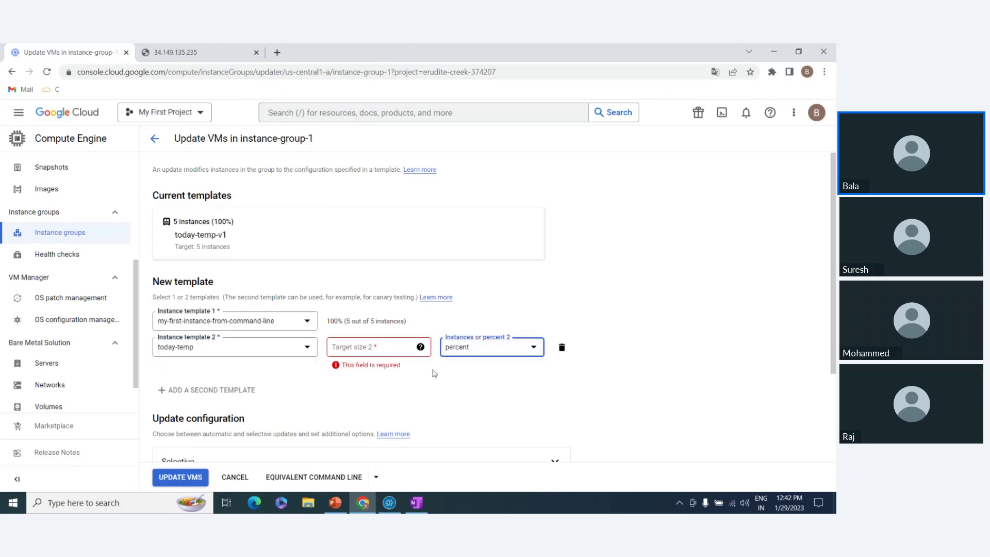
left_click(377, 350)
type("80")
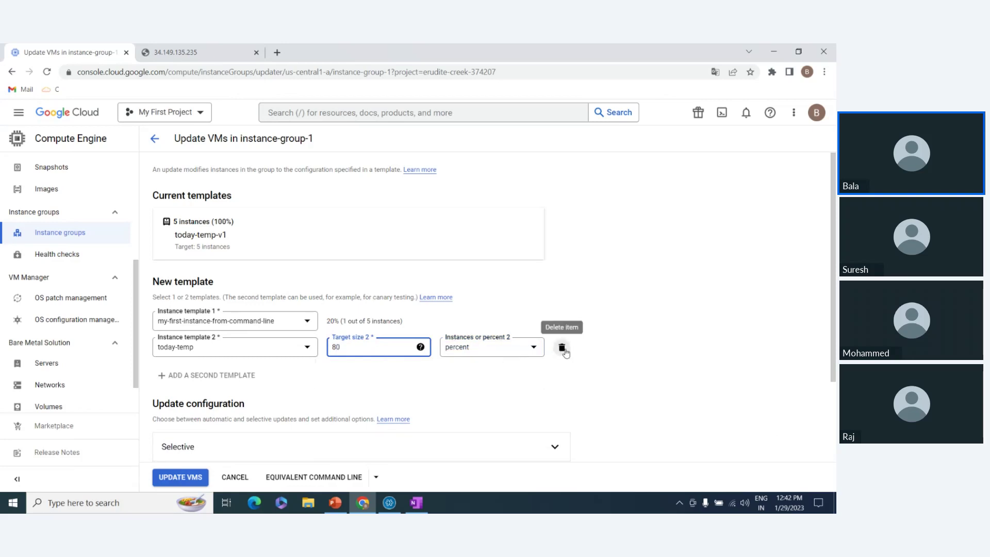
left_click(563, 349)
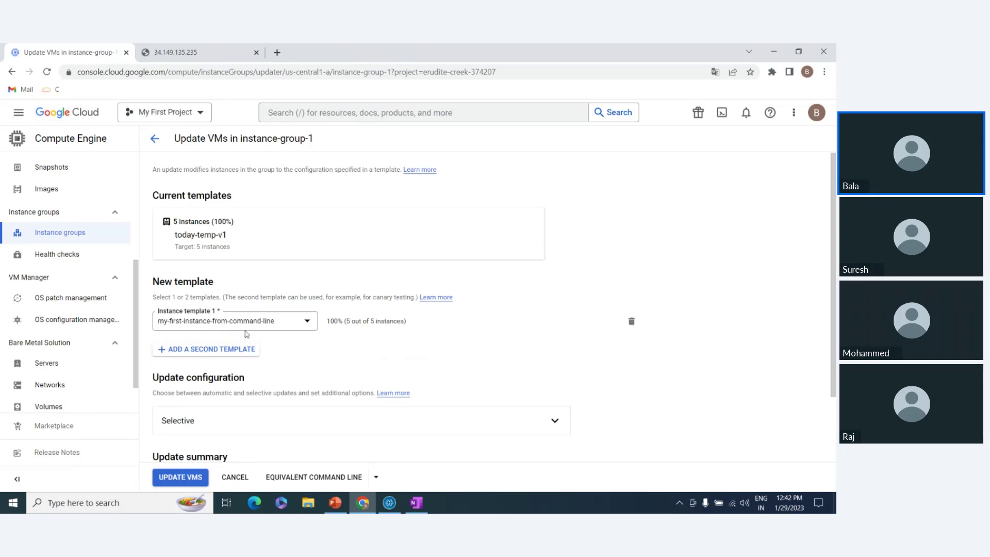
Set the update type to Automatic and start updating the VMs of instance-group-1.
scroll(408, 324, "down", 2)
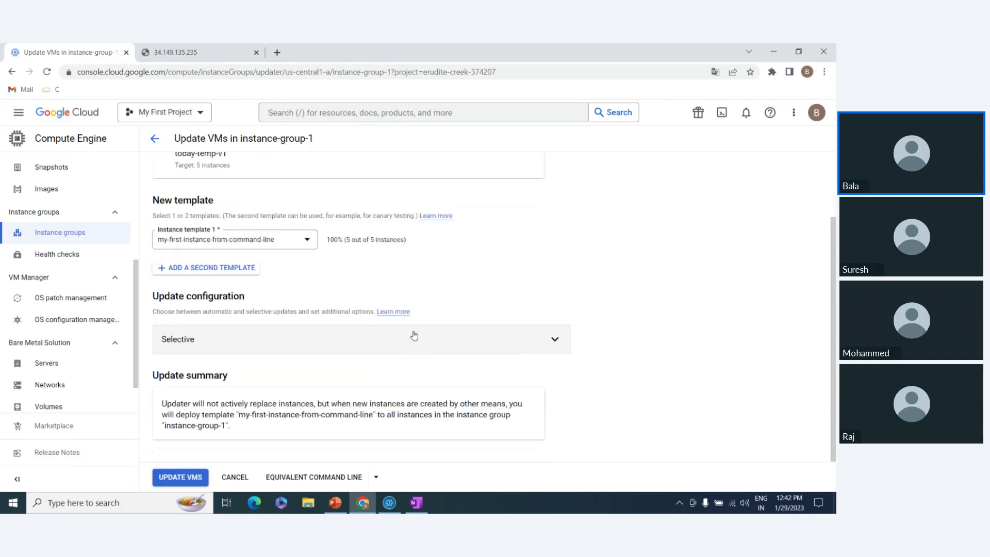
left_click(553, 338)
scroll(369, 314, "down", 2)
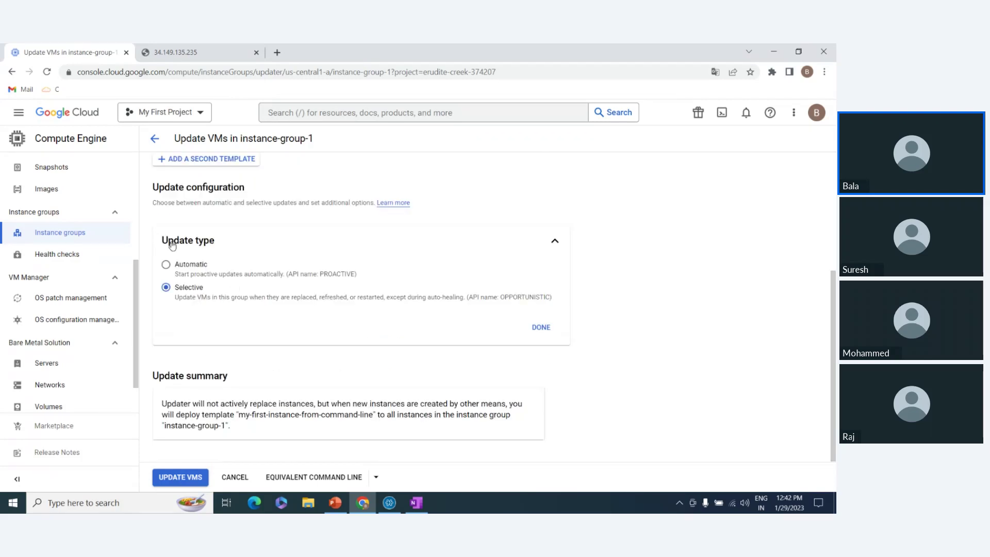
left_click(193, 271)
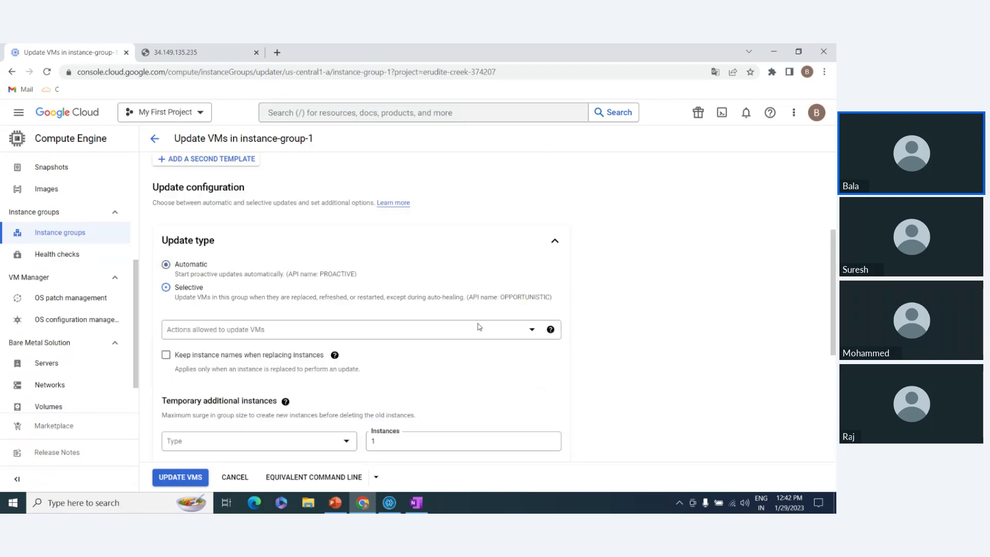
scroll(404, 327, "down", 3)
scroll(402, 329, "down", 3)
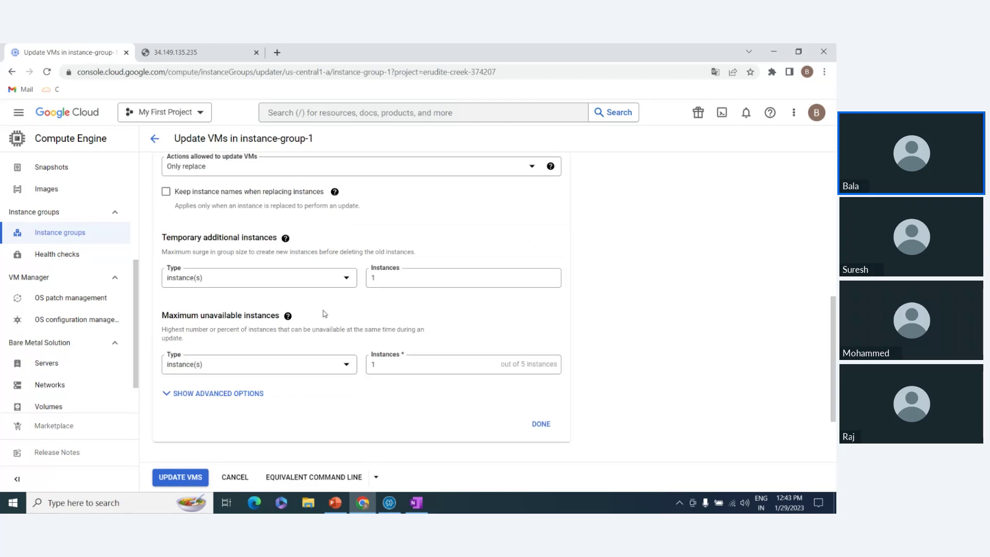
left_click(549, 330)
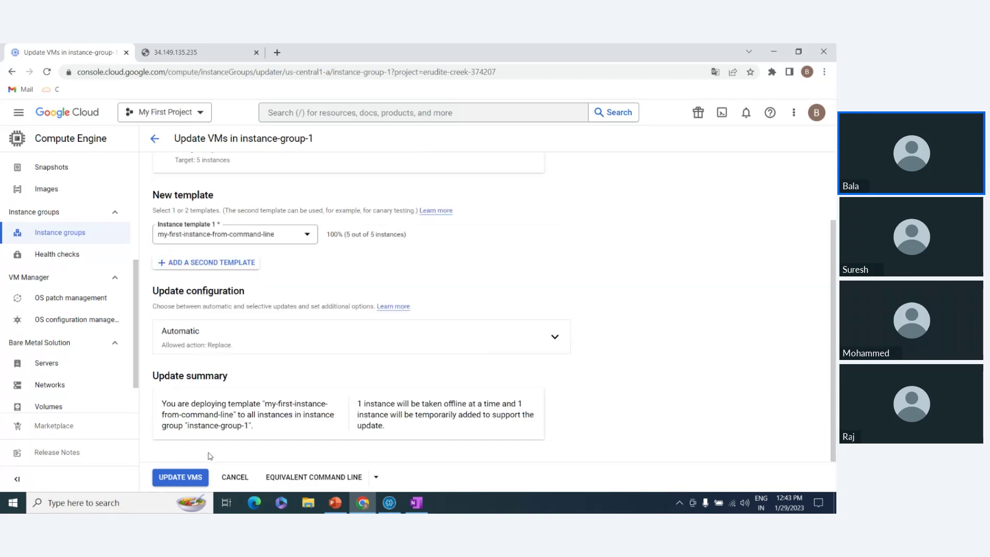
left_click(187, 477)
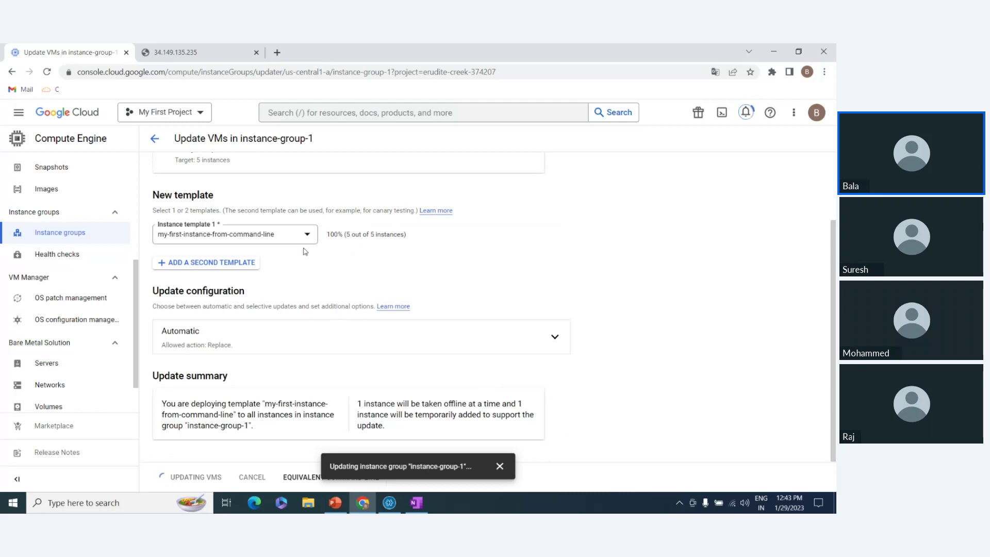
scroll(239, 263, "up", 2)
scroll(515, 346, "down", 2)
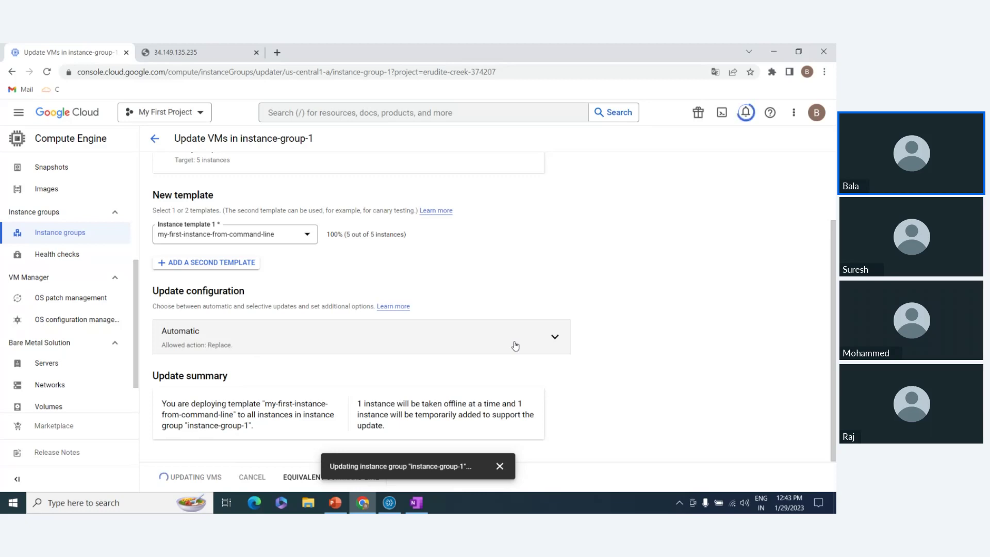
Reload the load balancer's page at 34.149.135.235 during the rollout and check the instance-group-1 overview.
left_click(178, 52)
left_click(47, 71)
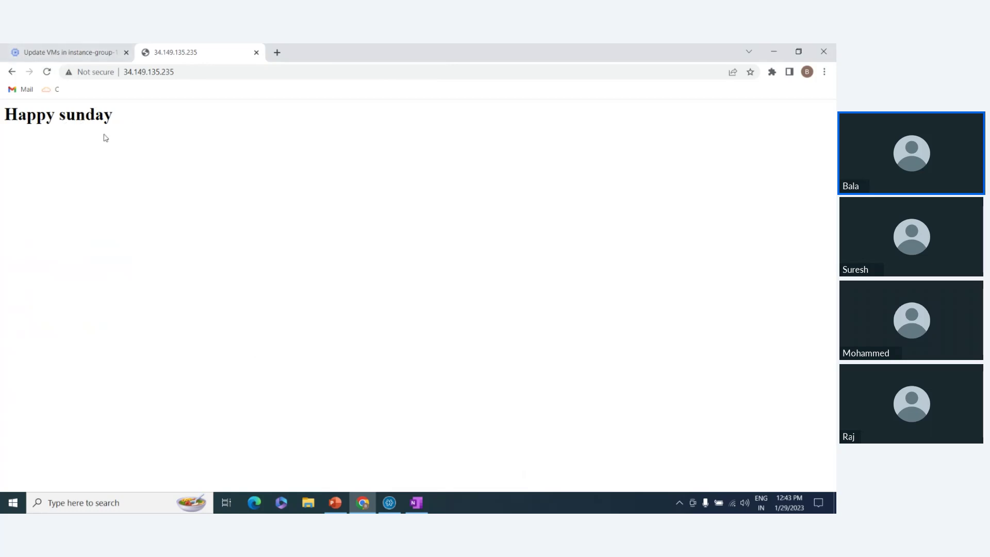
left_click(73, 51)
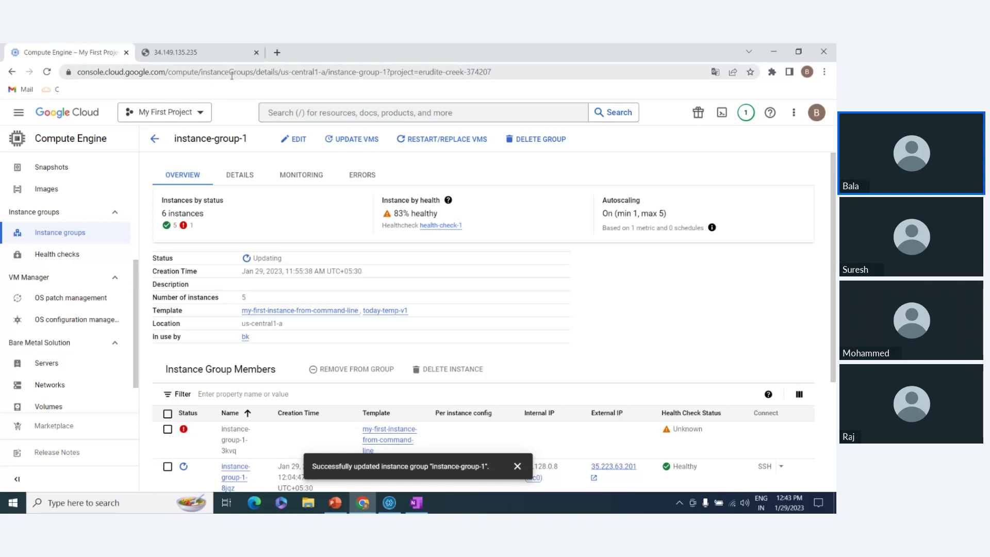
left_click(207, 52)
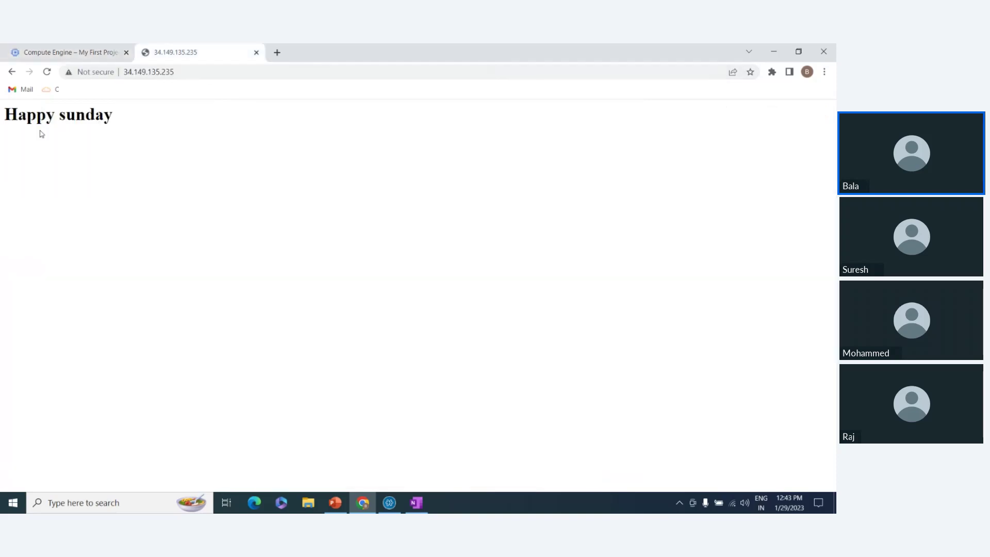
left_click(46, 71)
left_click(46, 72)
left_click(61, 52)
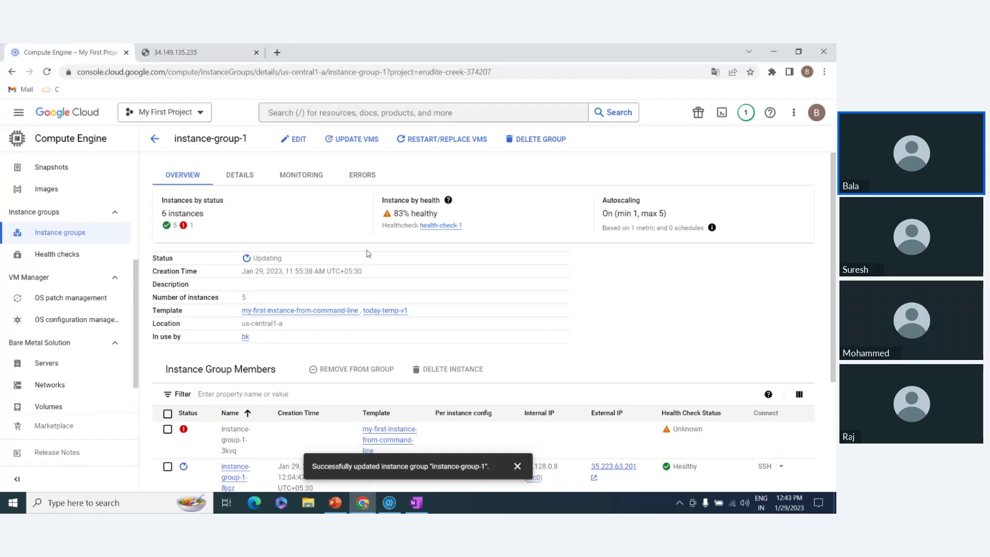
Examine the template and health status of each instance-group-1 member, and reload the load balancer's page to compare.
scroll(292, 289, "down", 3)
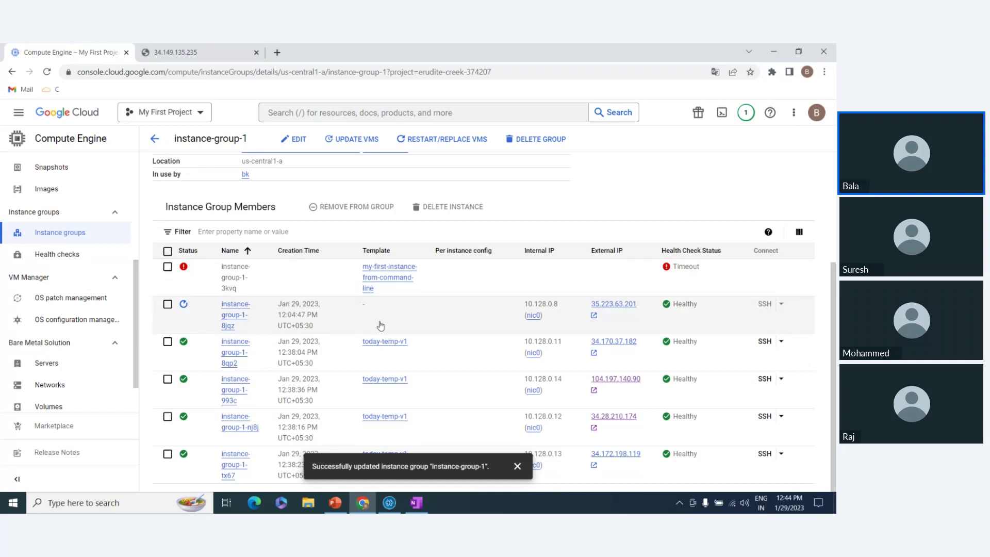
left_click(170, 52)
left_click(46, 72)
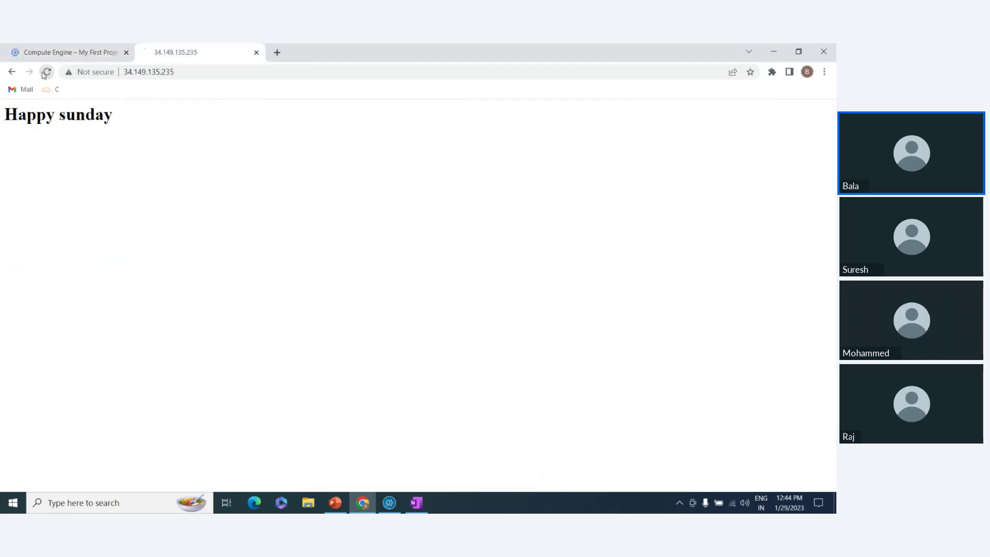
left_click(47, 73)
left_click(56, 50)
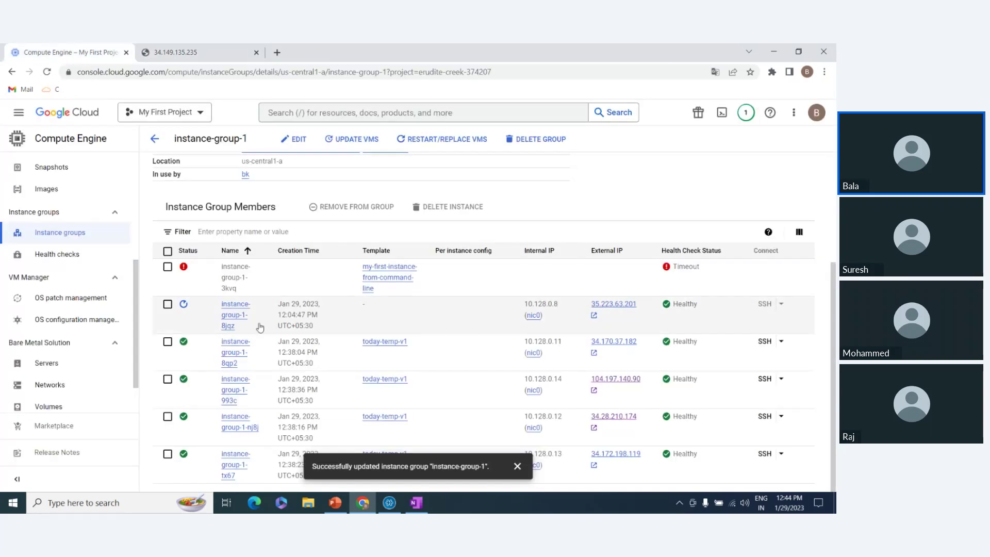
Compare the group's listed templates with what the load balancer serves, reloading its page once more.
scroll(217, 322, "up", 1)
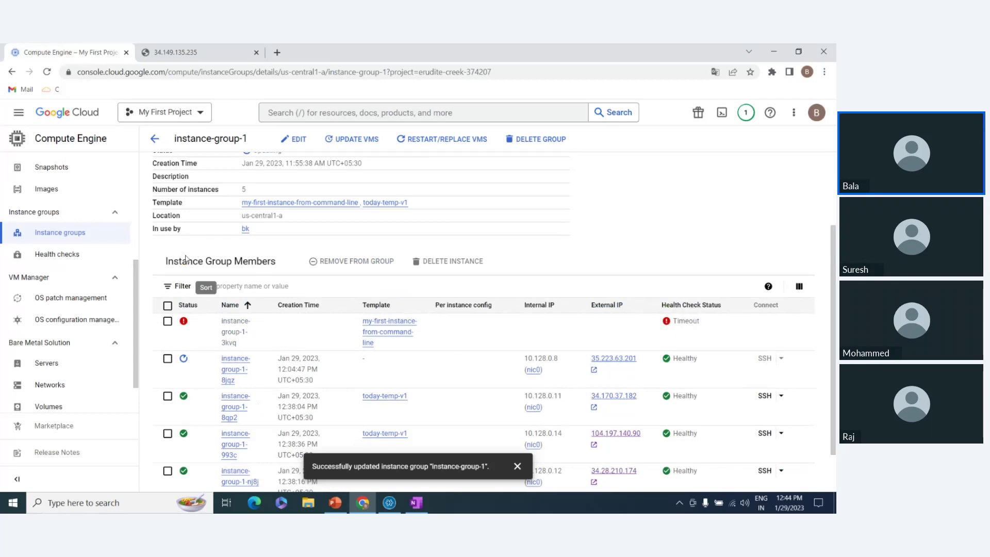
left_click(161, 45)
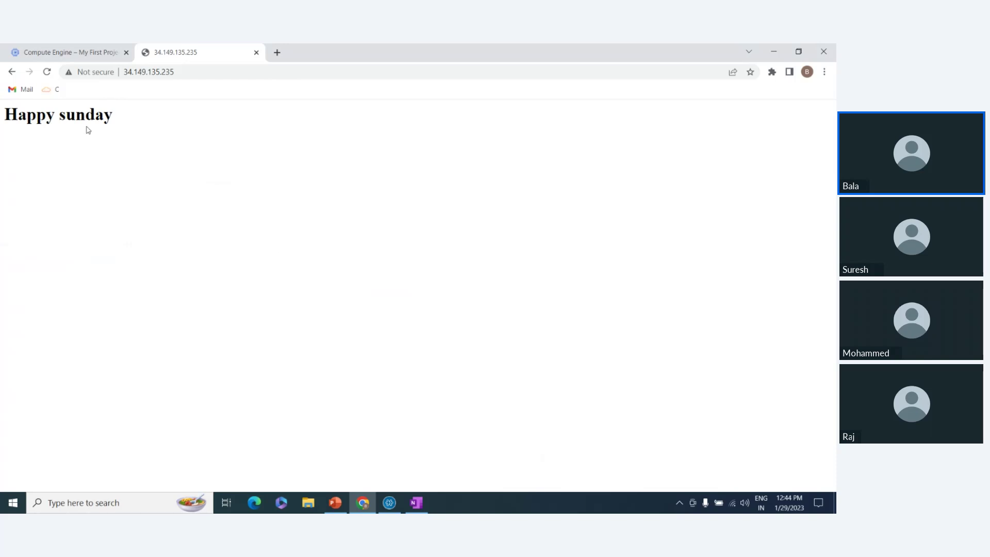
key("ctrl+Tab")
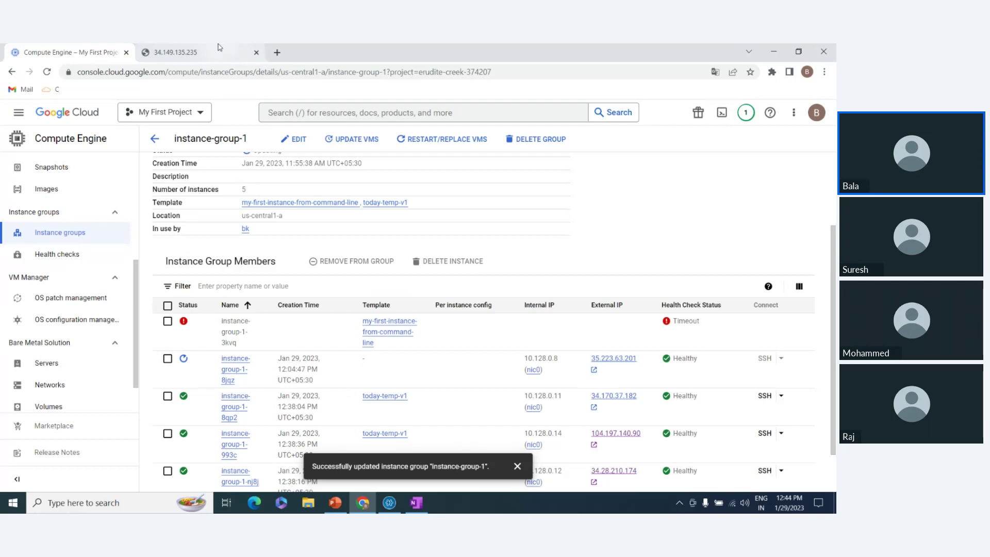
left_click(175, 52)
left_click(47, 73)
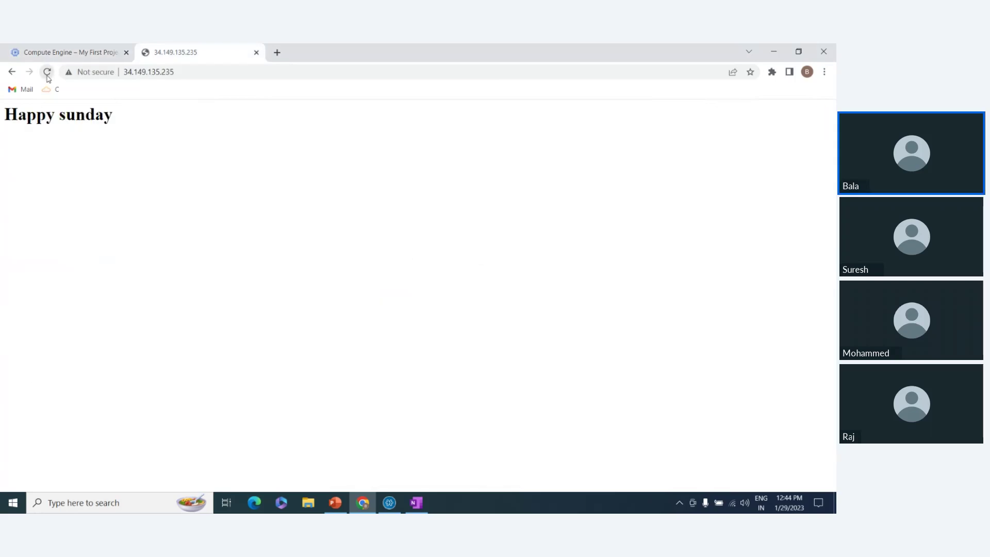
left_click(63, 51)
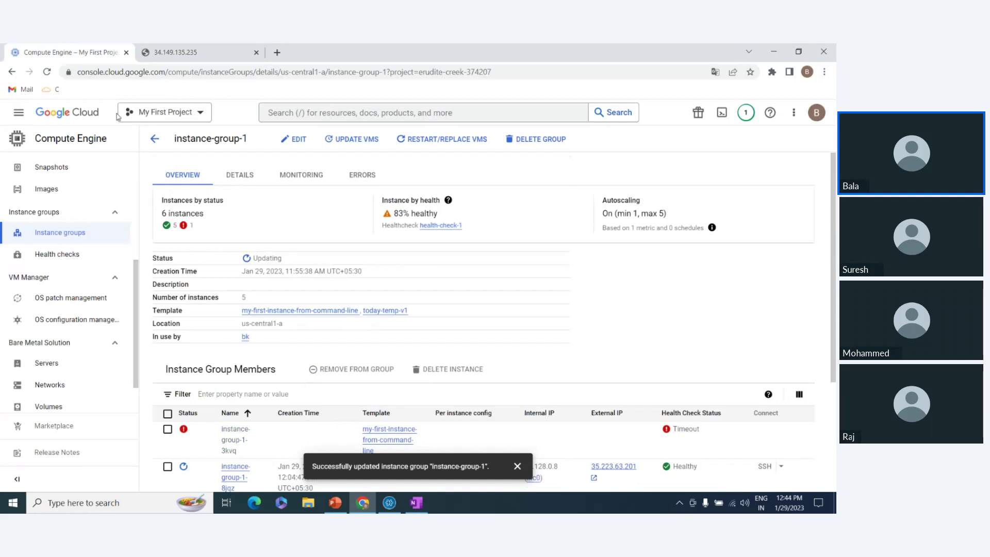
Refresh the instance-group-1 details and the load balancer's page, and inspect the status of the member being replaced.
left_click(46, 71)
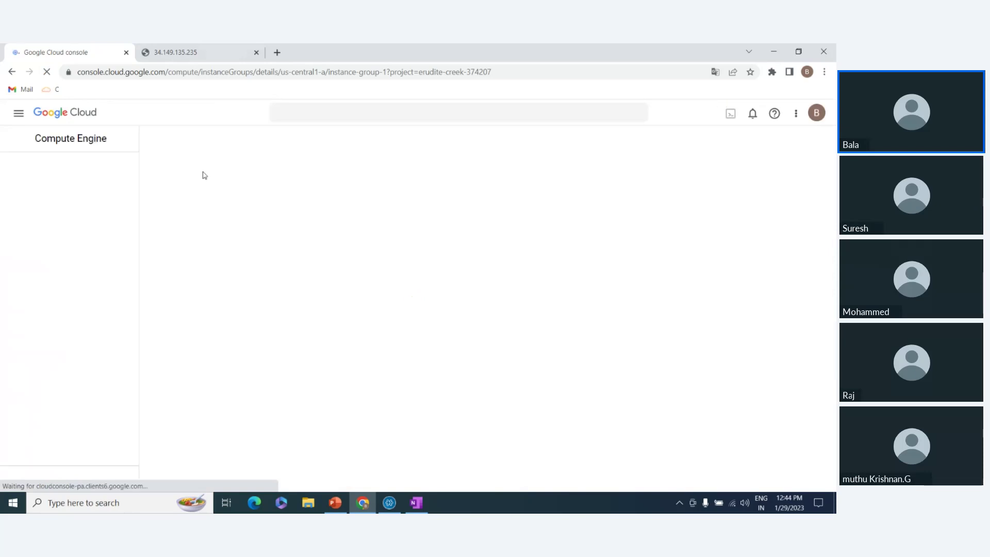
left_click(178, 52)
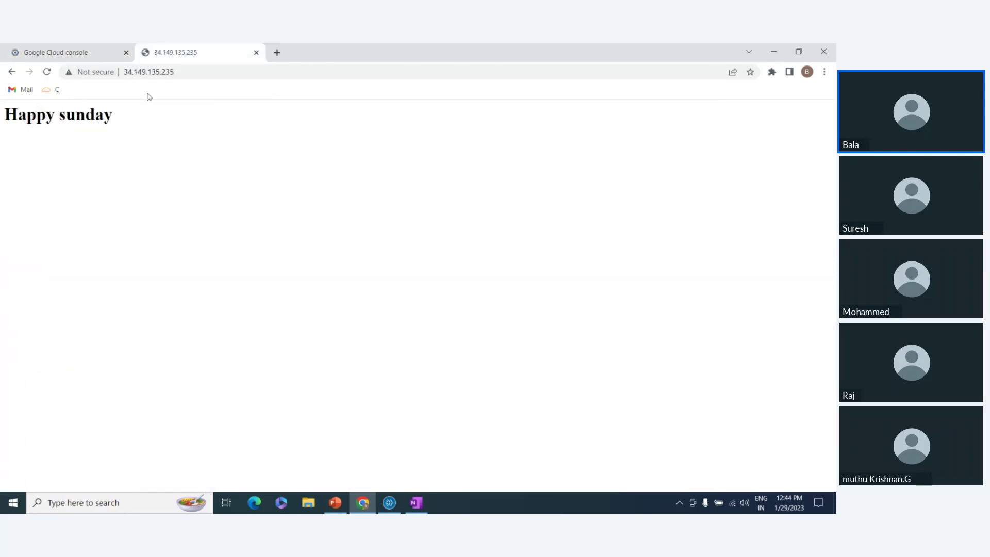
left_click(48, 73)
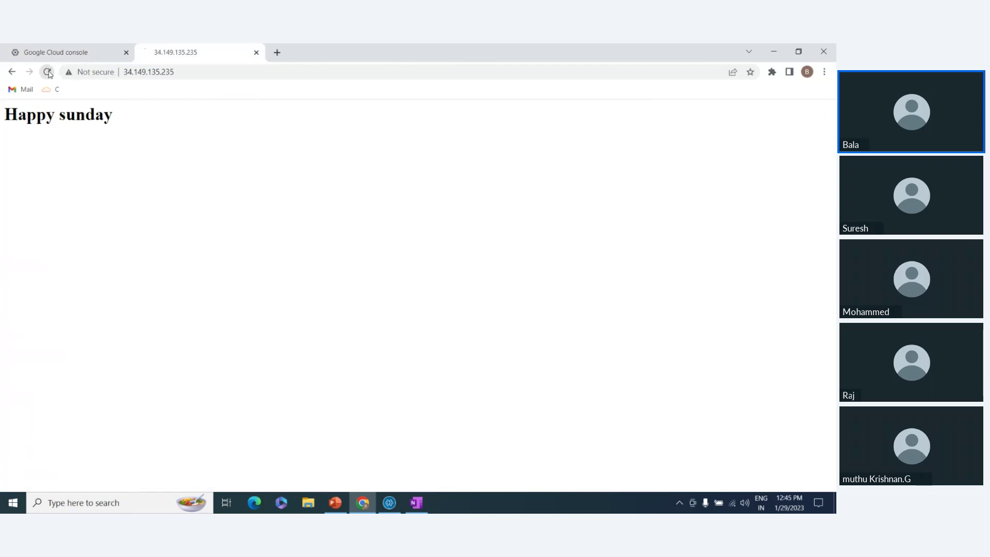
left_click(78, 51)
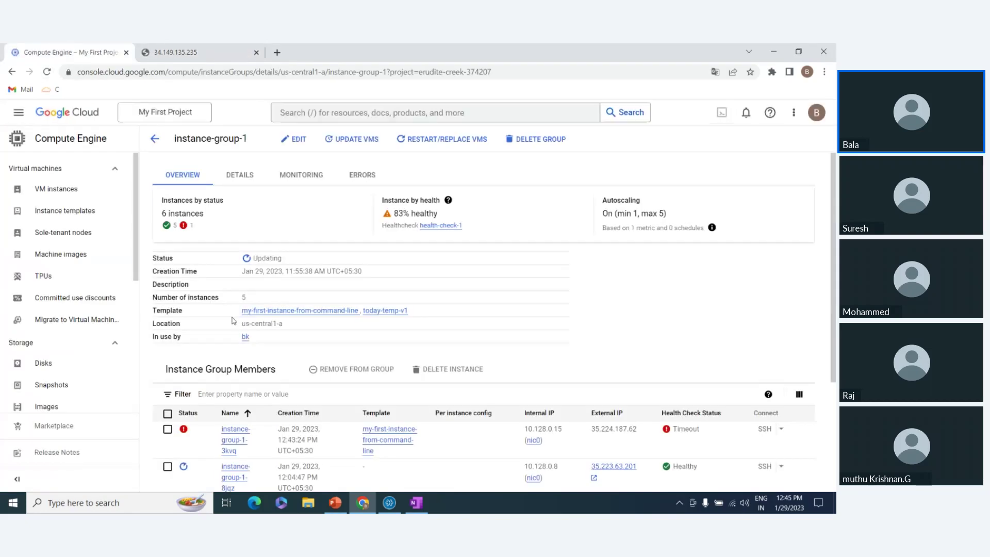
scroll(250, 350, "down", 2)
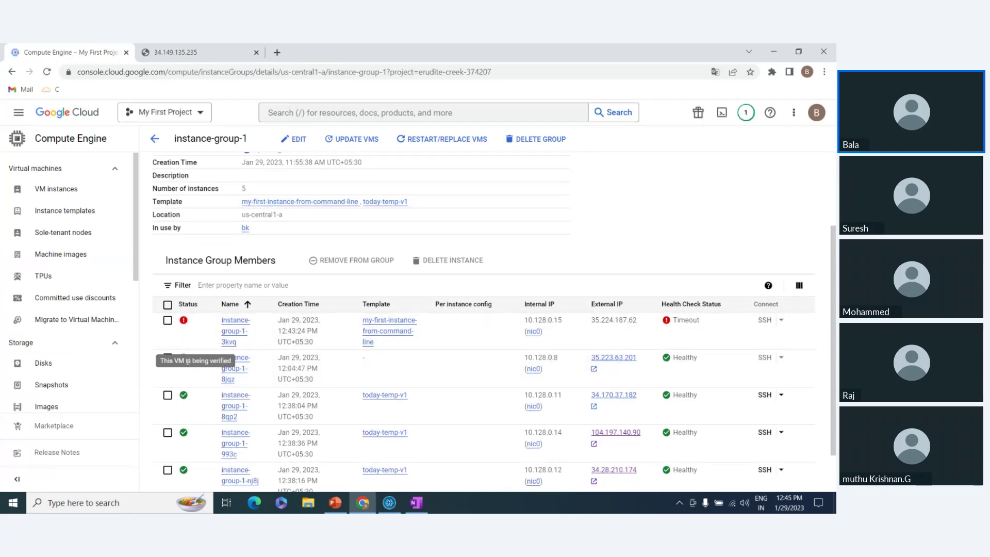
scroll(212, 317, "up", 2)
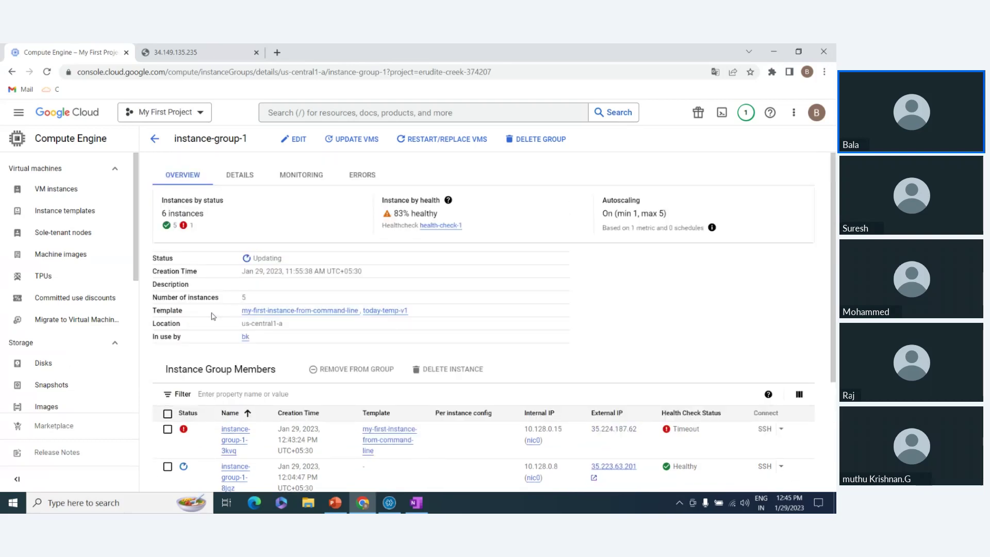
Test the load balancer's page repeatedly and review the full member list for health checks and templates.
left_click(175, 52)
left_click(47, 71)
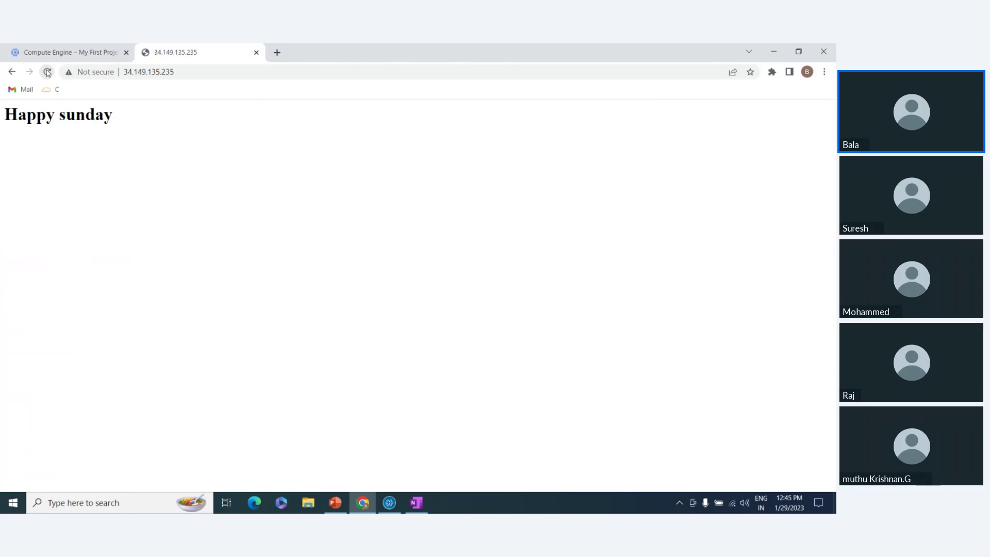
left_click(72, 52)
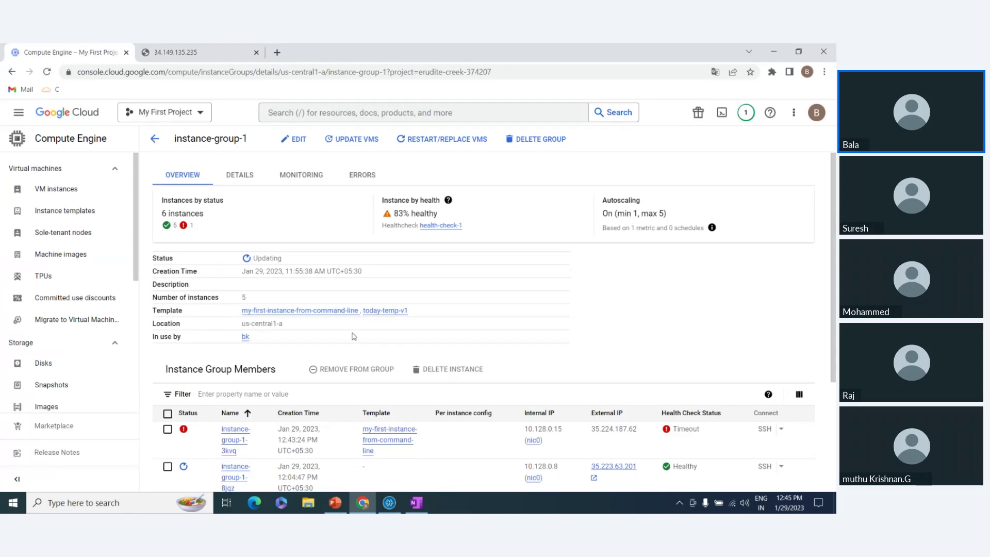
scroll(324, 361, "down", 3)
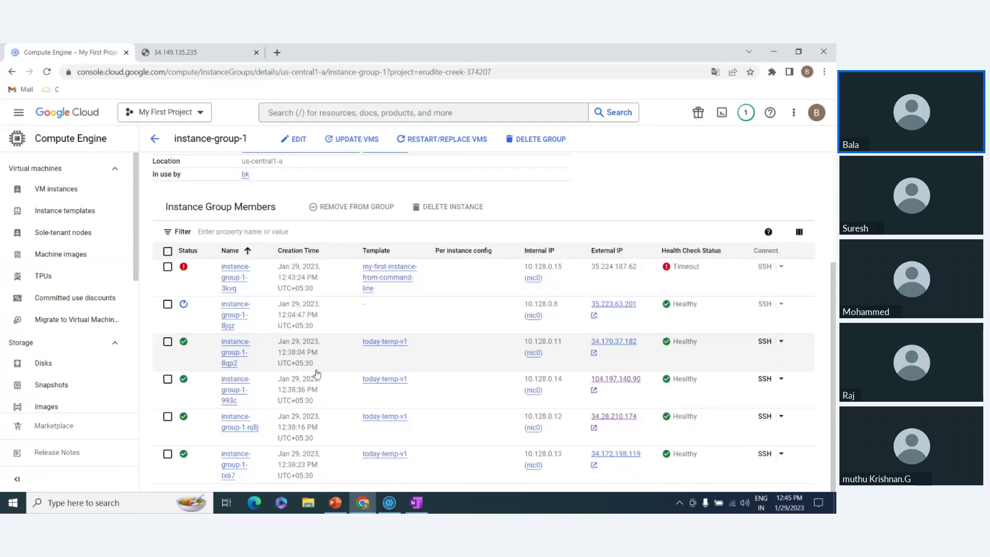
left_click(196, 52)
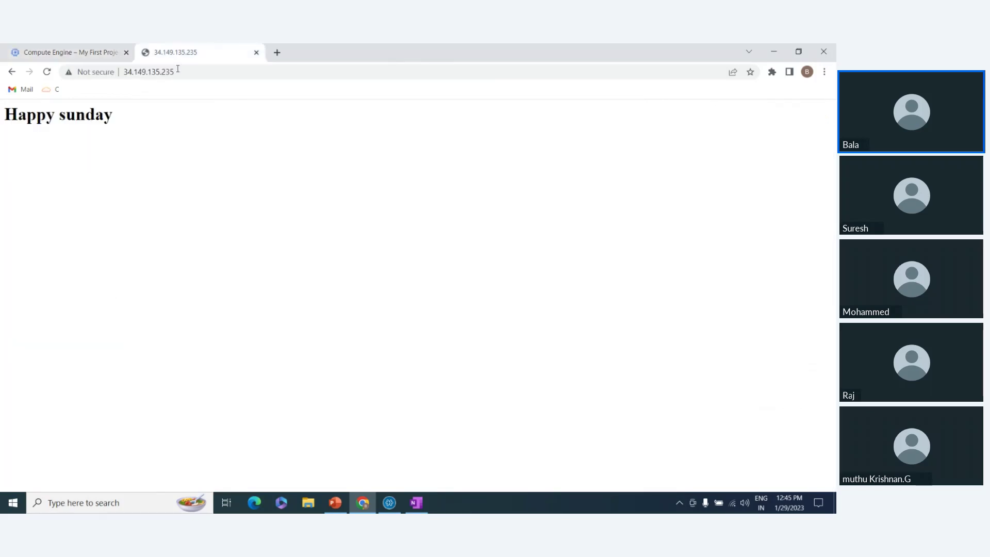
left_click(47, 73)
left_click(48, 72)
left_click(67, 52)
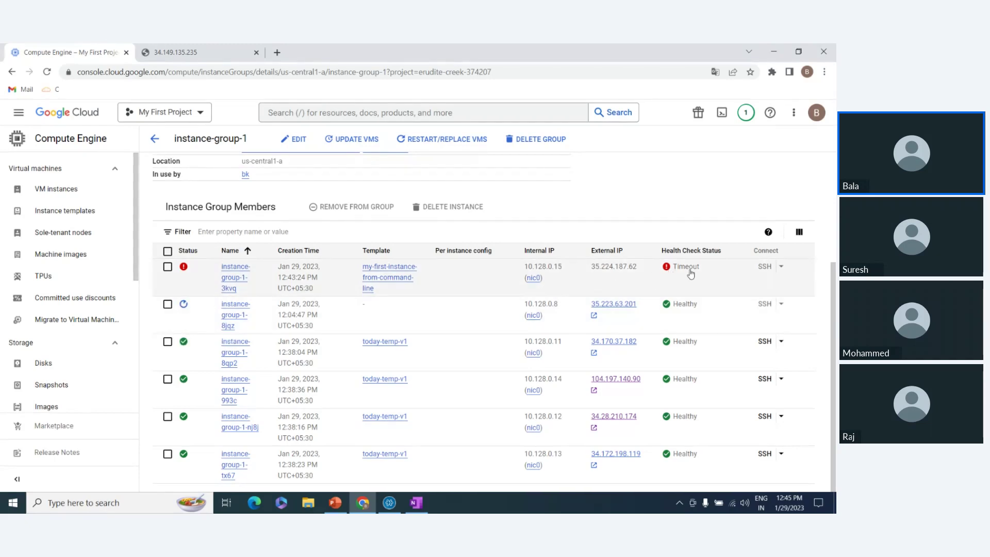
Start another VM update for instance-group-1 and choose my-instance-template-1 as the new template.
scroll(347, 323, "up", 3)
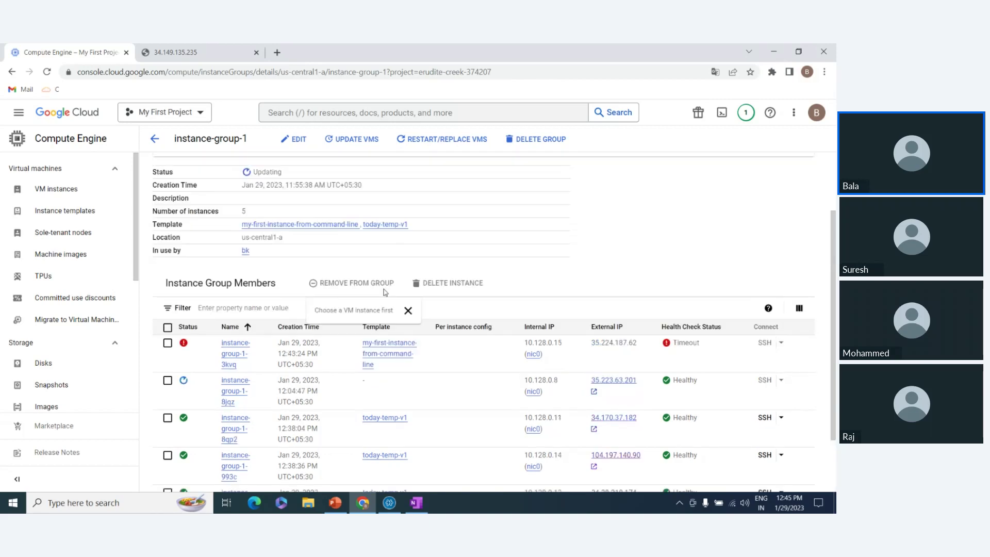
scroll(407, 351, "down", 1)
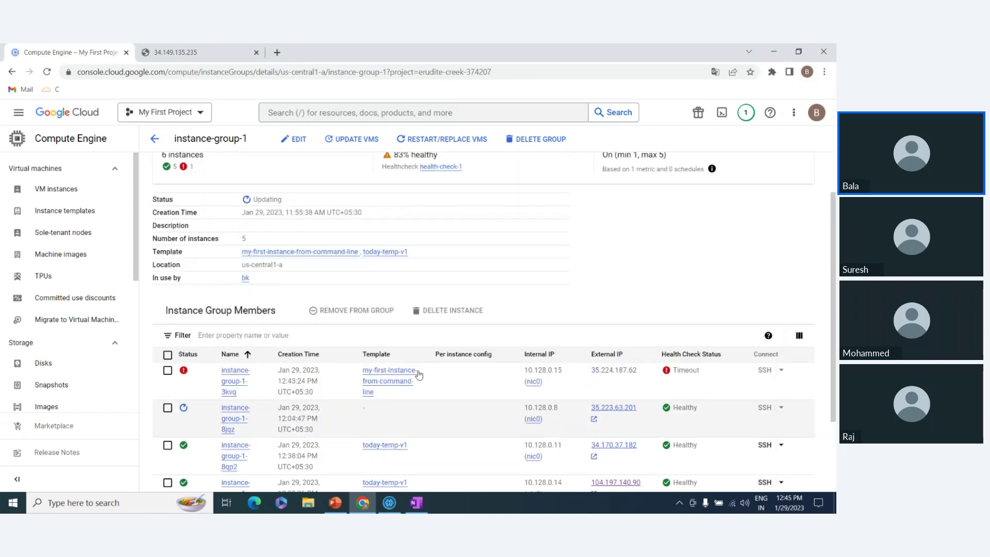
scroll(372, 206, "up", 1)
left_click(351, 138)
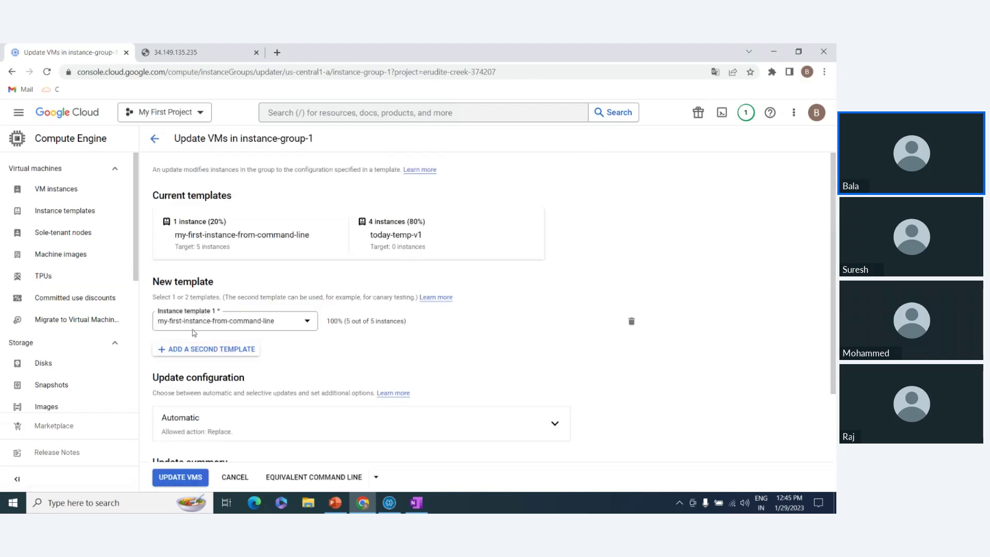
left_click(255, 322)
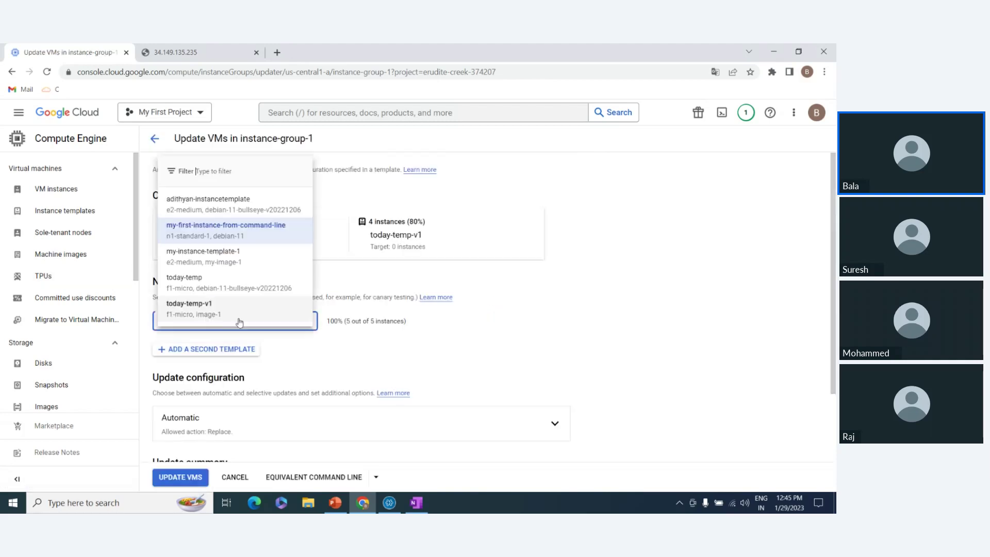
left_click(250, 264)
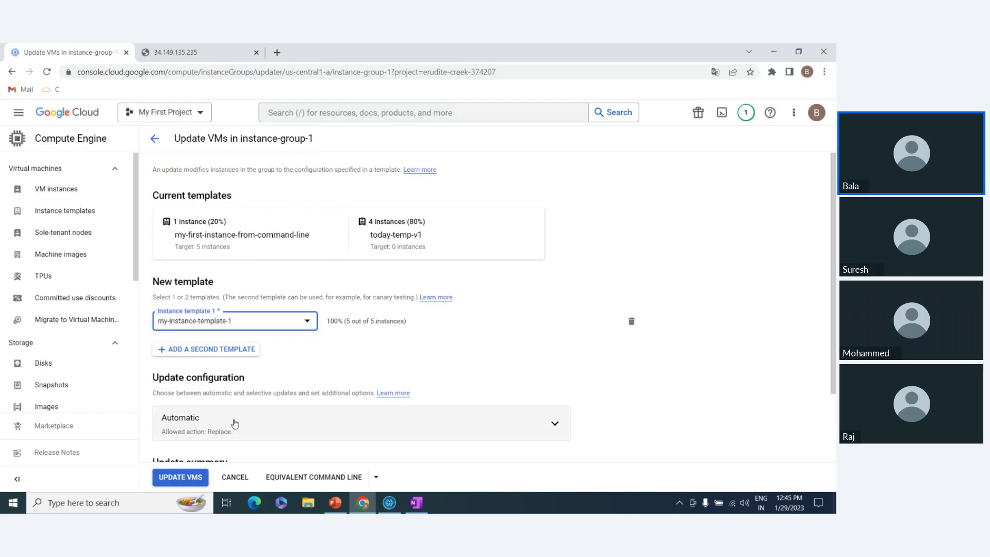
Expand the automatic update configuration and start updating all instance-group-1 VMs to my-instance-template-1.
scroll(233, 423, "down", 2)
left_click(267, 338)
scroll(231, 328, "down", 6)
left_click(186, 479)
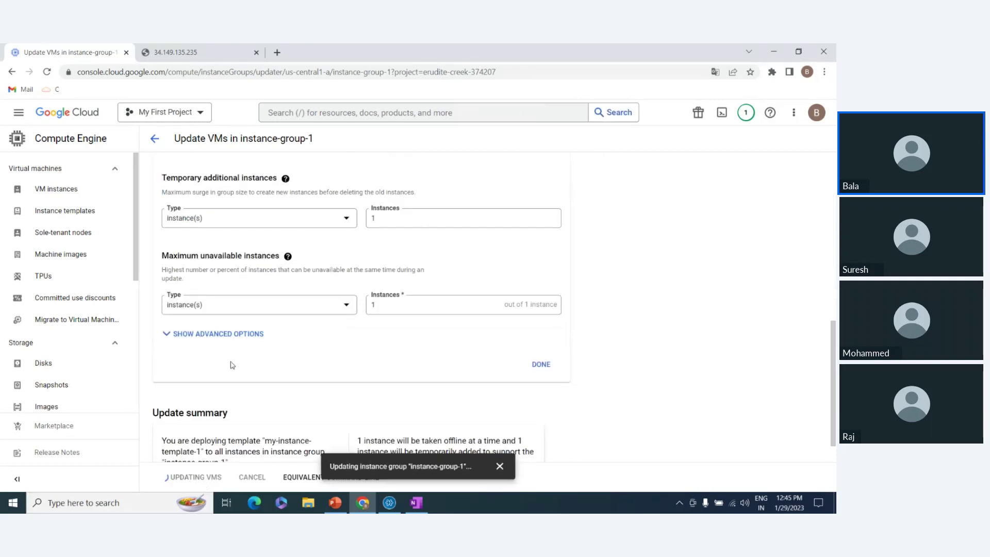
Reload the load balancer's page and inspect the templates and statuses of instance-group-1's members during the update.
left_click(147, 49)
left_click(50, 73)
left_click(59, 47)
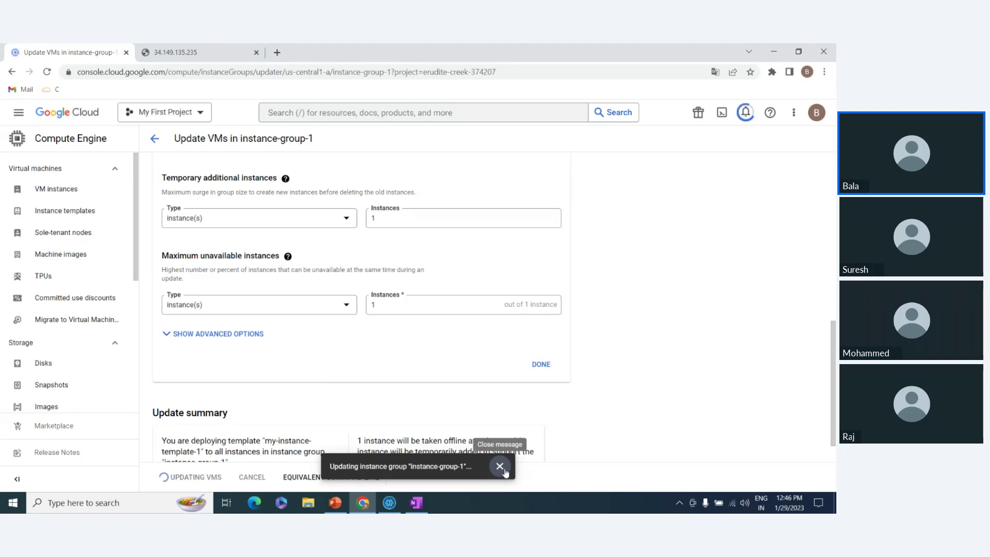
scroll(62, 289, "down", 3)
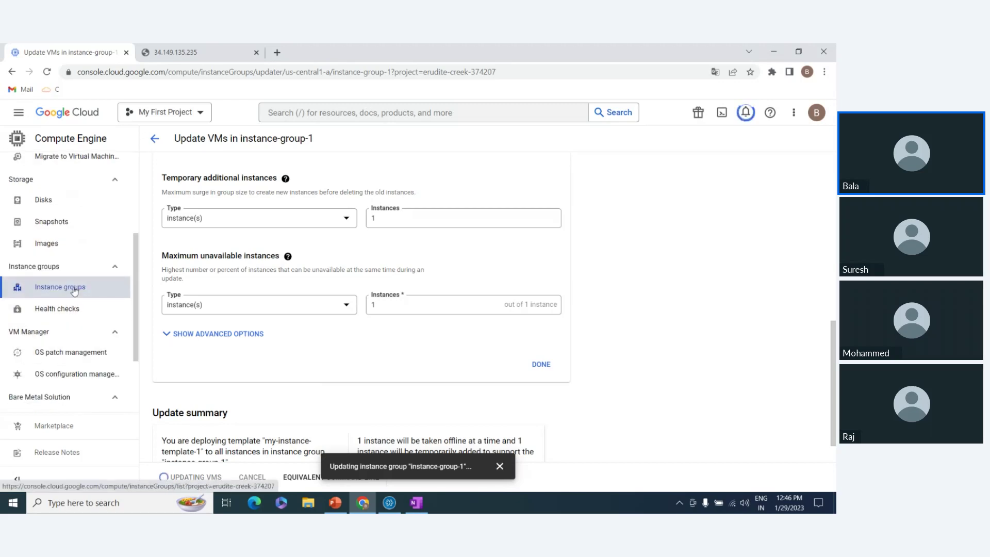
scroll(74, 291, "up", 3)
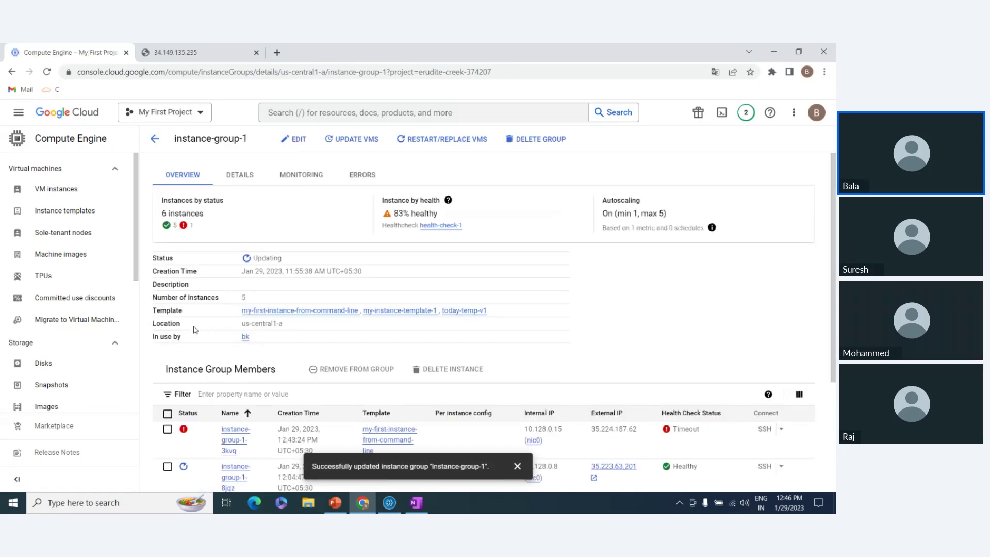
scroll(195, 330, "down", 3)
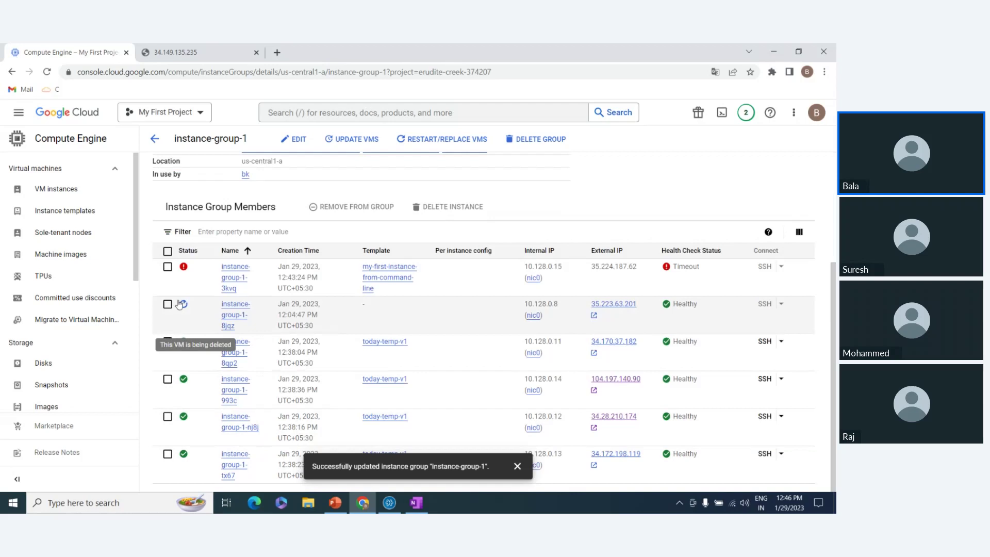
Review the settings of health-check-1 and return to the instance groups.
scroll(57, 288, "down", 4)
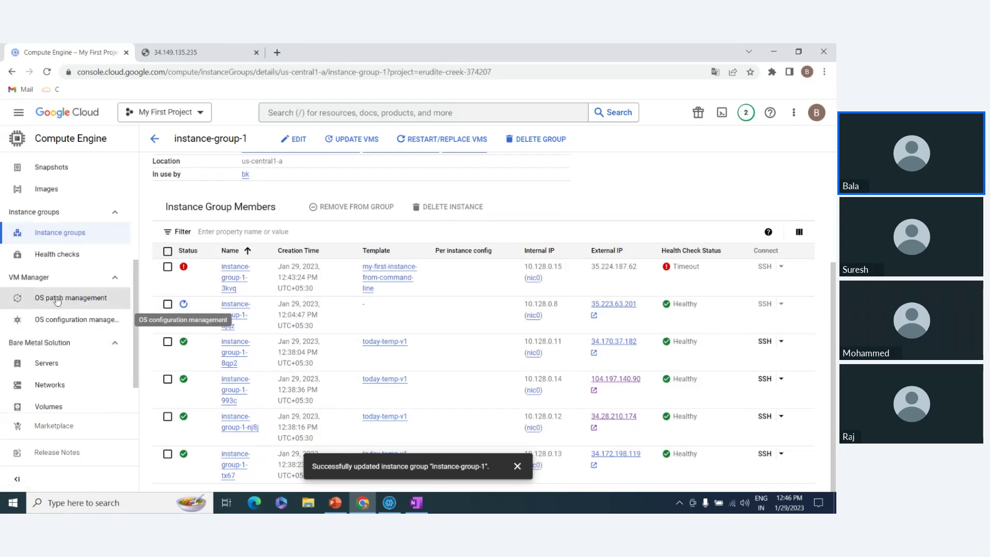
left_click(57, 254)
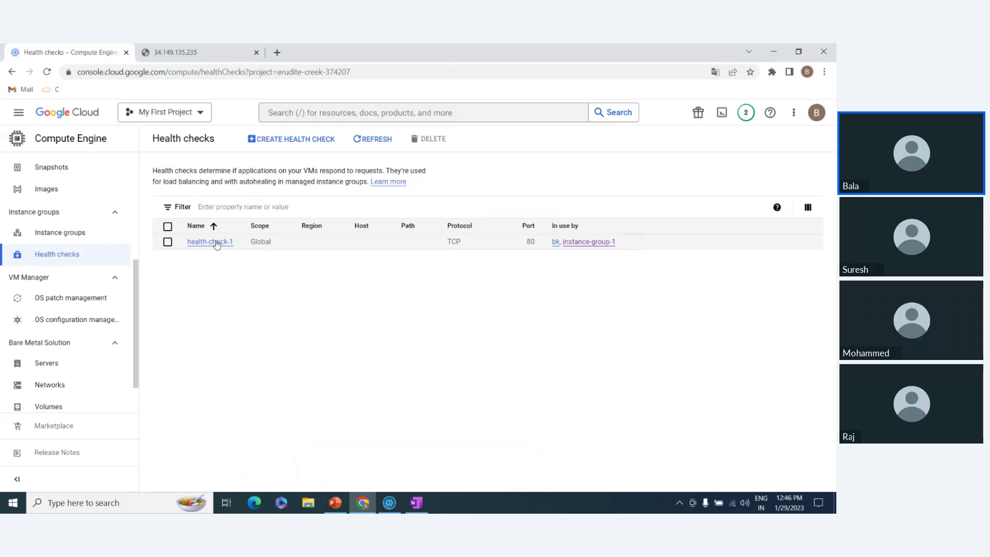
left_click(216, 242)
scroll(268, 227, "down", 1)
scroll(224, 290, "up", 1)
left_click(61, 231)
scroll(66, 227, "up", 4)
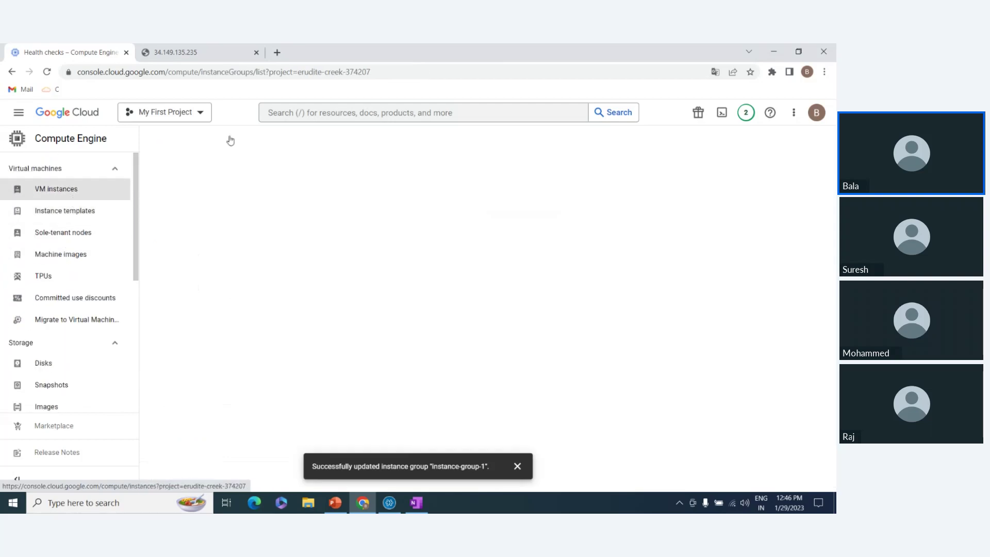
Open the details of load balancer lb and check its frontend, routing rules and backend health.
left_click(305, 115)
left_click(313, 250)
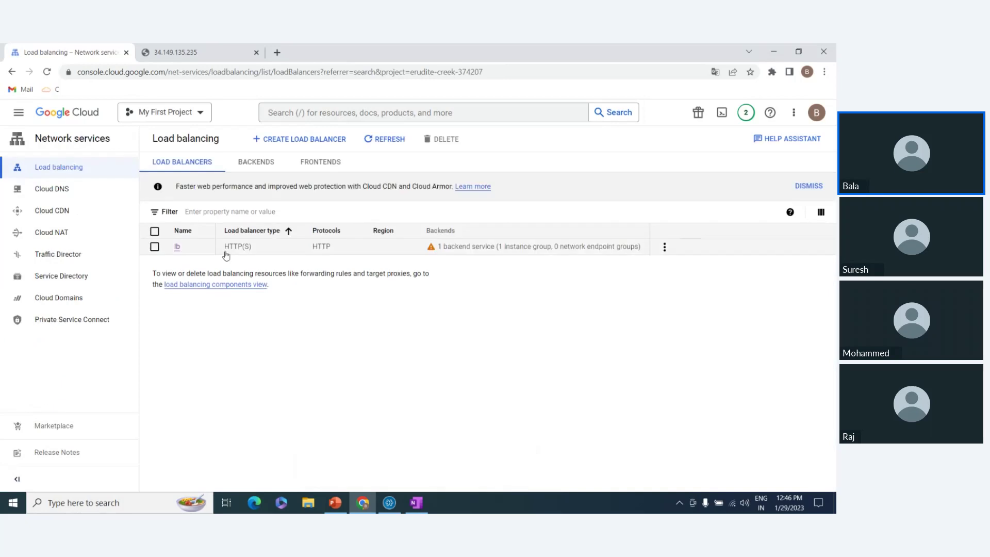
left_click(177, 248)
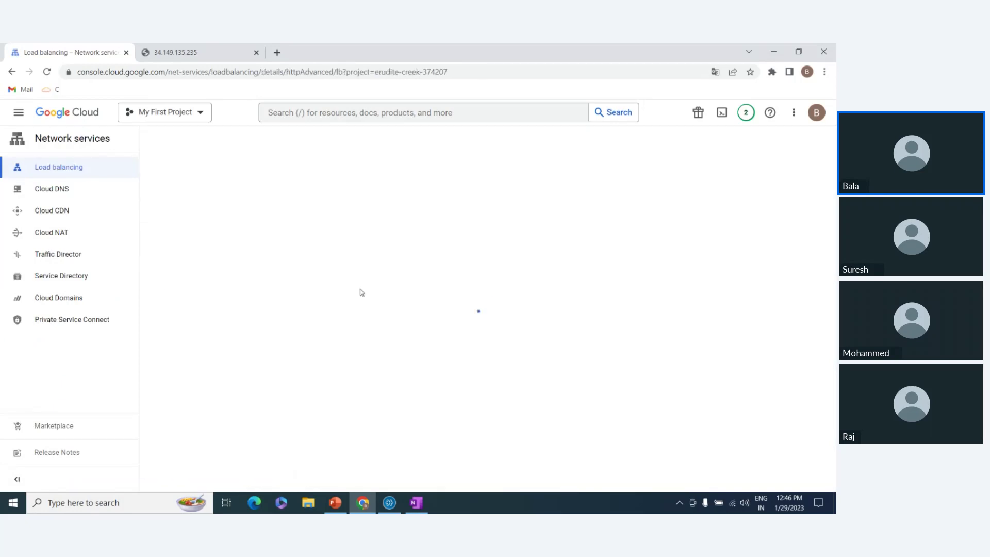
scroll(285, 356, "down", 2)
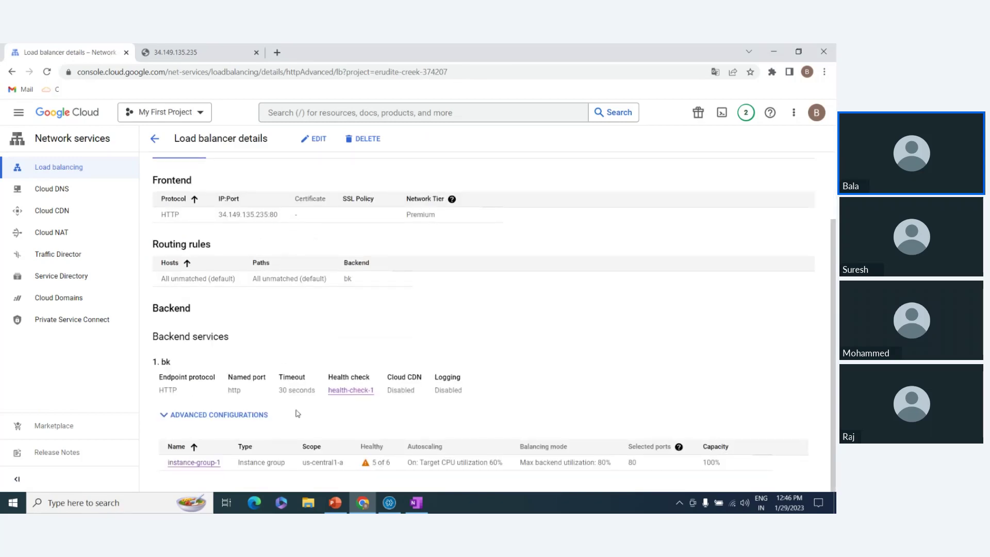
scroll(298, 413, "up", 3)
Examine lb's monitoring diagram, following the traffic from the continent through the forwarding rule and URL rule to the backend service.
left_click(249, 235)
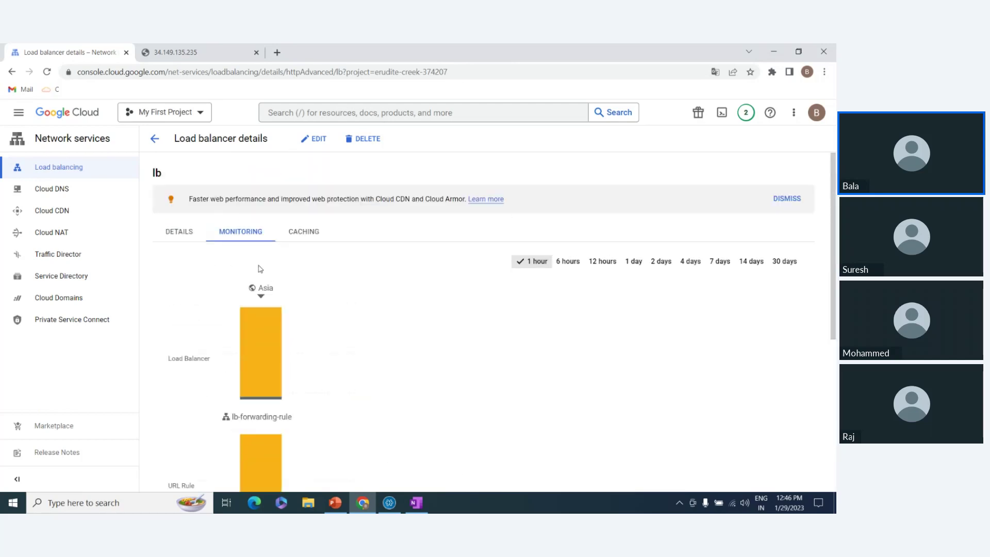
mouse_move(270, 320)
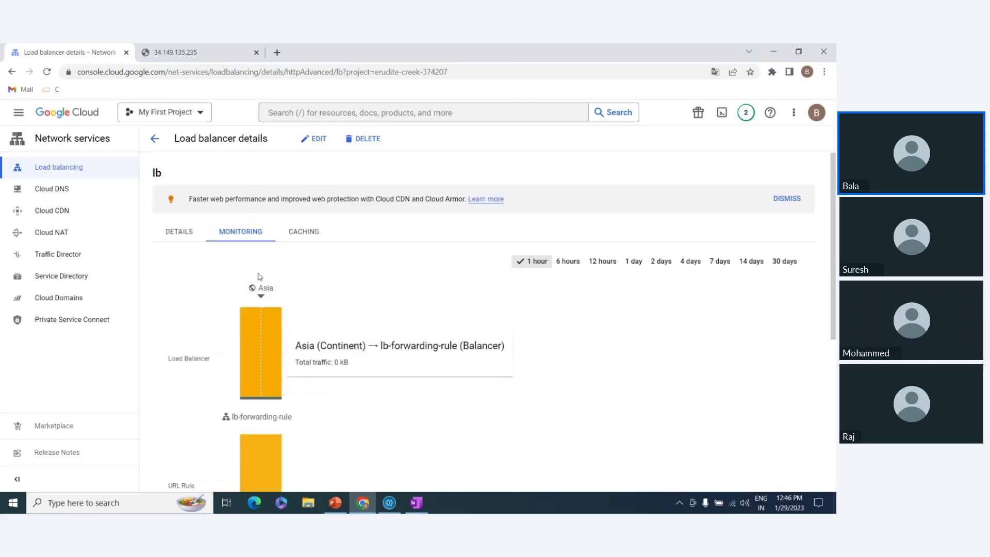
scroll(259, 356, "down", 5)
left_click(266, 379)
scroll(266, 377, "up", 4)
left_click(257, 297)
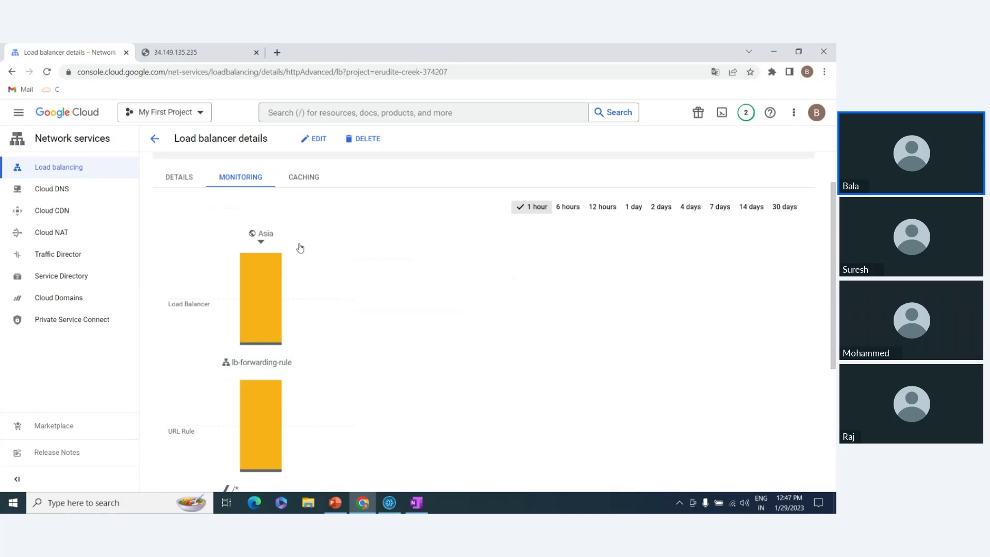
left_click(407, 223)
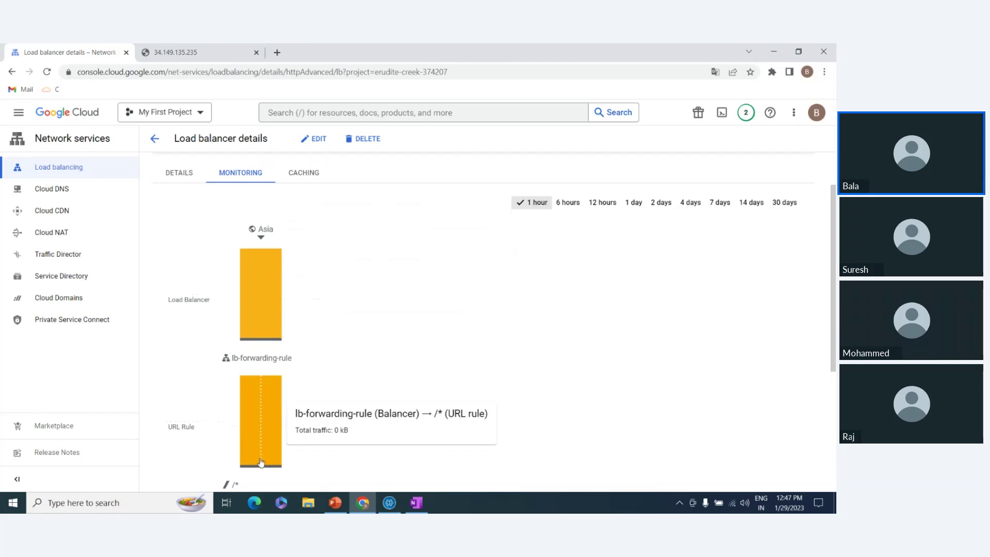
scroll(297, 407, "down", 3)
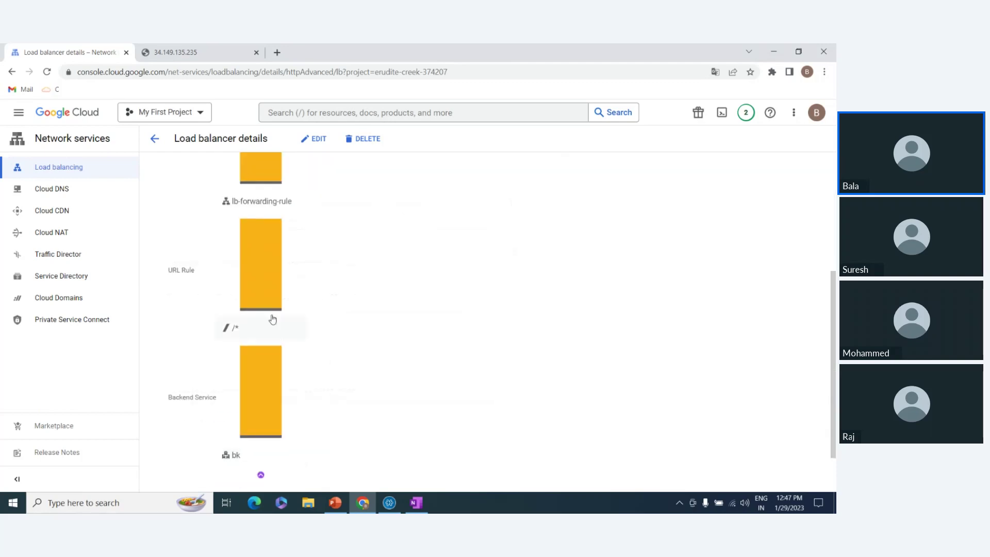
scroll(259, 262, "up", 4)
Look through lb's caching information and recheck the health of its instance-group-1 backend in the details.
left_click(192, 236)
left_click(296, 235)
left_click(233, 233)
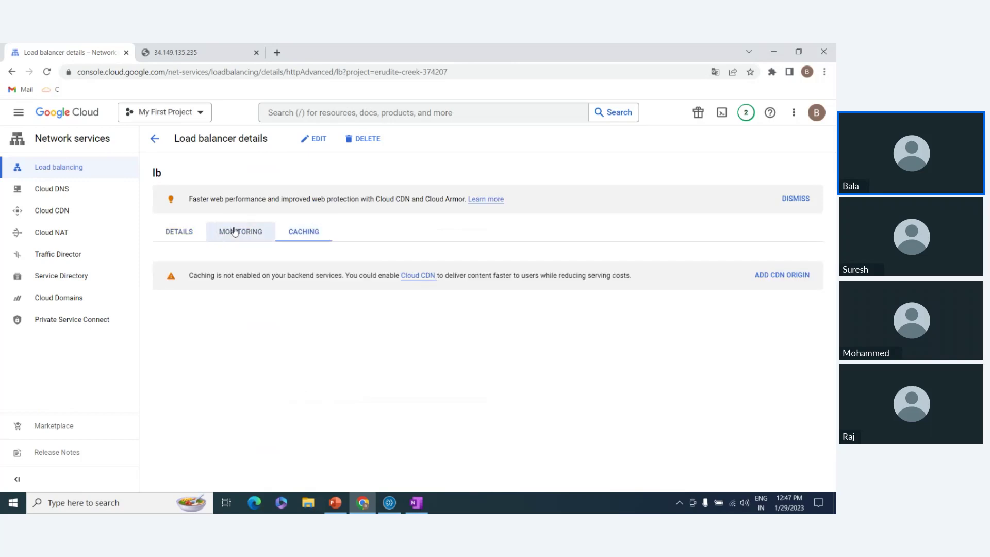
left_click(176, 236)
scroll(204, 244, "down", 2)
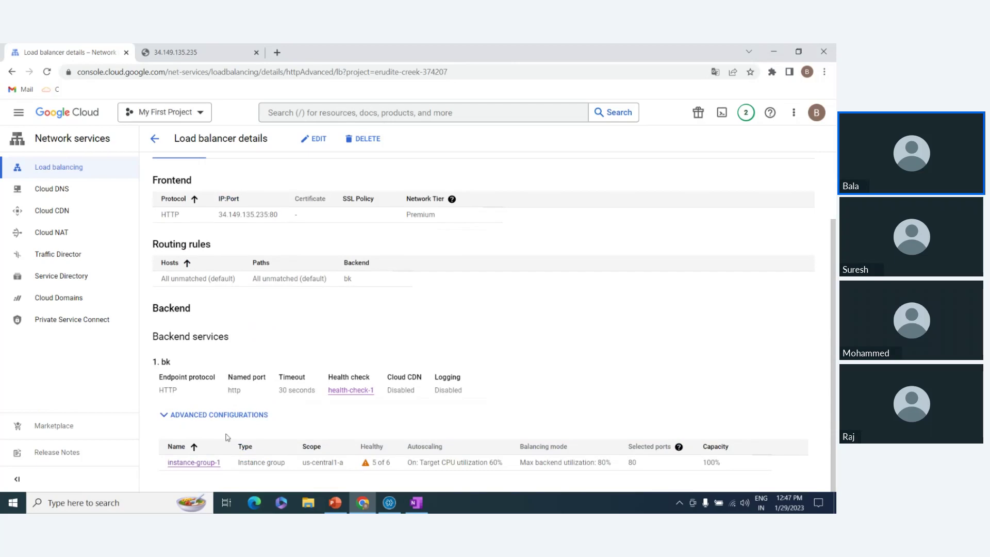
Test the load balancer's page again and return to the list of load balancers.
left_click(194, 50)
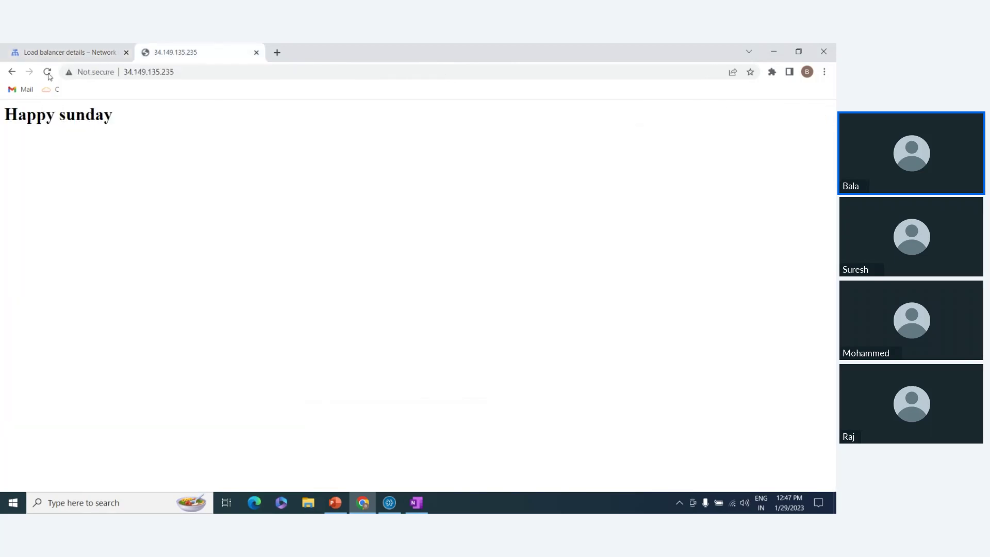
left_click(73, 47)
scroll(400, 339, "up", 2)
left_click(154, 138)
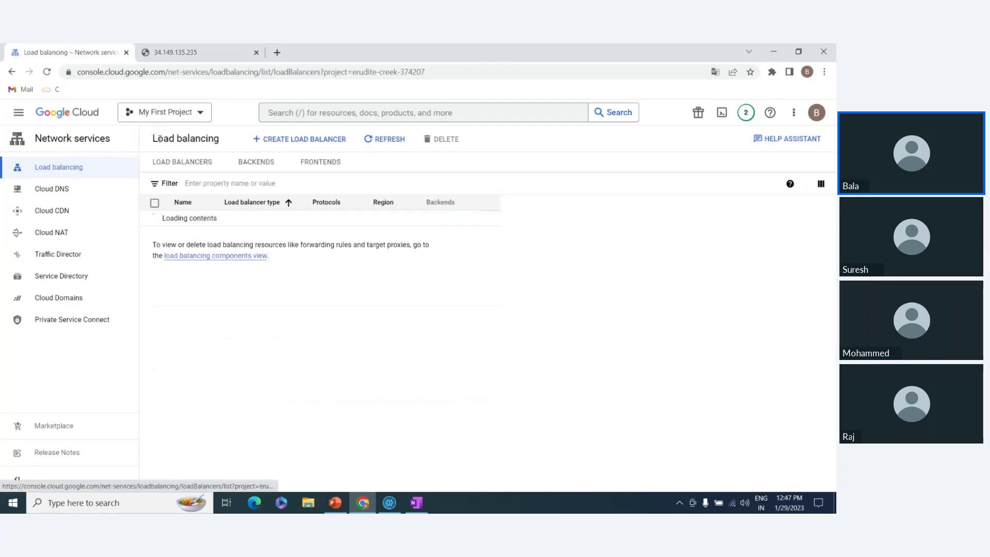
Open instance-group-1 from the Compute Engine instance groups and check the status of its members.
left_click(317, 114)
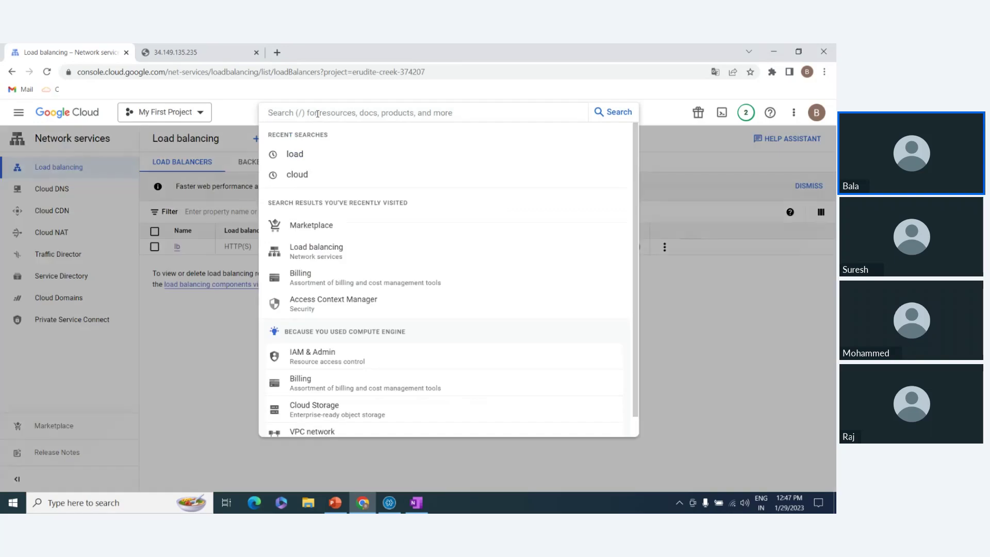
left_click(18, 113)
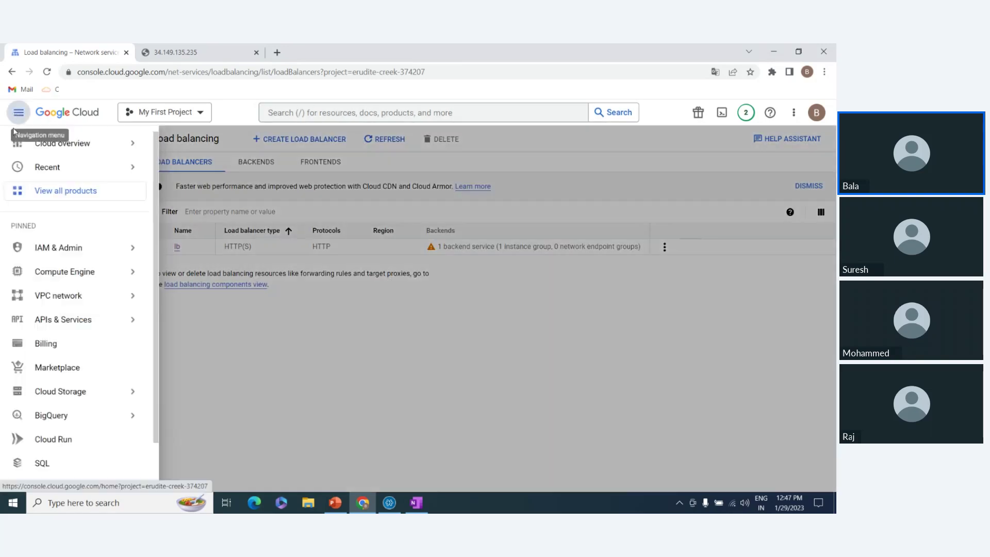
mouse_move(64, 266)
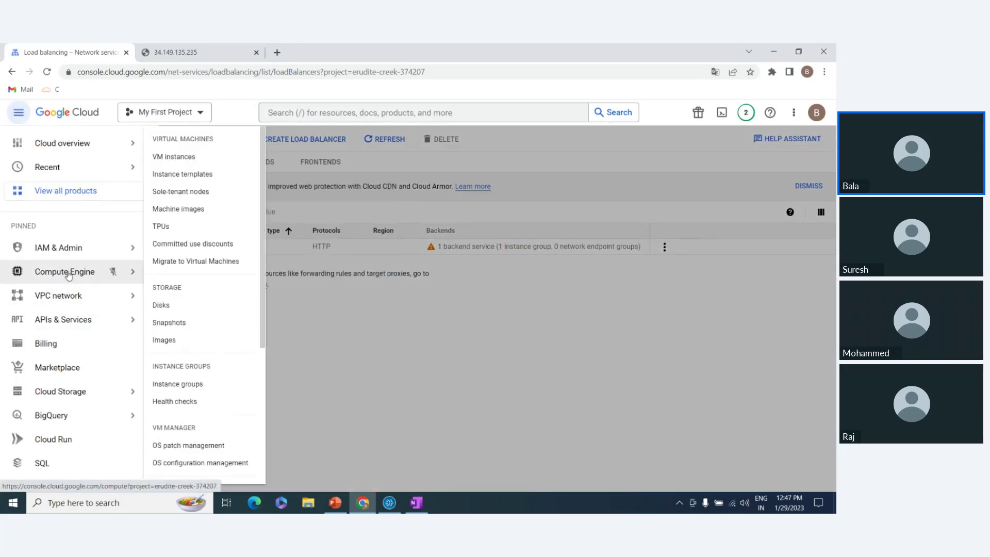
left_click(185, 383)
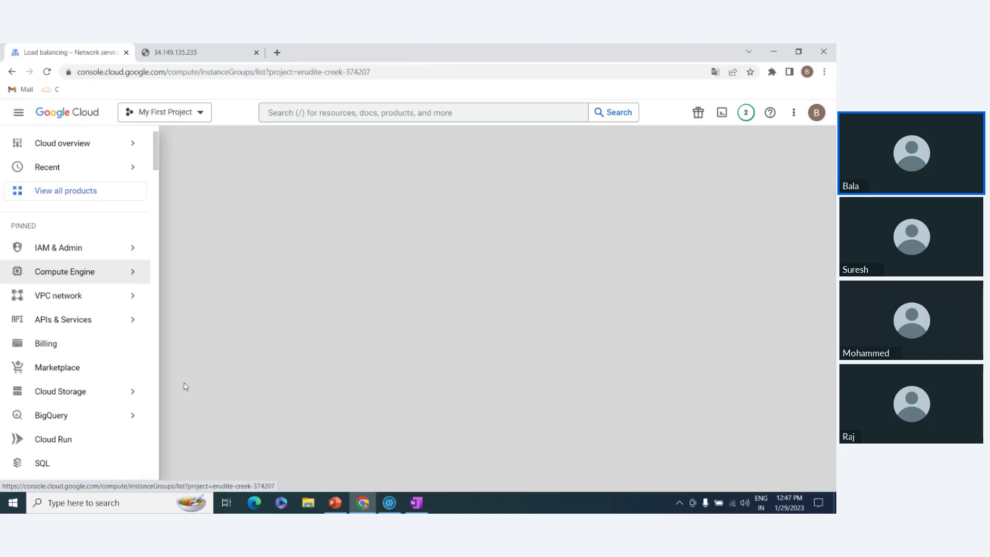
left_click(241, 242)
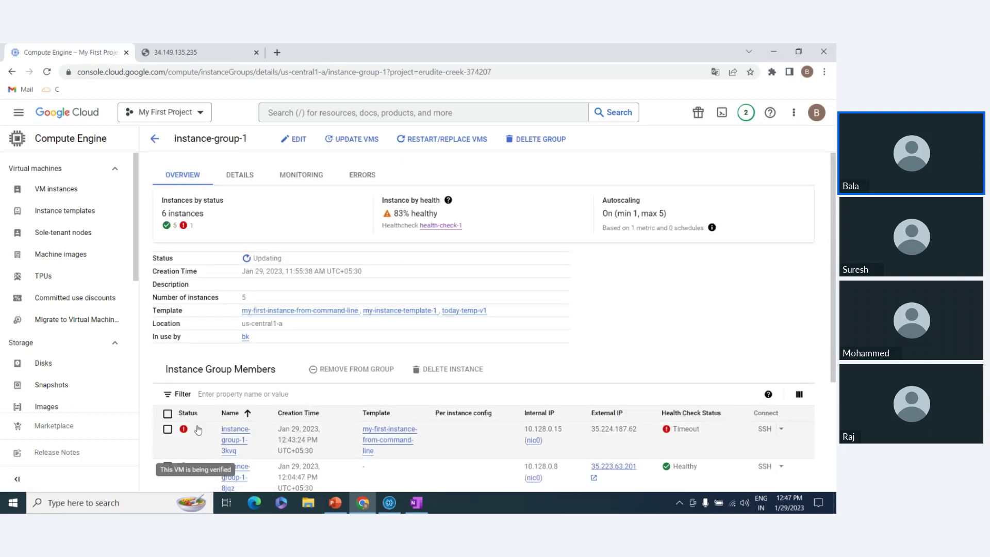
scroll(299, 431, "down", 3)
scroll(299, 431, "up", 3)
Edit instance-group-1 to remove its autohealing health check and save the group.
left_click(293, 138)
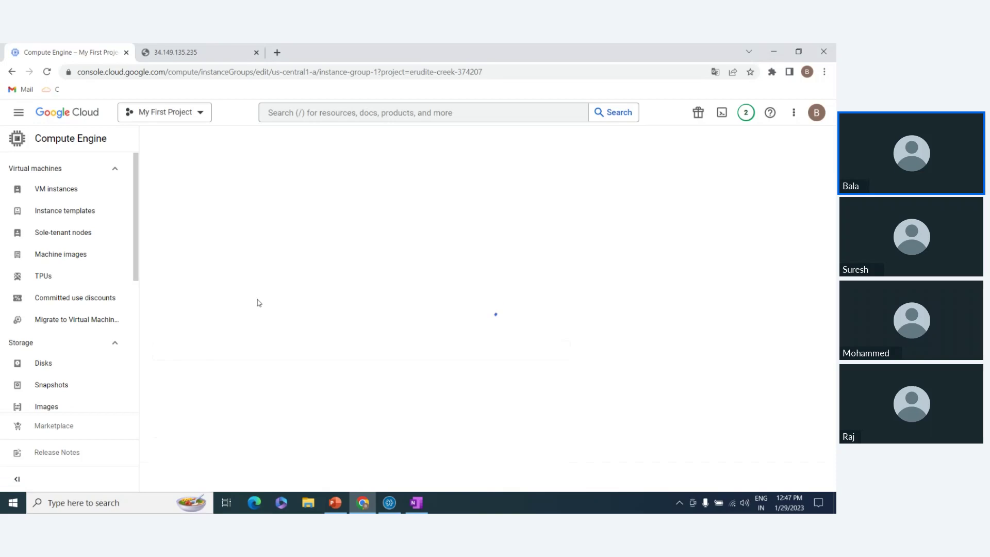
scroll(230, 331, "down", 1)
scroll(230, 332, "down", 3)
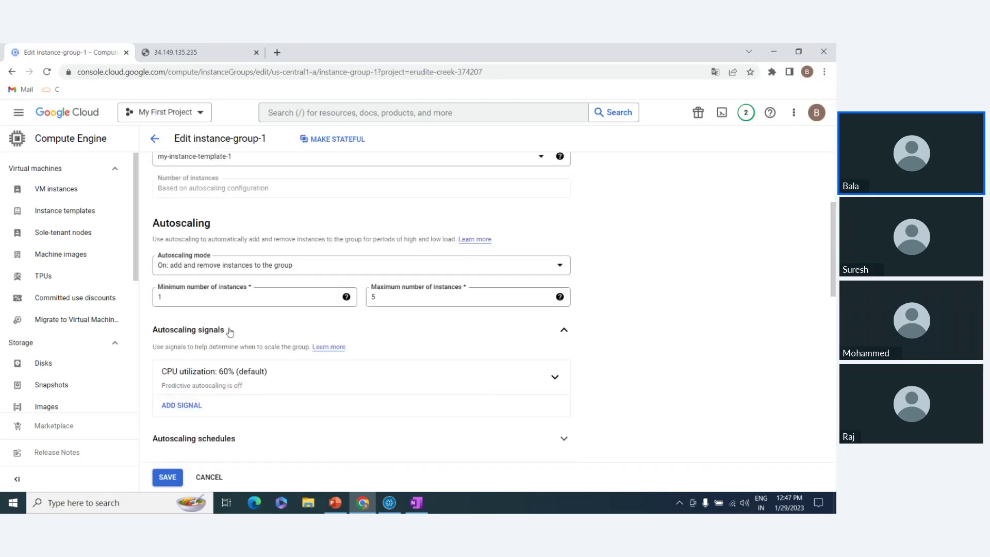
scroll(254, 354, "down", 3)
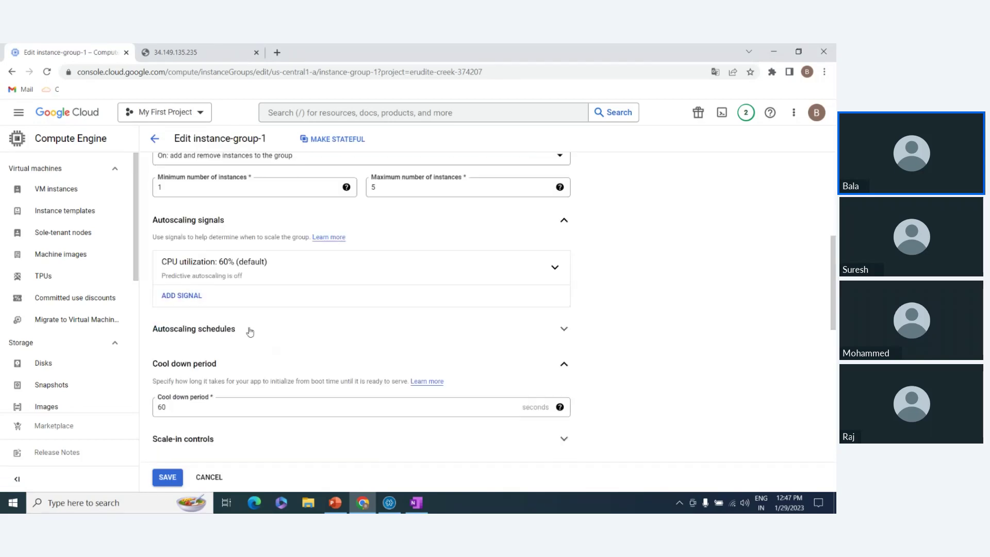
scroll(191, 343, "down", 6)
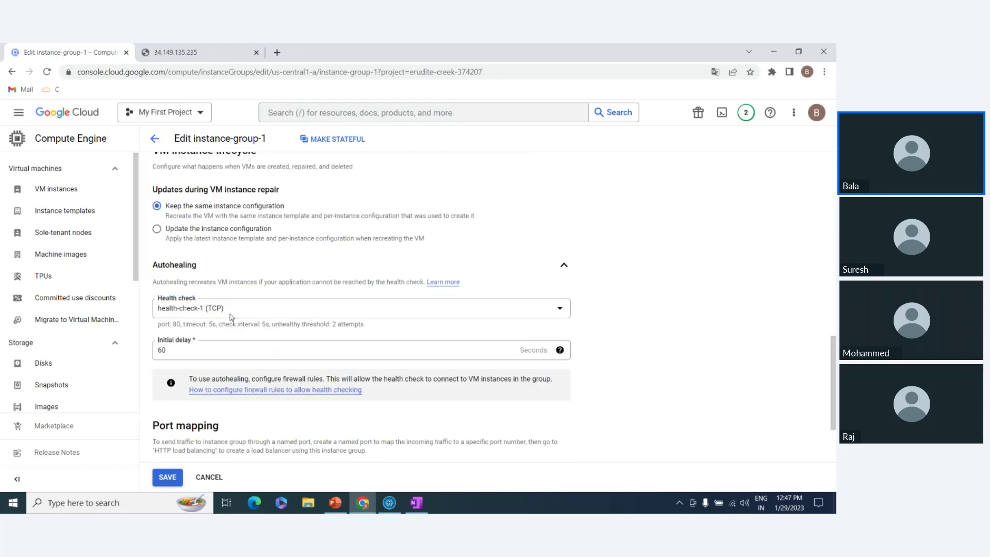
left_click(243, 308)
left_click(206, 347)
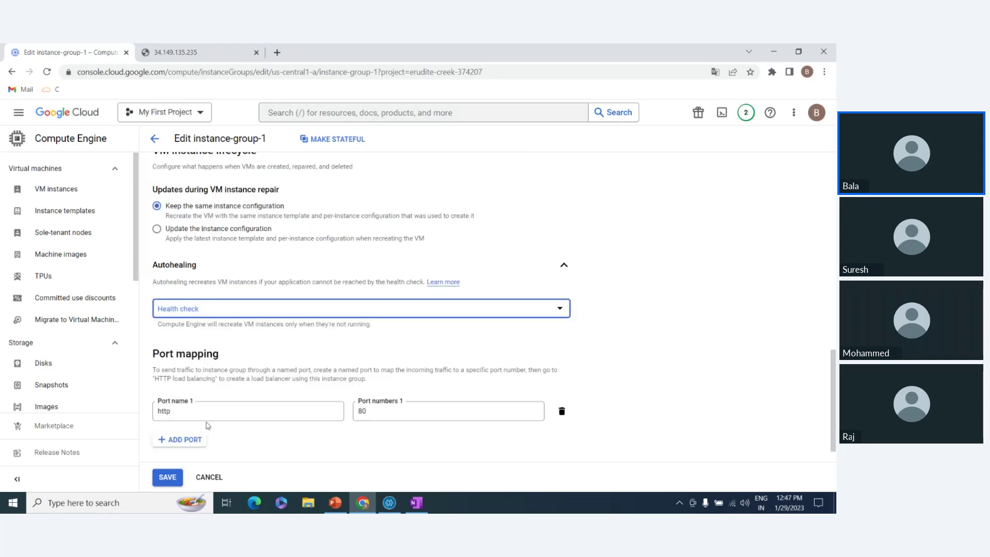
left_click(168, 477)
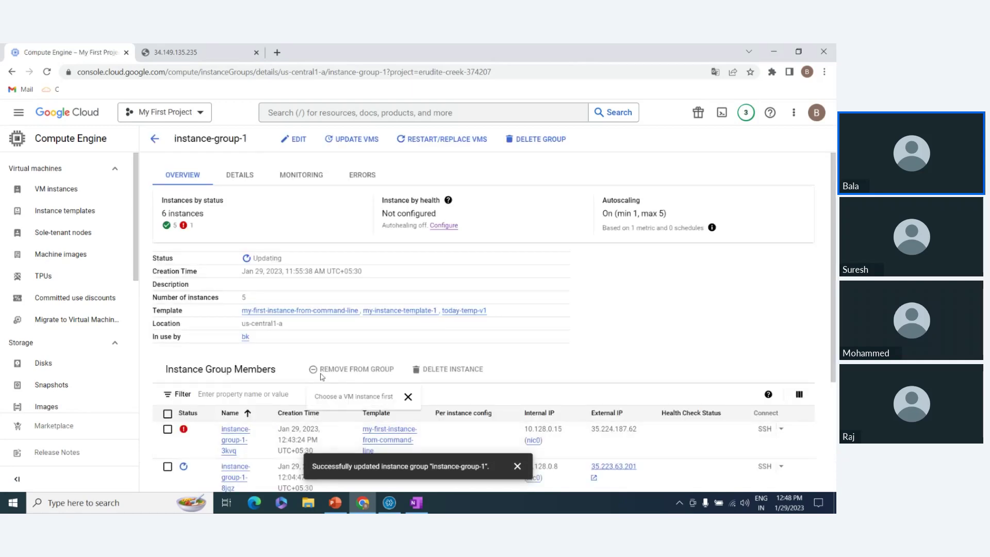
Select the instance-group-1-3kvq member while reviewing the group's member list and external IPs.
scroll(288, 371, "down", 3)
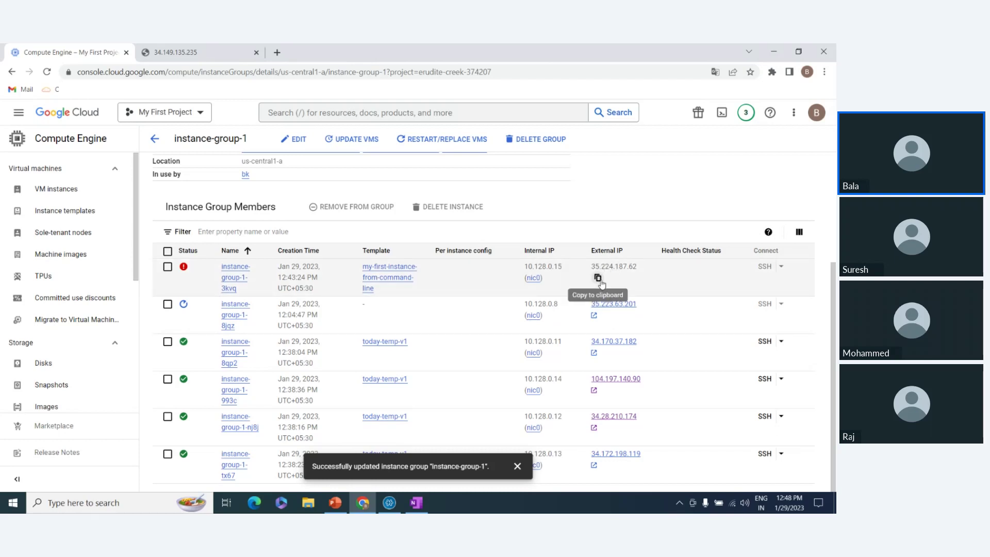
left_click(601, 272)
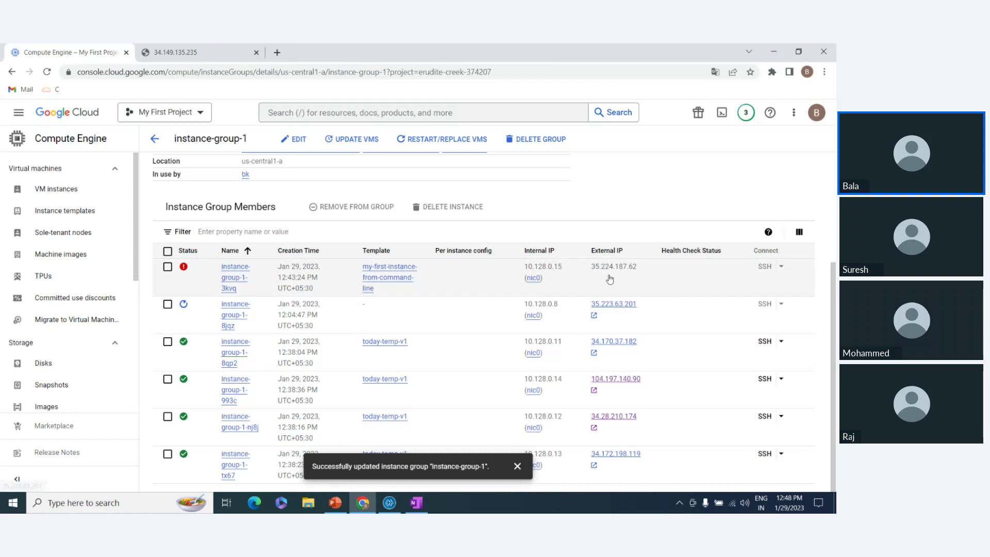
scroll(360, 253, "up", 2)
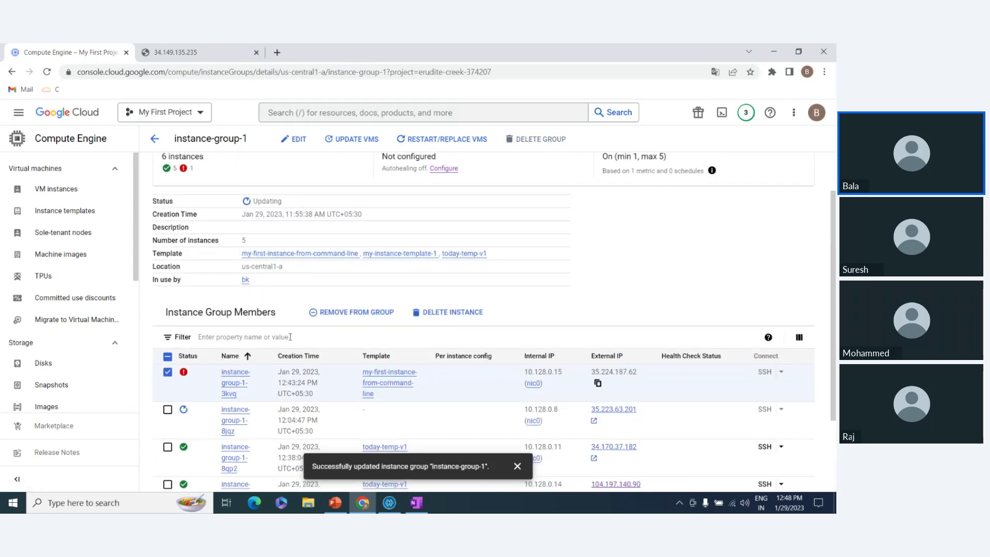
scroll(389, 310, "up", 2)
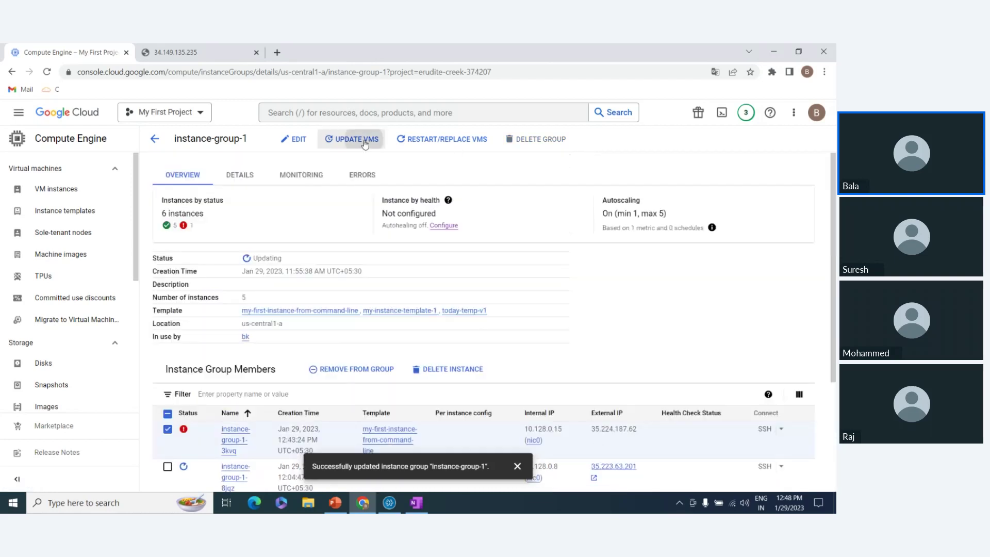
Review the template choices for updating the VMs in instance-group-1, keep my-instance-template-1, and return to the group without updating.
left_click(355, 138)
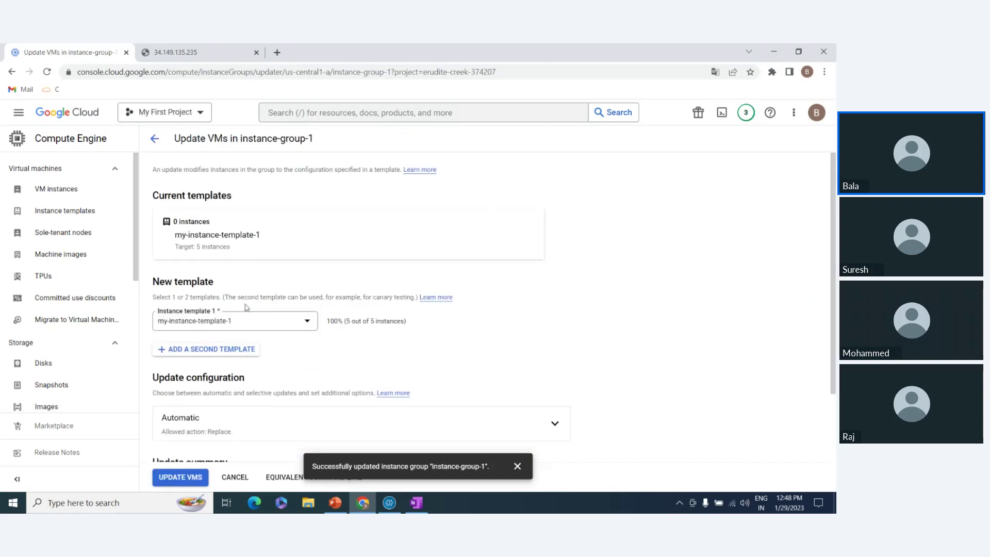
scroll(279, 284, "down", 1)
left_click(279, 283)
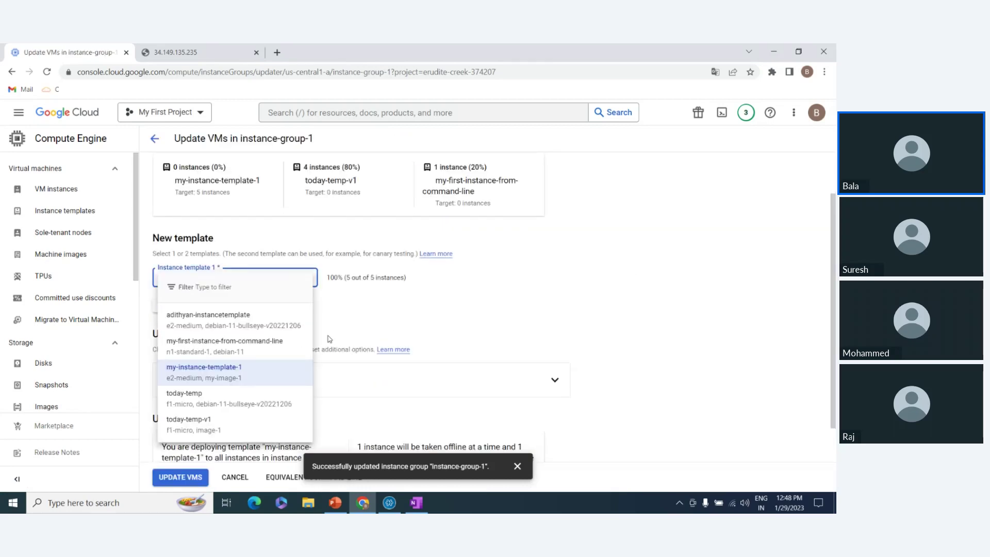
left_click(392, 315)
left_click(288, 279)
left_click(432, 337)
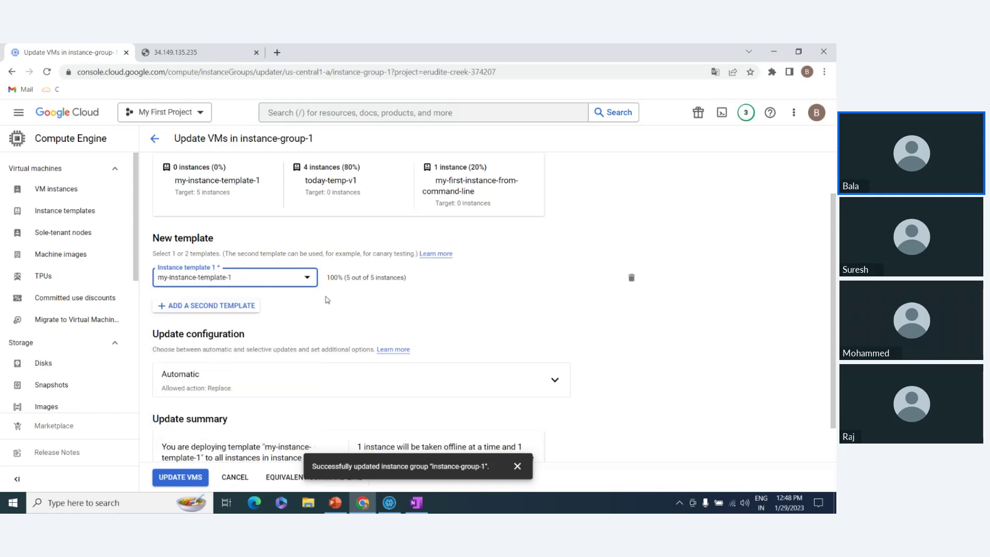
left_click(284, 287)
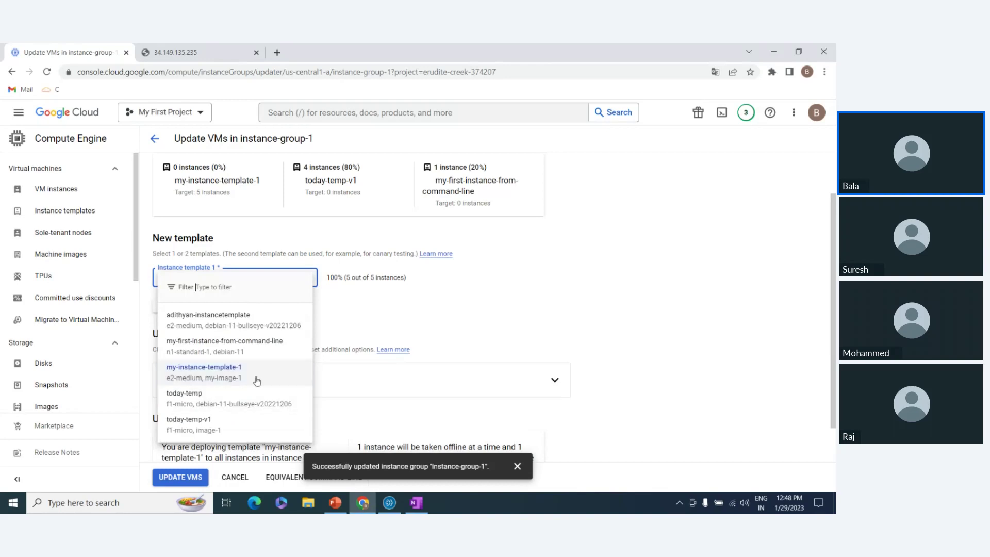
left_click(222, 372)
left_click(153, 140)
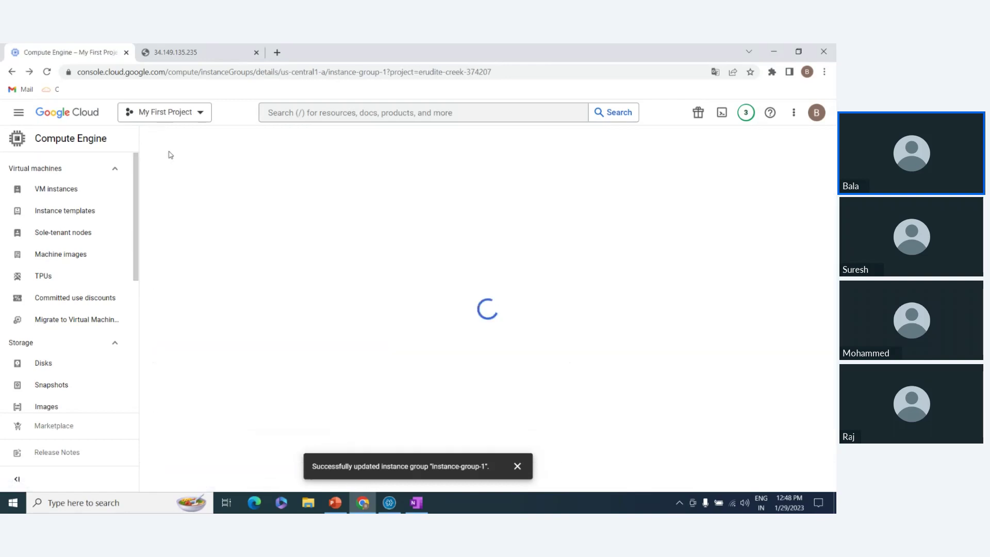
Compare the load balancer's page at 34.149.135.235 with the group's member list, inspecting the external IP of instance-group-1-3kvq.
left_click(206, 52)
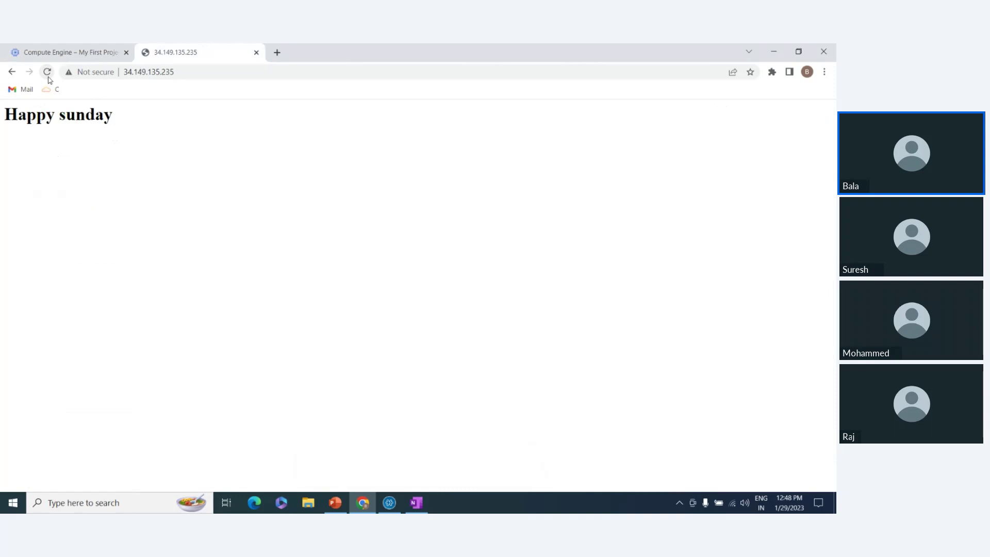
left_click(56, 51)
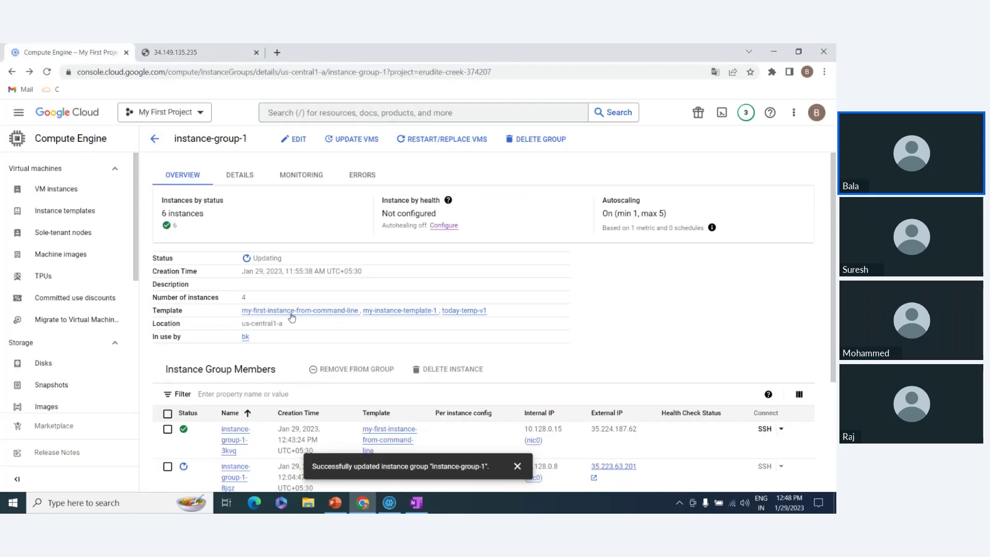
scroll(292, 317, "down", 3)
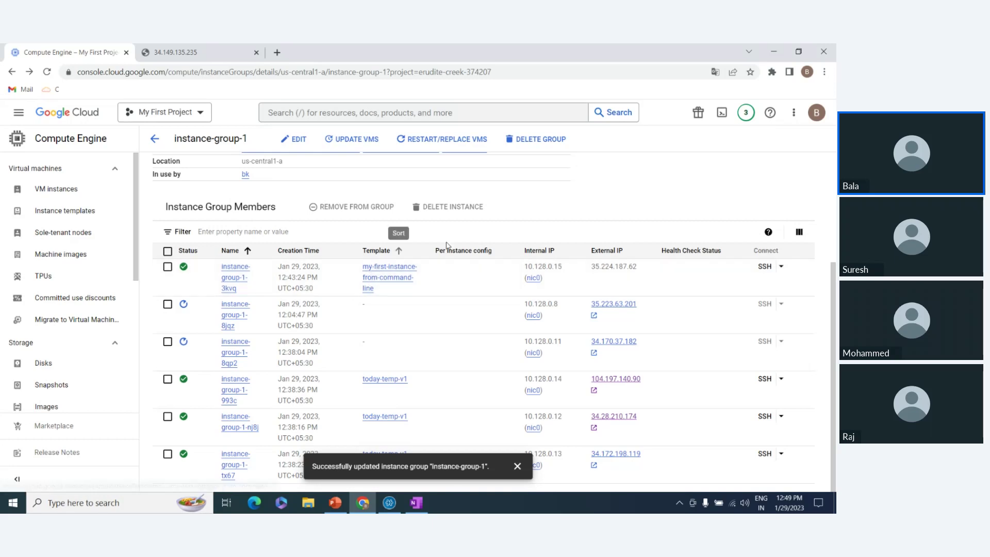
left_click(212, 51)
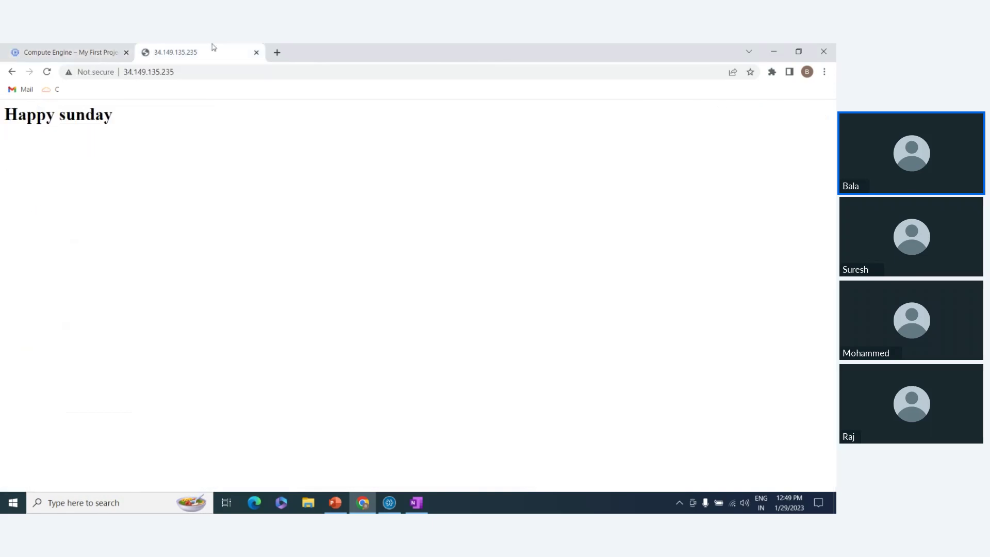
left_click(96, 53)
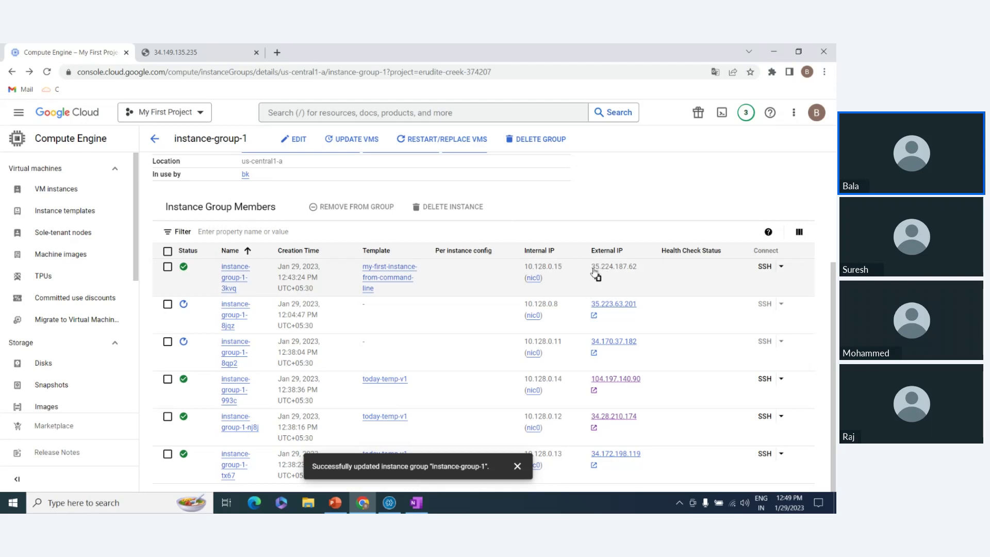
left_click_drag(593, 271, 647, 271)
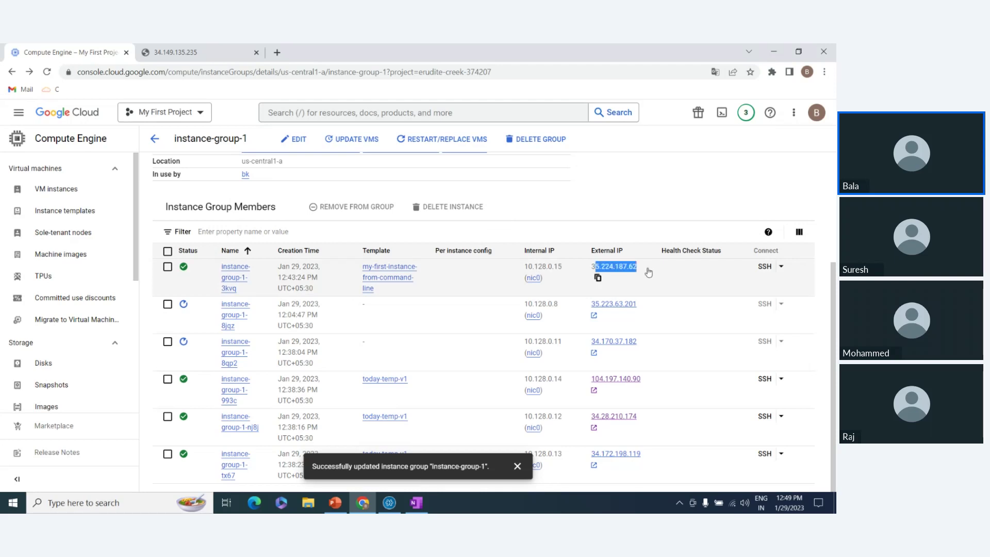
left_click(664, 273)
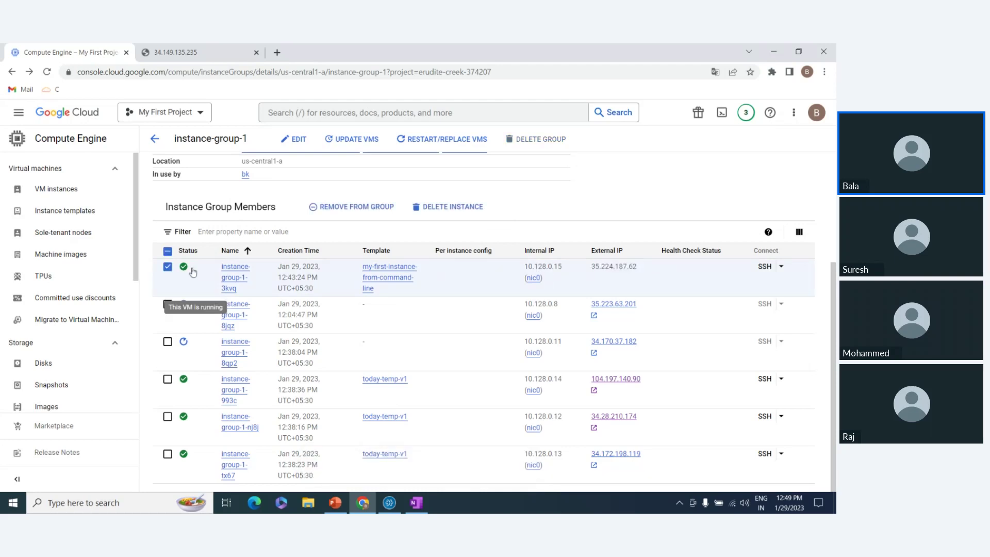
left_click(168, 267)
Reload the load balancer's page several times to test its response, and return to the group's members.
left_click(178, 52)
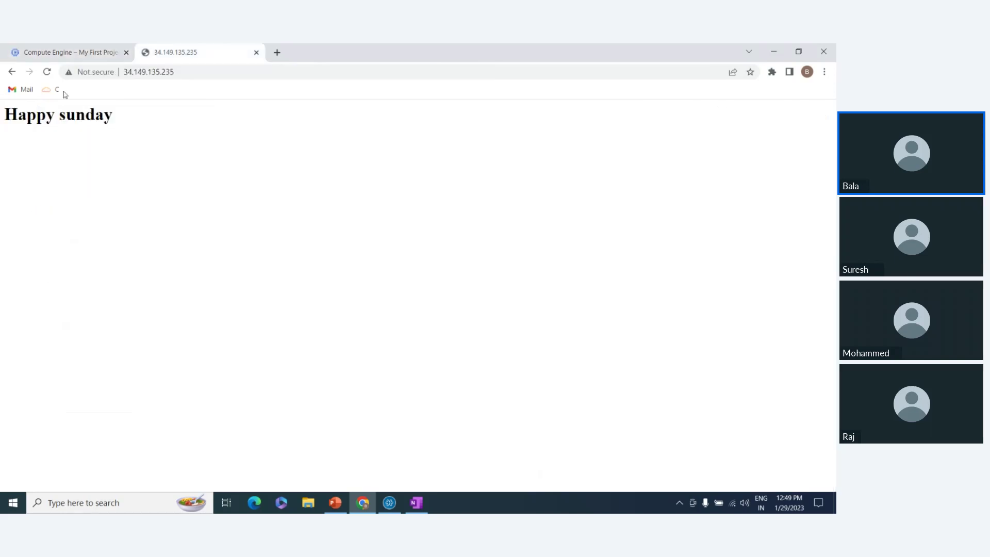
left_click(48, 73)
left_click(48, 72)
left_click(48, 73)
left_click(88, 52)
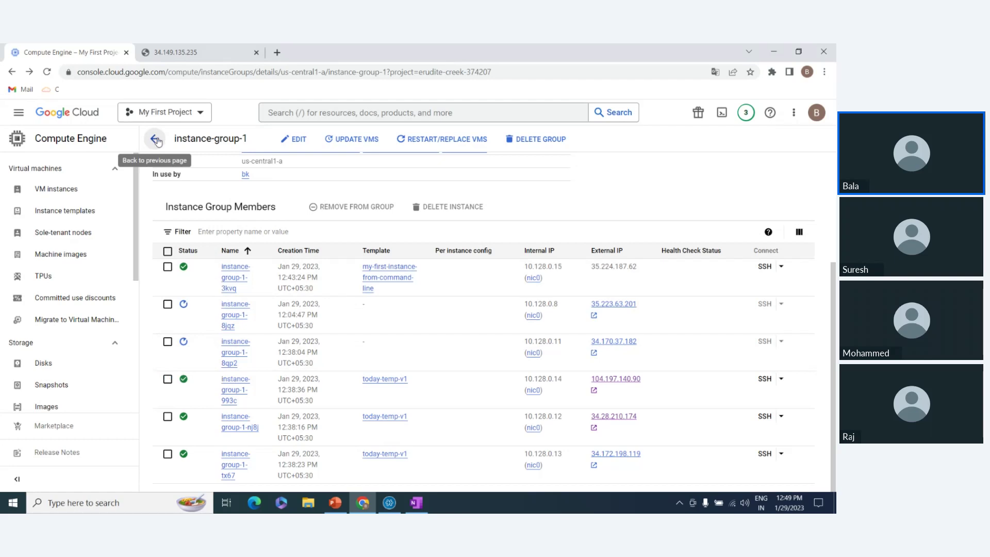
Switch to OneNote, extend the flow line after "Managed instance group" with an arrow and "Loadbalancer", and return to the browser.
left_click(428, 509)
left_click(334, 204)
type("--")
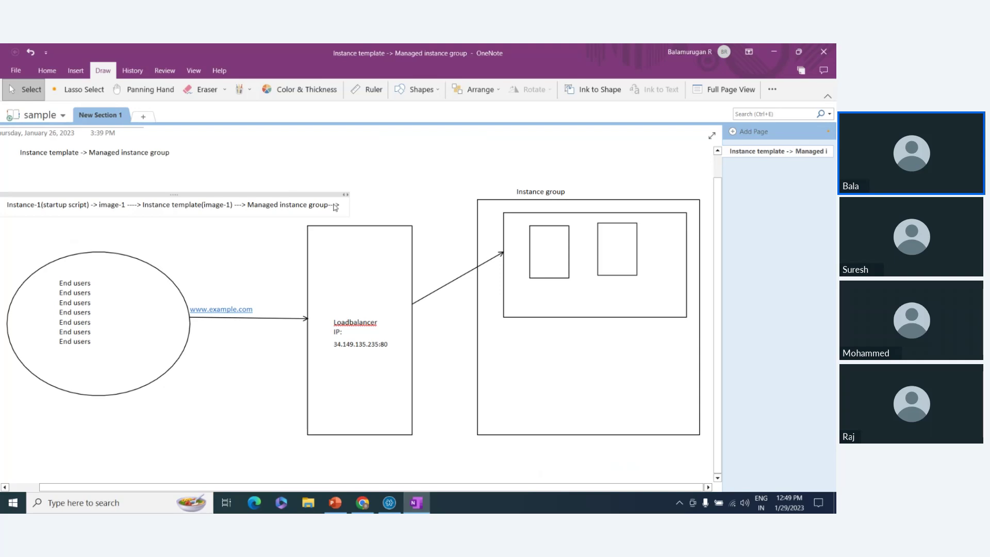
key("Return")
type("Loadbalancer")
key("alt+Tab")
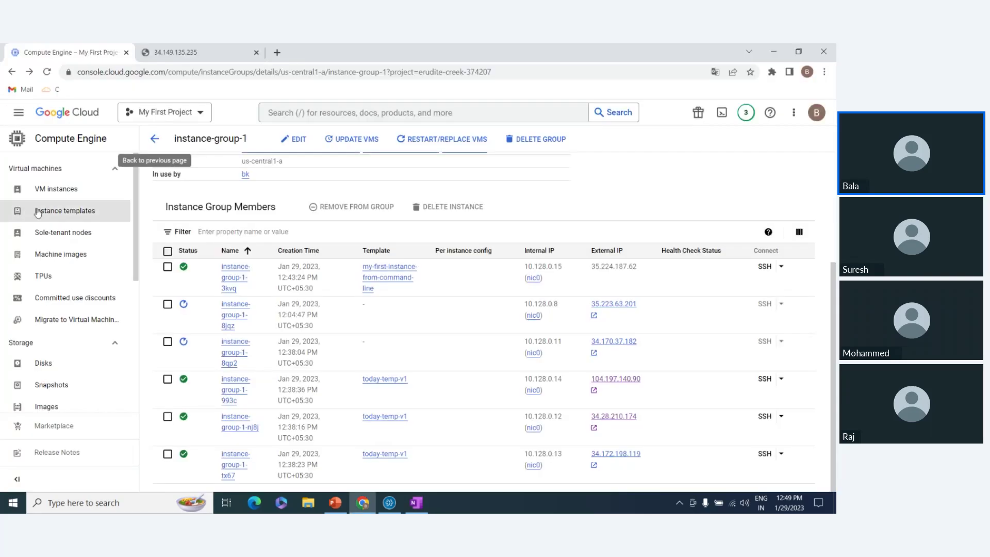
Open the instance templates, check which group uses my-instance-template-1, and see whether that template can be deleted.
left_click(79, 211)
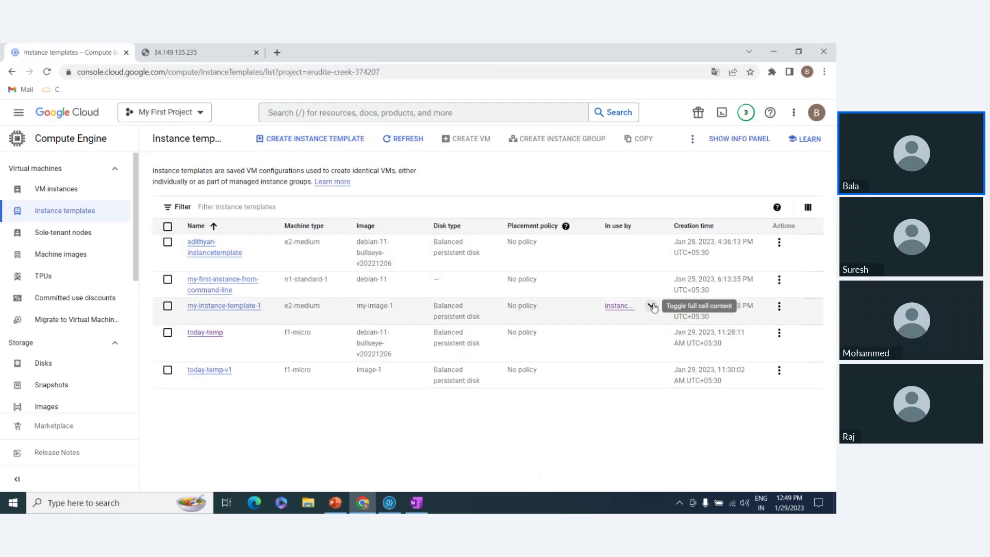
left_click(652, 306)
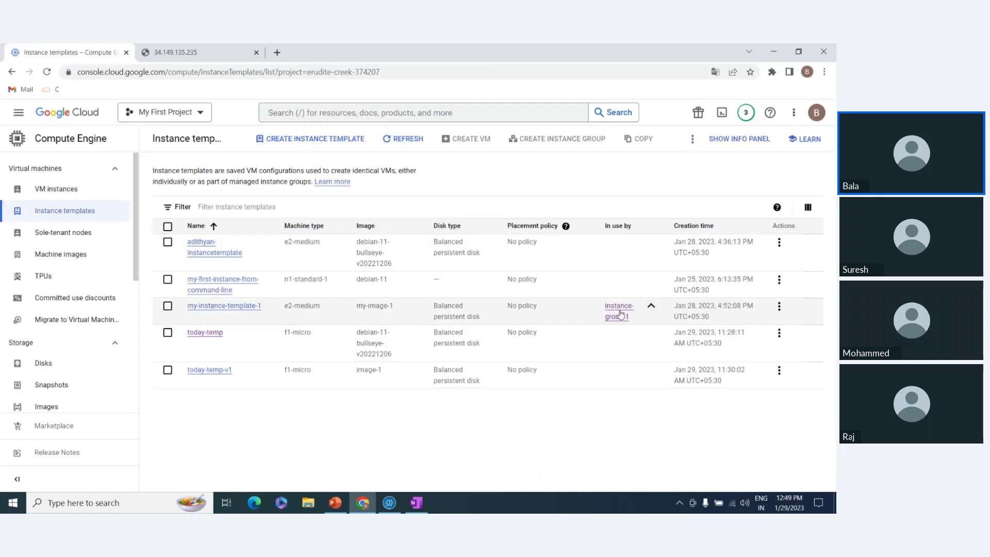
left_click(779, 307)
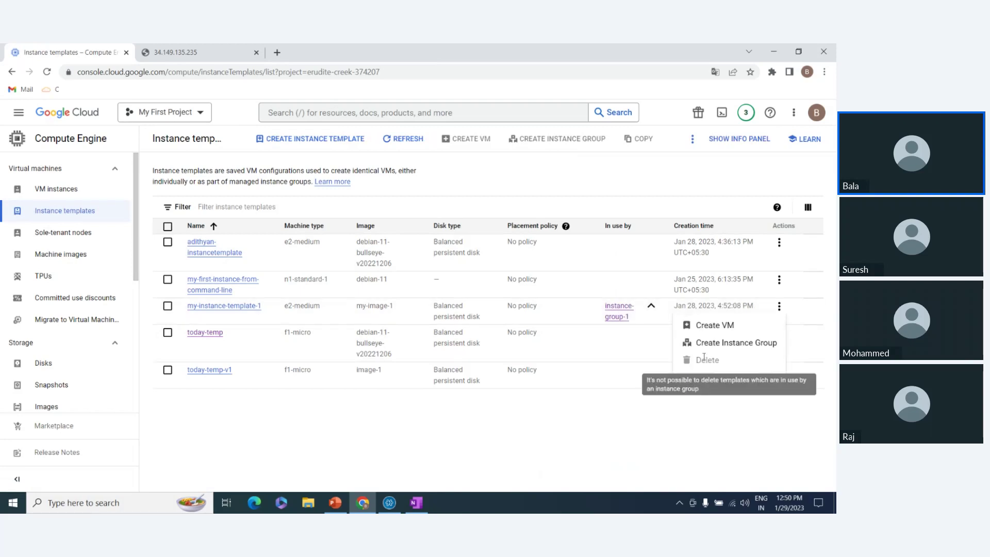
left_click(514, 407)
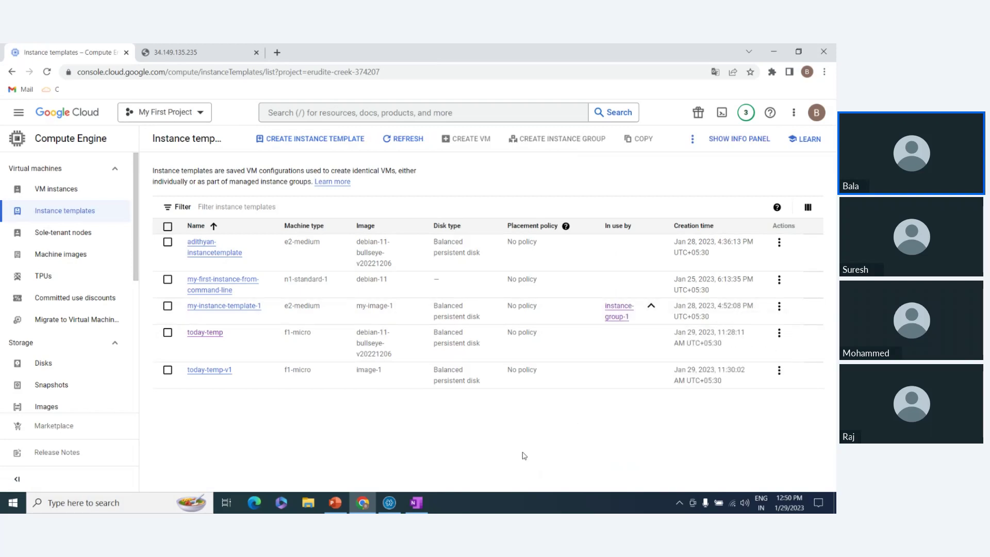
Check the actions available for the my-first-instance-from-command-line template and clear its selection.
left_click(168, 279)
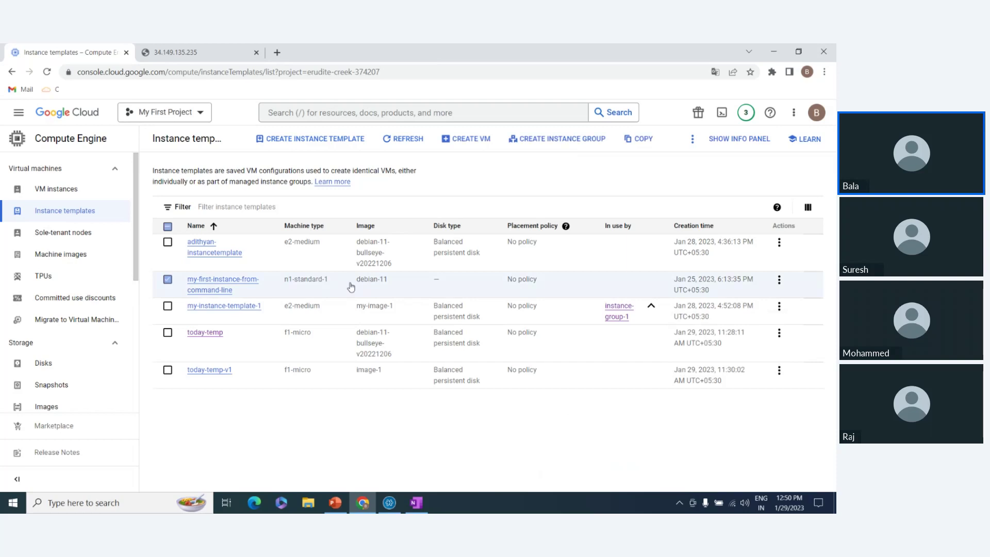
left_click(779, 279)
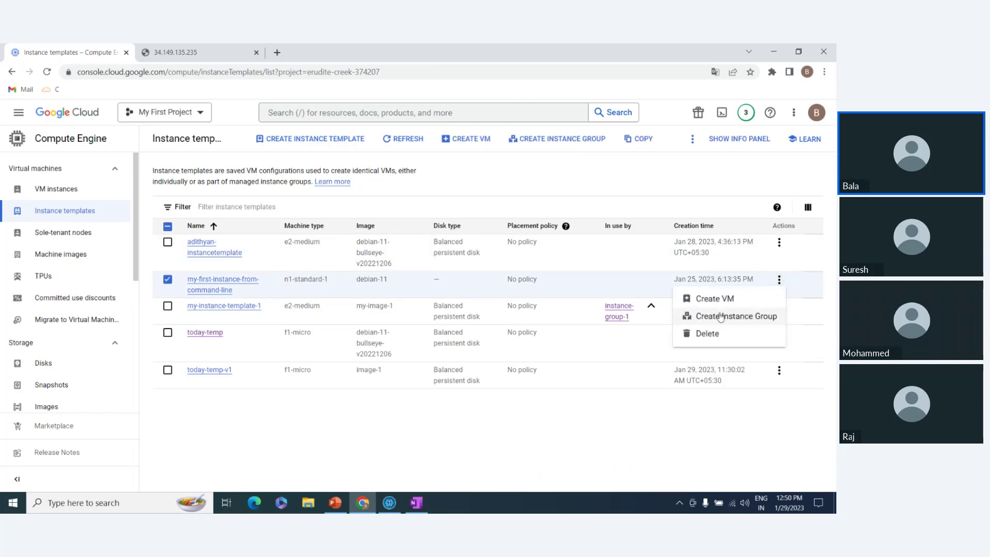
left_click(169, 283)
left_click(162, 285)
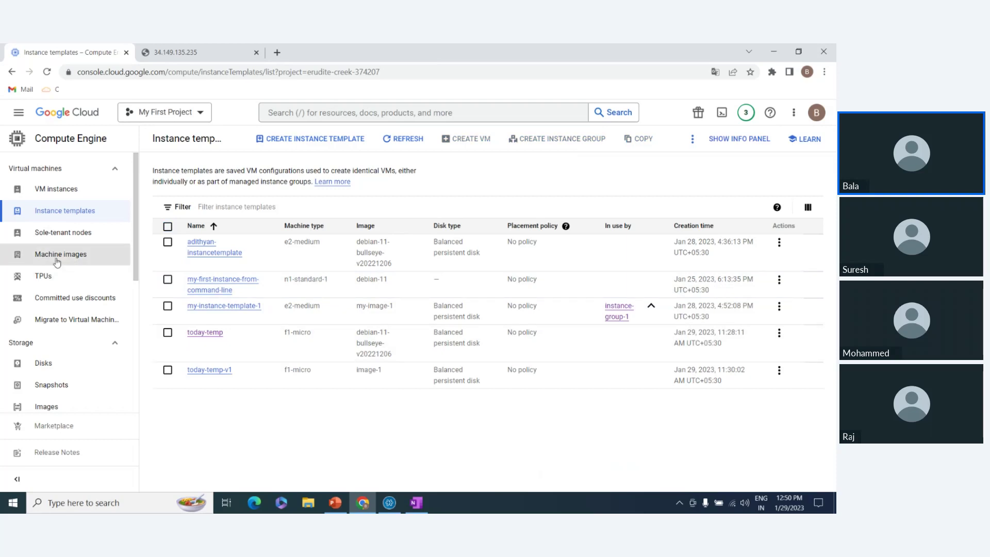
Open the instance groups, check whether instance-group-1 can be deleted, and review the resource flow noted in OneNote.
scroll(59, 258, "down", 2)
scroll(58, 183, "up", 2)
scroll(60, 274, "down", 6)
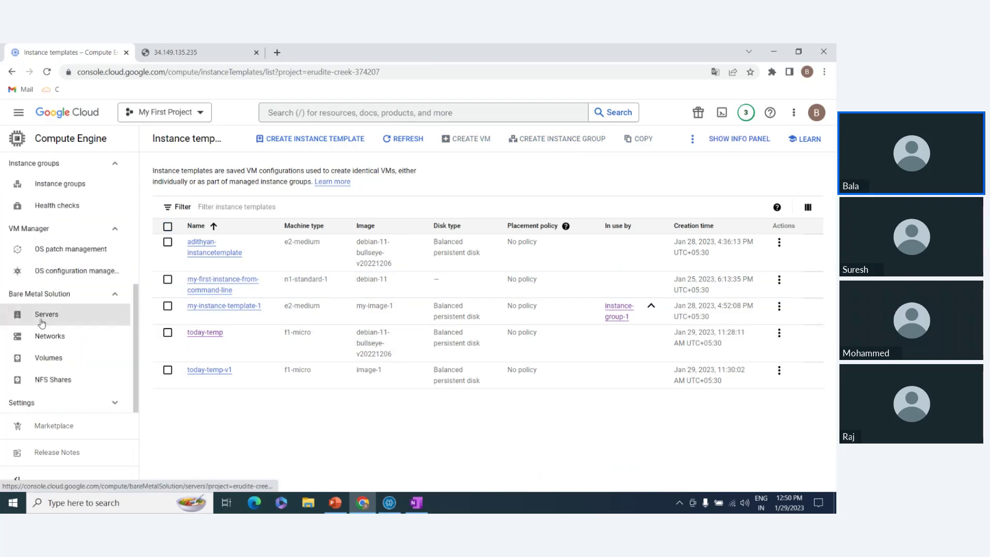
left_click(72, 186)
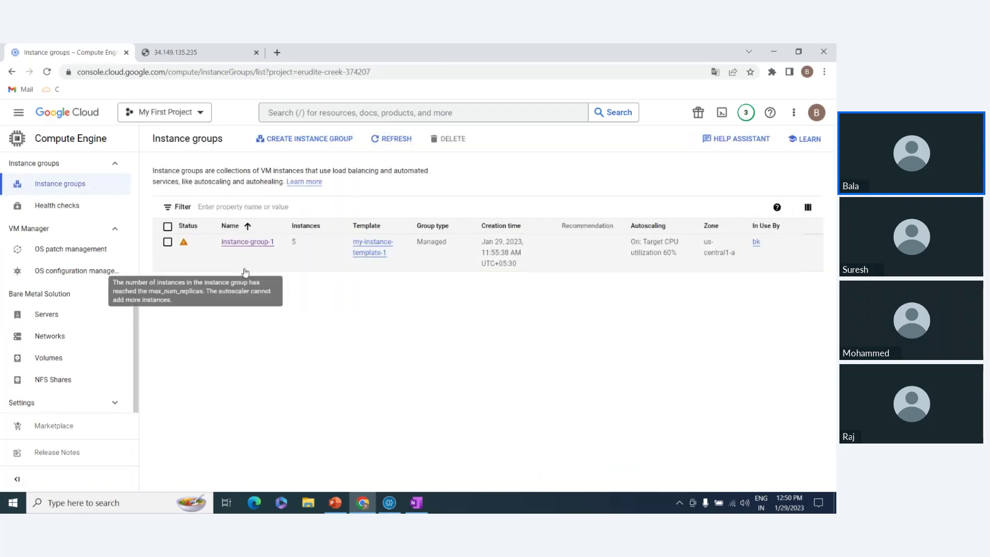
left_click(167, 244)
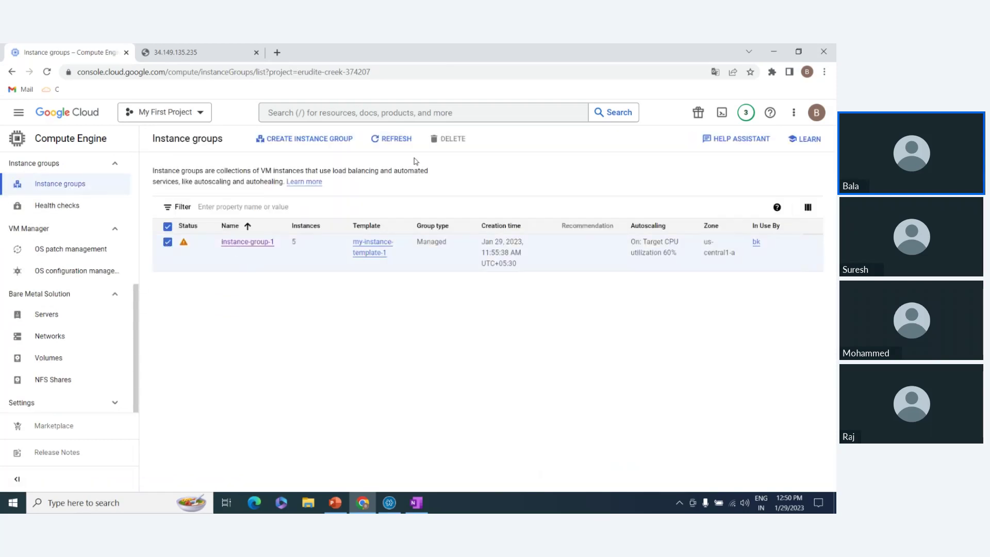
left_click(168, 243)
left_click(424, 498)
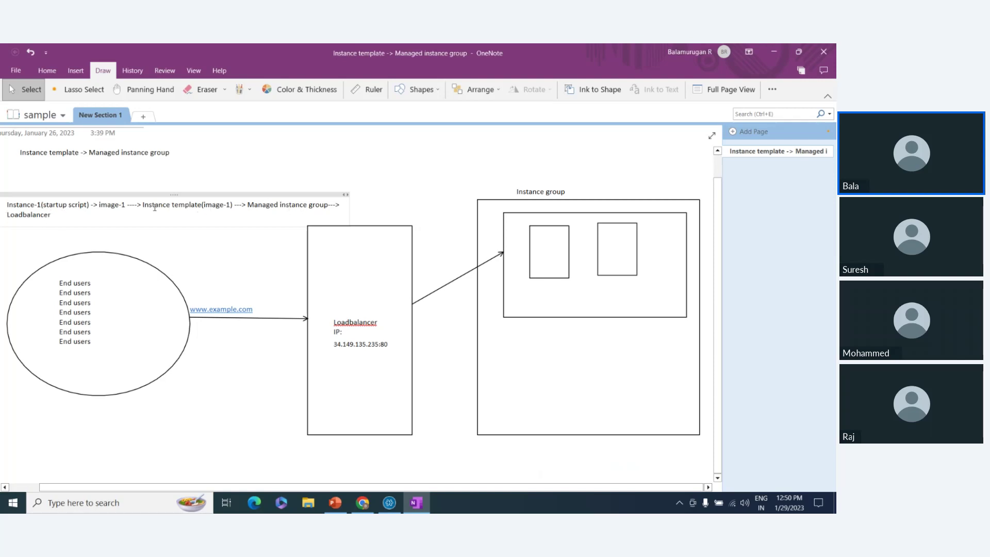
key("alt+Tab")
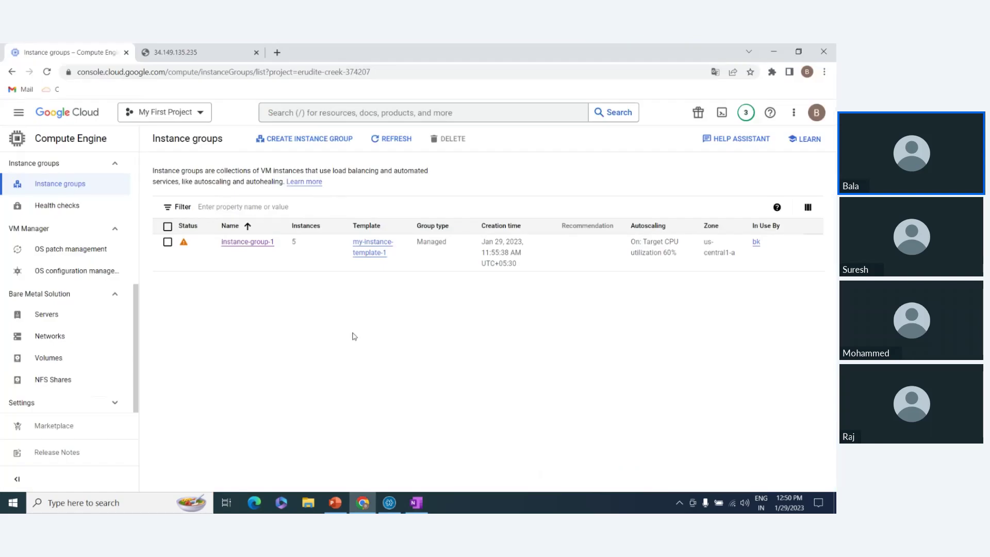
Search the console for "load" and open the Load balancing page.
left_click(345, 113)
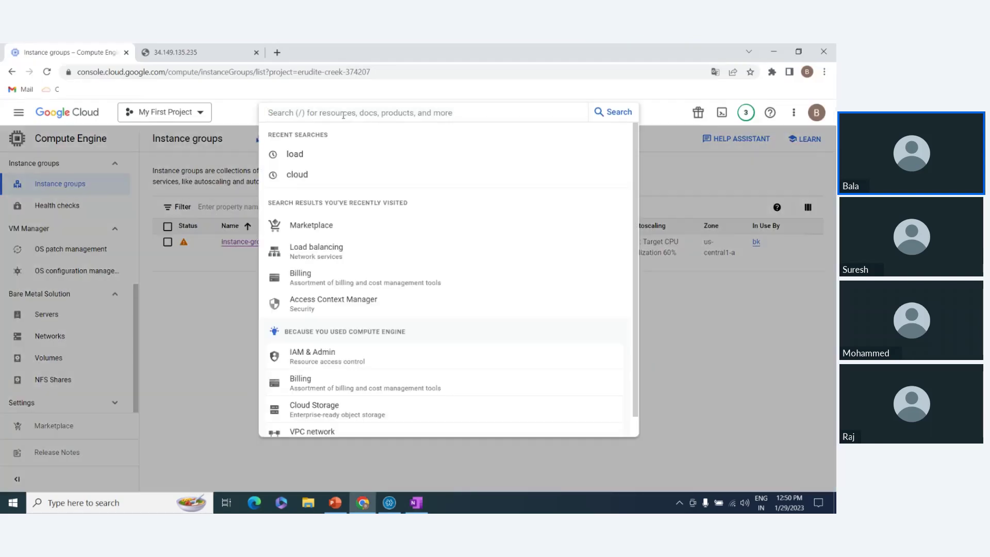
type("load")
left_click(335, 181)
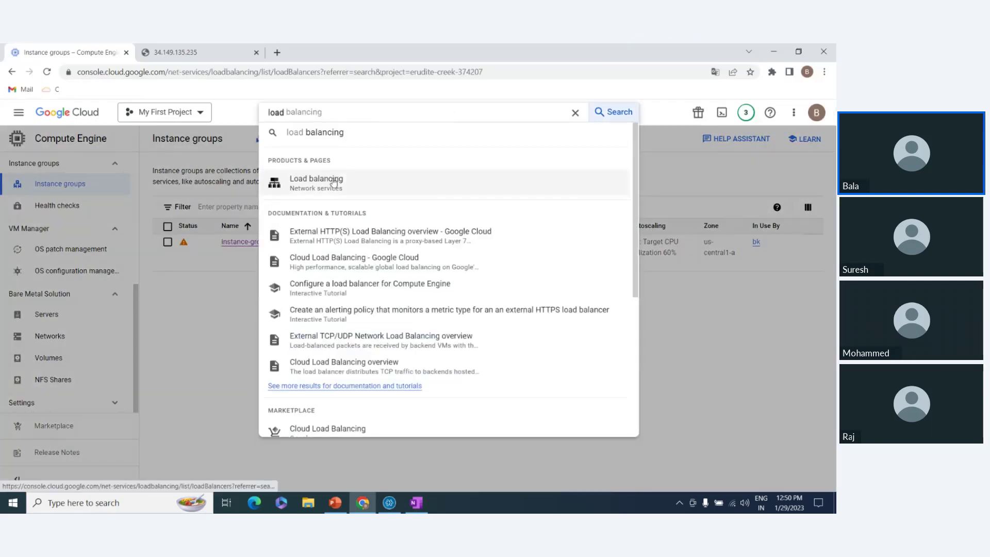
Delete the load balancer lb together with its backend service bk and the health check health-check-1.
left_click(154, 248)
left_click(443, 138)
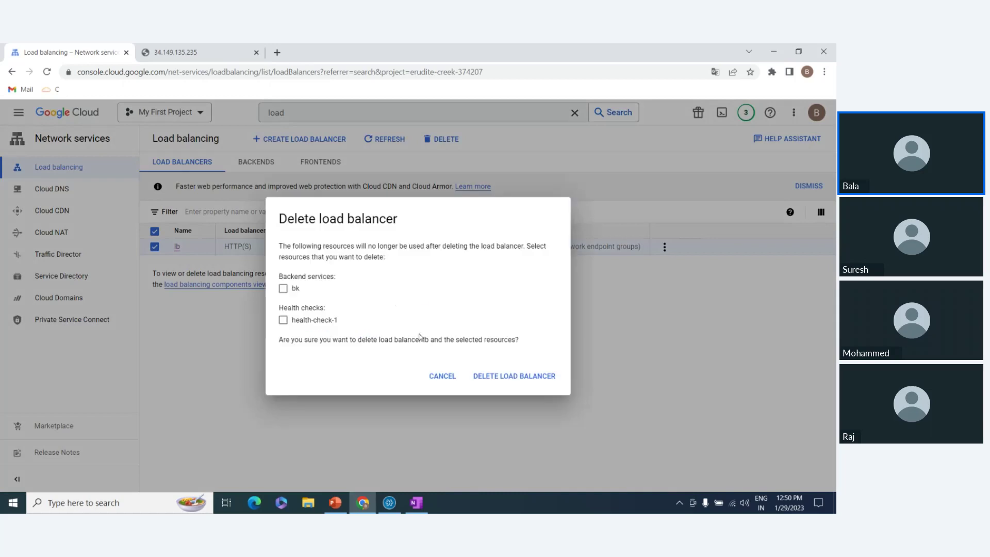
left_click(283, 288)
left_click(283, 319)
left_click(382, 376)
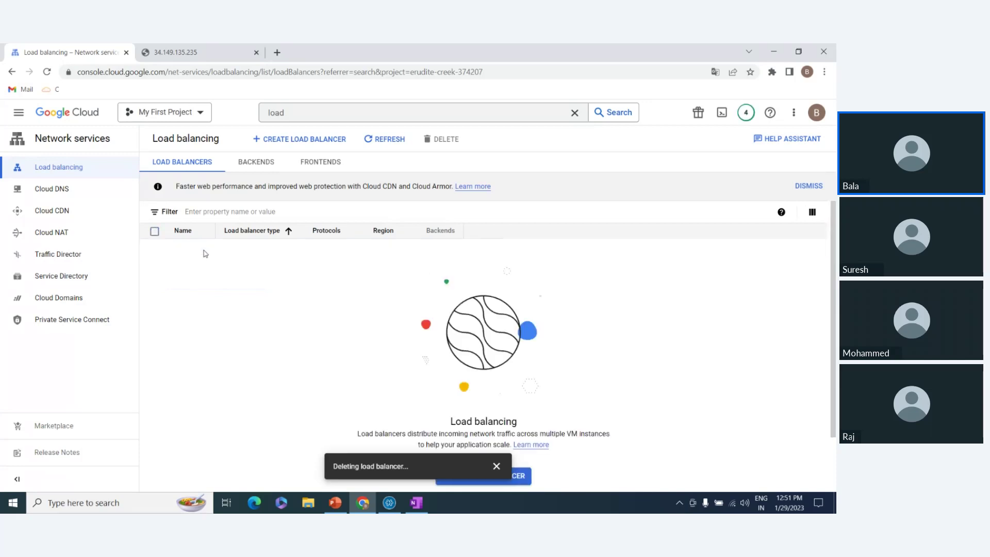
Go to the instance groups of Compute Engine.
left_click(18, 112)
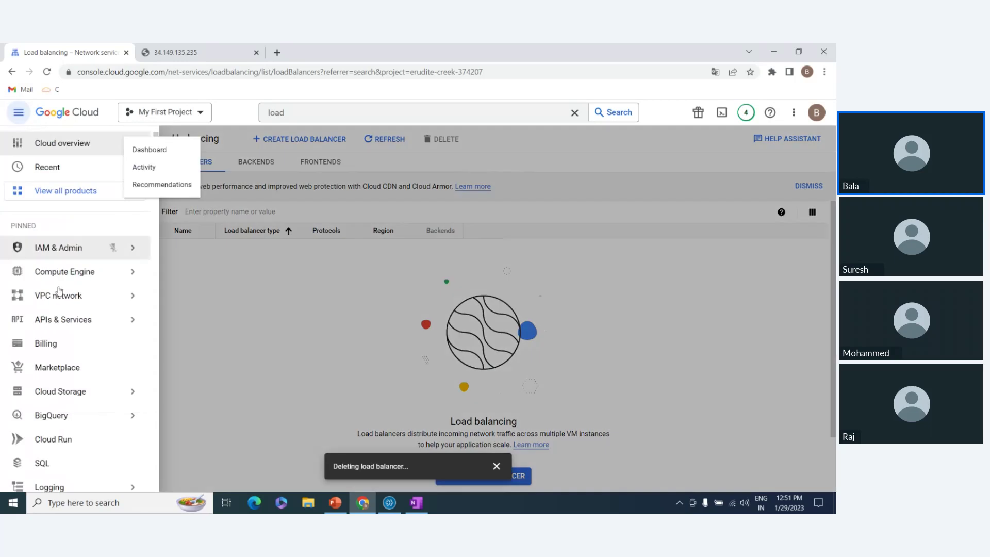
mouse_move(62, 288)
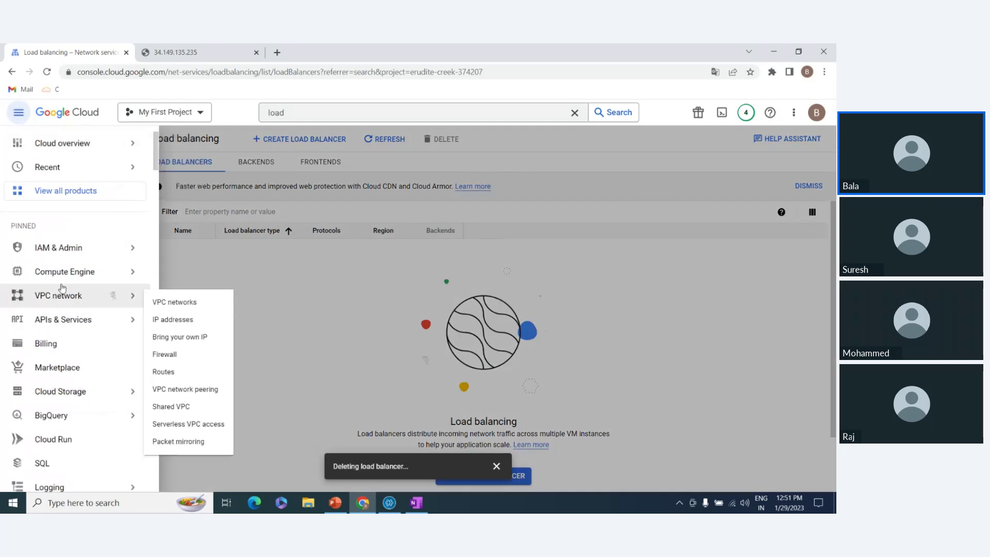
left_click(172, 382)
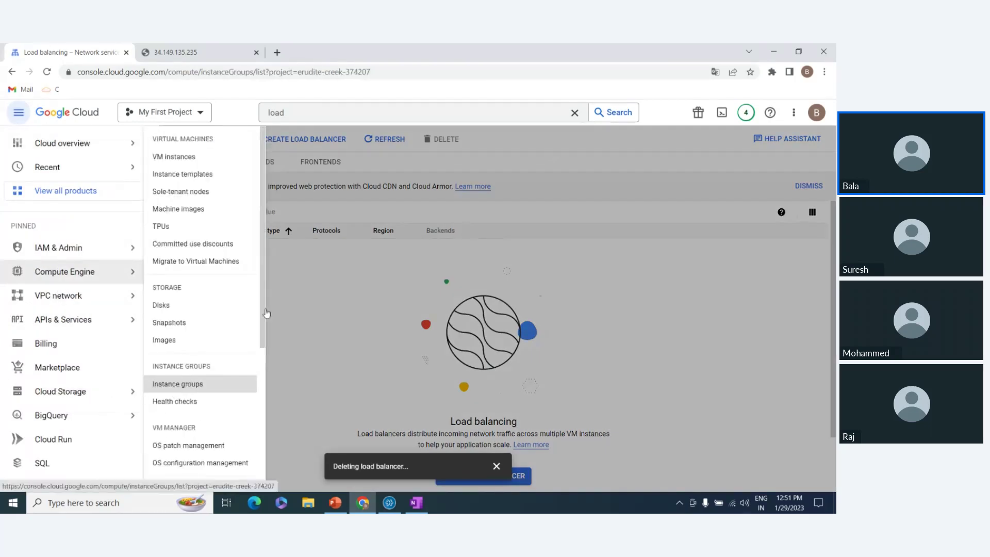
Delete the managed instance group instance-group-1, confirming the deletion with "delete".
left_click(168, 242)
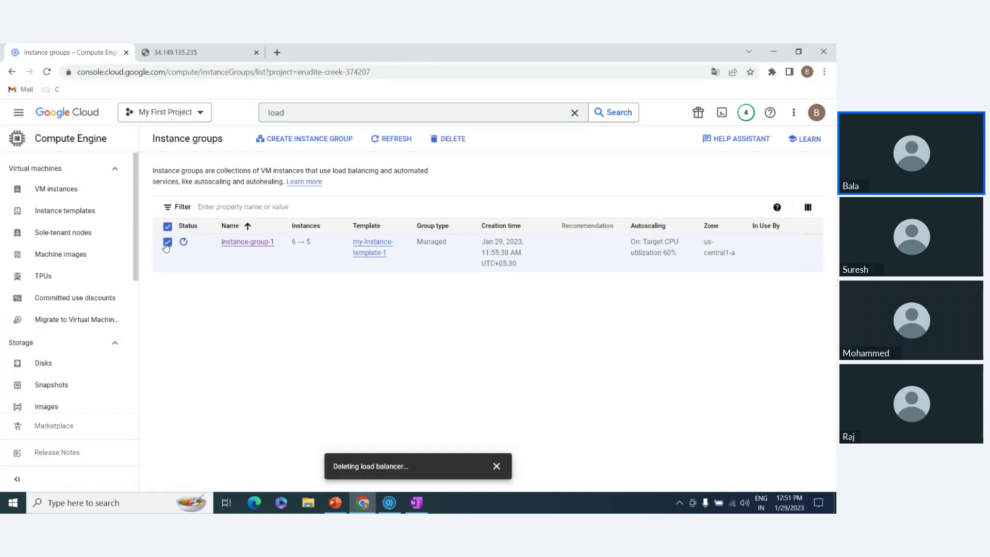
left_click(443, 149)
type("delete")
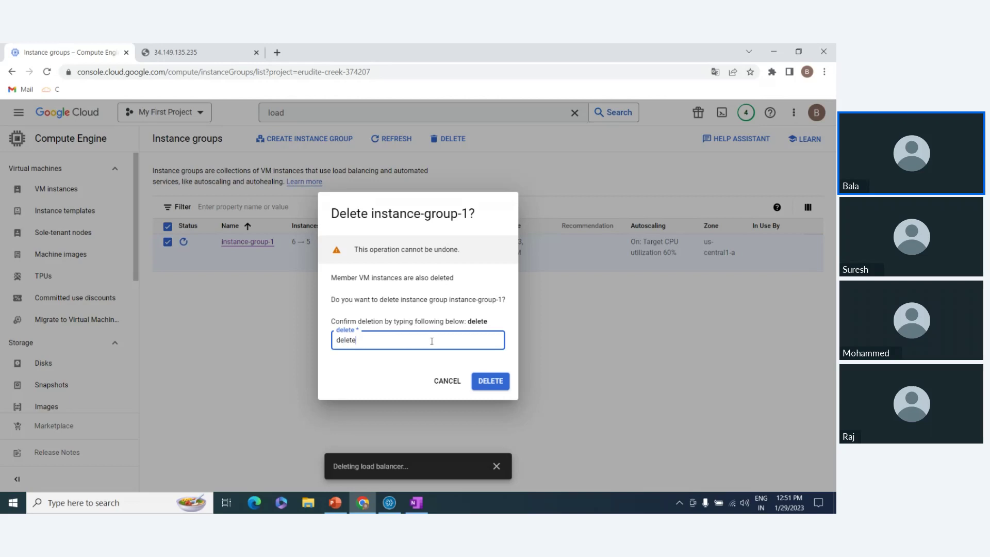
left_click(489, 382)
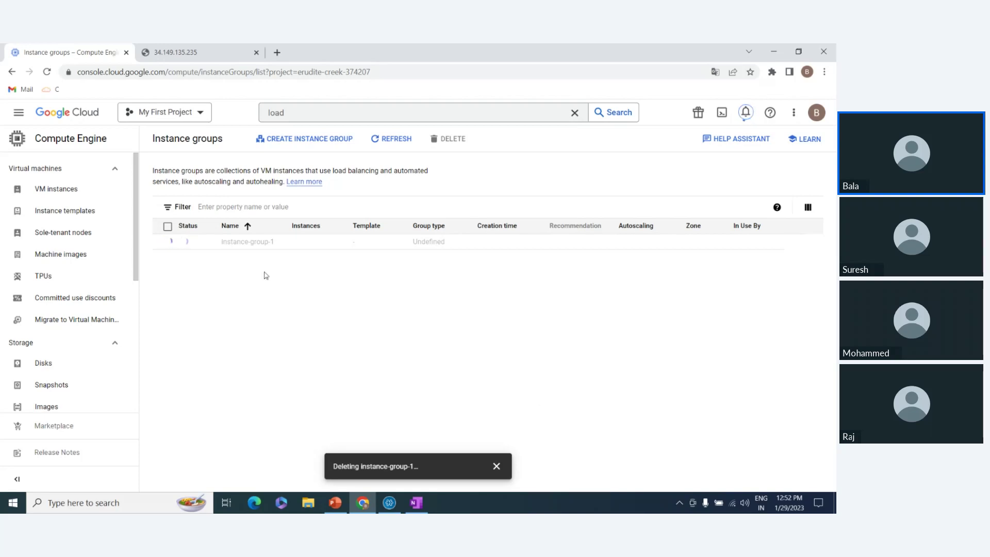
Reload the load balancer's web page at 34.149.135.235 to check whether it still responds, and close that page.
left_click(178, 52)
left_click(46, 71)
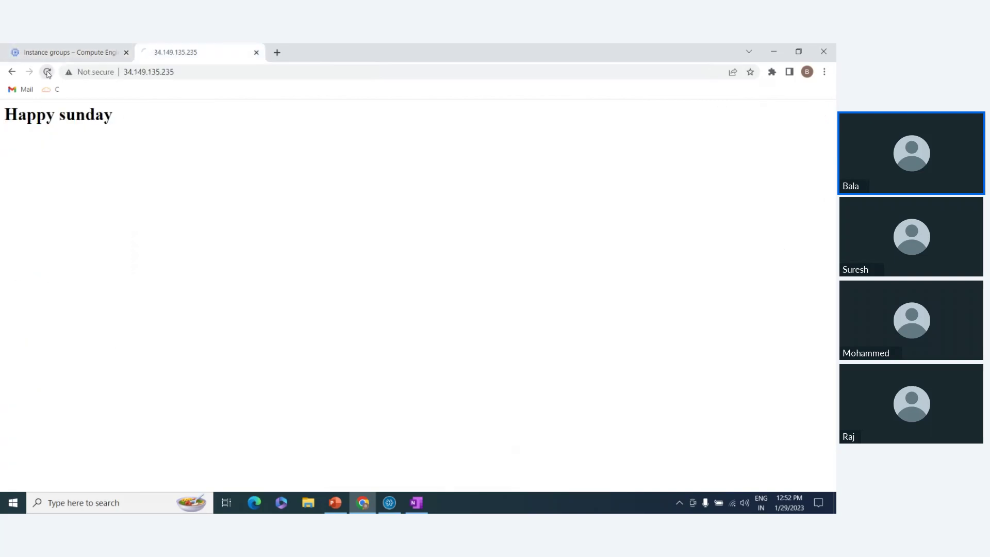
left_click(256, 52)
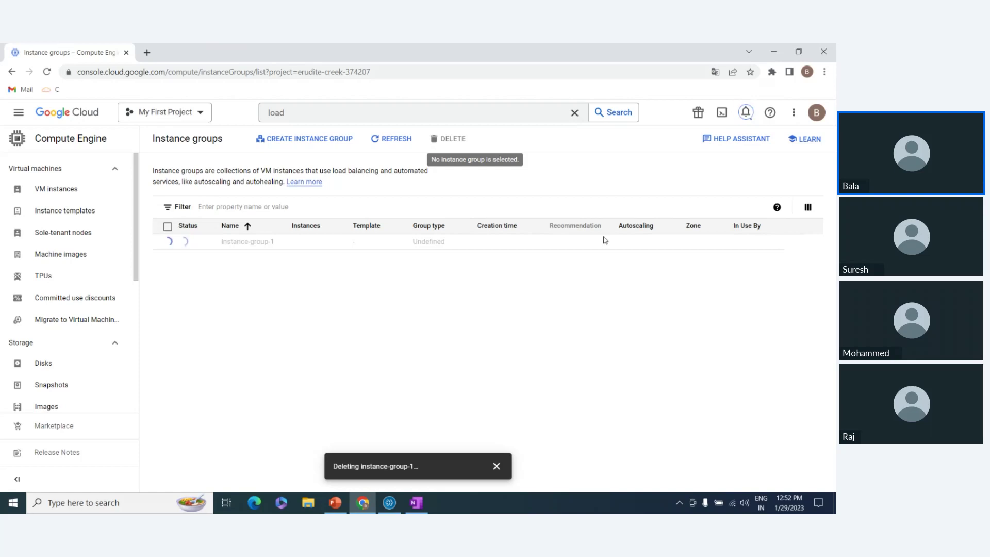
Check the notifications for the progress of the instance group deletion, and open the Compute Engine operations log.
left_click(745, 111)
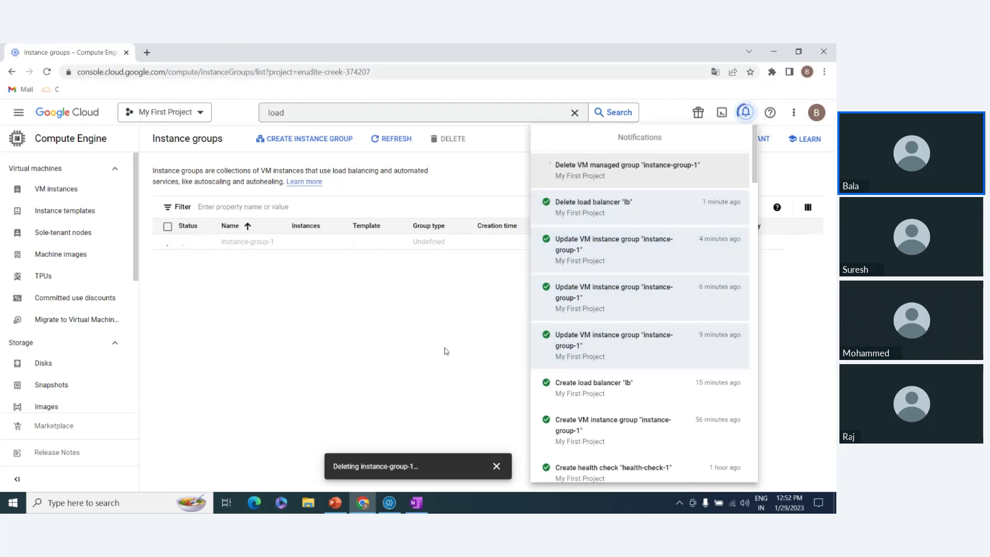
left_click(302, 307)
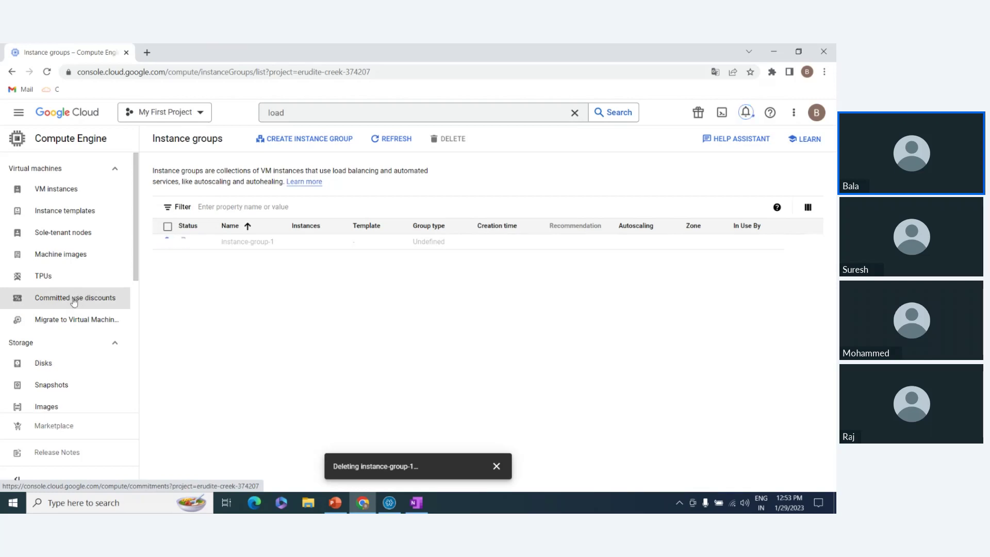
scroll(72, 302, "down", 5)
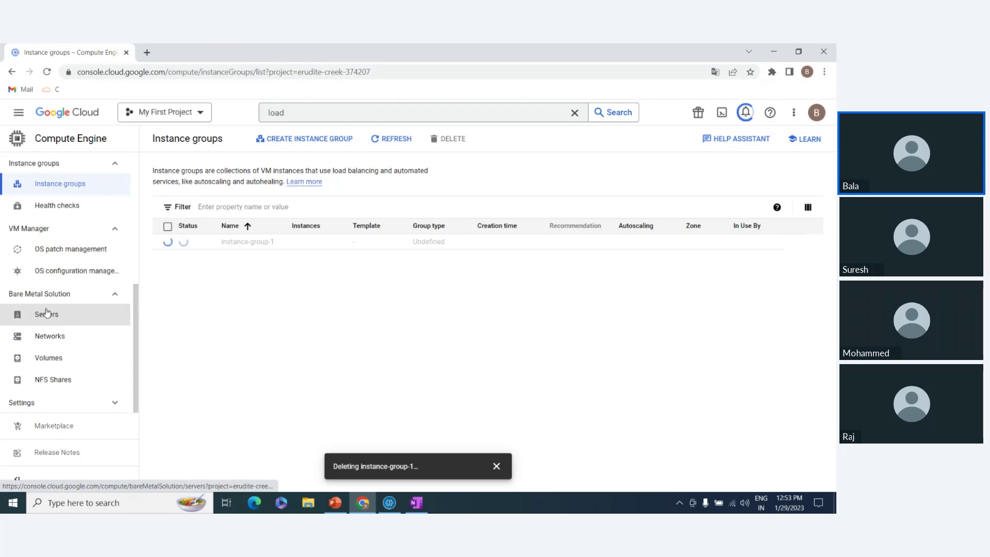
left_click(71, 404)
scroll(65, 356, "down", 3)
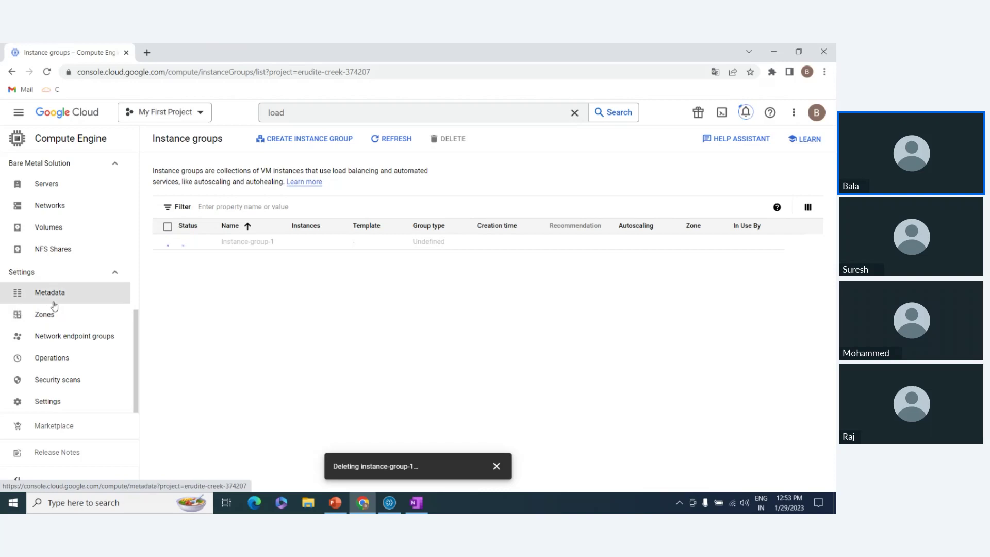
left_click(65, 358)
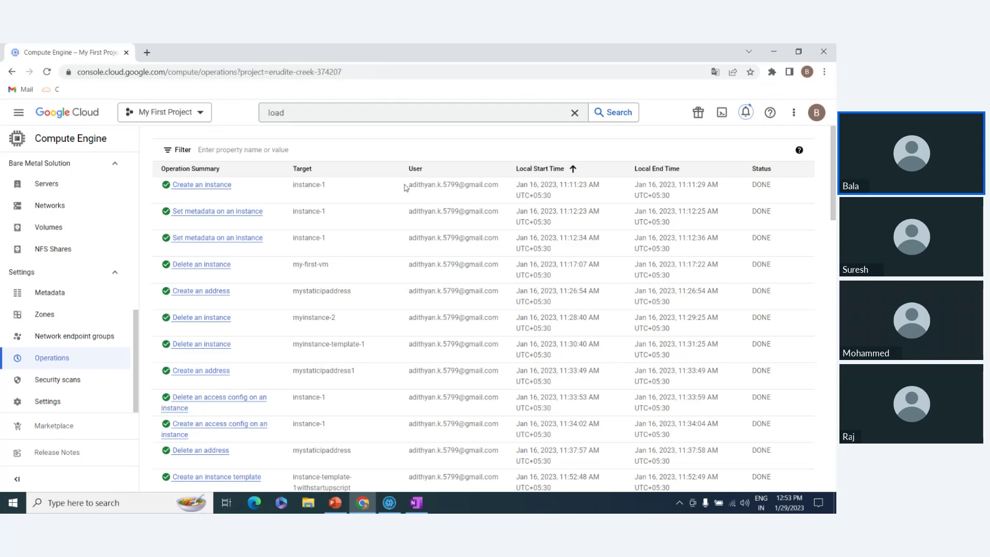
Examine the users, start times and targets in the operations log, paging through to its most recent entries.
left_click_drag(411, 187, 608, 197)
left_click(572, 194)
scroll(583, 287, "down", 20)
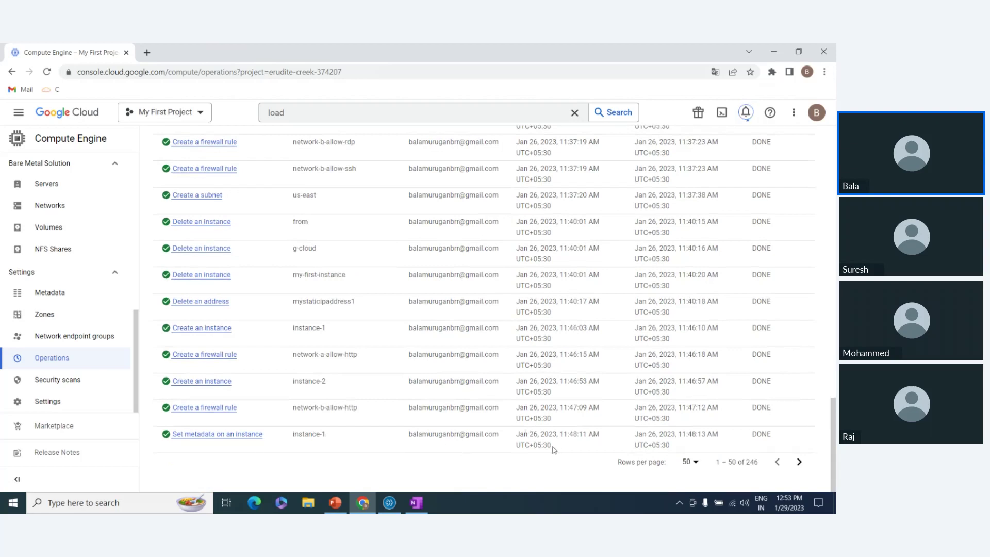
left_click_drag(554, 449, 521, 432)
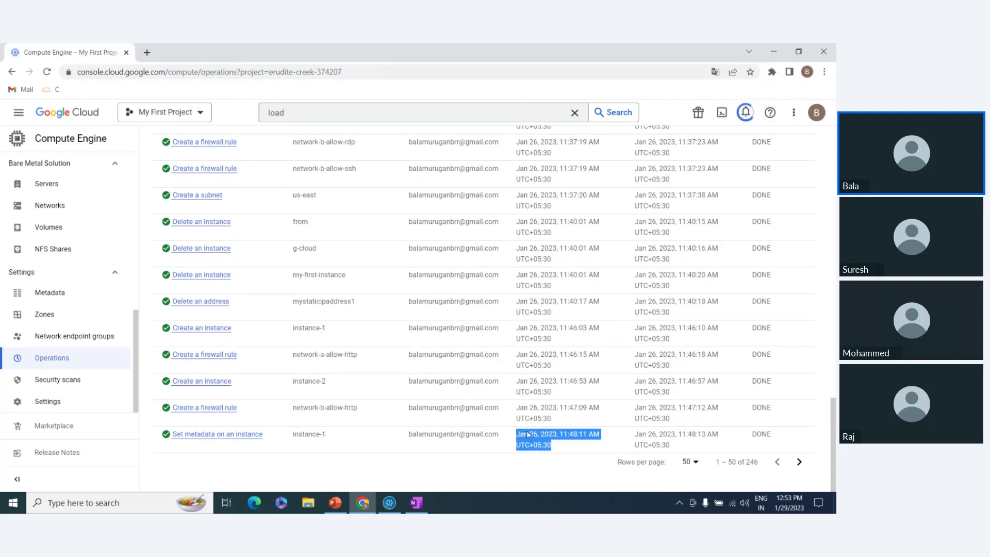
left_click(803, 466)
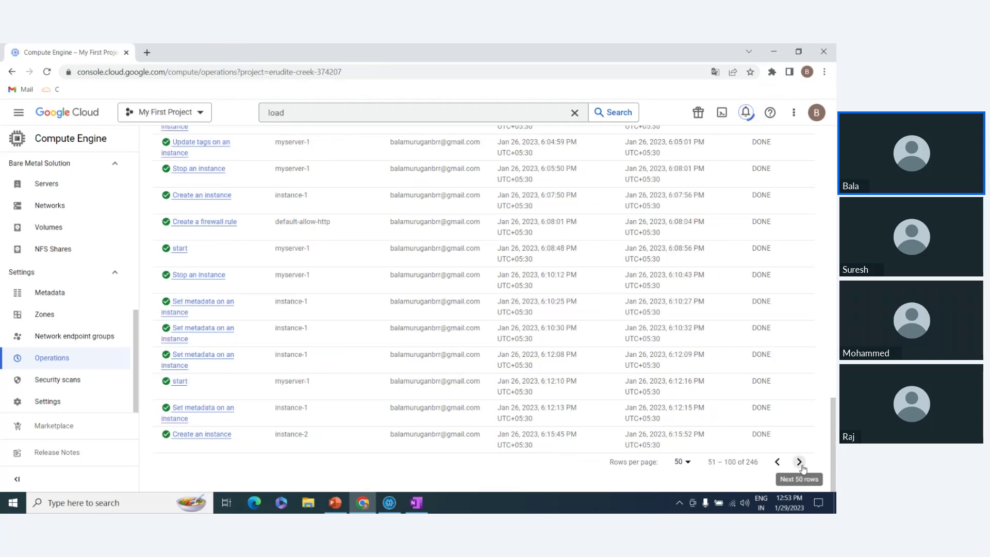
left_click(801, 463)
left_click(802, 465)
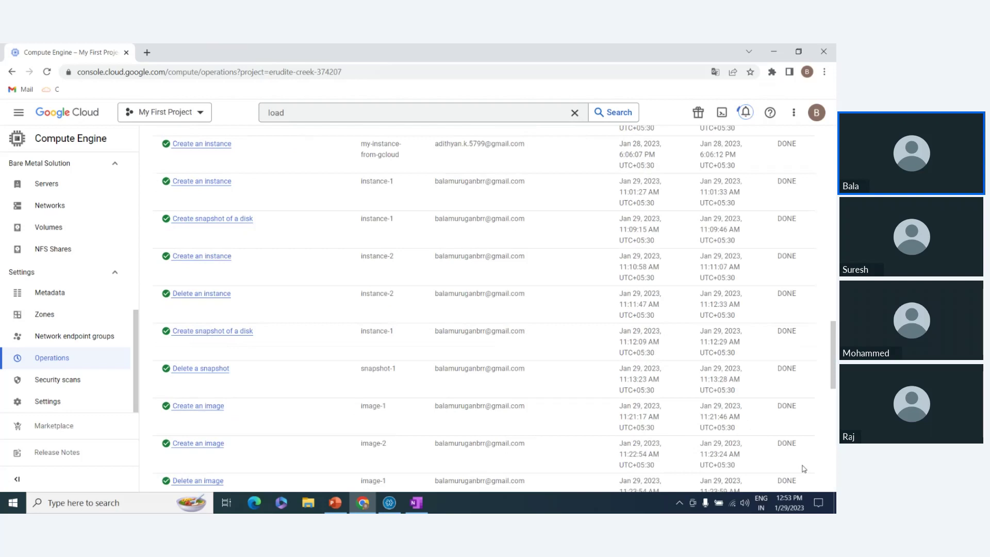
scroll(749, 425, "down", 10)
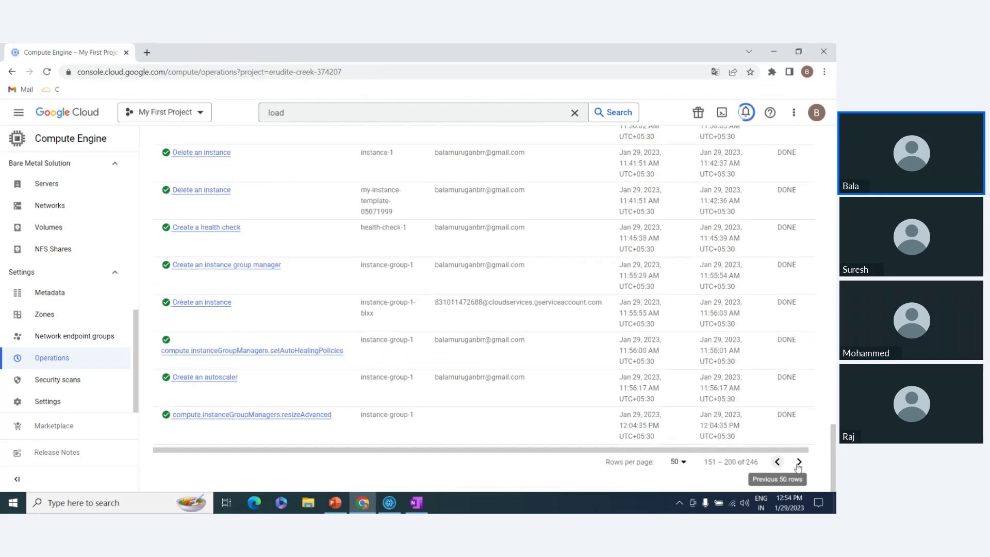
left_click(800, 462)
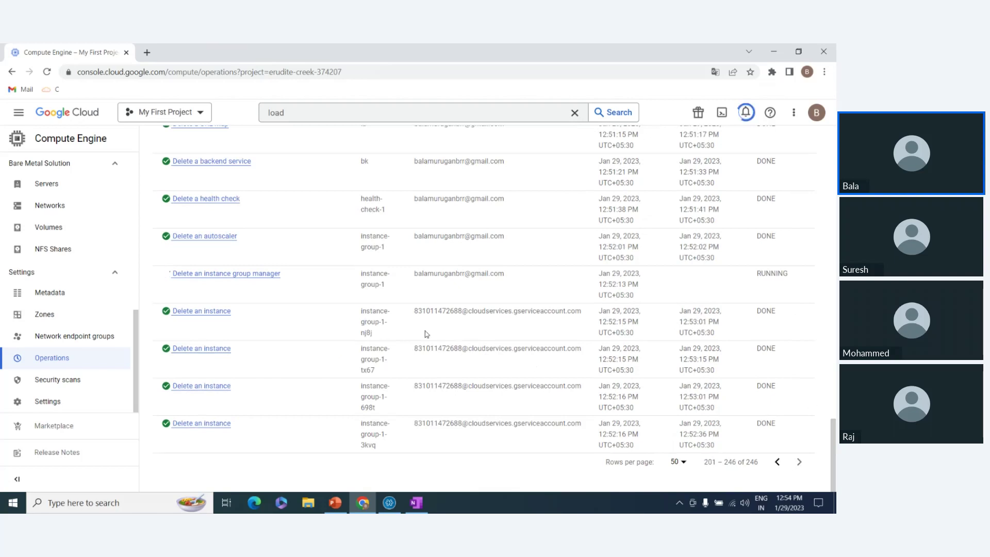
scroll(237, 263, "up", 20)
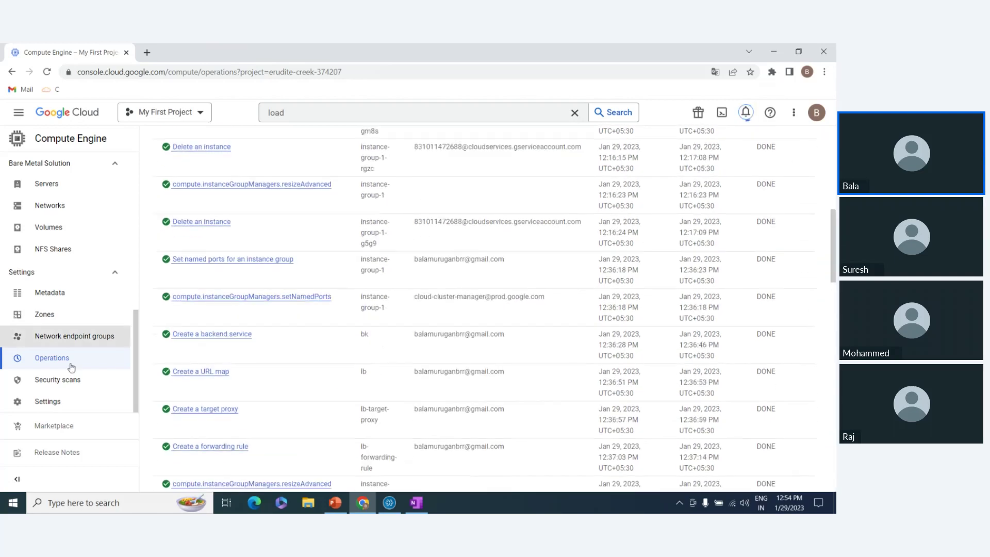
Open the Compute Engine zones and find "us-cent" on the page to examine the instances and disks in us-central1.
left_click(66, 384)
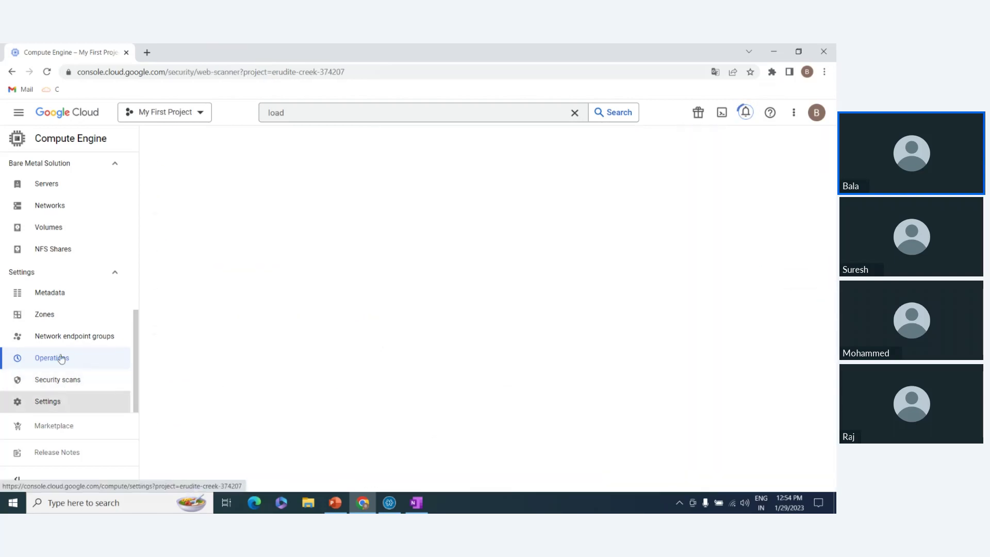
left_click(65, 313)
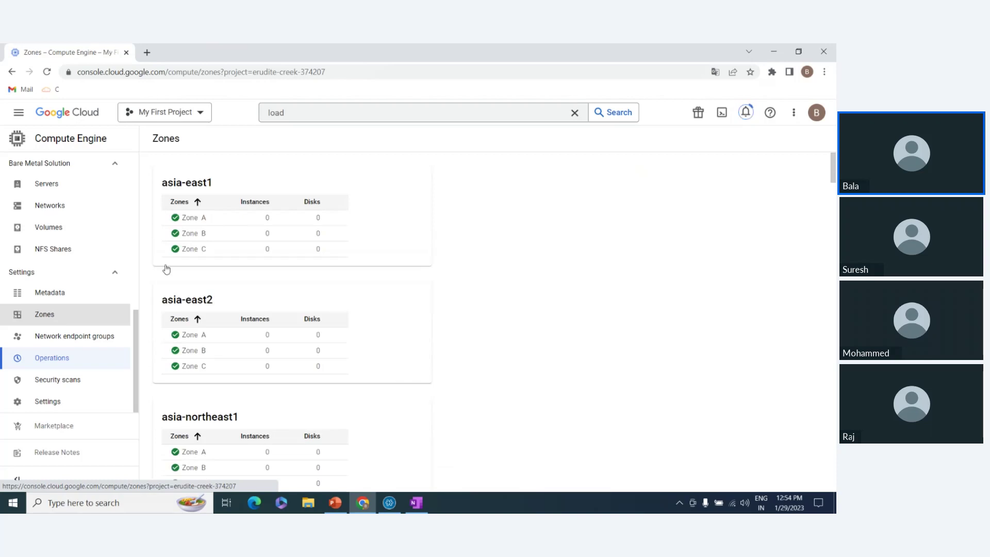
key("ctrl+f")
type("is")
key("BackSpace")
key("BackSpace")
type("u")
key("BackSpace")
key("BackSpace")
key("BackSpace")
type("-cent")
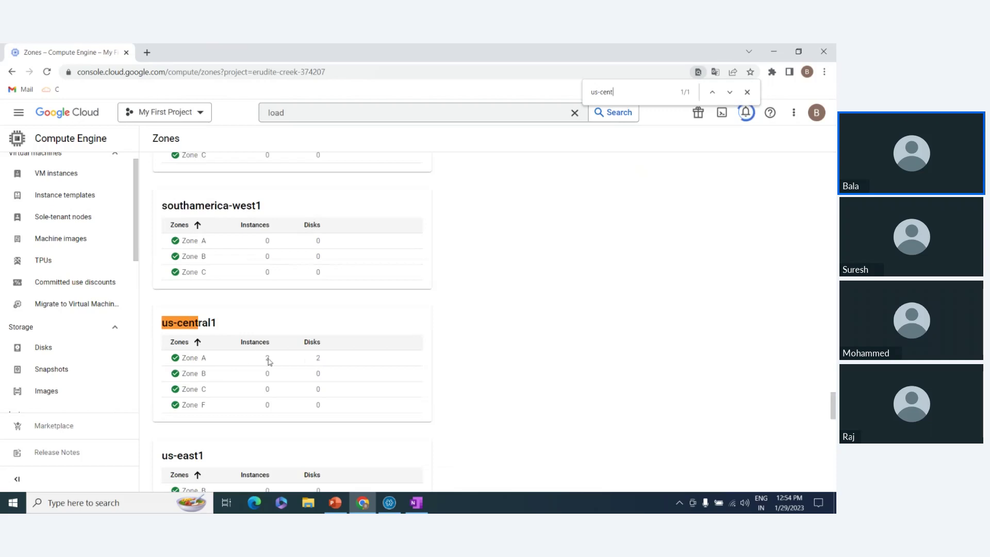
scroll(320, 356, "down", 4)
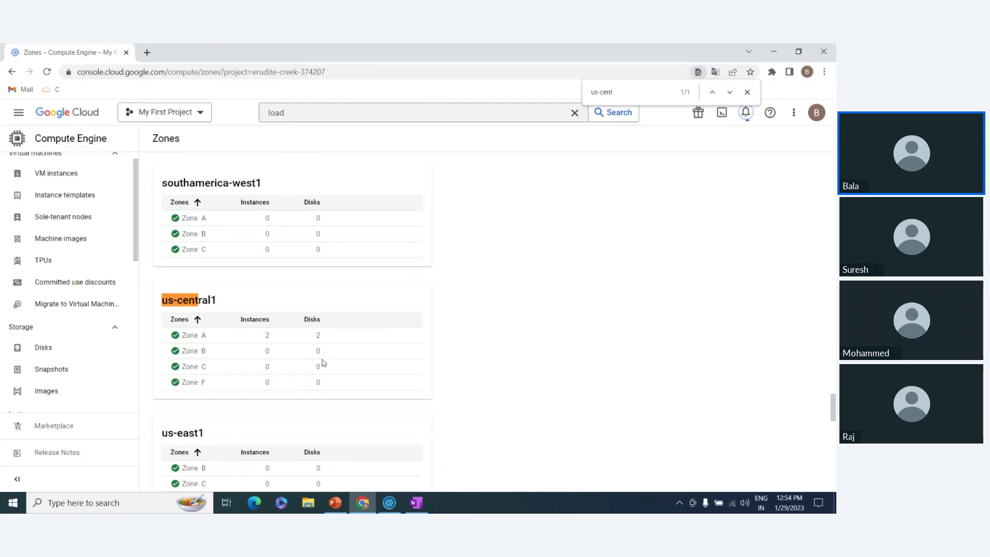
scroll(532, 230, "up", 9)
scroll(533, 214, "down", 4)
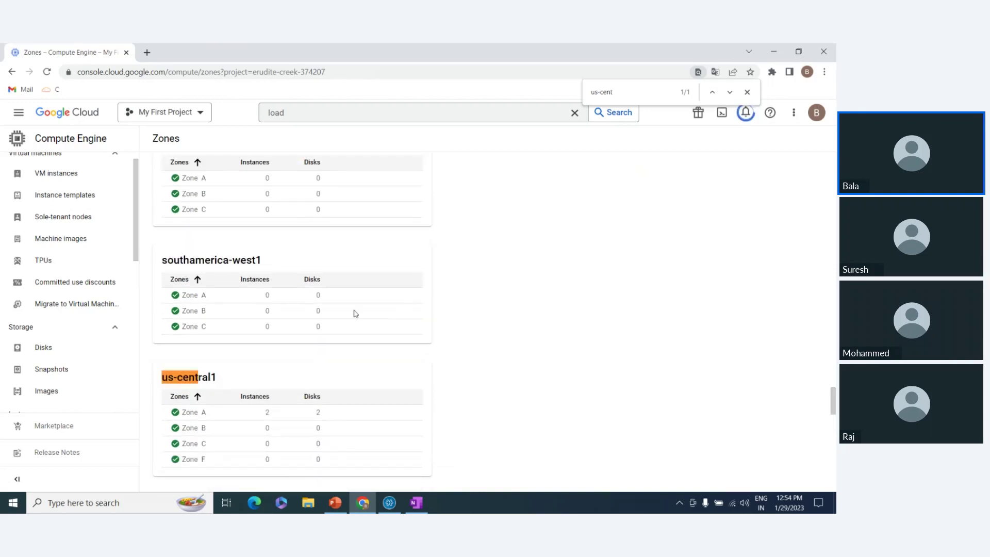
scroll(455, 252, "up", 4)
Close the page search and look through the zone list from asia-east1 to the US regions for remaining instances and disks.
left_click(747, 92)
scroll(426, 199, "up", 18)
scroll(392, 206, "up", 20)
scroll(303, 232, "up", 3)
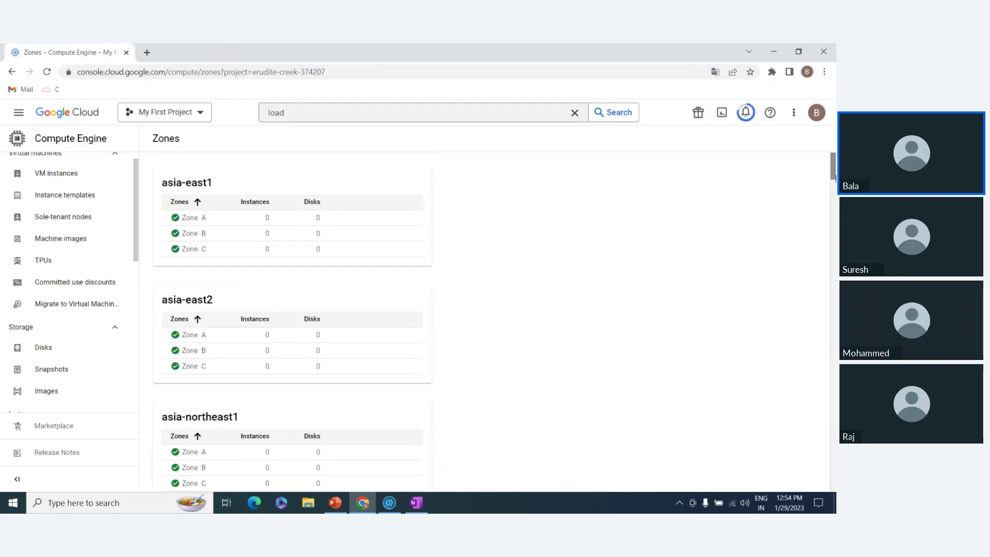
left_click_drag(832, 176, 836, 437)
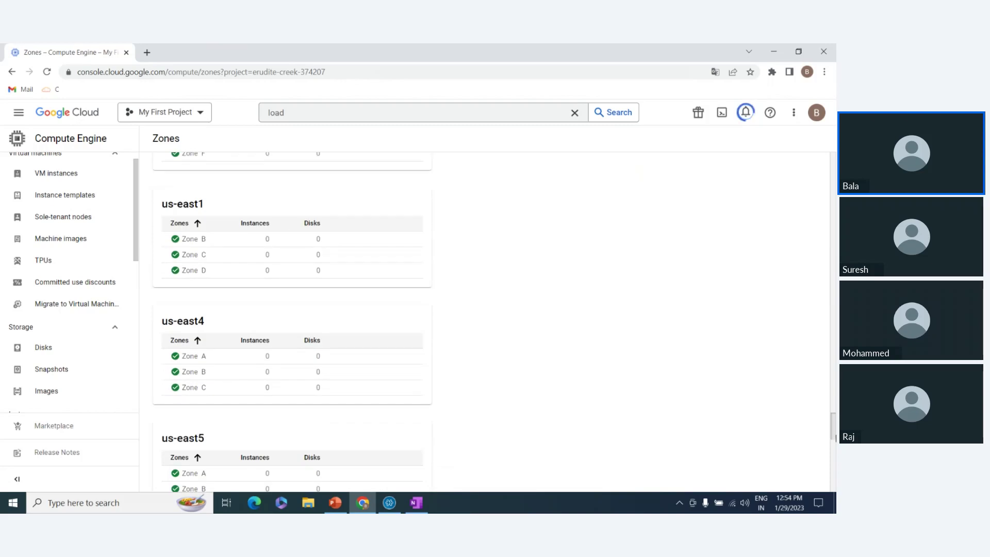
scroll(629, 407, "down", 6)
scroll(555, 358, "up", 12)
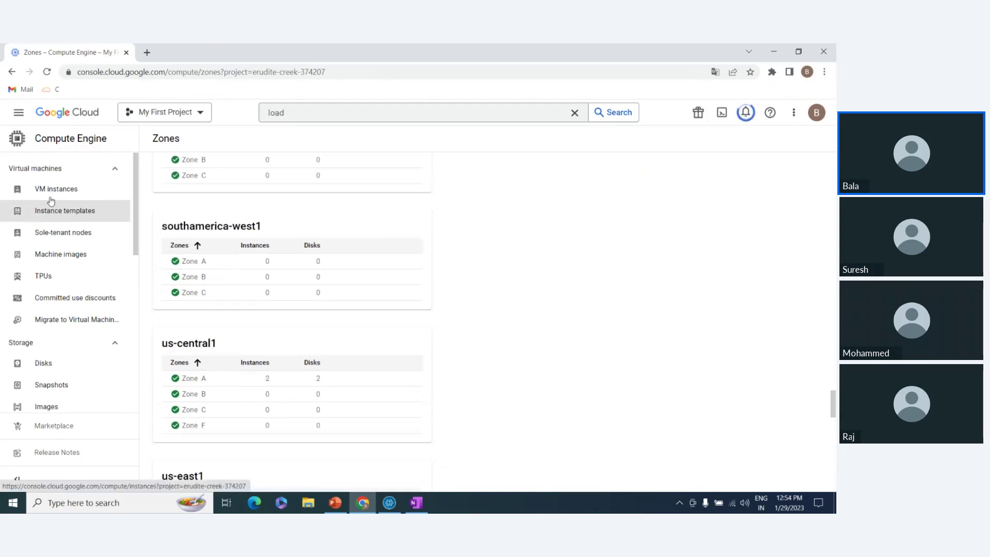
Return to the instance groups to check on instance-group-1 and dismiss the deletion message.
scroll(70, 330, "down", 2)
scroll(72, 345, "down", 2)
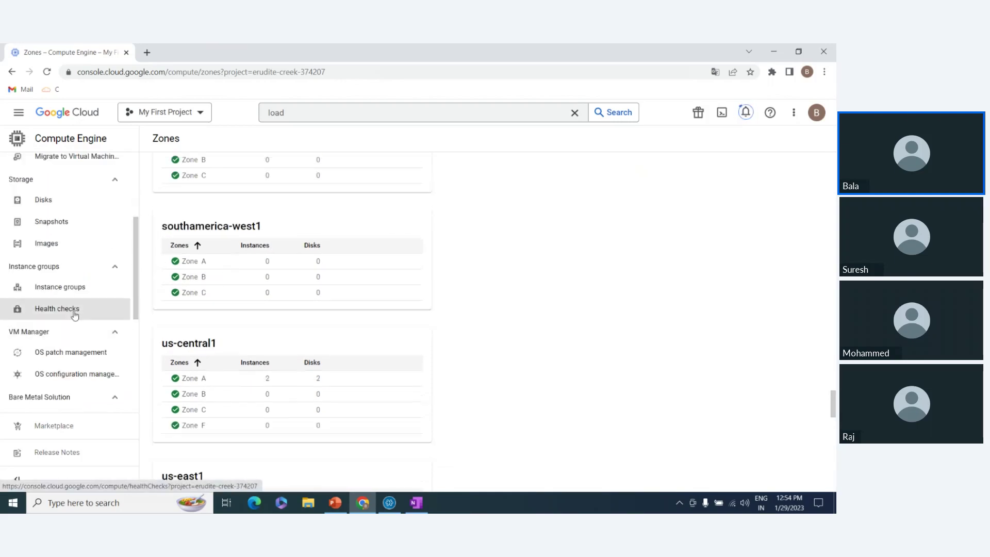
left_click(67, 287)
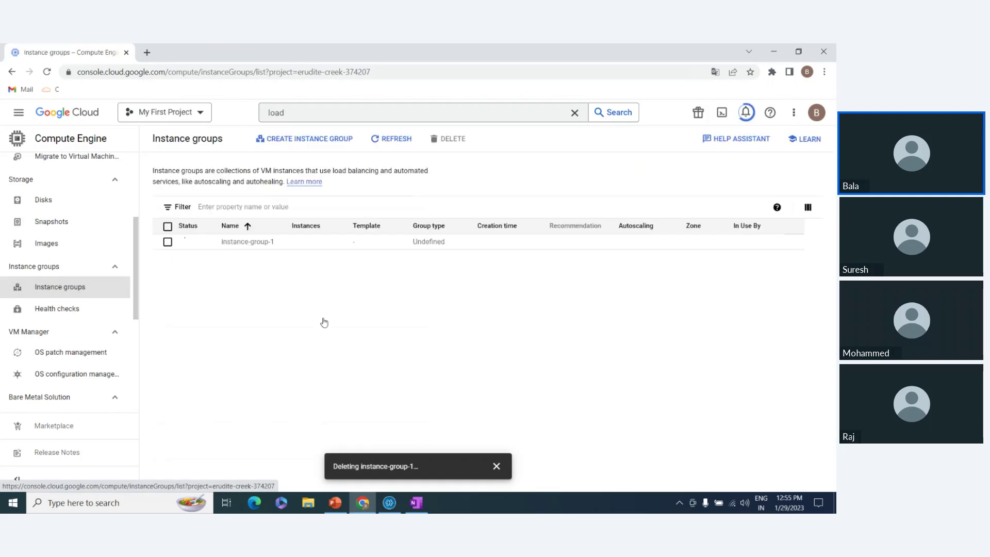
left_click(495, 468)
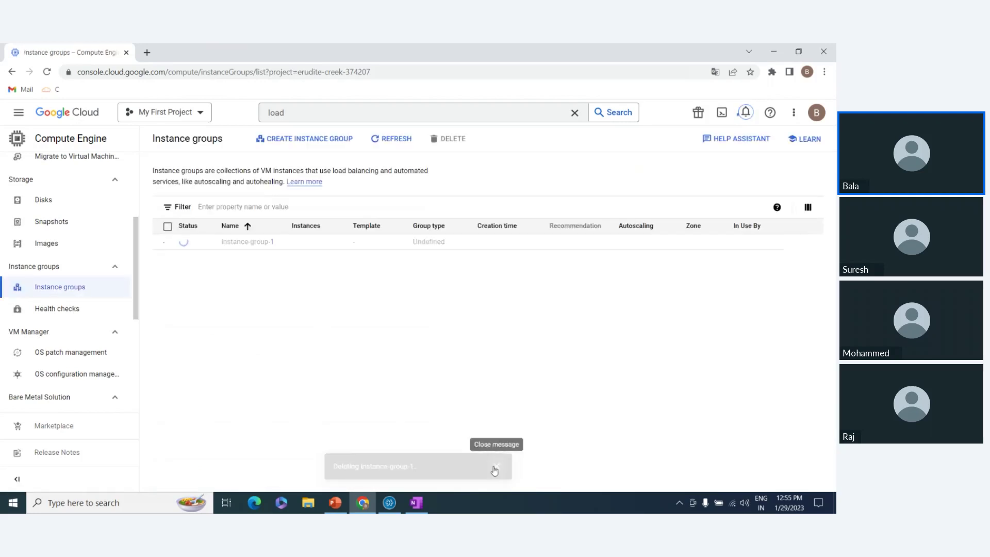
Check the VM instances for members of instance-group-1 and go back to the instance groups.
scroll(42, 206, "up", 3)
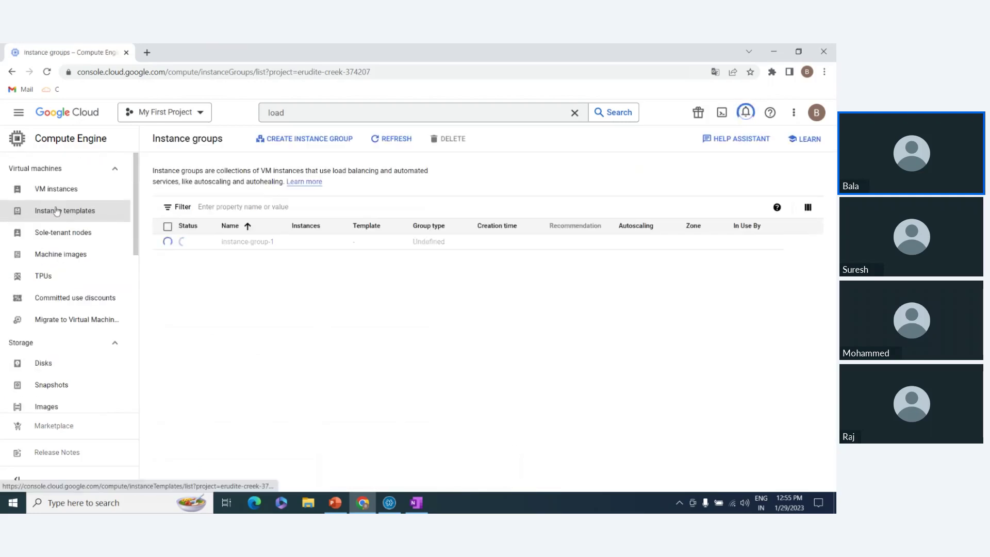
left_click(66, 198)
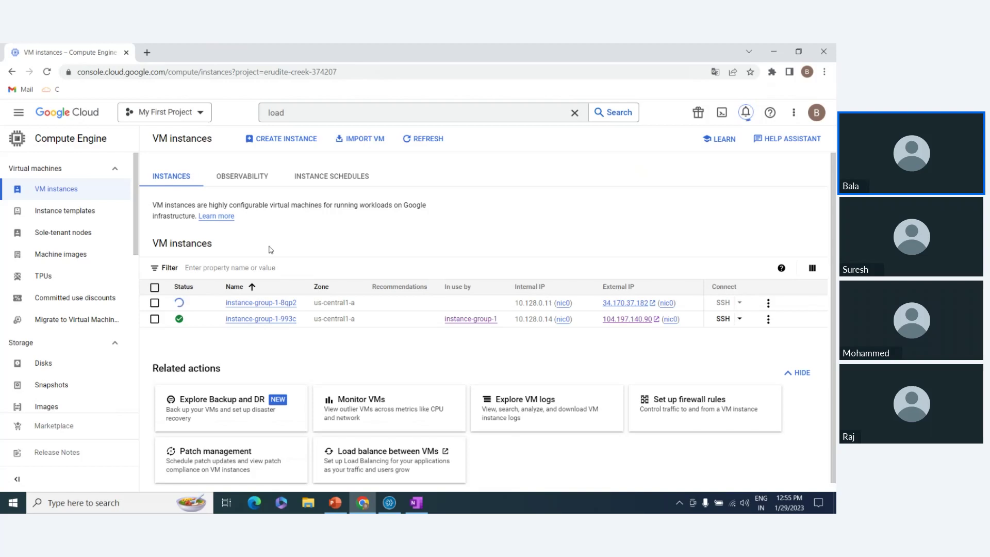
scroll(62, 227, "down", 2)
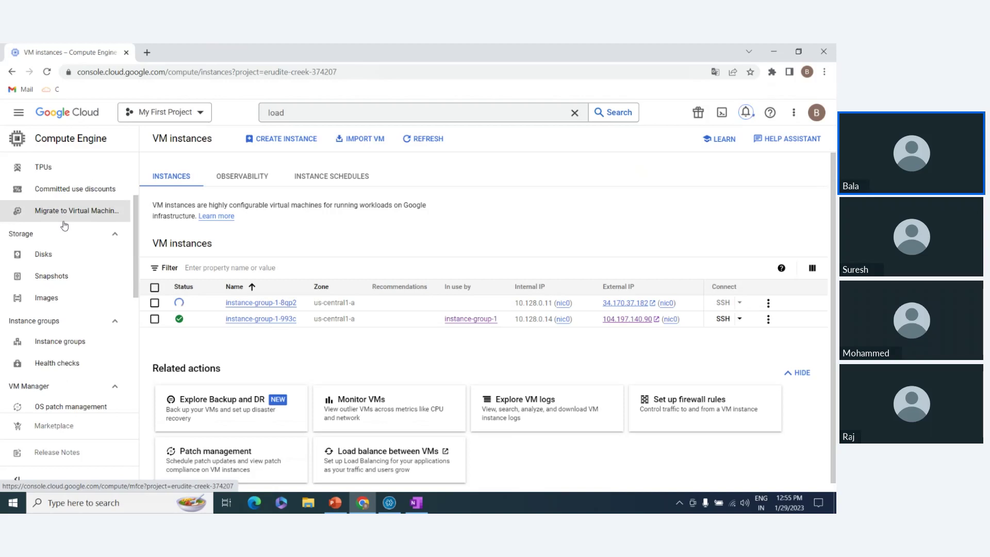
left_click(75, 351)
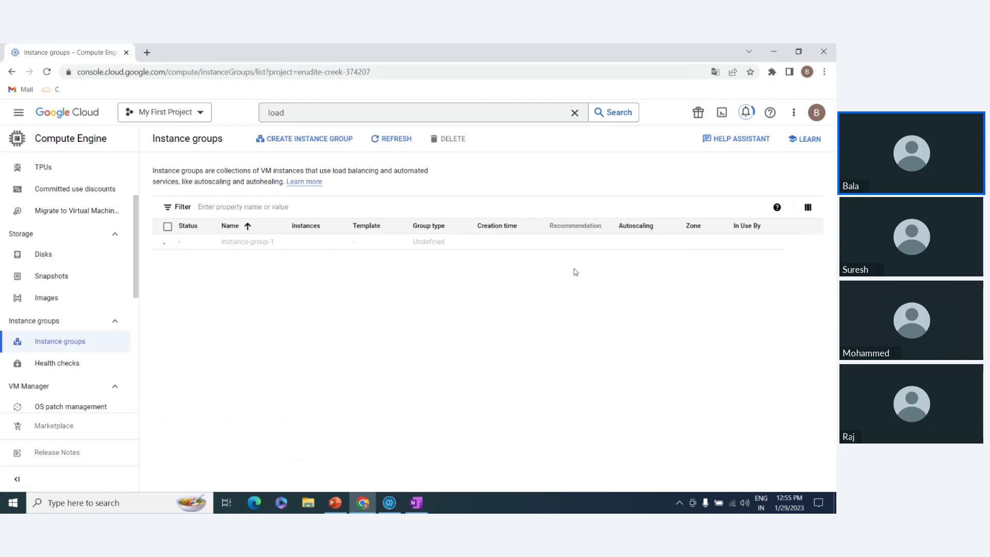
Open the Compute Engine disks and check which disks of the instance group are left.
left_click(81, 276)
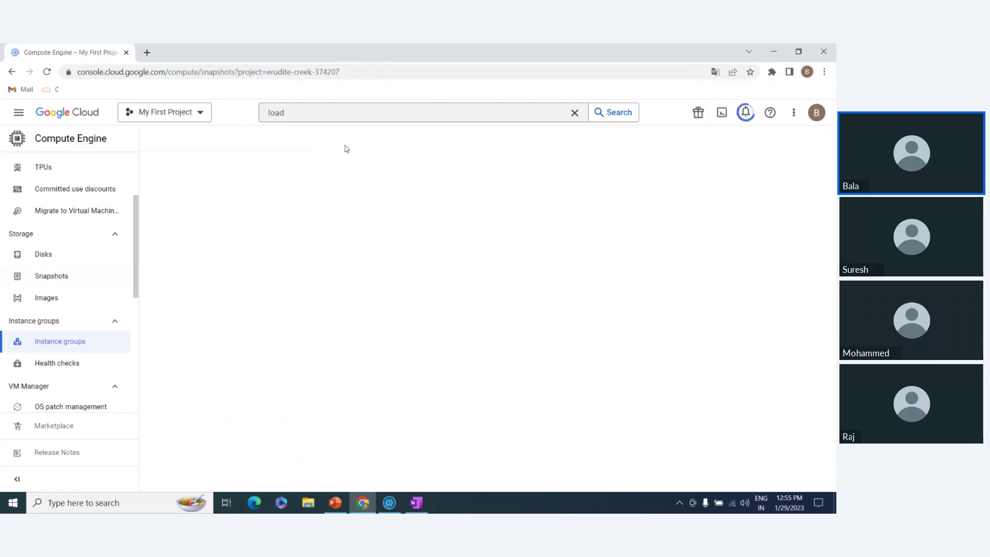
left_click(64, 251)
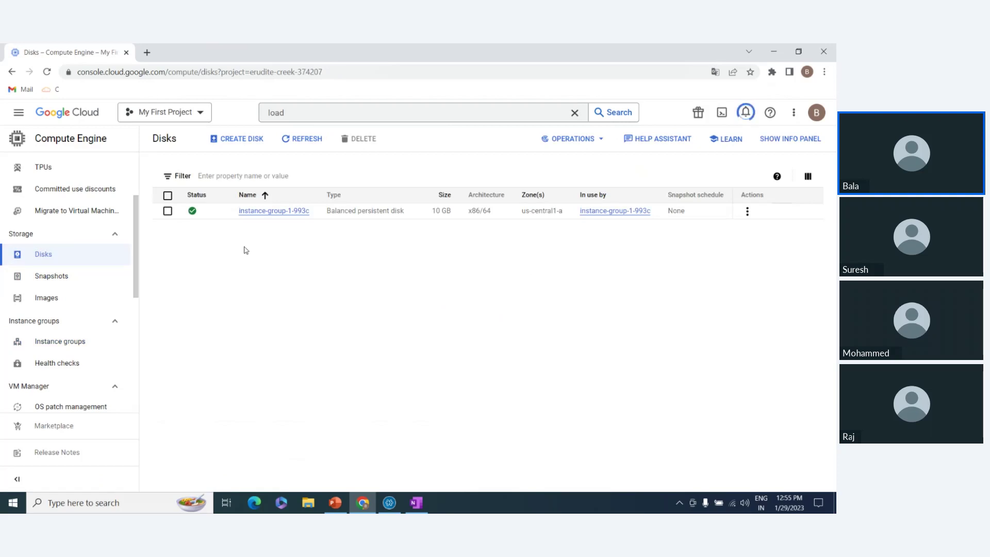
scroll(81, 222, "up", 2)
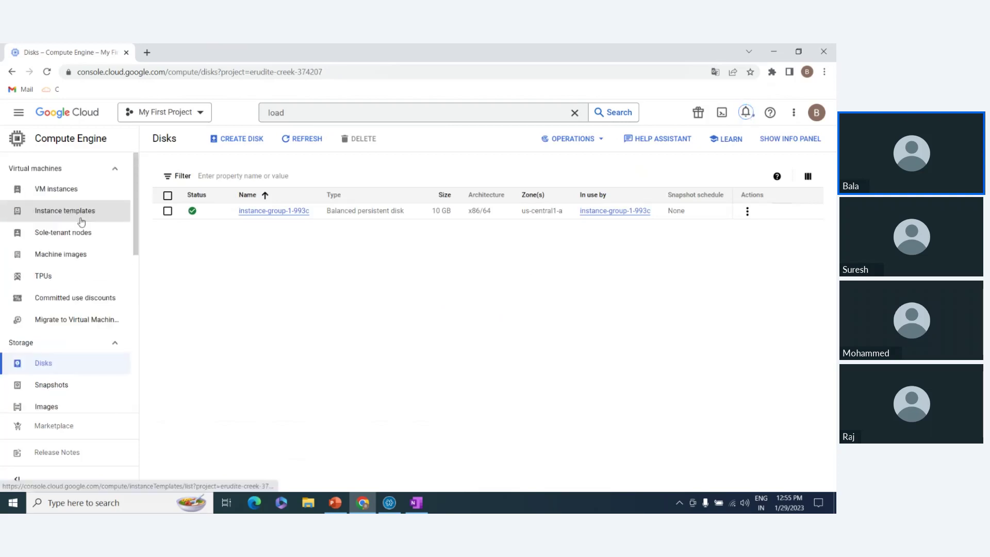
Open the VM instances, refresh the outdated list to check for remaining instance-group-1 members, and review the notifications.
left_click(69, 189)
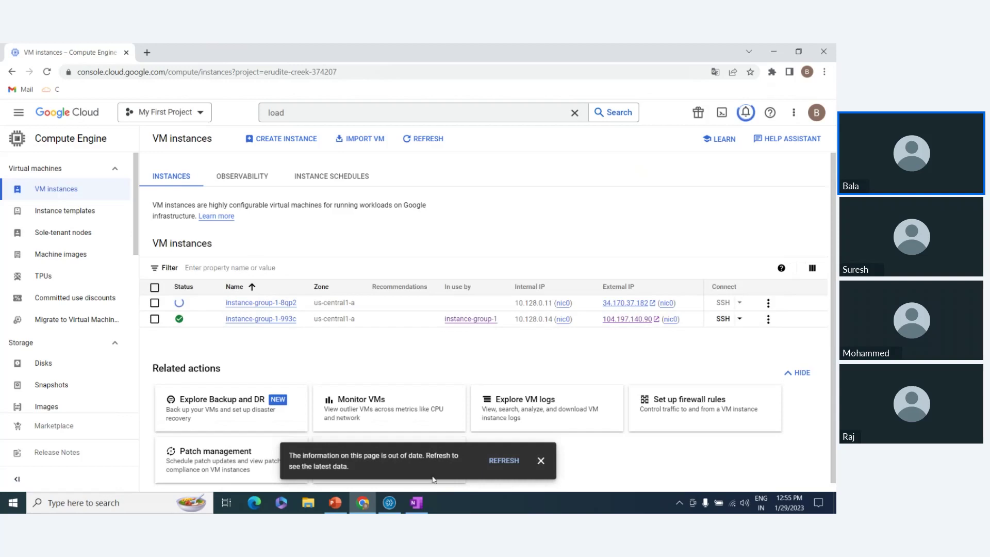
left_click(503, 461)
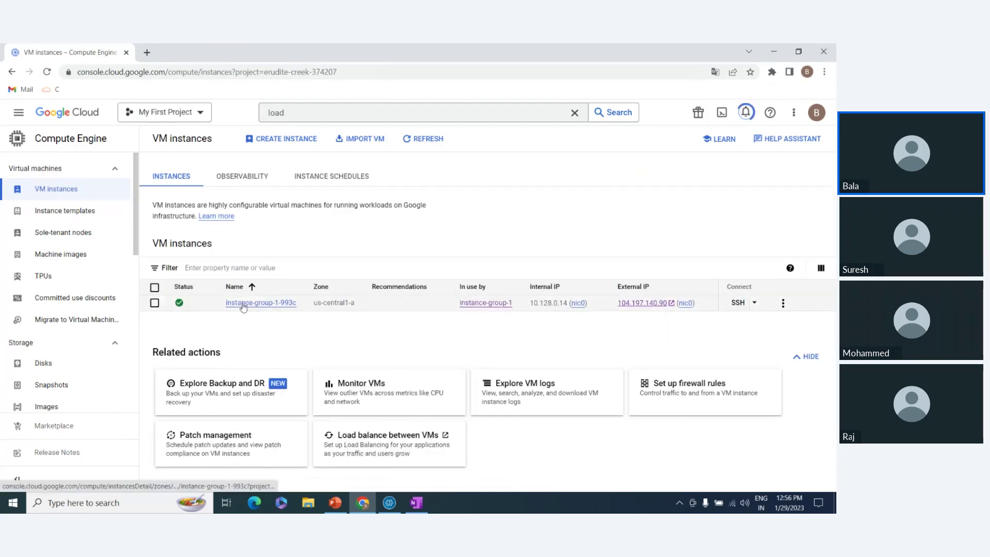
left_click(745, 111)
left_click(459, 222)
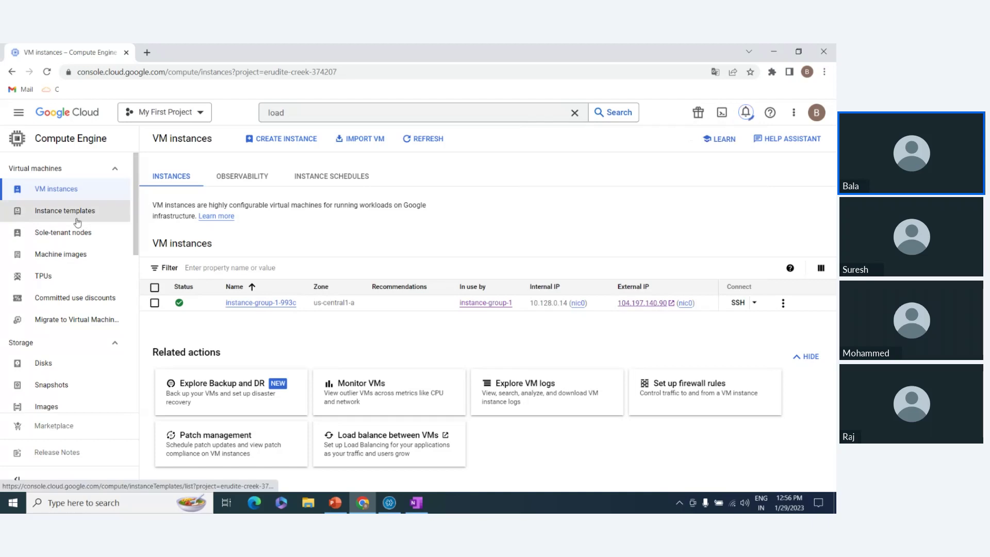
Switch to the GCP in Tamil - 2 meeting window and stop the session recording.
mouse_move(380, 509)
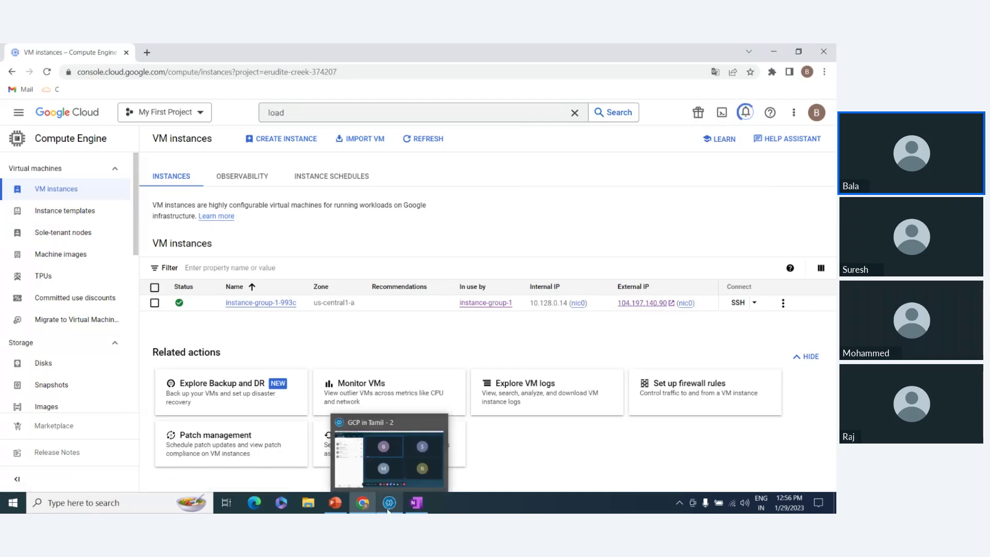
left_click(388, 505)
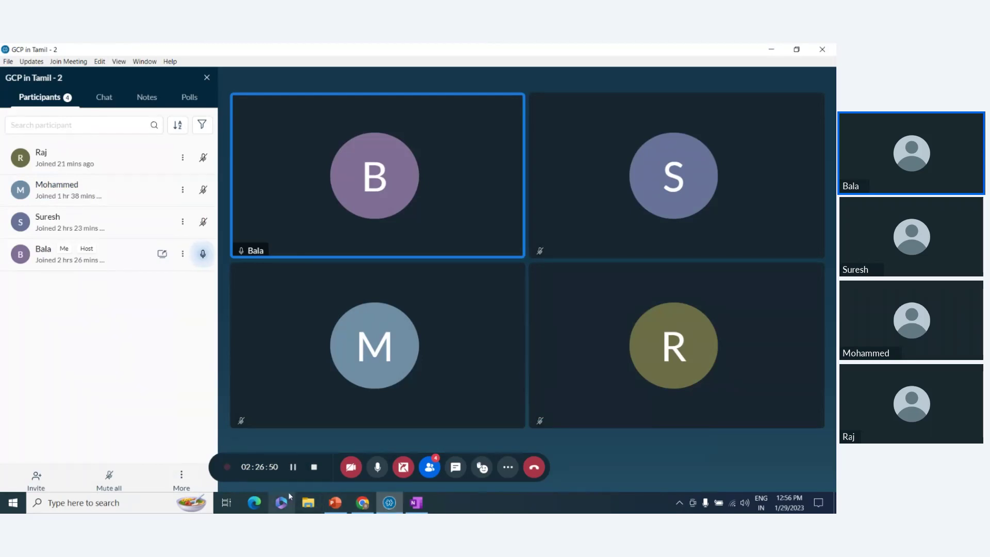
left_click(312, 469)
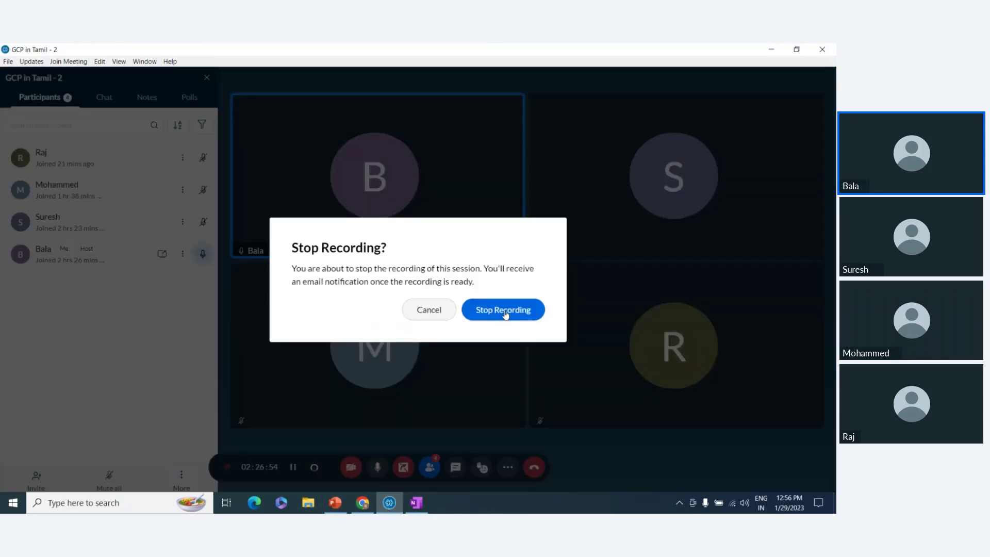